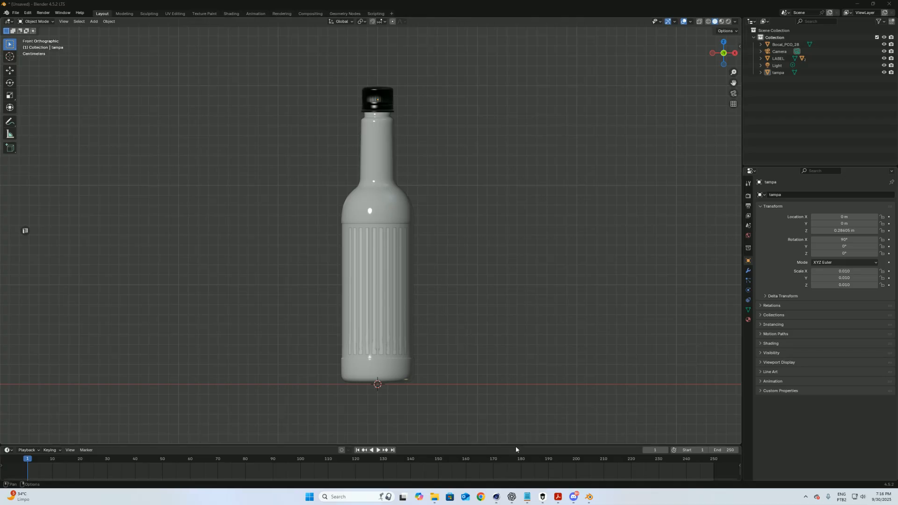
Step: Switch to Cinema 4D and open the Redshift RenderView with the finished bottle image
mouse_move(497, 499)
click(502, 461)
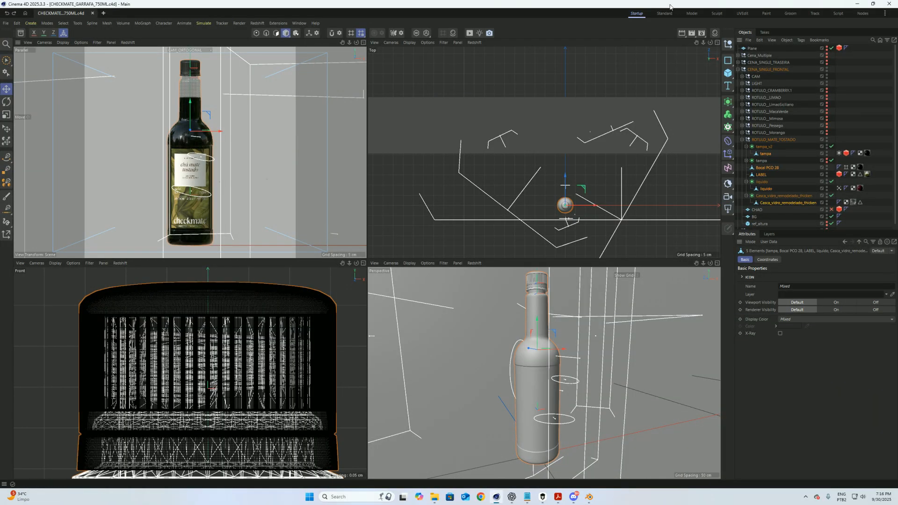
click(471, 32)
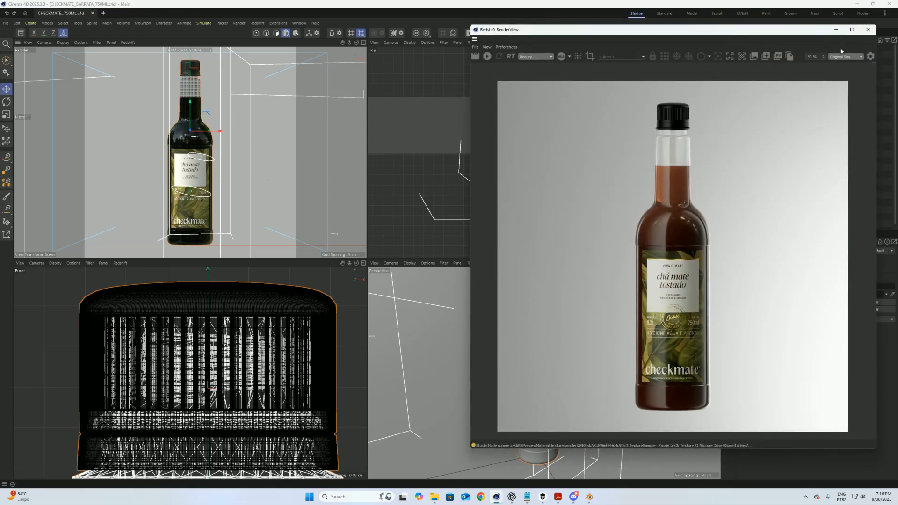
Step: Set the RenderView scaling to Fit Window and run a live render in a smaller window clear of the perspective view
click(843, 56)
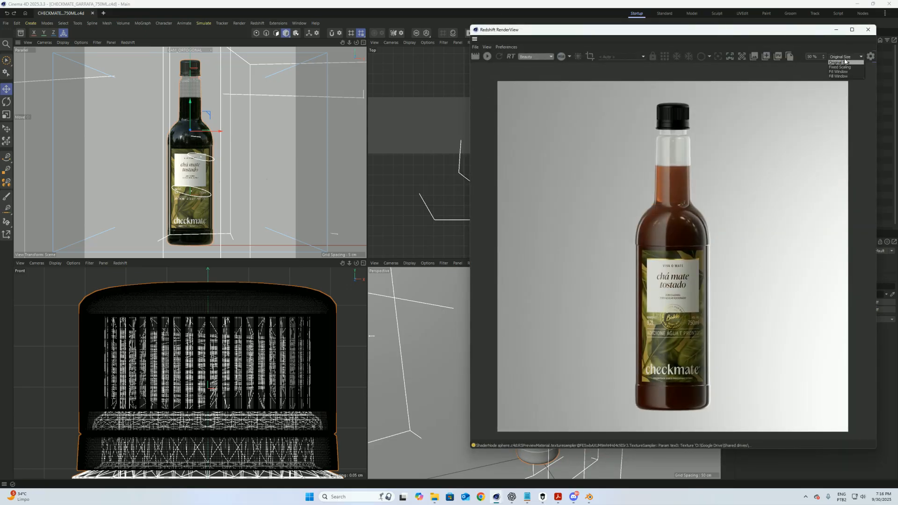
click(845, 71)
drag(537, 30, 126, 45)
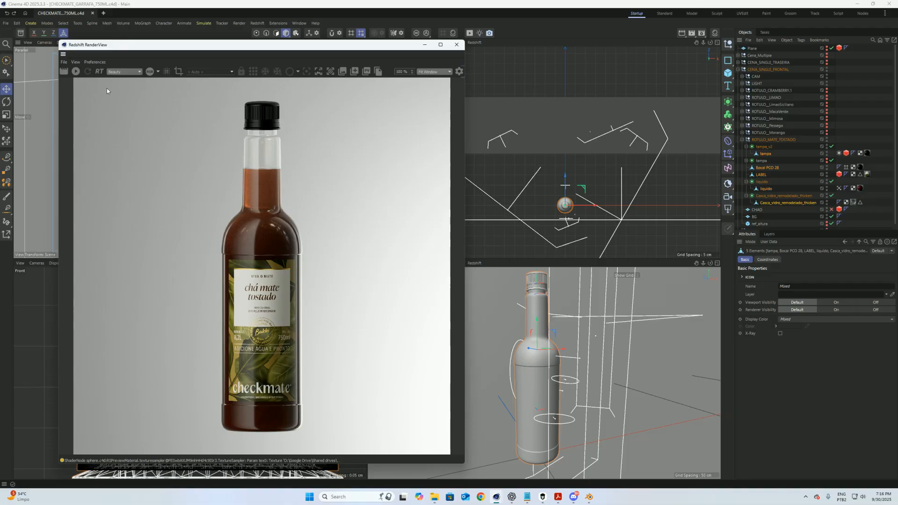
click(75, 71)
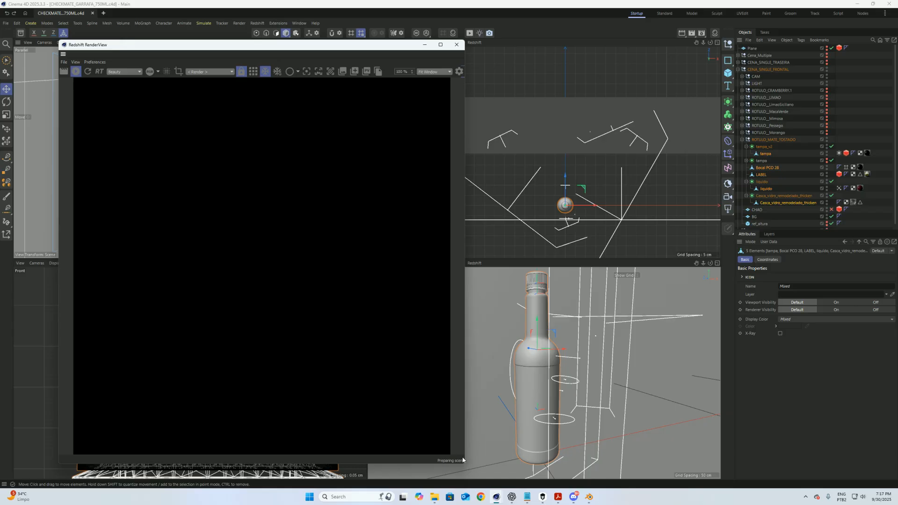
drag(463, 460, 351, 361)
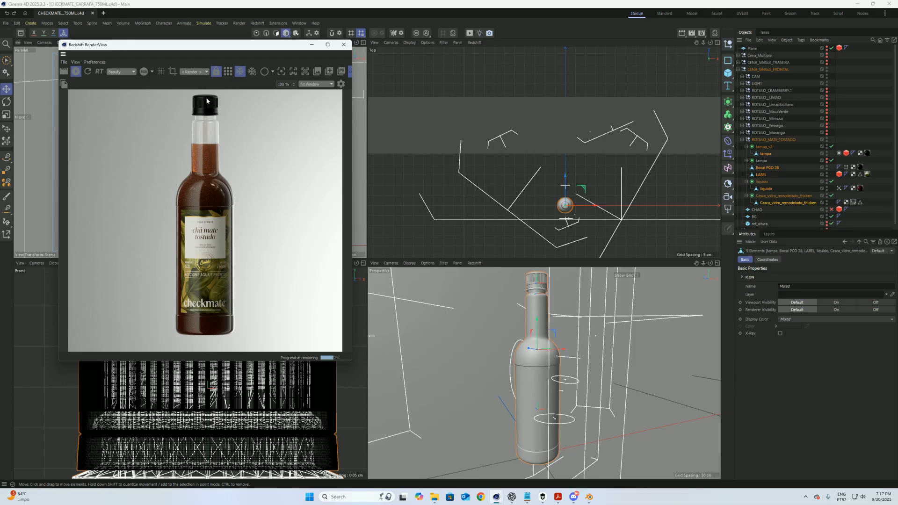
Step: Raise the cap off the bottle in the maximized perspective view and move the threaded neck piece out to its side
click(538, 274)
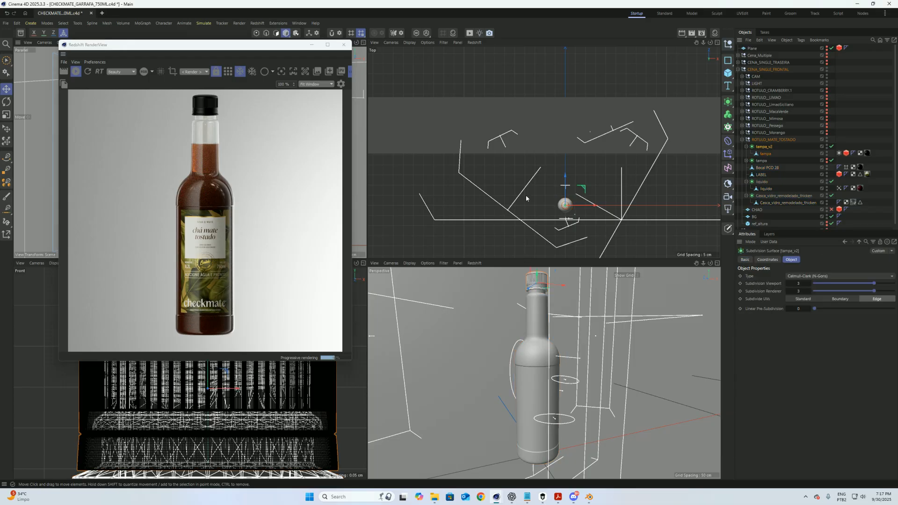
middle_click(539, 287)
key(s)
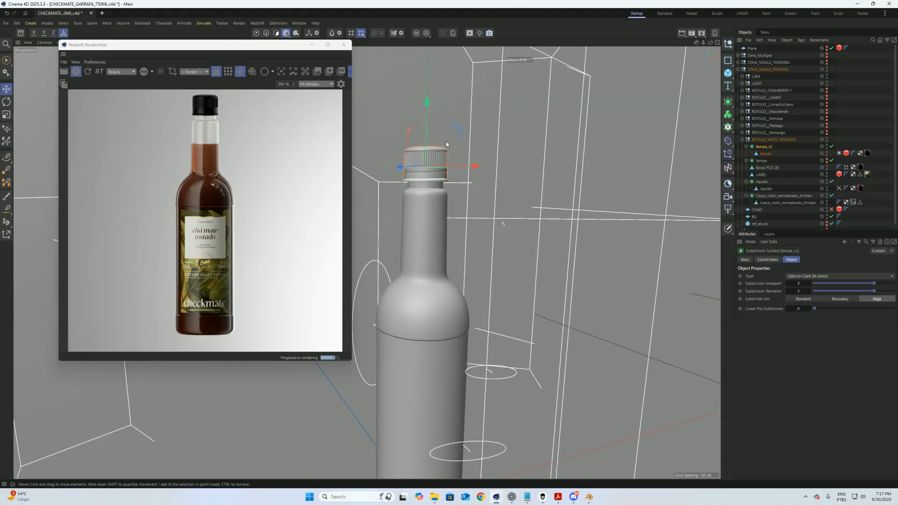
click(440, 180)
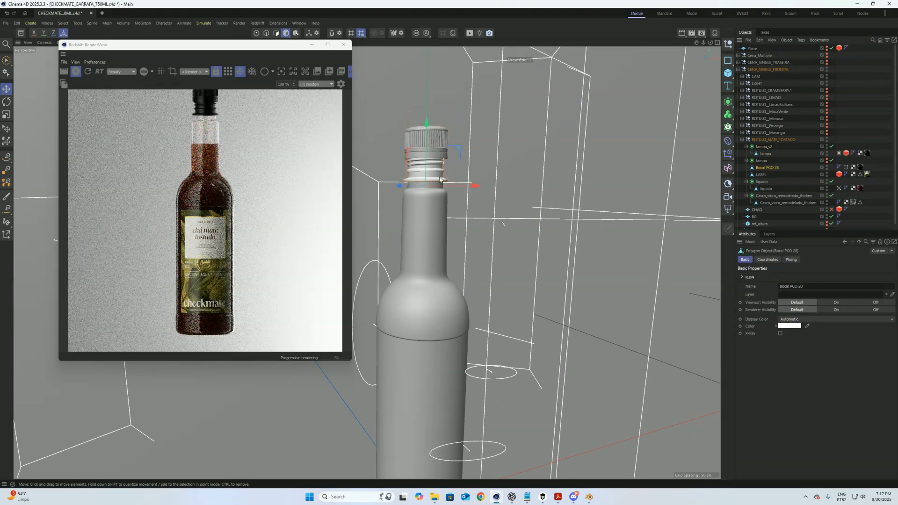
drag(467, 185, 541, 185)
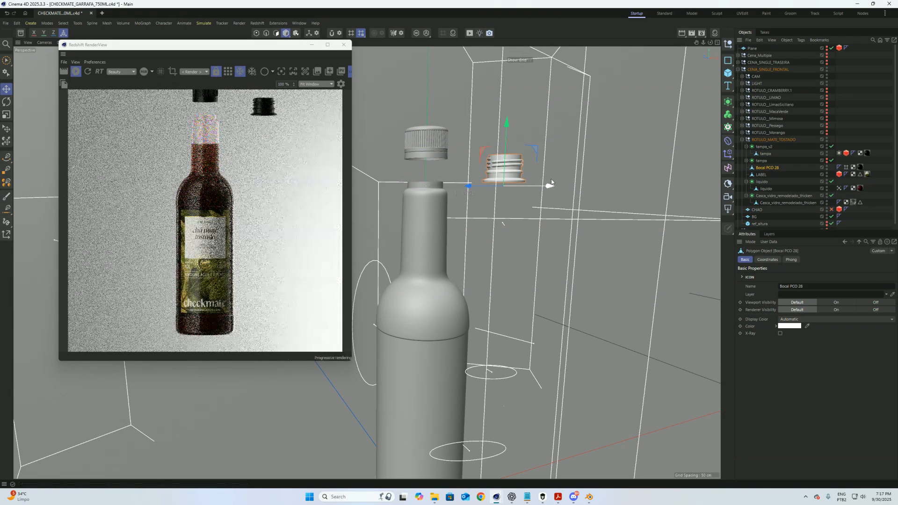
Step: Pull the glass shell, the liquid and the label apart sideways so each bottle part stands on its own
click(434, 213)
drag(464, 404, 568, 382)
click(431, 301)
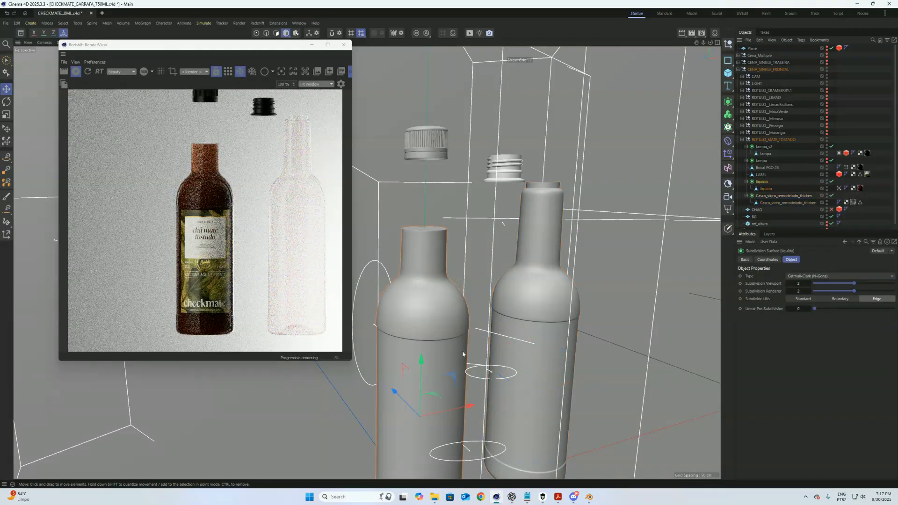
drag(470, 405, 382, 424)
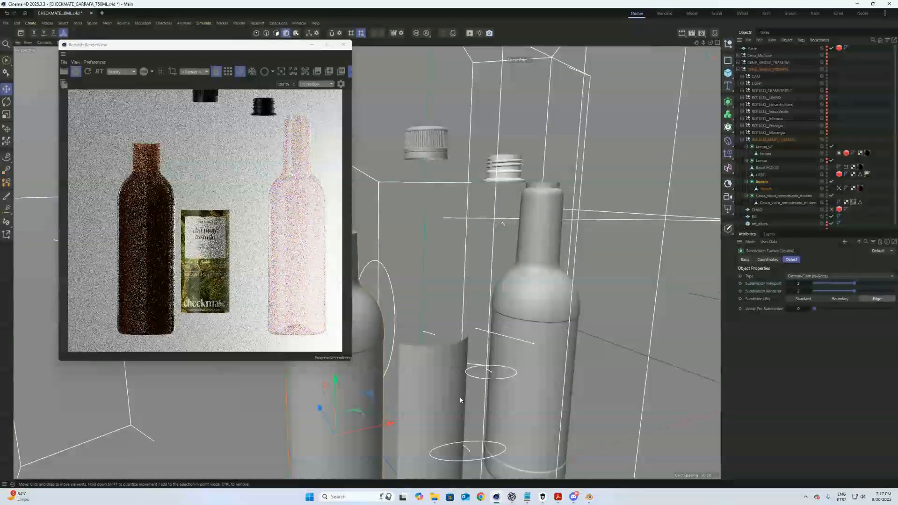
click(460, 397)
drag(467, 408, 495, 405)
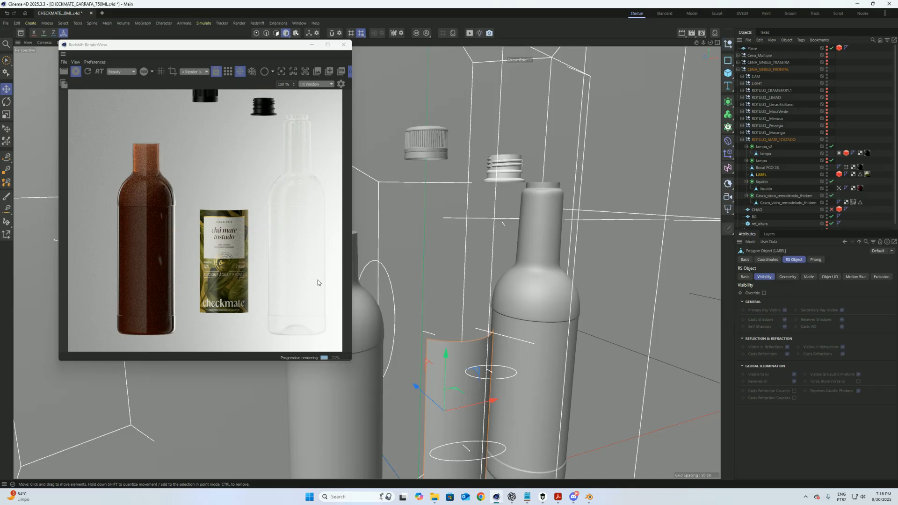
Step: Undo all the part moves to reassemble the bottle with its cap, neck, glass, liquid and label
key(ctrl+z)
key(ctrl+z)
key(ctrl+z)
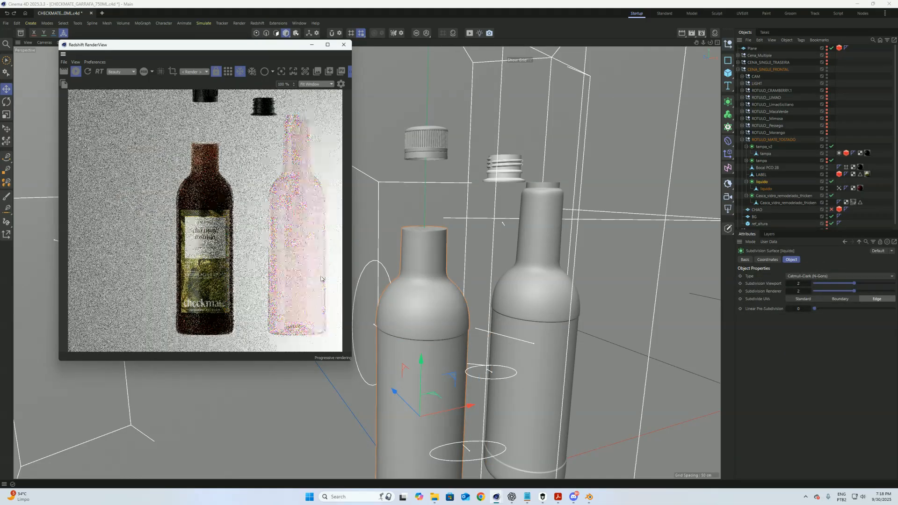
key(ctrl+z)
key(ctrl+z)
key(ctrl+z)
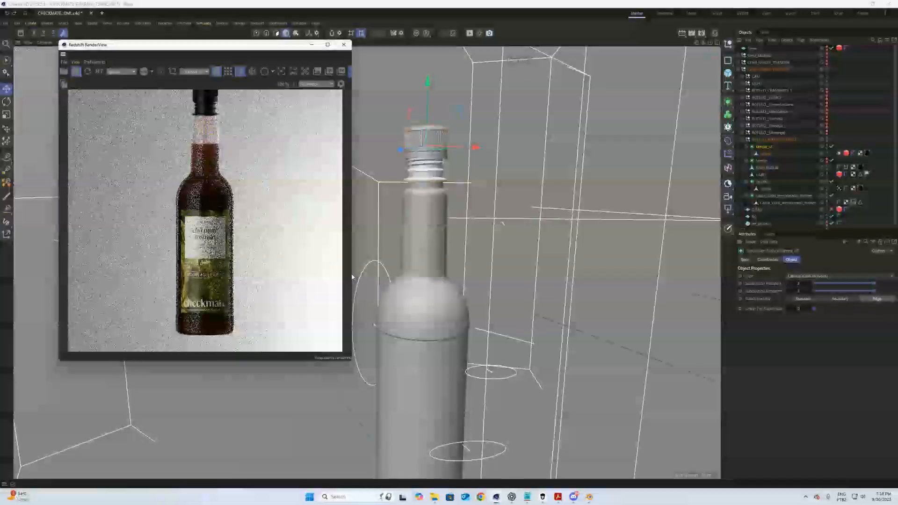
key(ctrl+z)
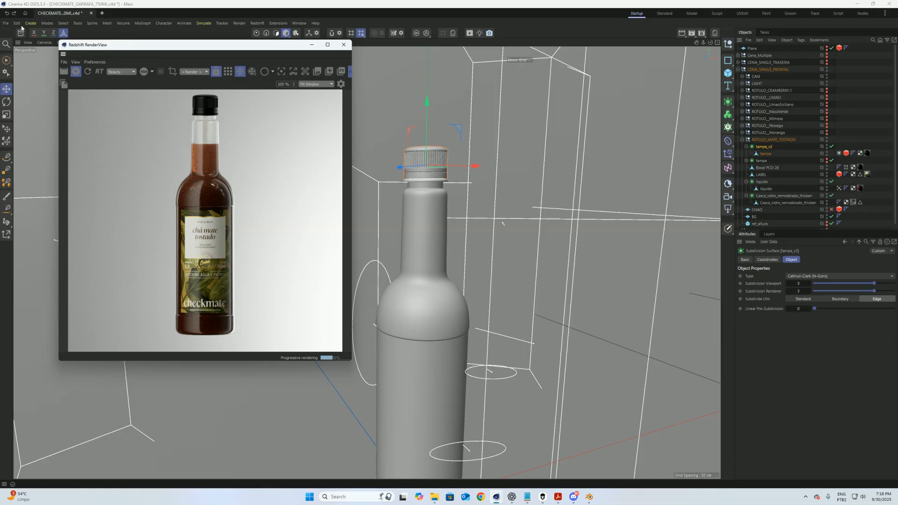
Step: Stop the live render, close the RenderView and save the bottle project
click(76, 71)
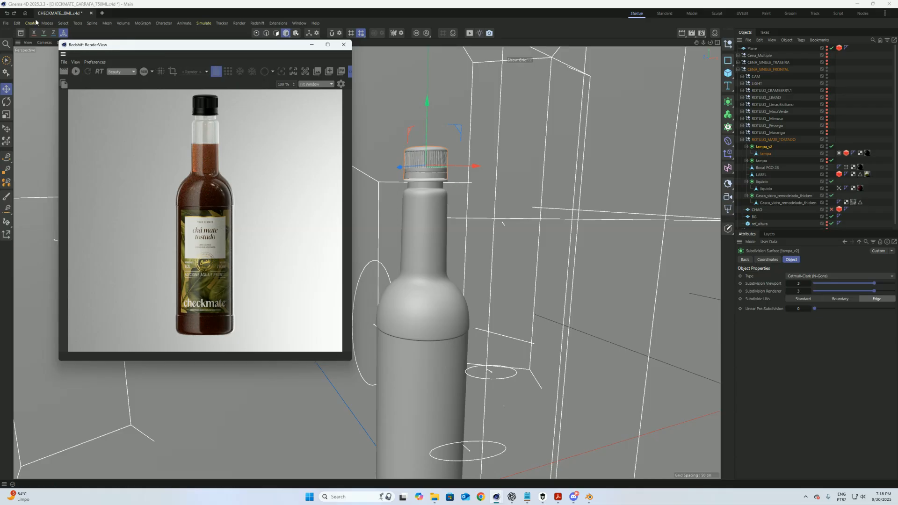
click(344, 45)
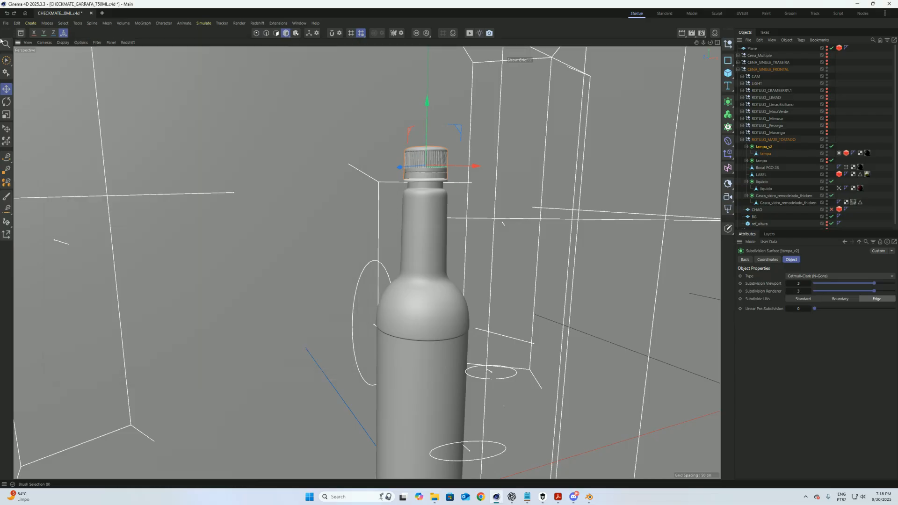
click(6, 23)
click(35, 112)
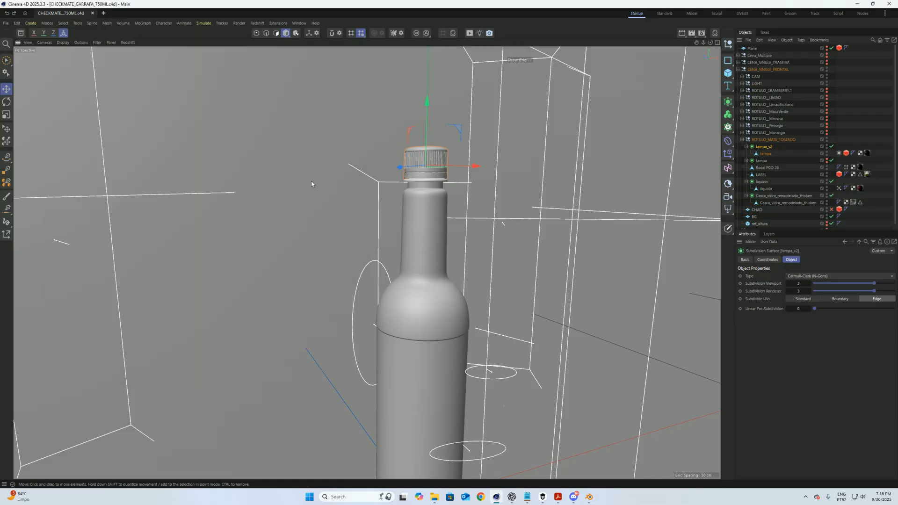
Step: Switch to Blender, enlarge the timeline area and turn it into a Shader Editor
click(496, 499)
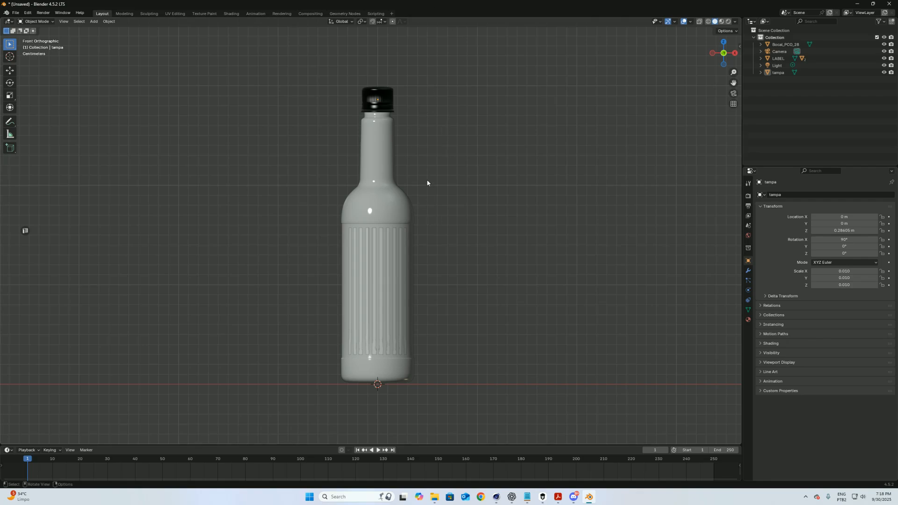
drag(456, 445, 457, 413)
click(9, 418)
click(8, 418)
click(9, 419)
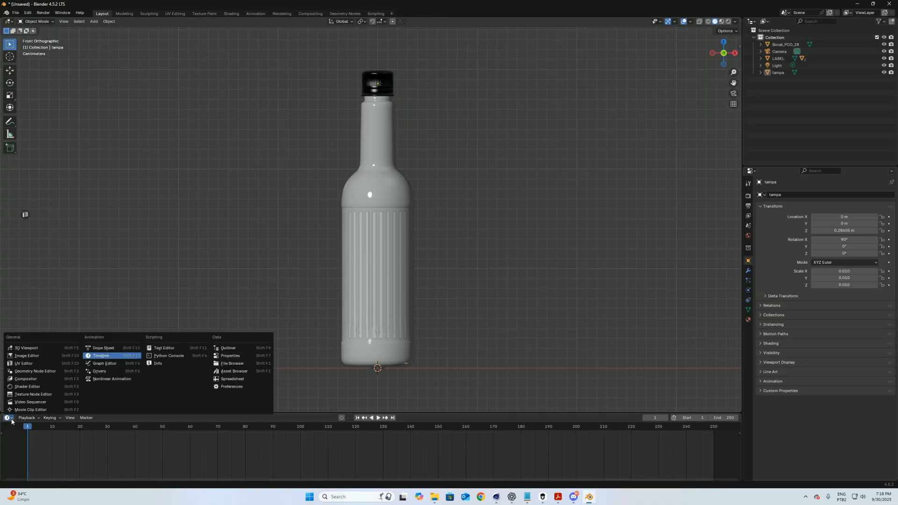
click(28, 387)
drag(447, 418, 421, 390)
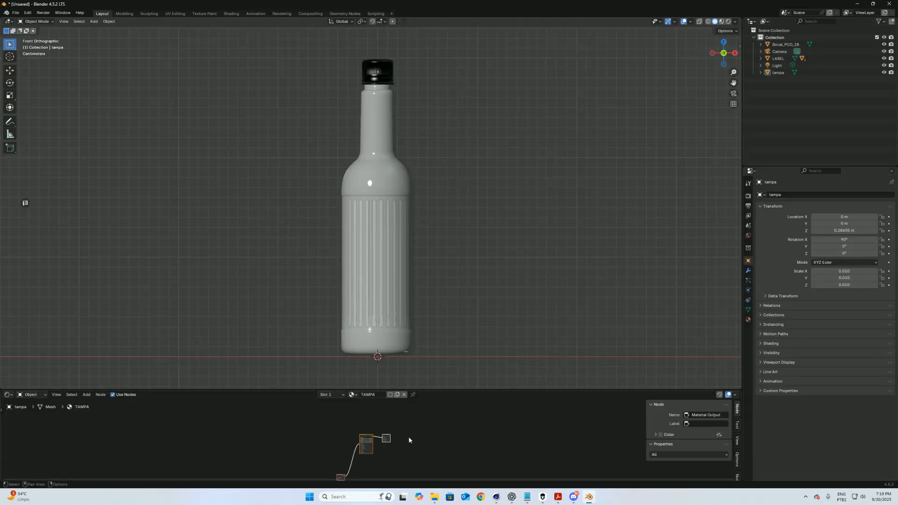
Step: Delete the extra node feeding the Principled BSDF in the TAMPA material
click(353, 394)
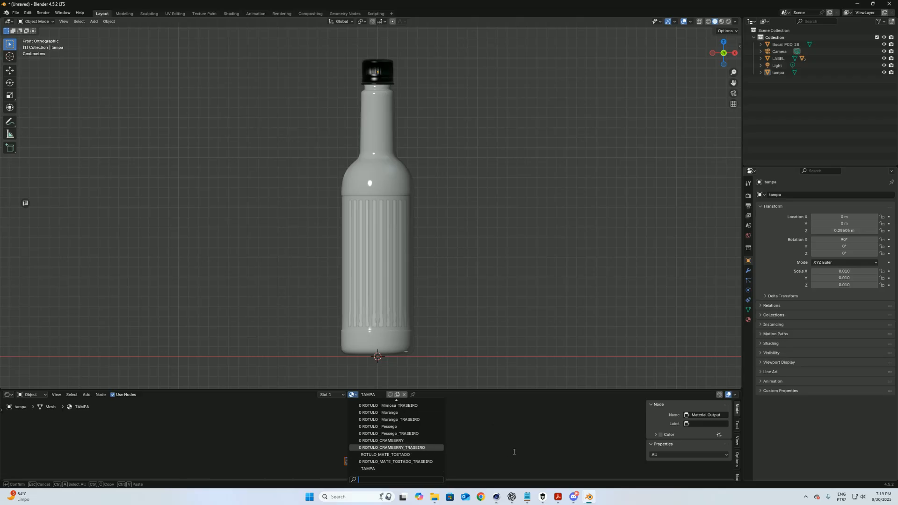
drag(338, 446, 359, 470)
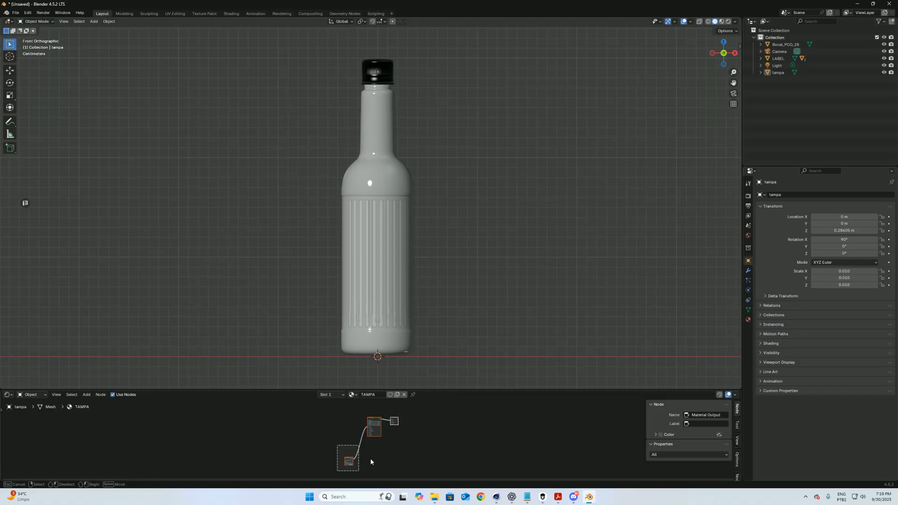
key(x)
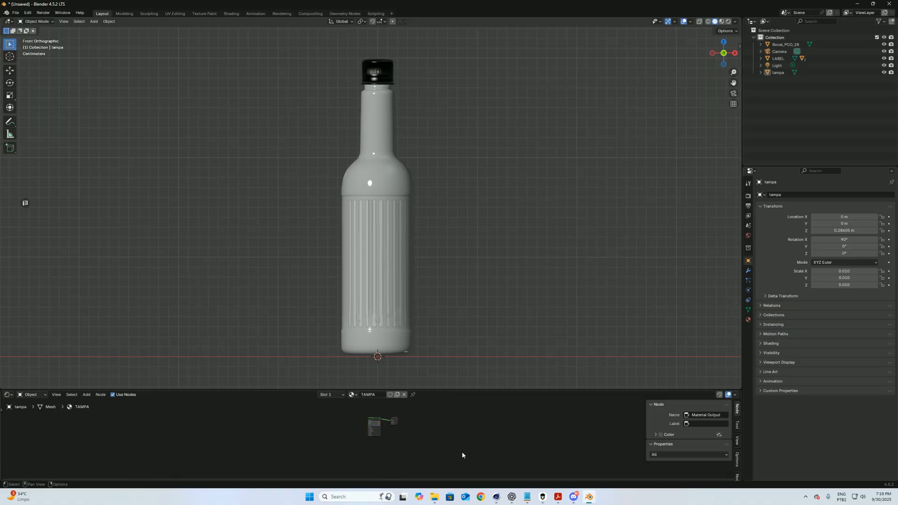
Step: Save the Blender file to the Desktop as exercicio_luthor.blend
click(15, 13)
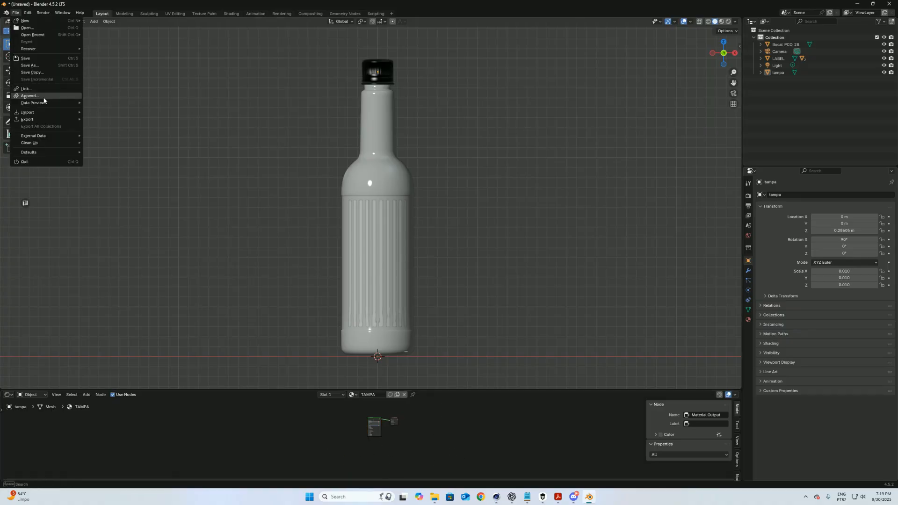
click(38, 68)
click(216, 203)
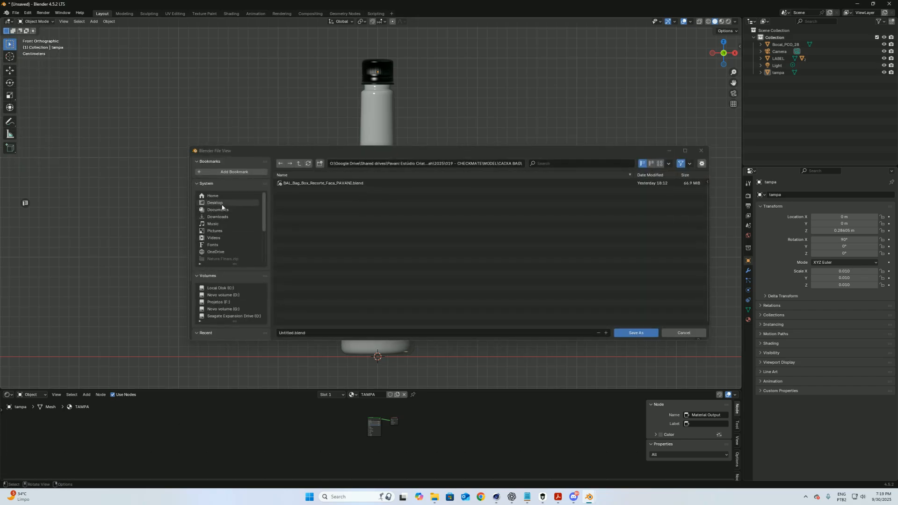
click(317, 333)
text(exercicio_)
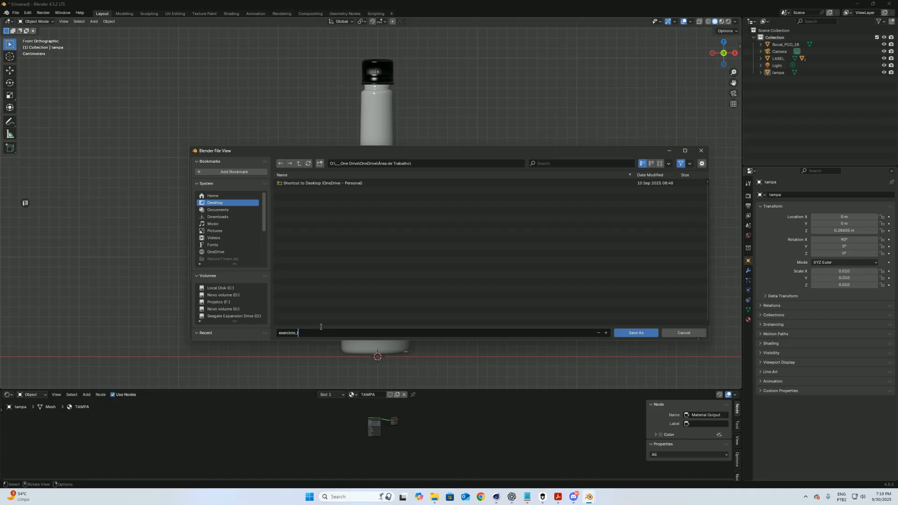
text(luthor)
key(Return)
key(Return)
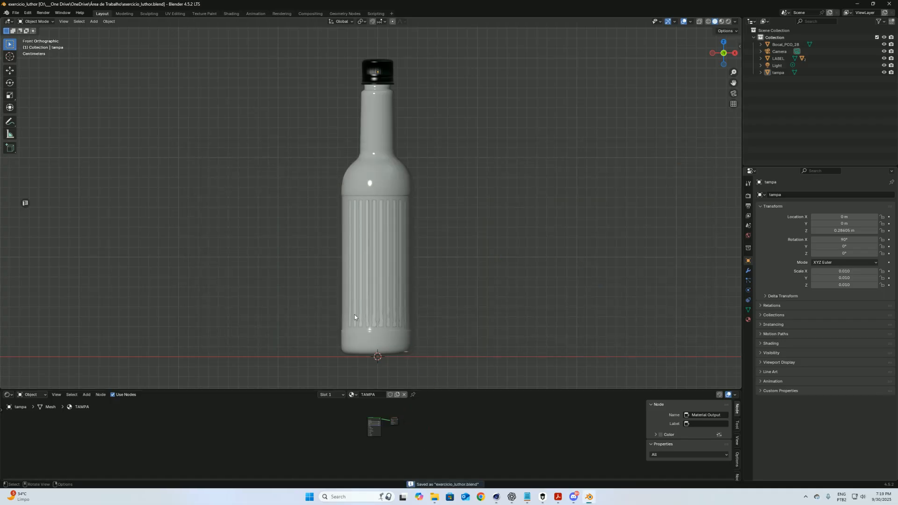
Step: Select the bottle cap and show the properties of its TAMPA material
click(385, 74)
scroll(388, 441, up, 1)
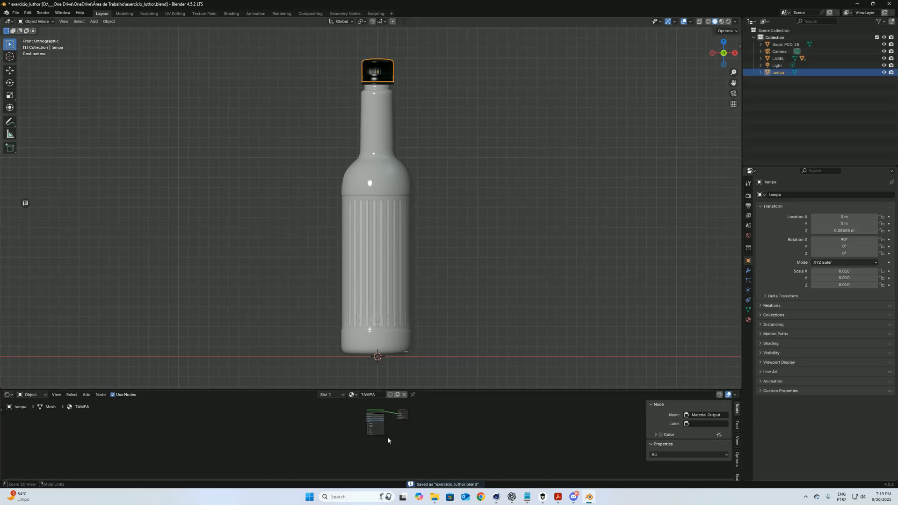
scroll(387, 441, up, 2)
click(748, 320)
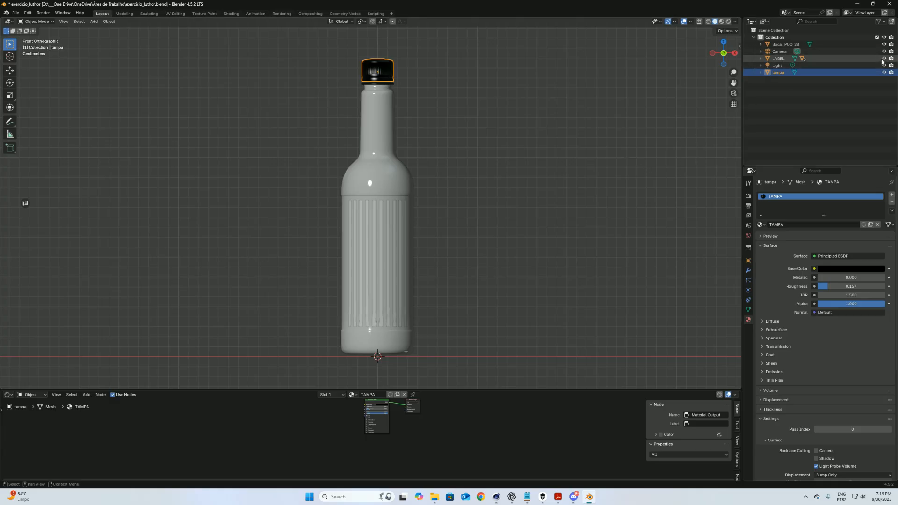
Step: Add the Selectable and Disable in Viewports restriction toggles to the Outliner
click(881, 22)
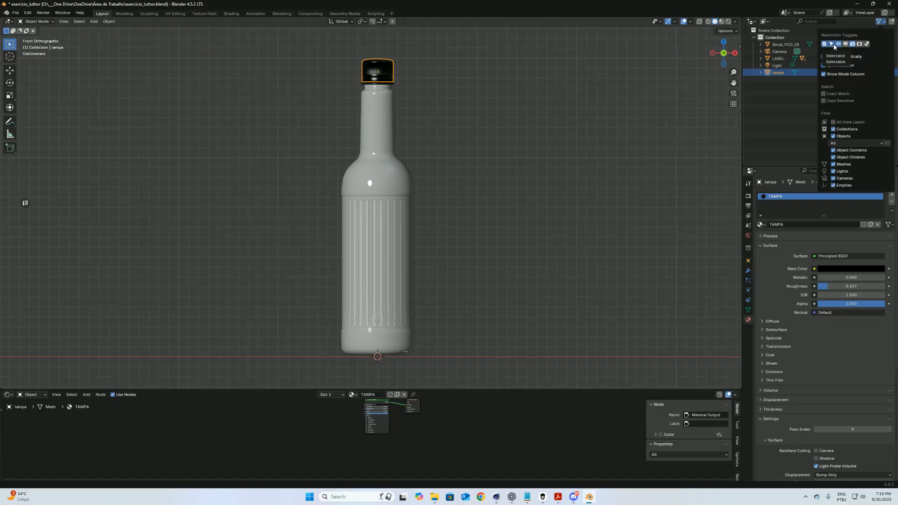
click(867, 44)
click(881, 22)
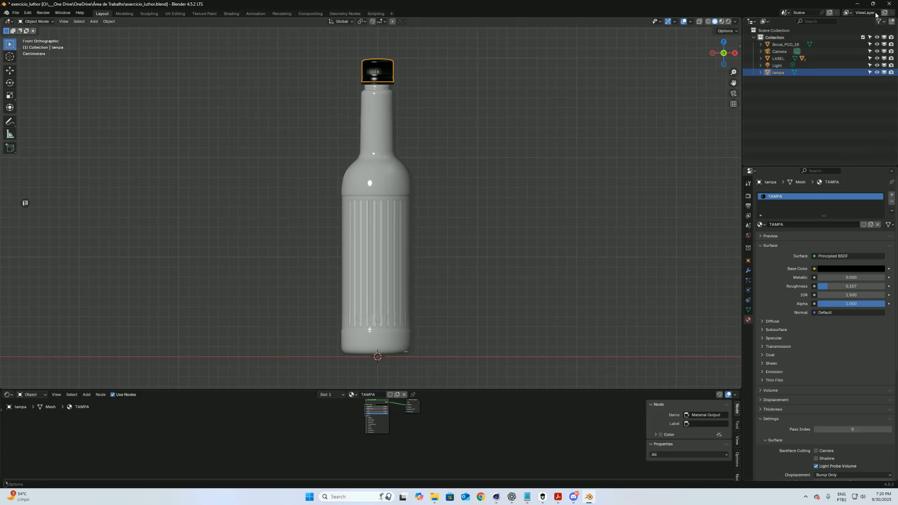
Step: Select the Camera and move it along the global X axis by about -6.08 m
click(779, 39)
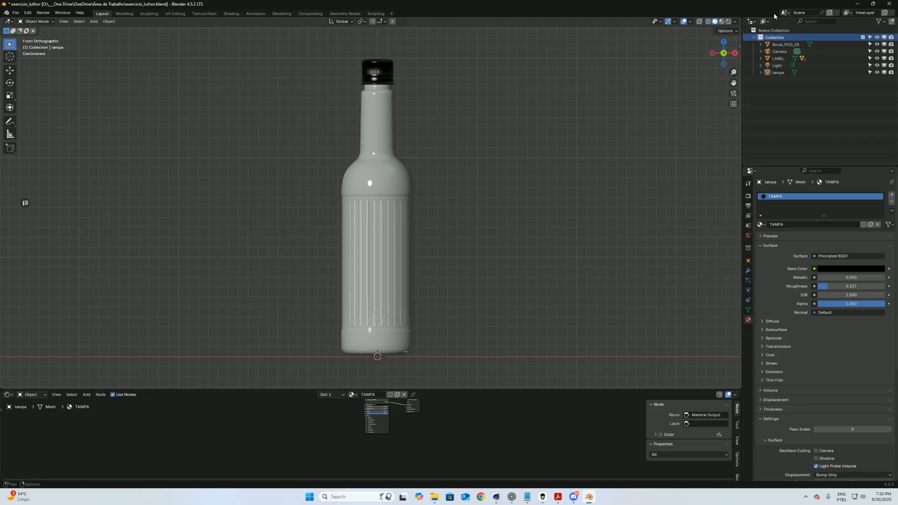
click(779, 52)
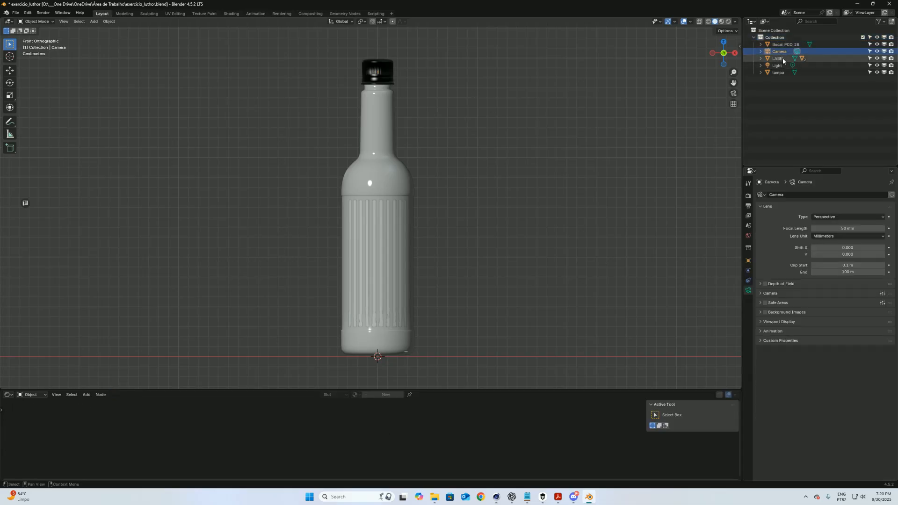
middle_drag(392, 207, 464, 239)
key(KP_Decimal)
ctrl+middle_drag(488, 193, 473, 210)
key(g)
key(z)
key(x)
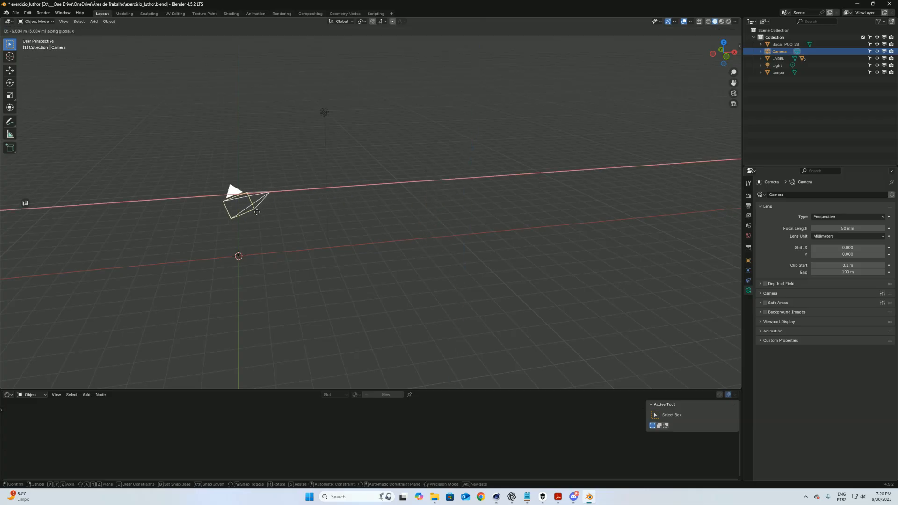
click(257, 212)
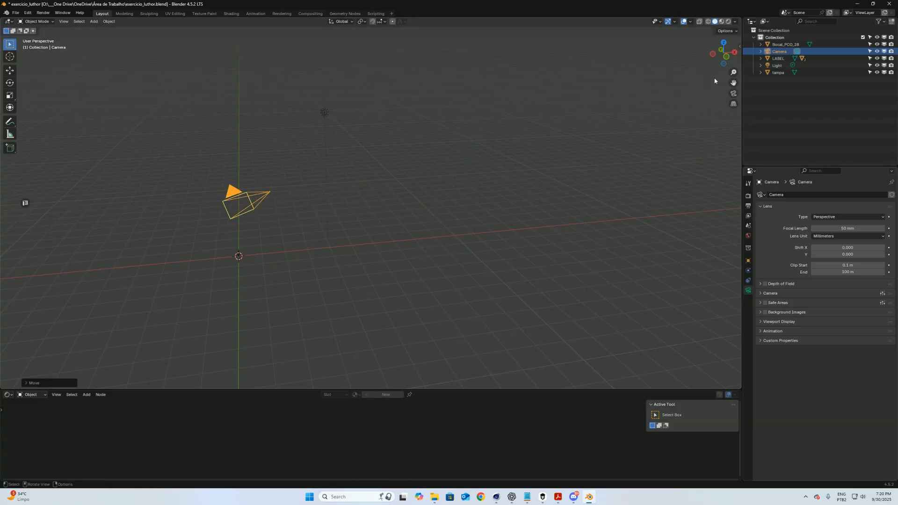
Step: Set the scene's length unit to Centimeters
click(749, 226)
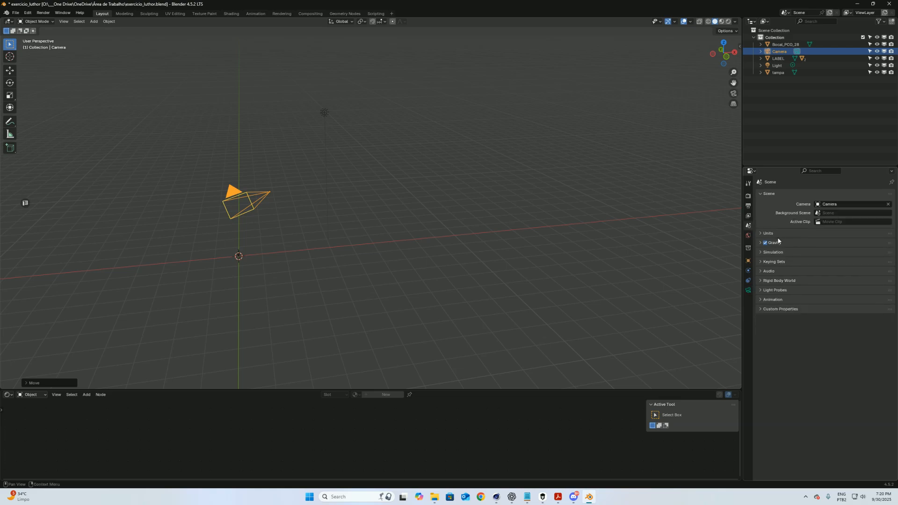
click(768, 233)
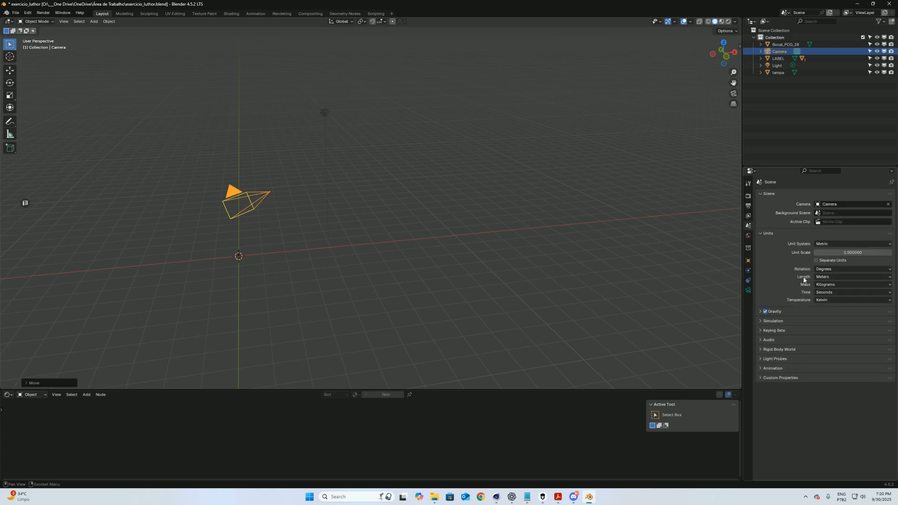
click(832, 277)
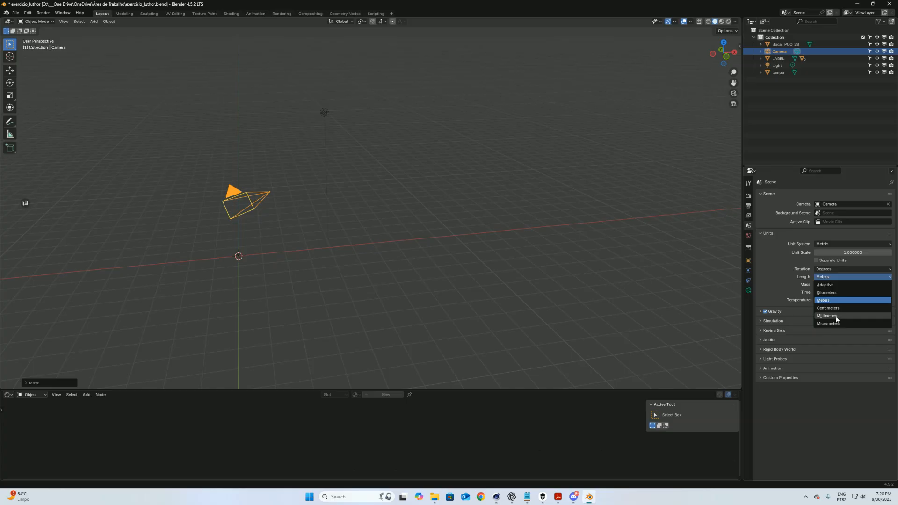
click(838, 308)
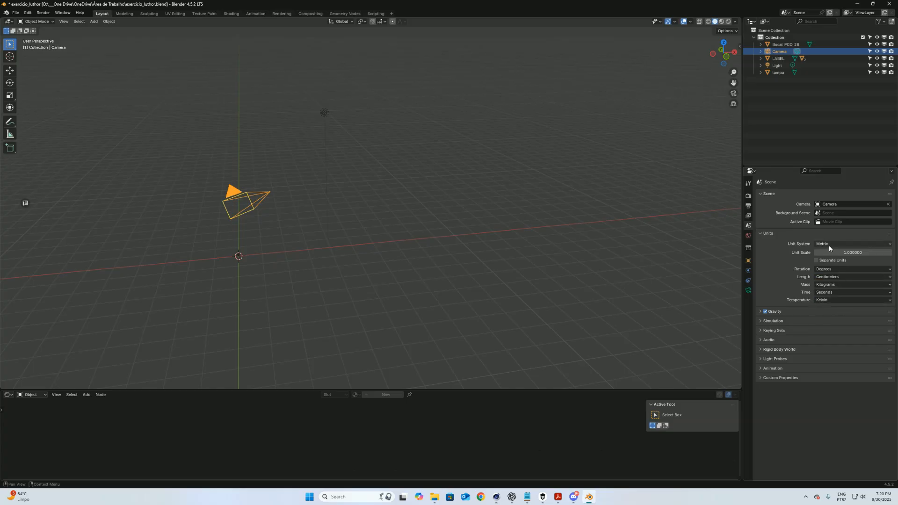
Step: Set the render engine to Cycles with GPU Compute as the device
click(748, 206)
click(748, 196)
click(841, 195)
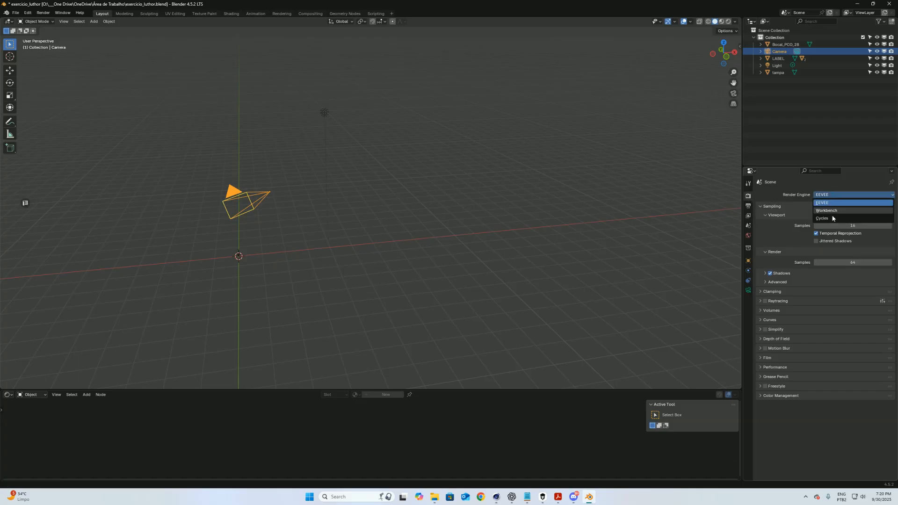
click(838, 218)
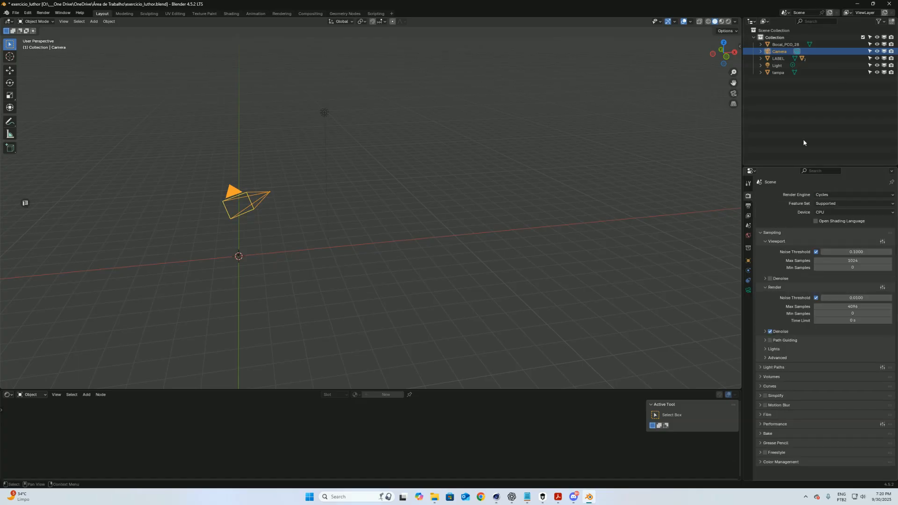
click(831, 213)
click(831, 228)
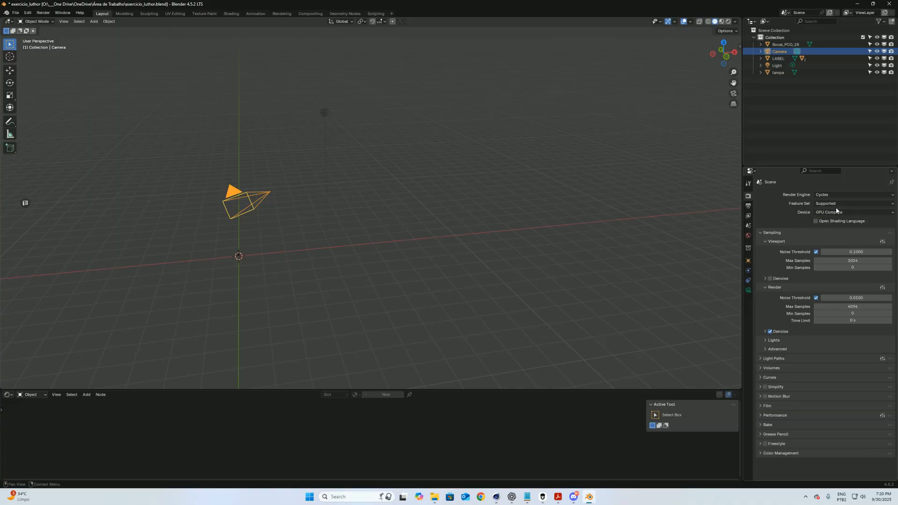
click(837, 205)
click(838, 210)
Step: Set the viewport Min Samples to 1024, matching its Max Samples, and collapse the Viewport and Render sampling settings
click(848, 260)
key(ctrl+c)
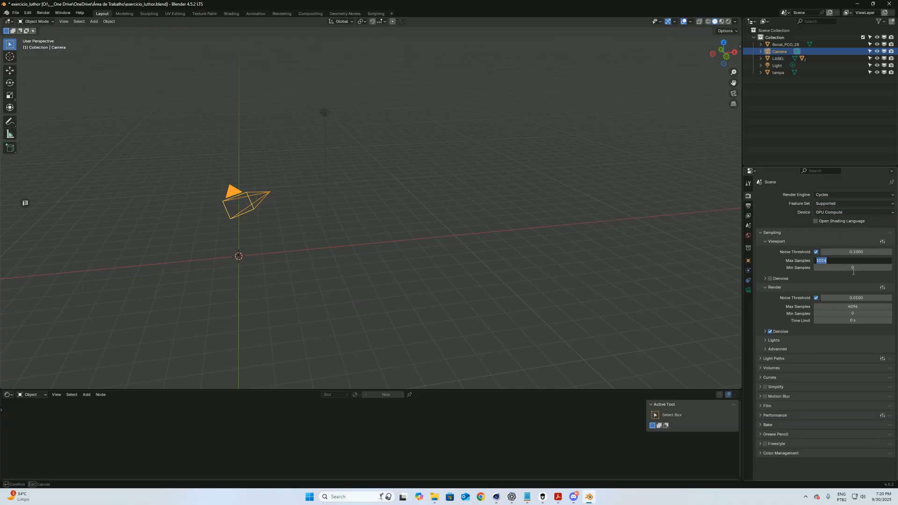
click(854, 270)
click(854, 269)
key(ctrl+v)
click(856, 309)
click(857, 308)
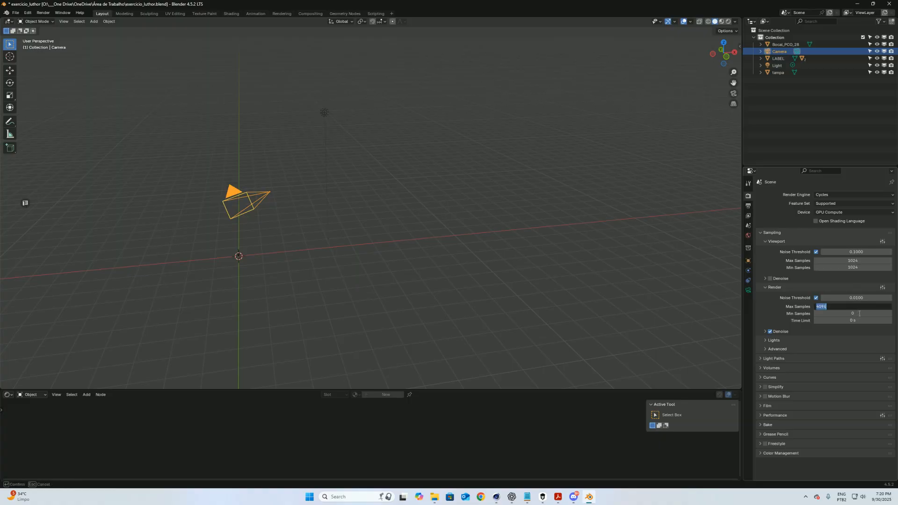
click(862, 314)
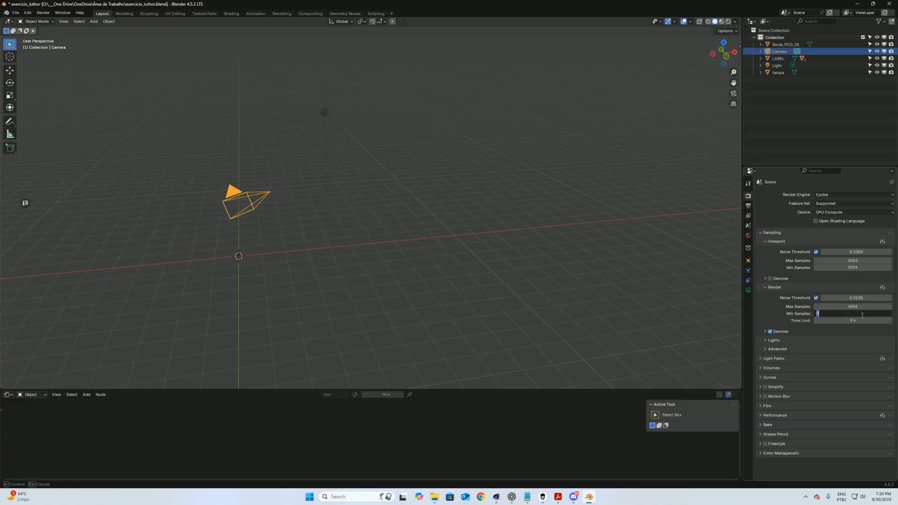
key(Return)
click(765, 287)
click(768, 241)
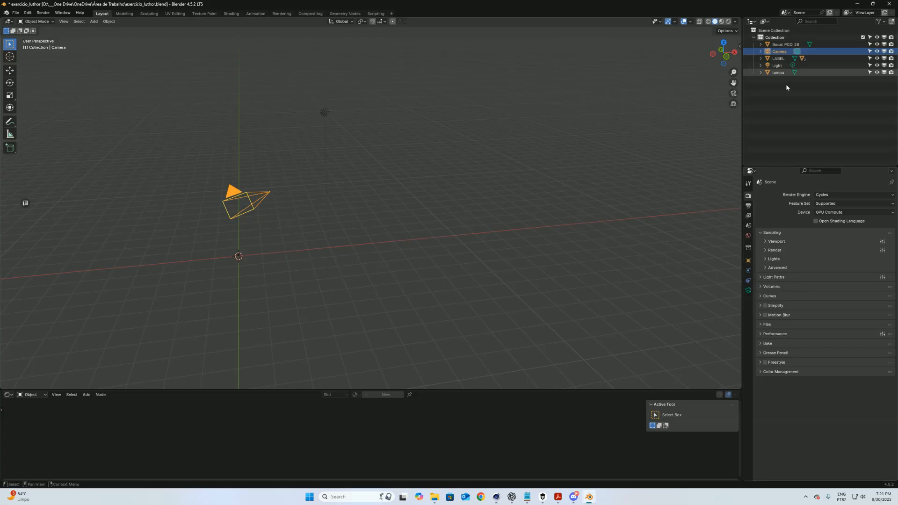
Step: Set the camera's X, Y and Z location to 0 cm
click(749, 261)
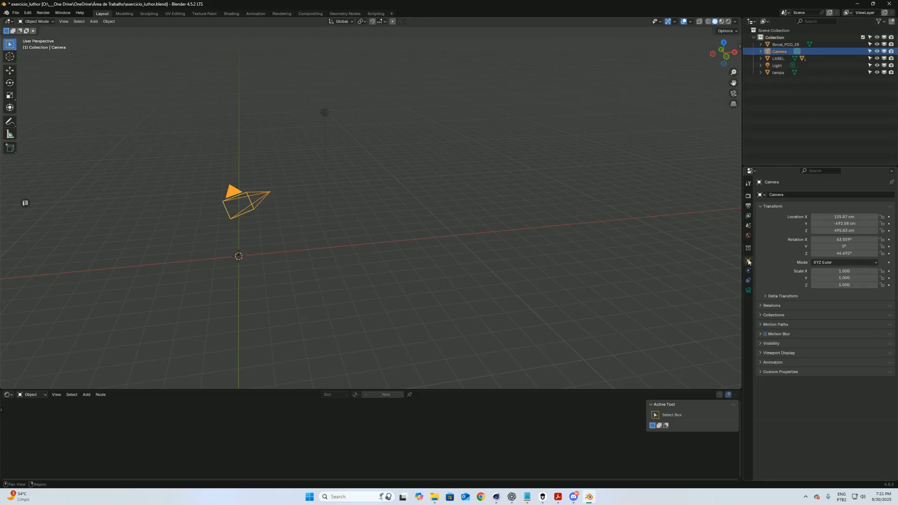
click(845, 217)
text(0)
key(Tab)
text(0)
key(Tab)
text(0)
key(Return)
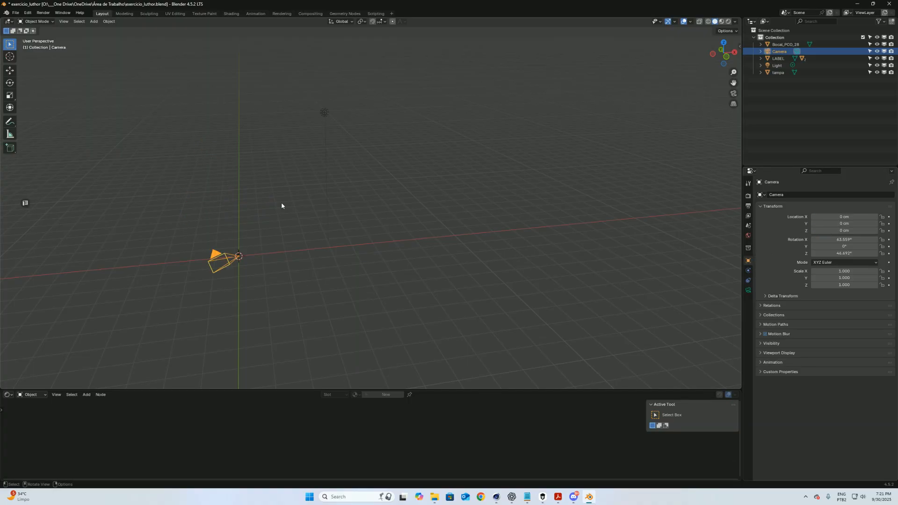
Step: Set the camera's X, Y and Z rotation to 0°
click(836, 239)
text(0)
key(Tab)
text(0)
key(Tab)
text(0)
key(Return)
Step: Move the camera away from the bottle along the Y axis to about -333 cm
alt+drag(400, 314, 300, 310)
ctrl+alt+drag(507, 294, 636, 358)
key(KP_Decimal)
key(g)
key(y)
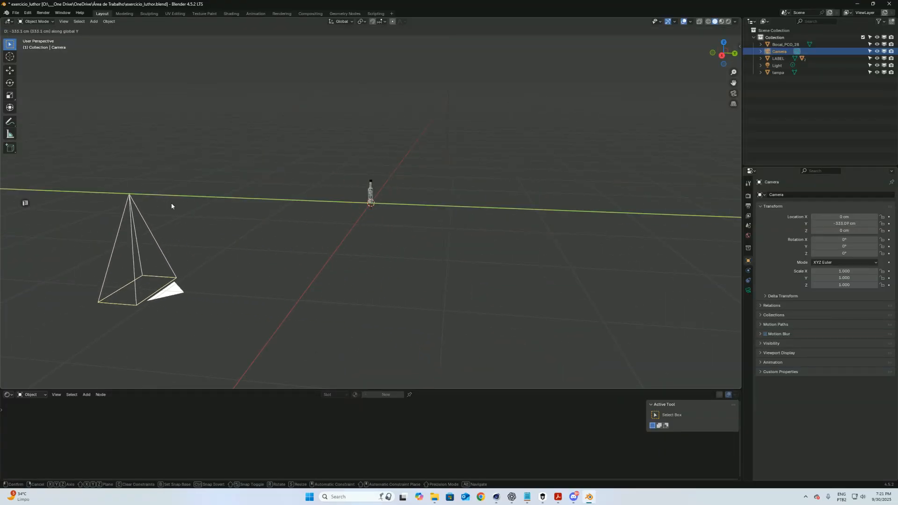
click(171, 203)
Step: Rotate the camera 90° around the X axis so it points at the bottle
alt+drag(220, 247, 341, 192)
key(r)
key(x)
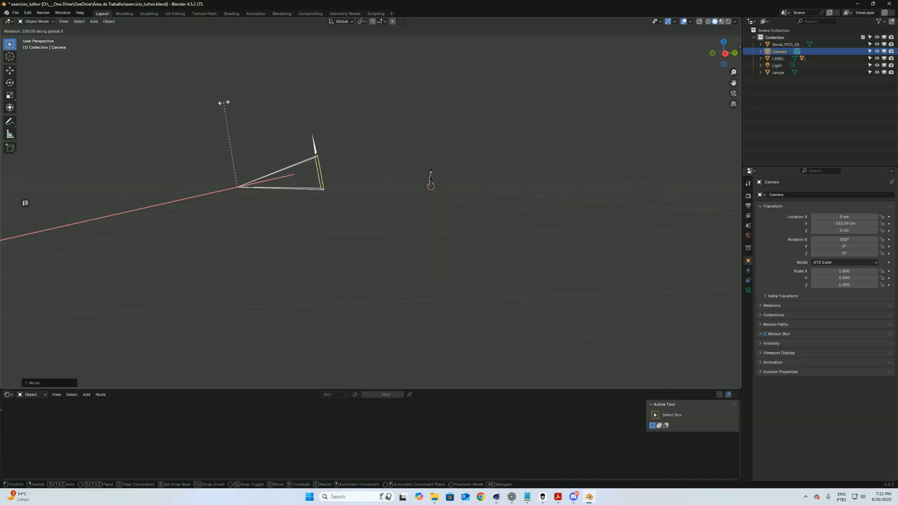
click(239, 122)
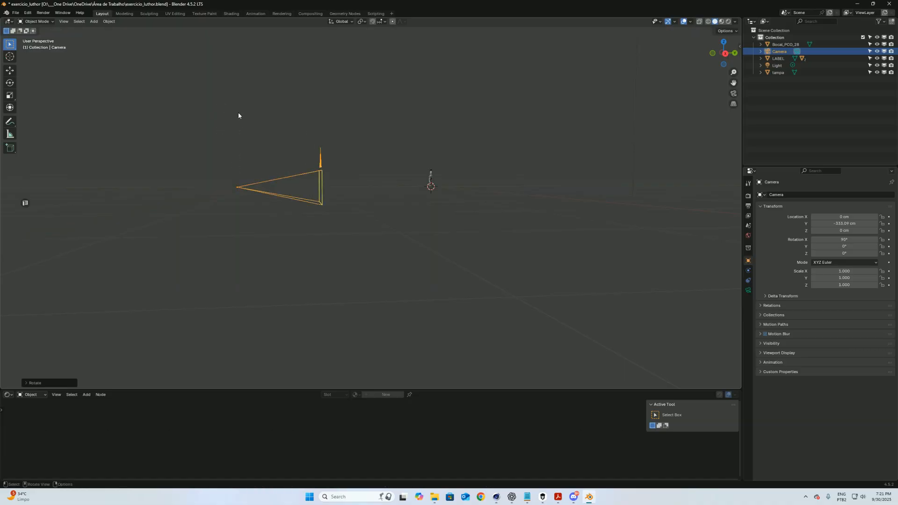
Step: Look through the camera and lock the camera to the view
key(grave)
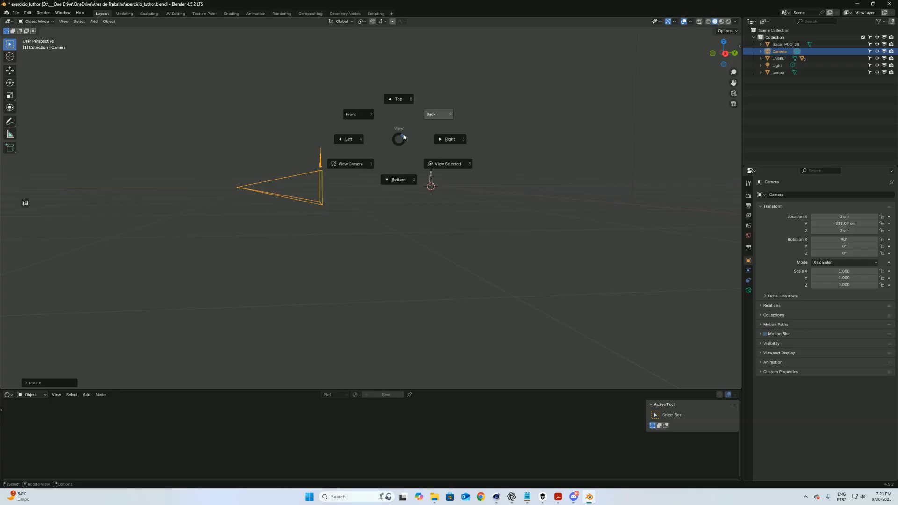
click(351, 164)
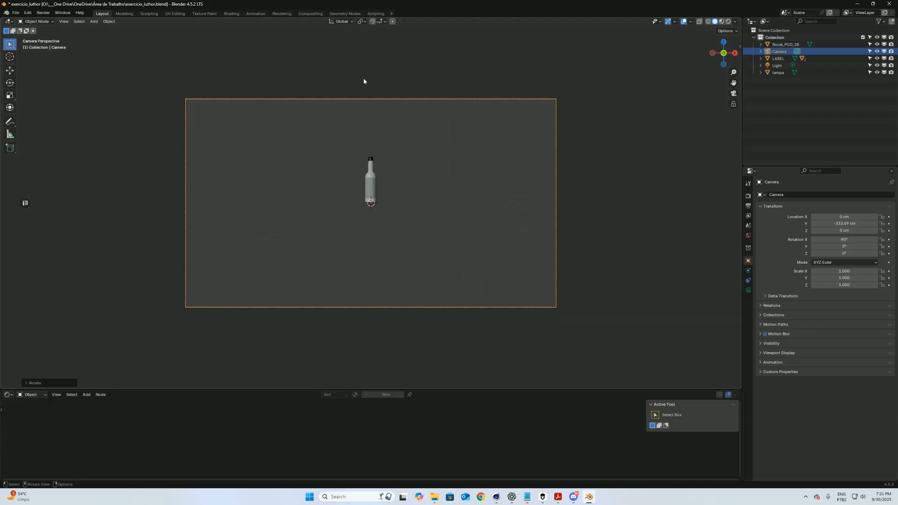
key(n)
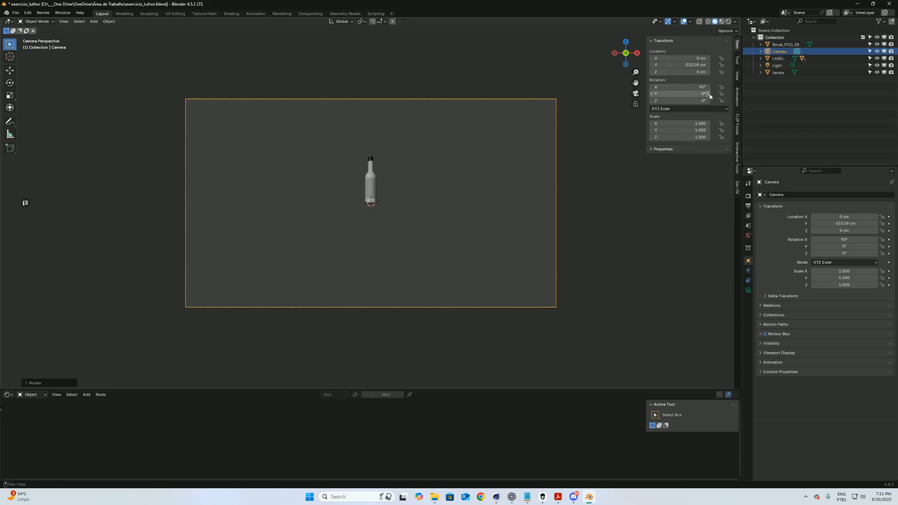
click(738, 77)
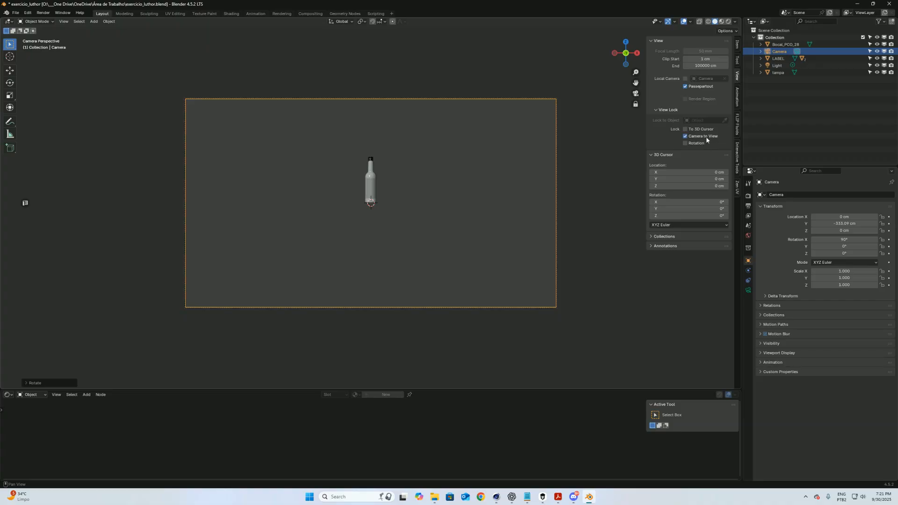
Step: Set the camera's focal length to 230 mm
click(748, 291)
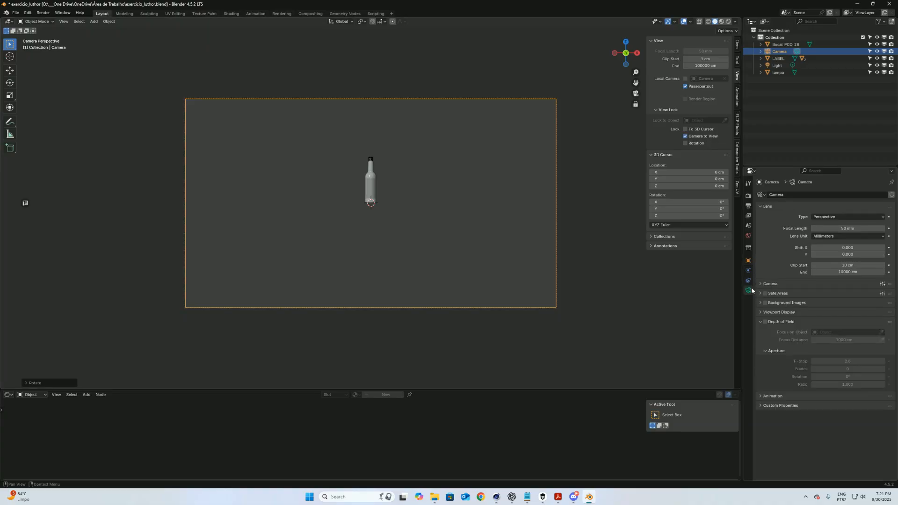
click(851, 229)
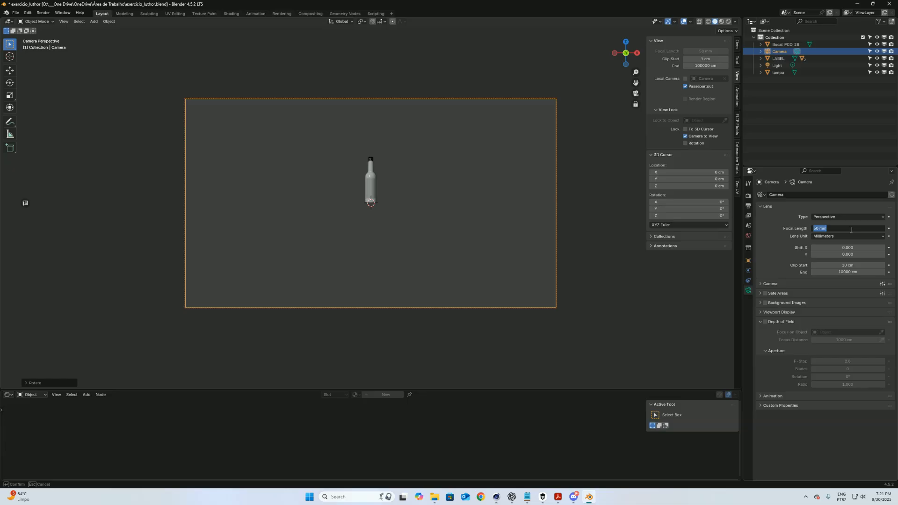
text(230)
key(Return)
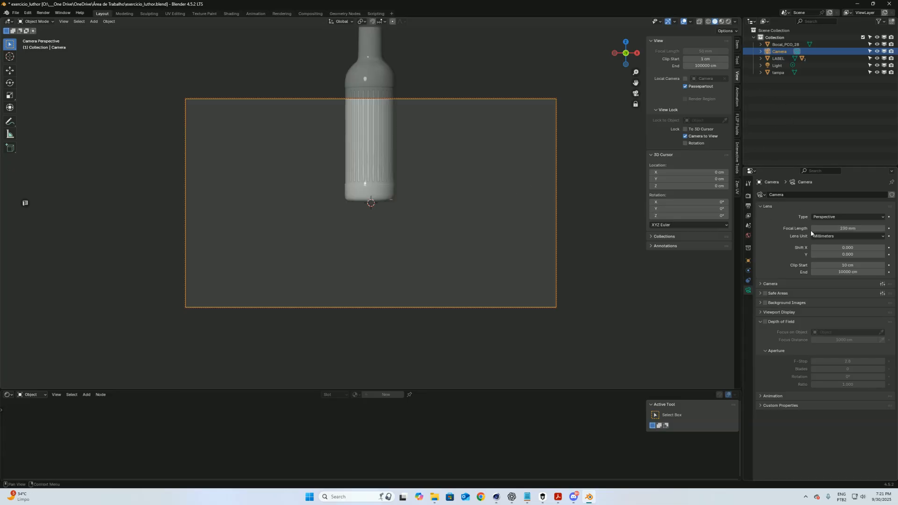
Step: Keep the camera's lens type on Perspective and set its focal length to 130 mm
click(842, 218)
click(842, 224)
click(845, 227)
key(Return)
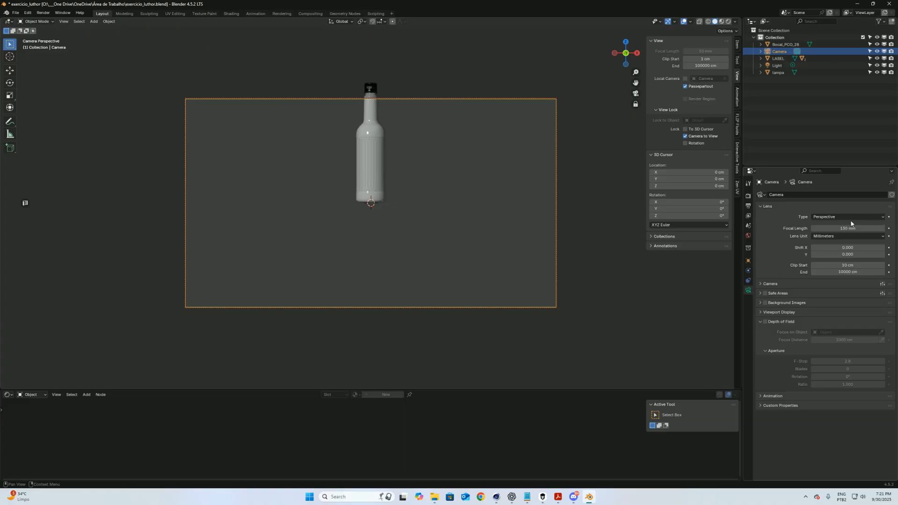
Step: Switch the camera's lens type to Orthographic and set its orthographic scale to 1
click(852, 223)
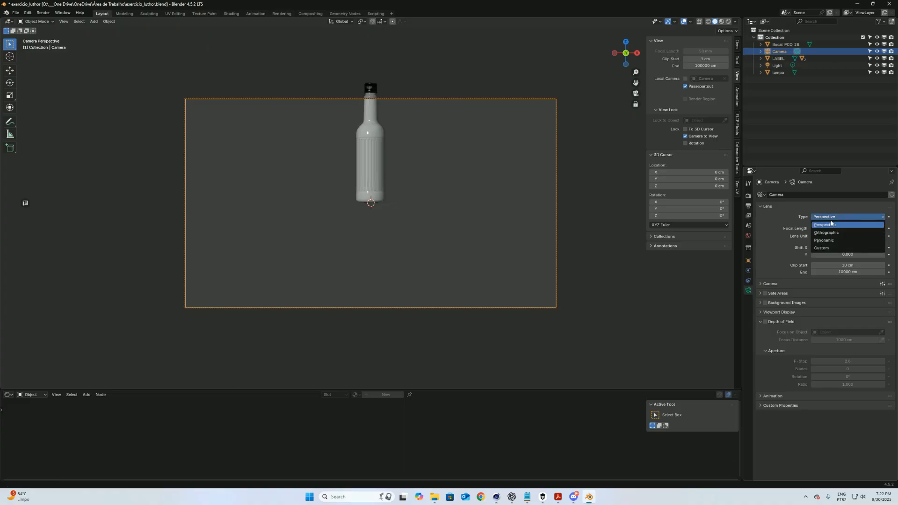
click(838, 233)
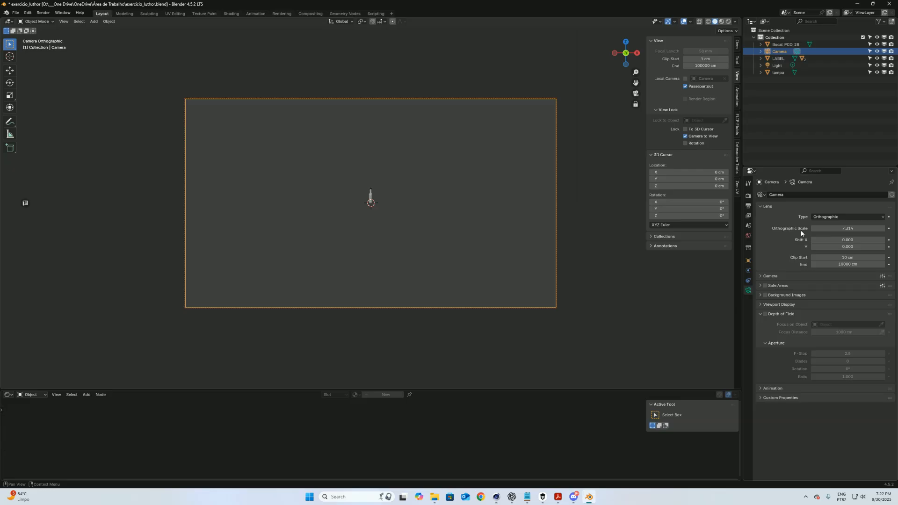
mouse_move(819, 231)
mouse_down()
mouse_move(879, 230)
mouse_move(808, 230)
mouse_up()
click(848, 230)
text(1)
key(Return)
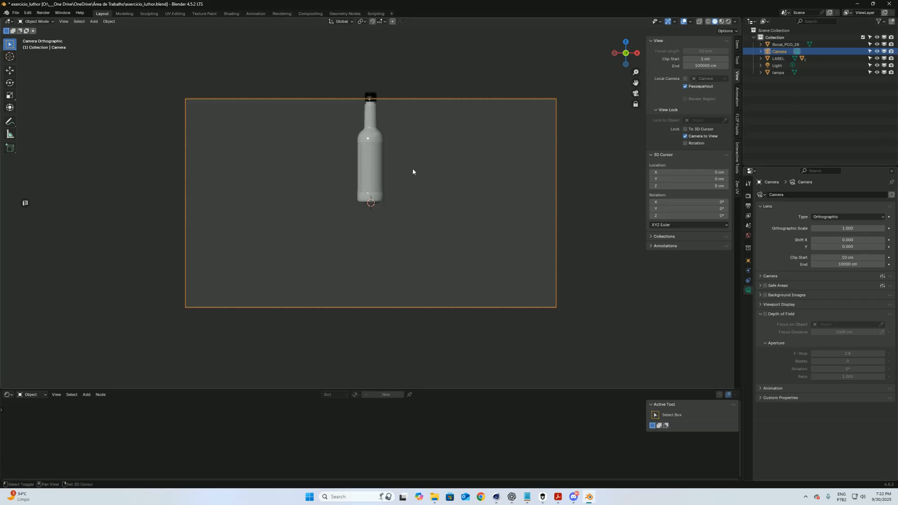
Step: Leave the camera view and split the 3D viewport vertically into a narrower and a wider view of the scene
middle_drag(423, 185, 330, 223)
key(g)
right_click(305, 202)
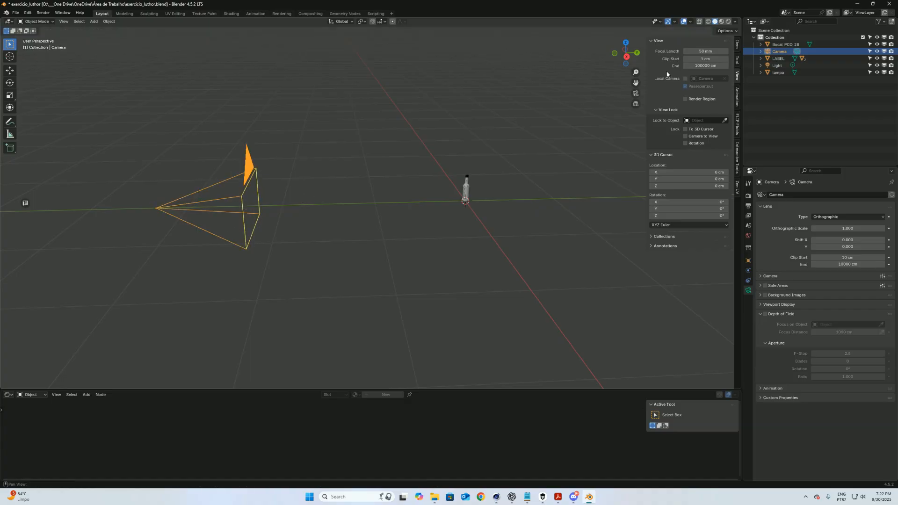
right_click(740, 37)
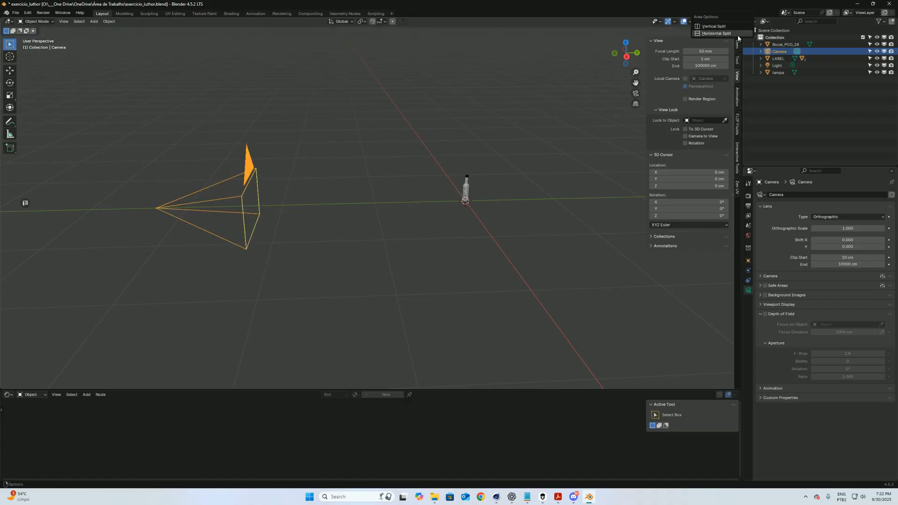
click(733, 26)
click(299, 31)
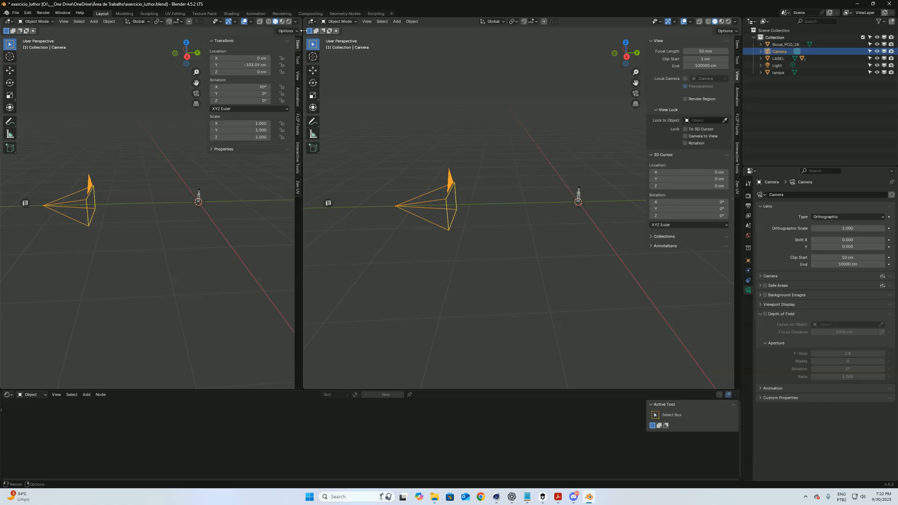
middle_drag(114, 170, 137, 227)
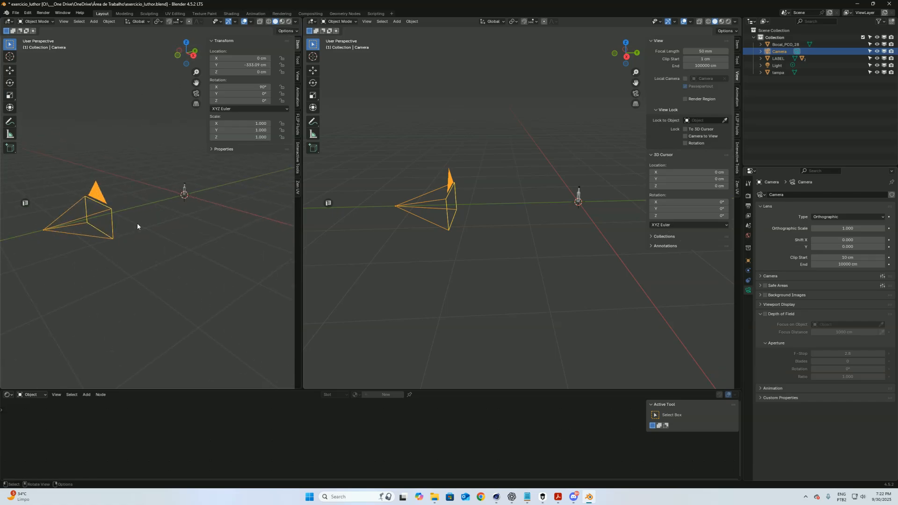
Step: Move the camera along the Y axis closer to the bottle and show the camera view in the narrower viewport
key(n)
shift+middle_drag(159, 170, 186, 170)
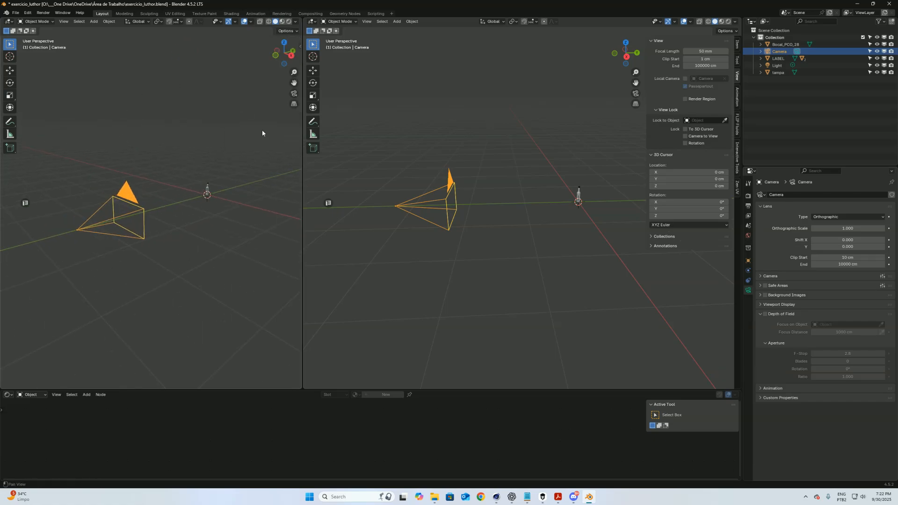
key(g)
key(y)
click(254, 197)
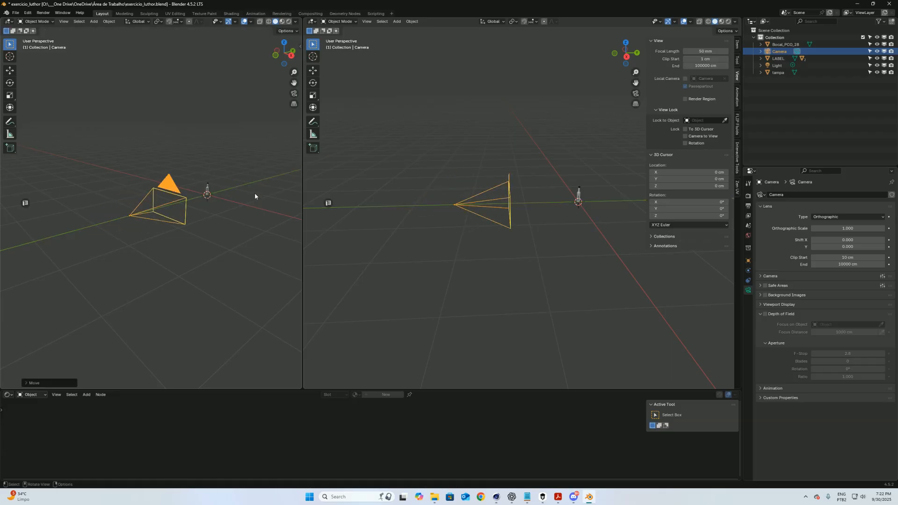
key(grave)
click(215, 222)
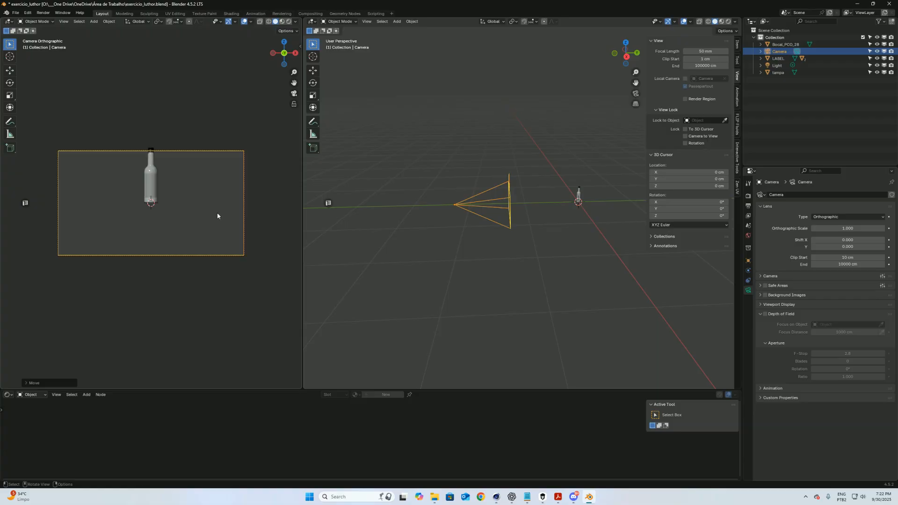
key(g)
key(y)
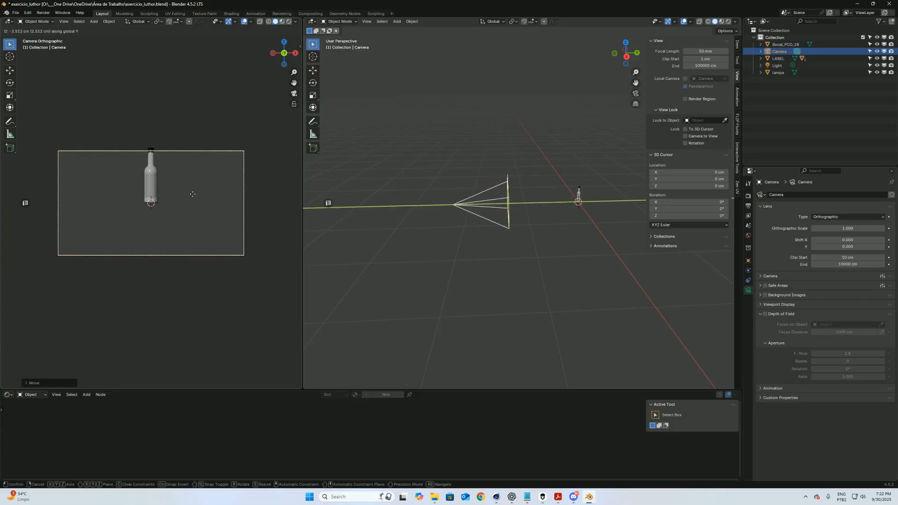
key(Escape)
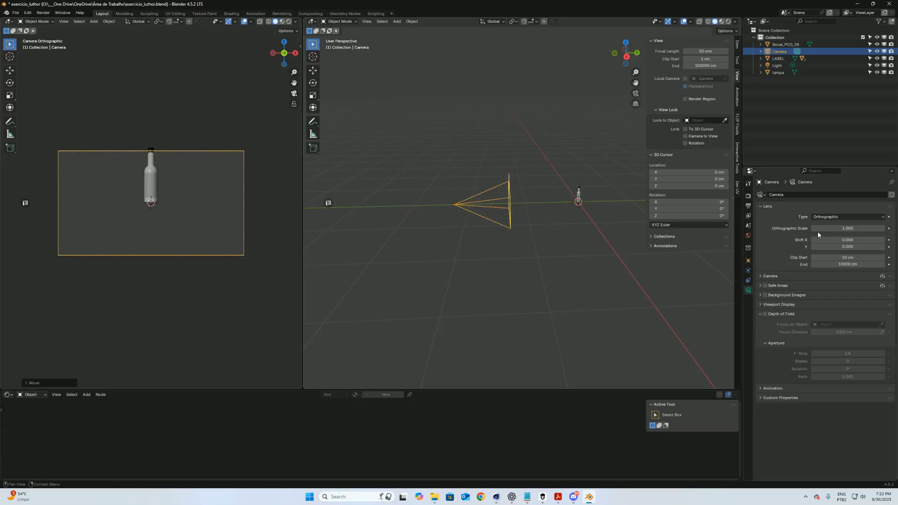
Step: Set the camera's orthographic scale to 0.4 and the render resolution to 2000 × 2000 px
drag(845, 228, 815, 228)
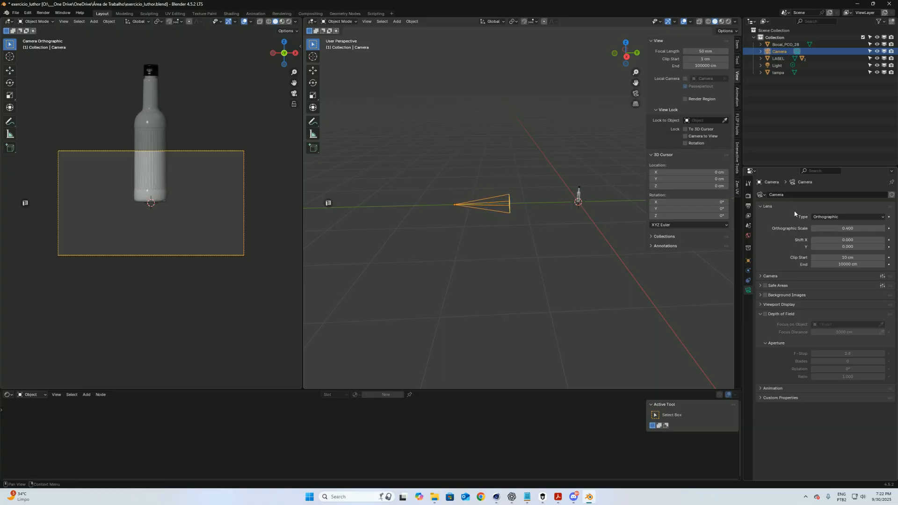
click(750, 208)
click(865, 204)
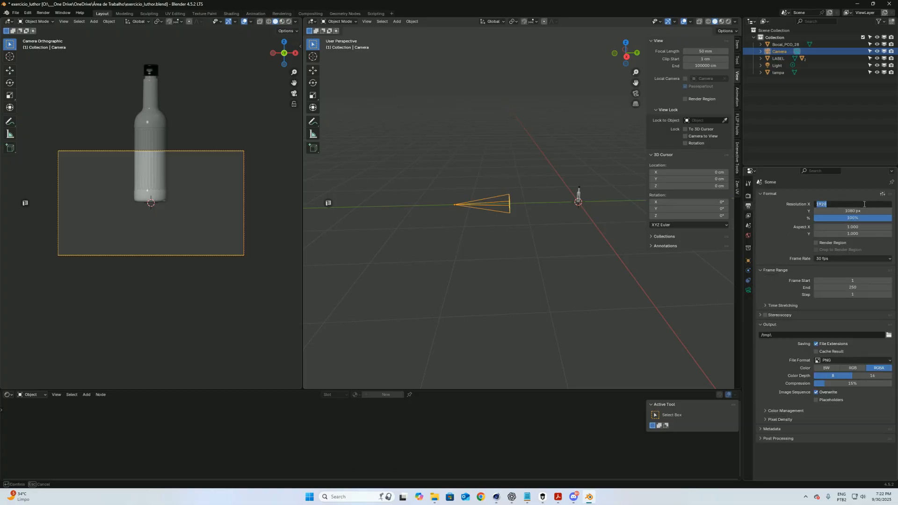
key(Tab)
text(20)
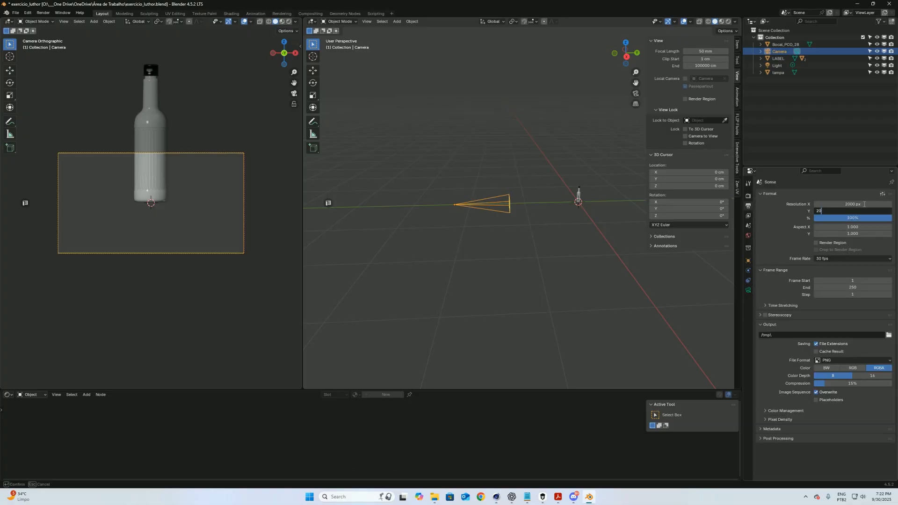
text(00)
key(Return)
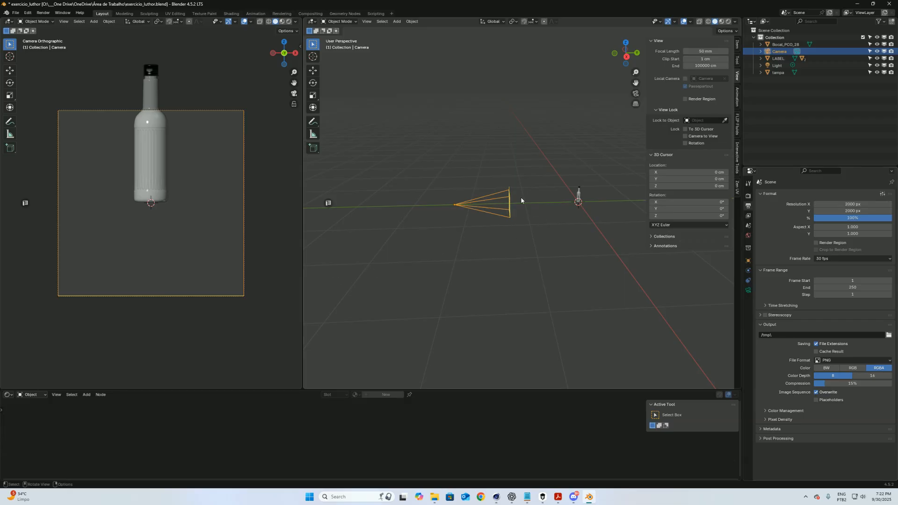
Step: Raise the camera along the Z axis until the bottle is vertically centred in the square frame
key(g)
key(y)
key(z)
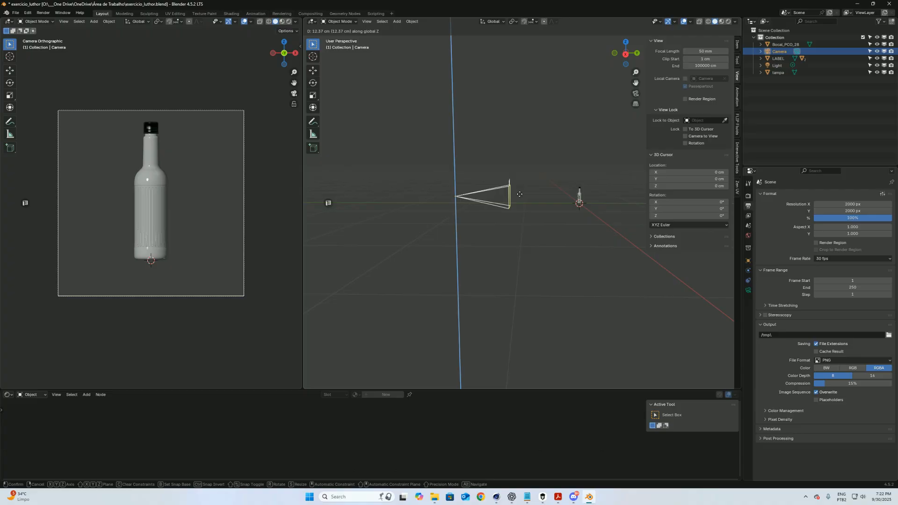
click(521, 193)
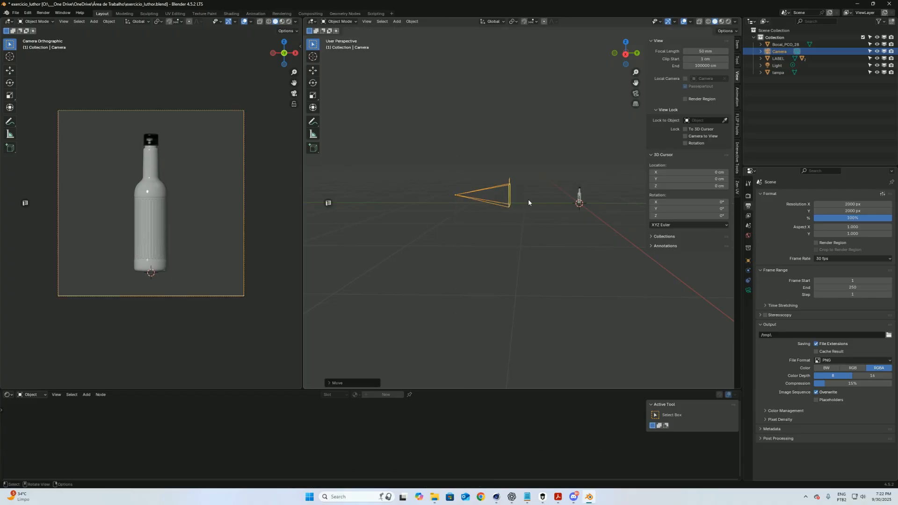
ctrl+alt+drag(163, 186, 218, 196)
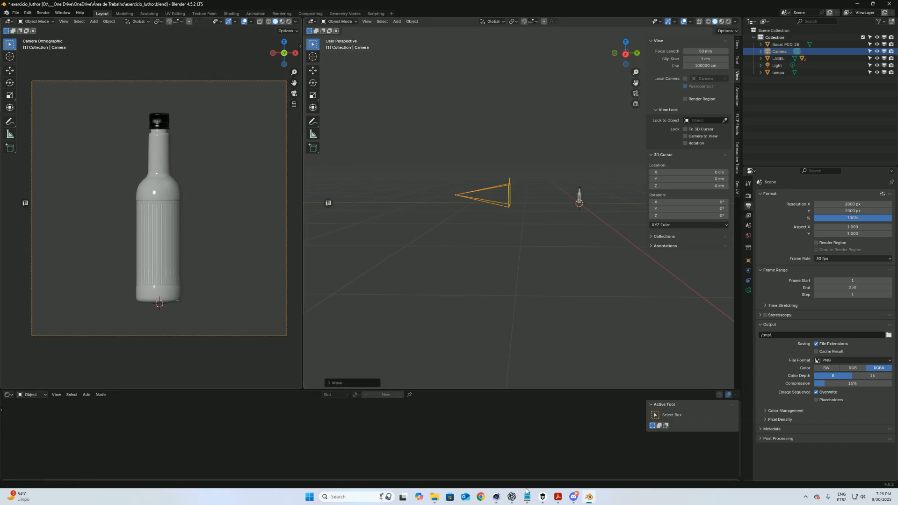
Step: Add a mesh plane at the base of the bottle and scale it down
middle_drag(567, 198, 506, 220)
key(shift+a)
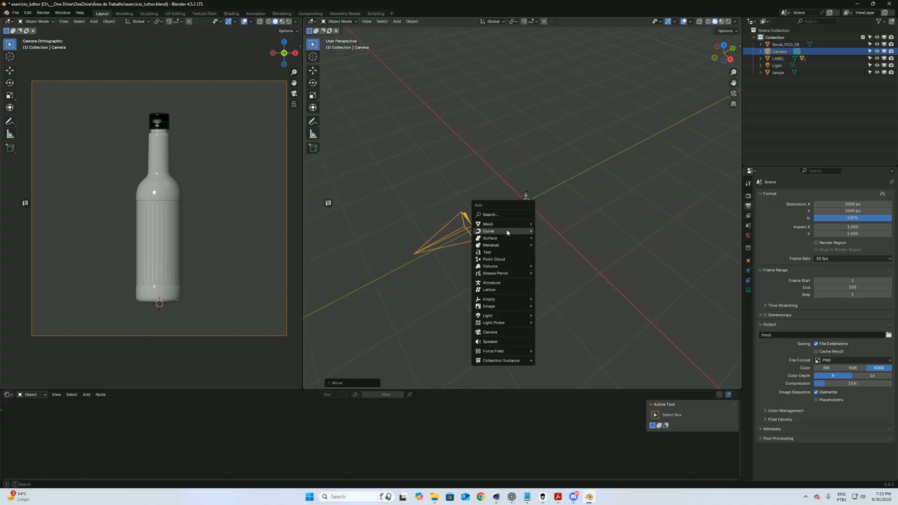
mouse_move(505, 224)
click(559, 223)
key(s)
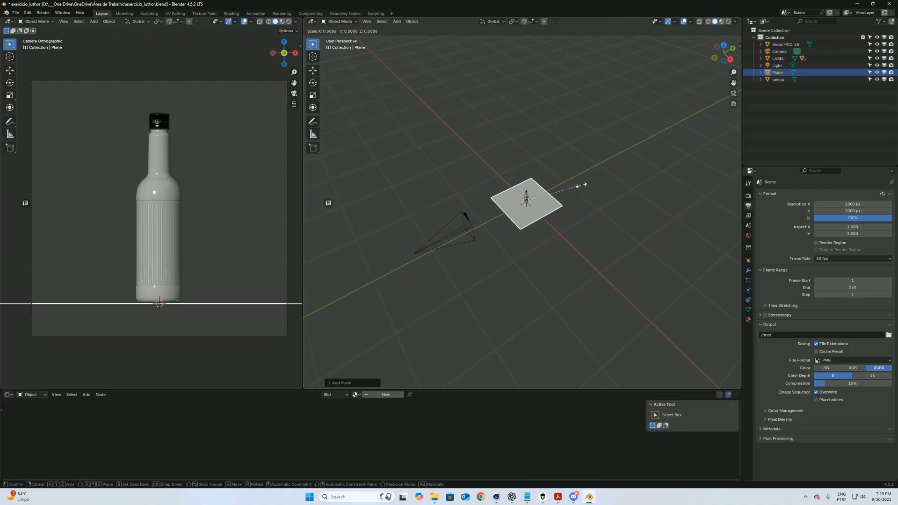
click(573, 190)
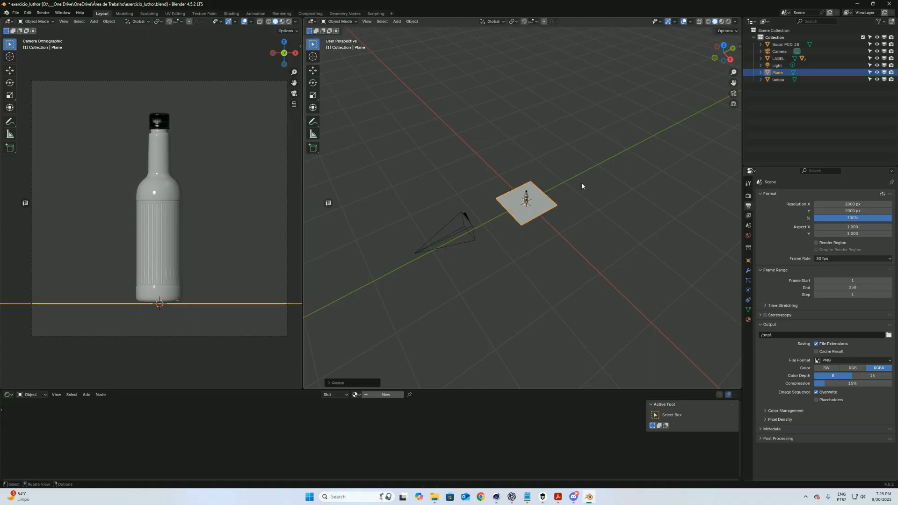
Step: Move the plane along the Y axis behind the bottle and rotate it 90° about the X axis to stand upright
mouse_move(583, 216)
middle_down()
mouse_move(564, 211)
mouse_move(583, 232)
middle_up()
key(g)
key(y)
click(629, 192)
text(rx90)
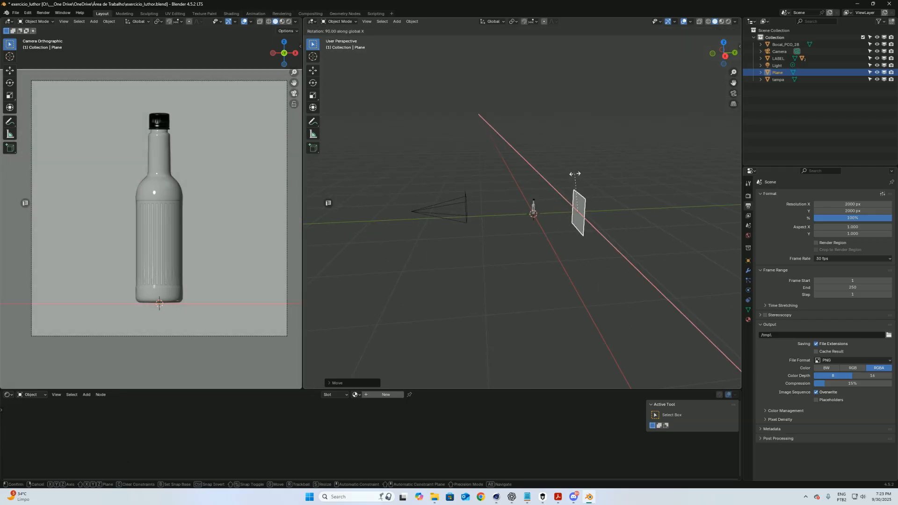
key(Return)
Step: Enlarge the upright backdrop plane and move it farther behind the bottle along the Y axis
middle_drag(636, 235, 522, 210)
key(s)
click(646, 169)
key(g)
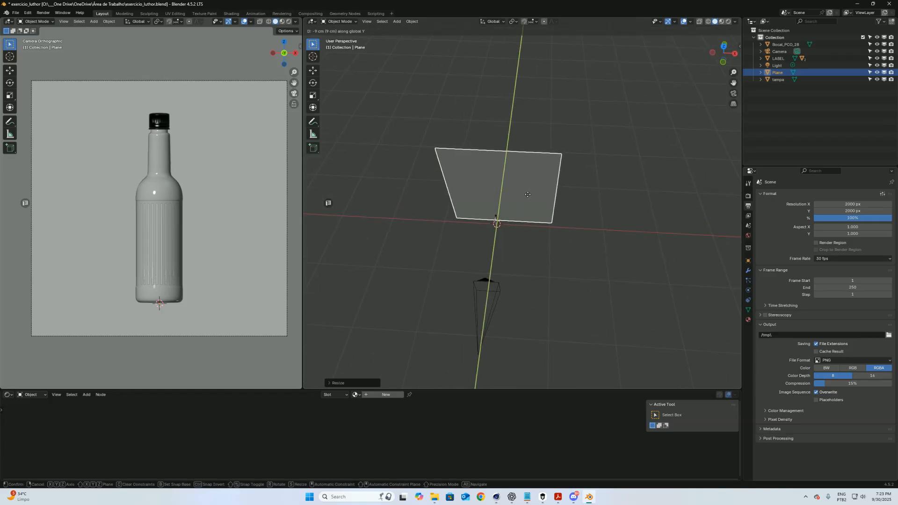
key(y)
click(532, 156)
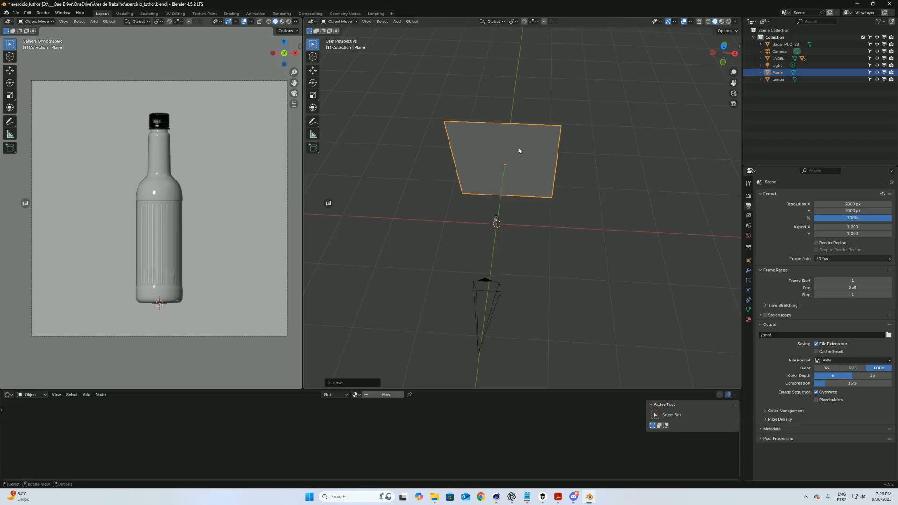
Step: Delete the default light from the scene
middle_drag(497, 240, 559, 94)
click(555, 88)
key(Delete)
middle_drag(543, 58, 510, 242)
click(509, 242)
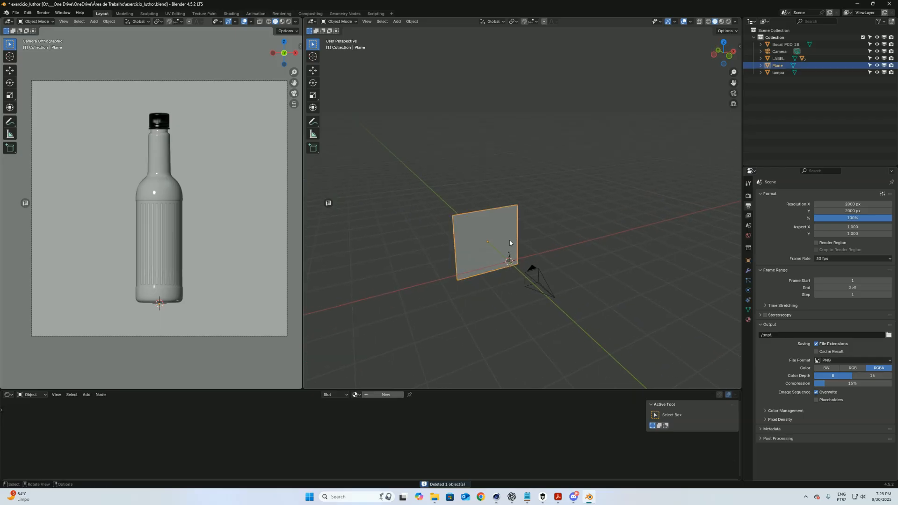
Step: Move the camera into a new collection named CAM
click(533, 273)
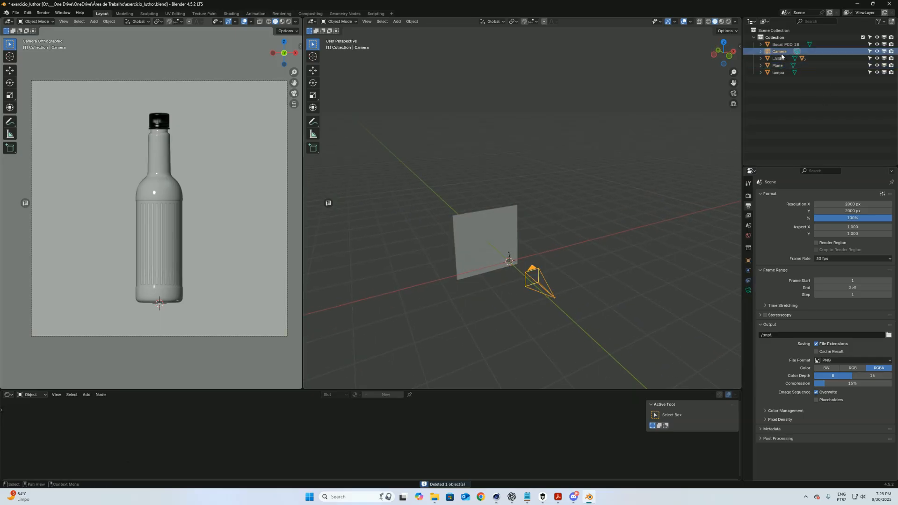
middle_drag(564, 296, 546, 293)
key(m)
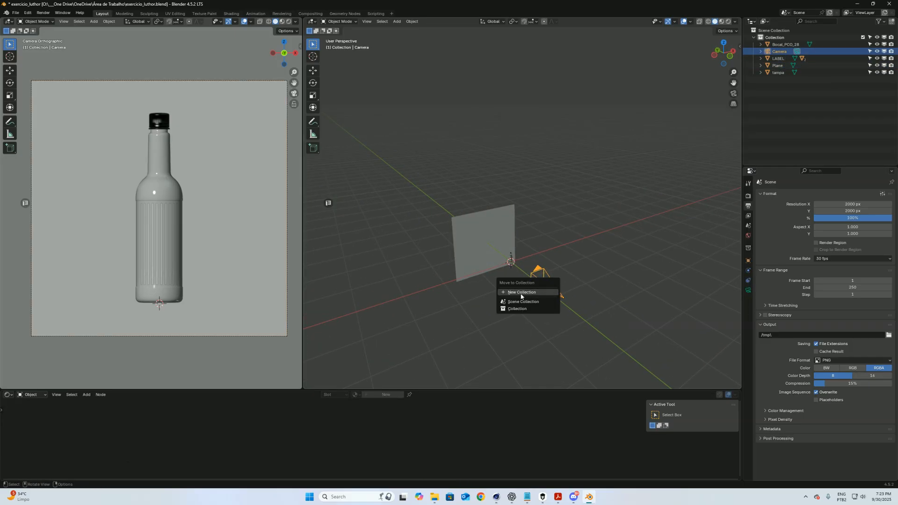
click(522, 293)
text(CAM)
key(Return)
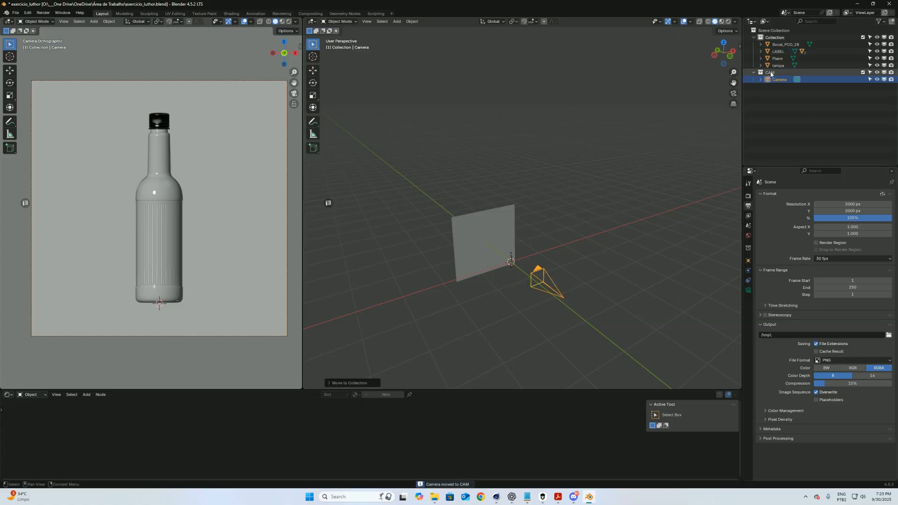
Step: Move the backdrop plane into a new collection named STUDIO
click(777, 59)
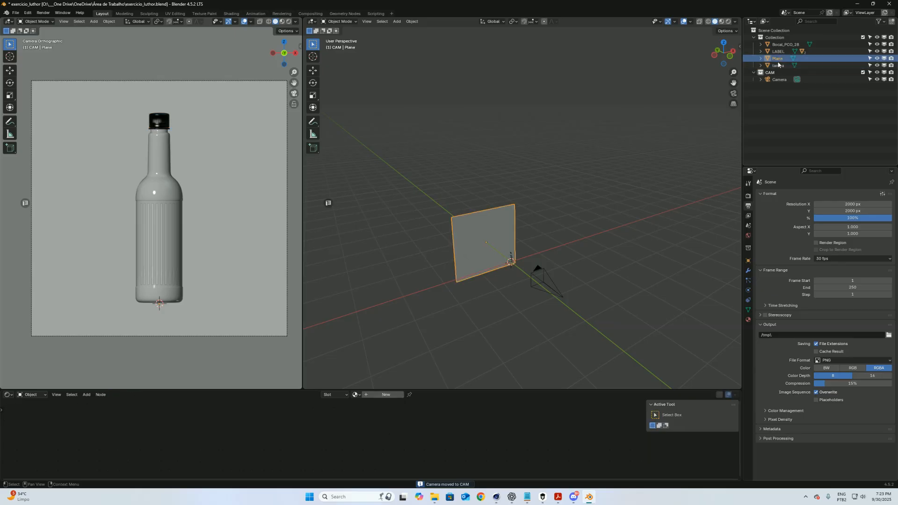
key(m)
click(767, 63)
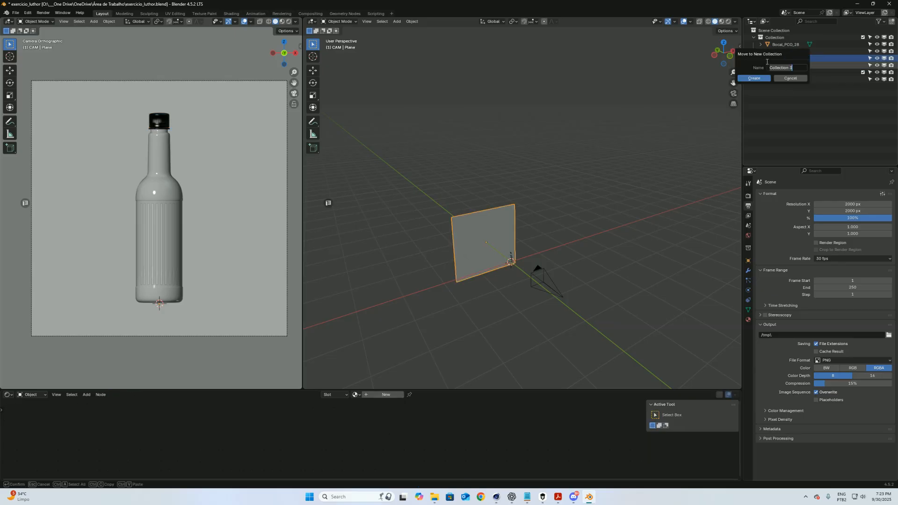
text(STUDIO)
key(Return)
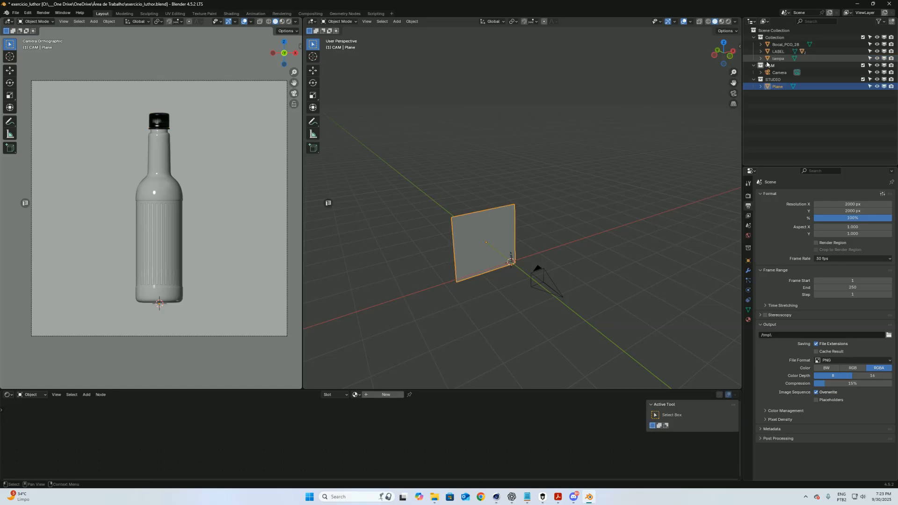
Step: Move Bocal_PCO_28, LABEL and tampa together into a new collection named WORKING
click(784, 45)
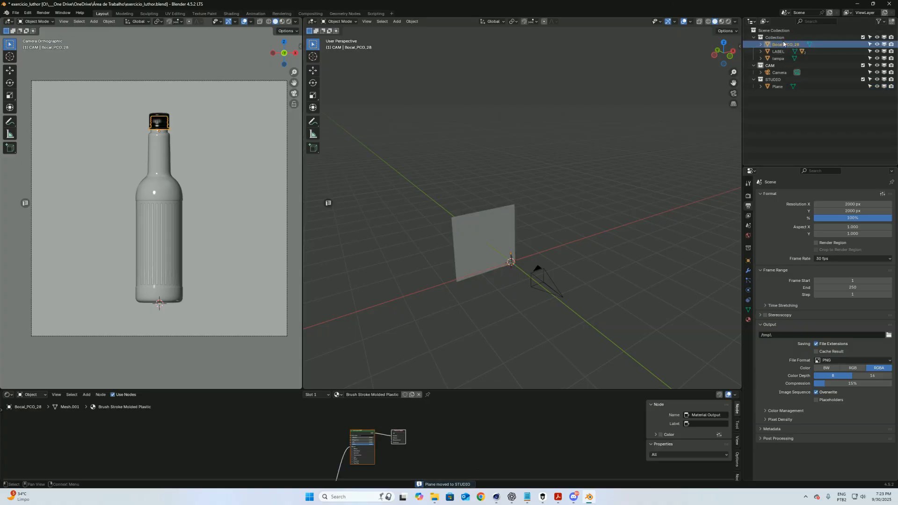
shift+click(779, 59)
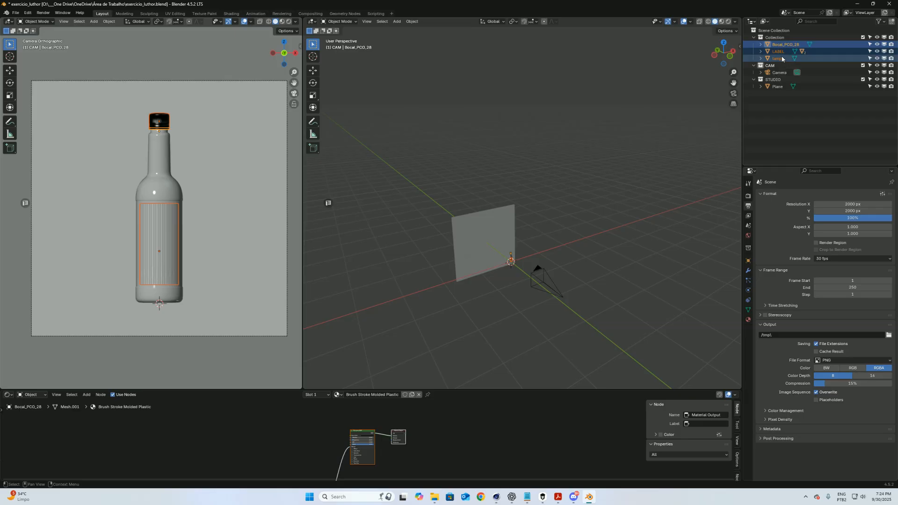
key(m)
click(769, 57)
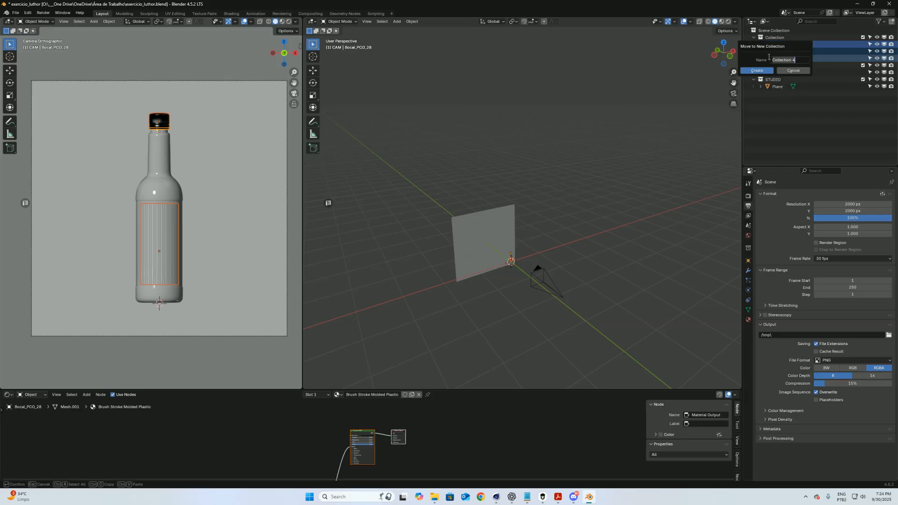
text(WORKING)
key(Return)
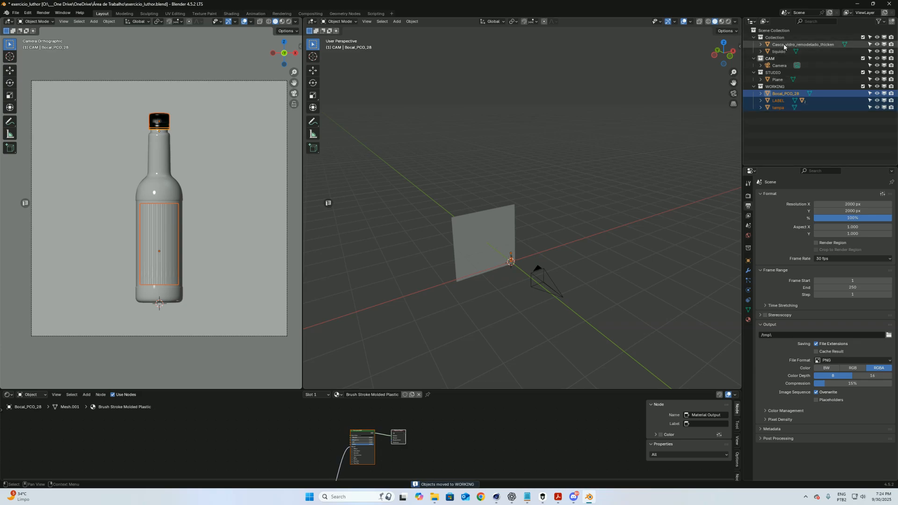
Step: Move Casca_vidro_remodelado_thicken and liquido into the WORKING collection and expand LABEL's hierarchy to locate them
click(789, 45)
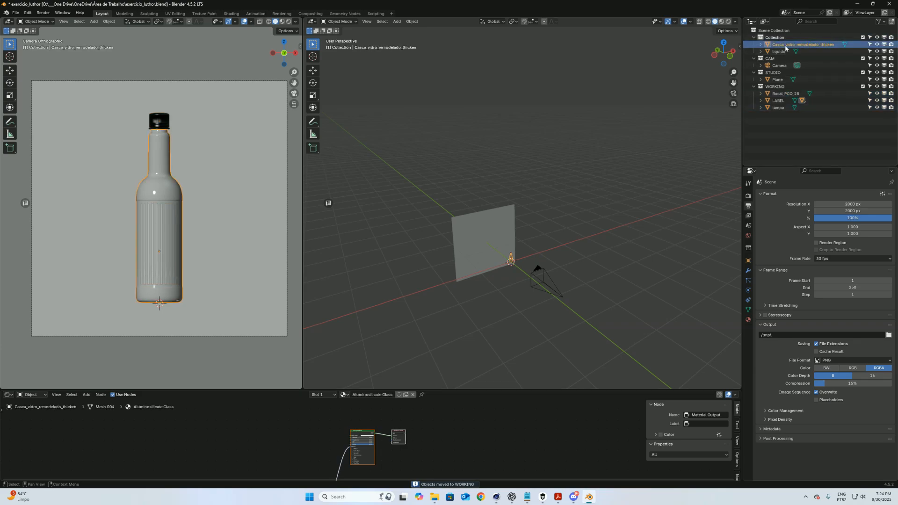
ctrl+click(783, 53)
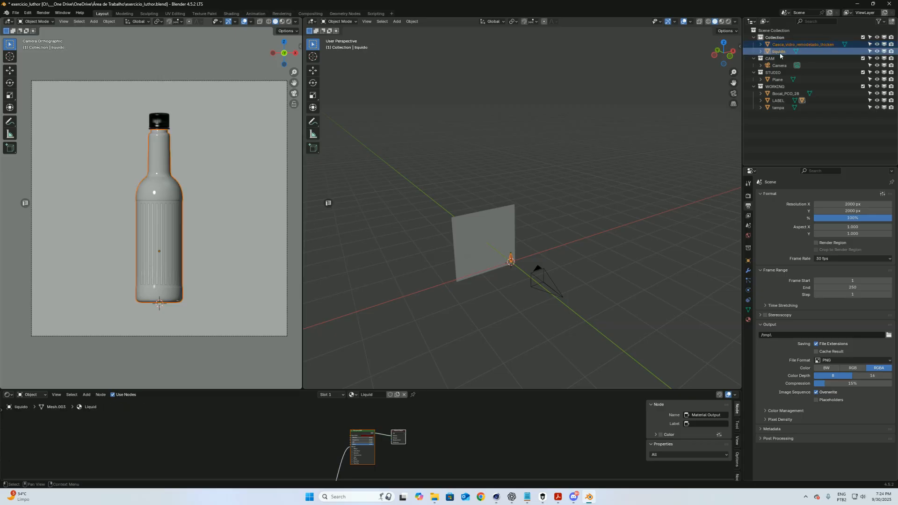
ctrl+click(781, 53)
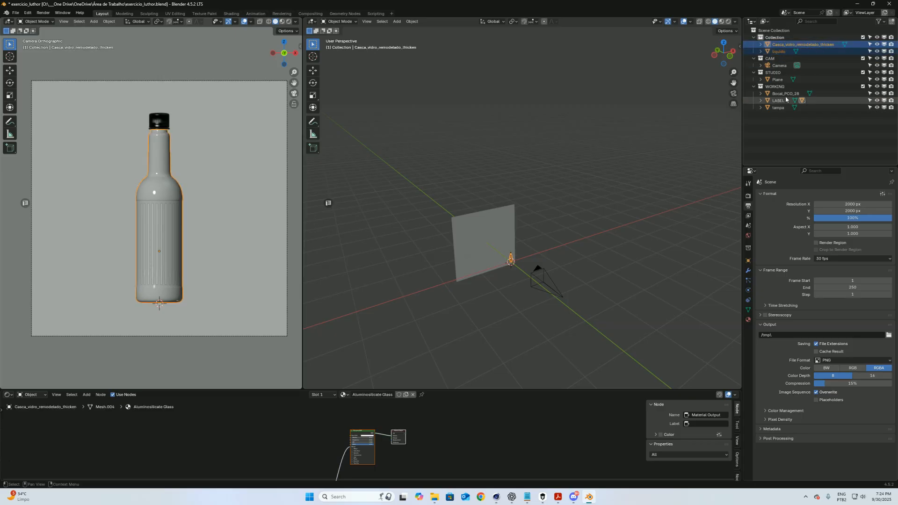
drag(780, 52, 798, 78)
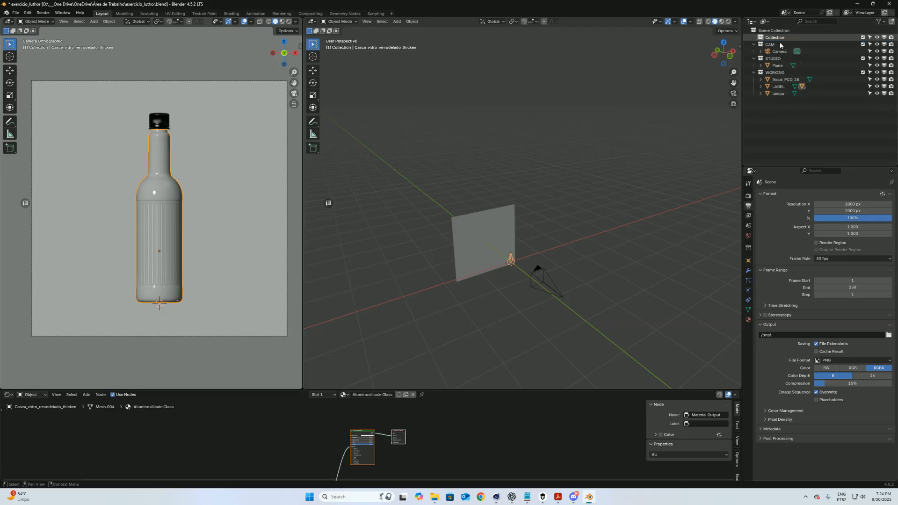
click(761, 87)
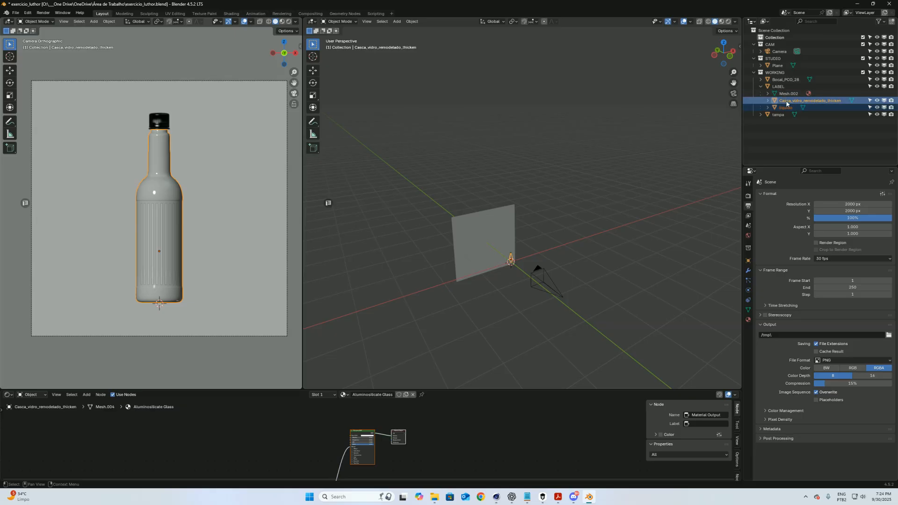
key(KP_Decimal)
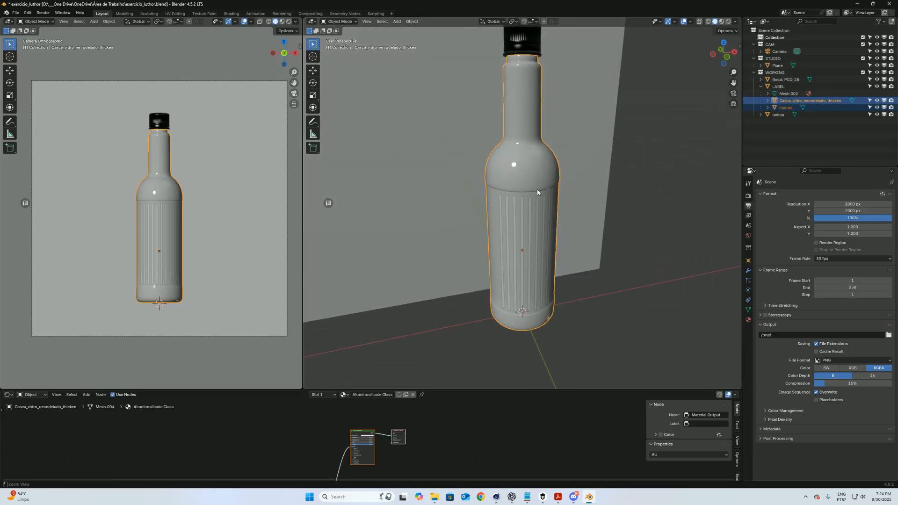
Step: Try to clear the parent of Casca_vidro_remodelado_thicken and liquido to take them out of LABEL's hierarchy
ctrl+click(787, 108)
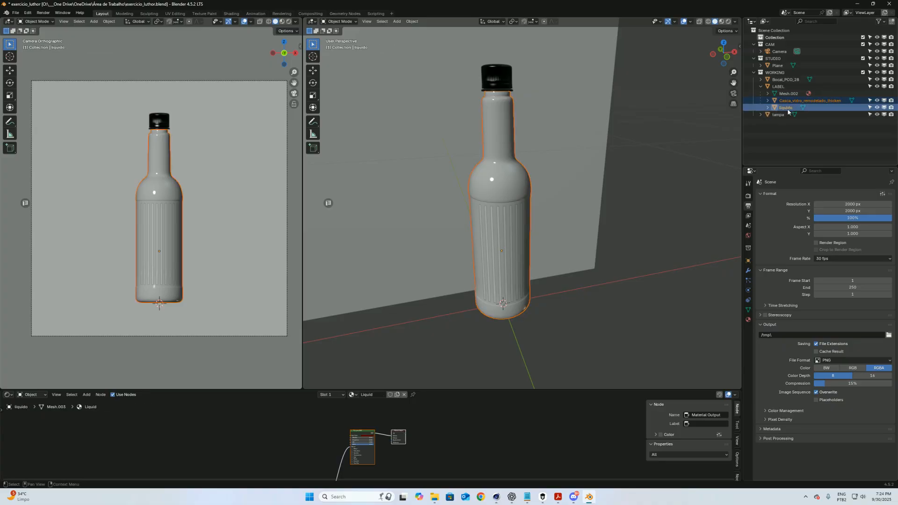
ctrl+click(789, 109)
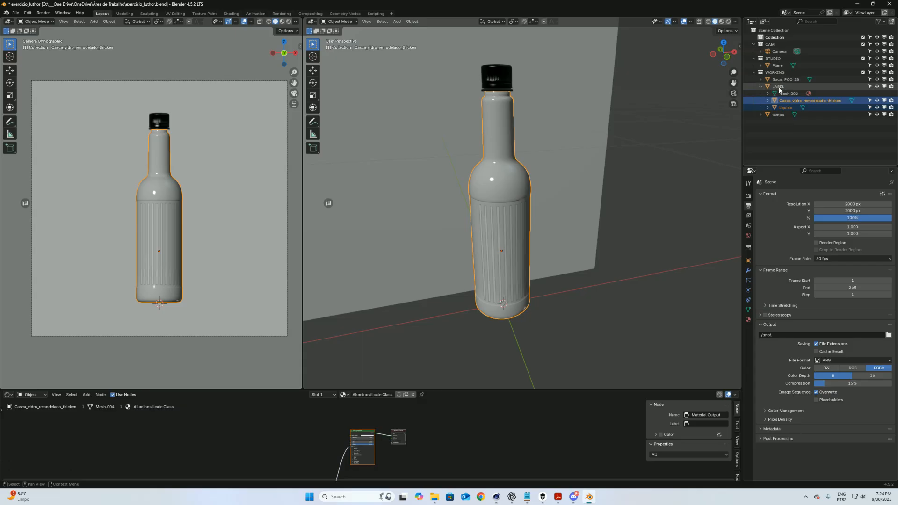
key(alt+p)
click(558, 257)
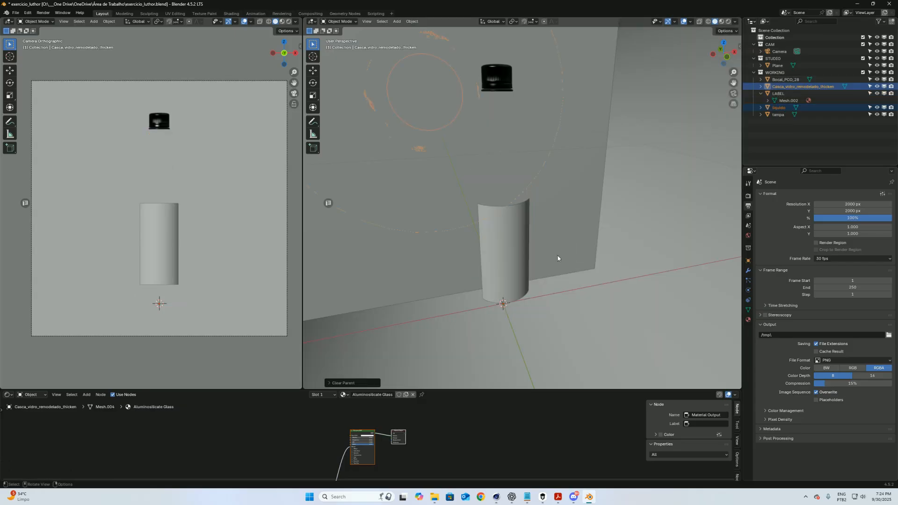
middle_drag(512, 91, 532, 274)
Step: Switch to Cinema 4D, duplicate the ROTULO_MATE_TOSTADO group and rename the copy ROTULO_MATE_TOSTADO_EXPORT
click(497, 497)
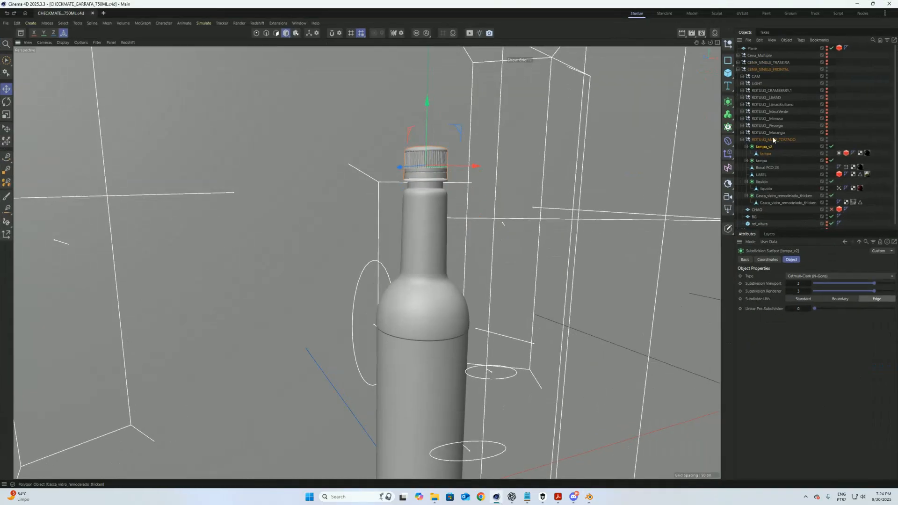
click(770, 189)
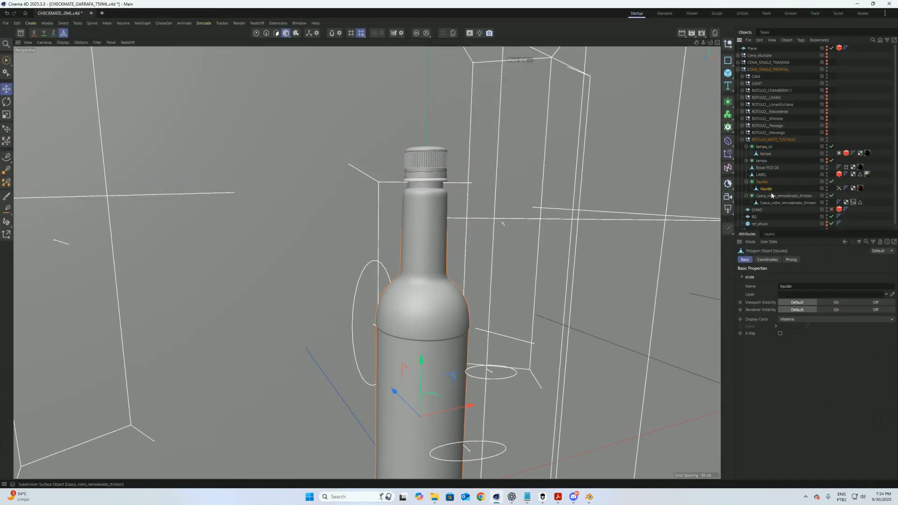
click(778, 205)
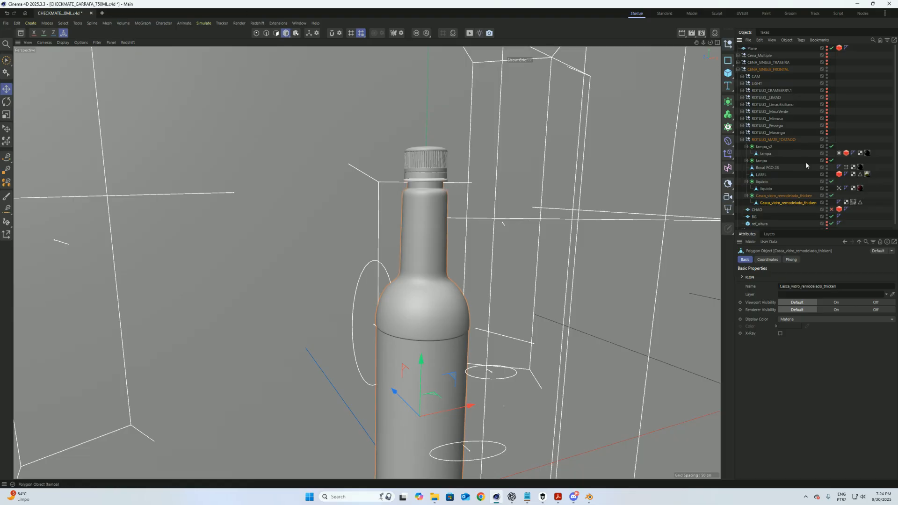
click(742, 139)
click(770, 140)
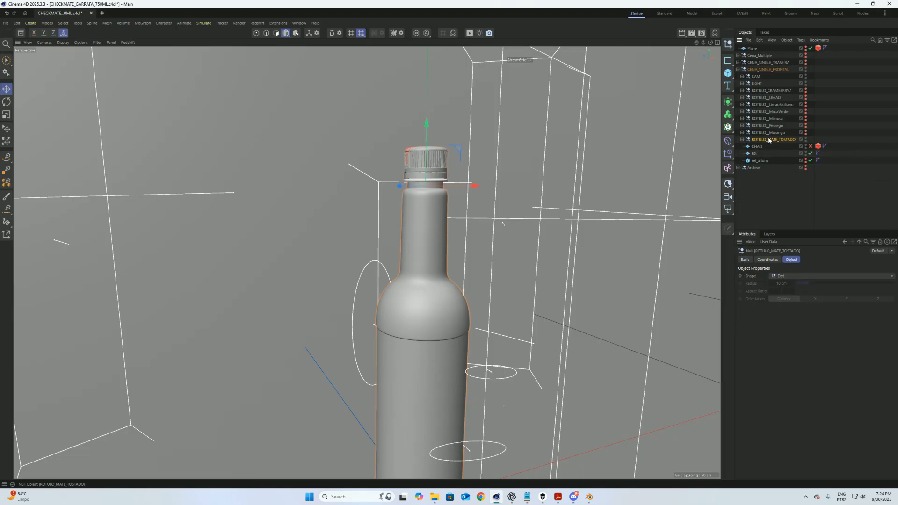
ctrl+drag(770, 141, 774, 136)
double_click(788, 141)
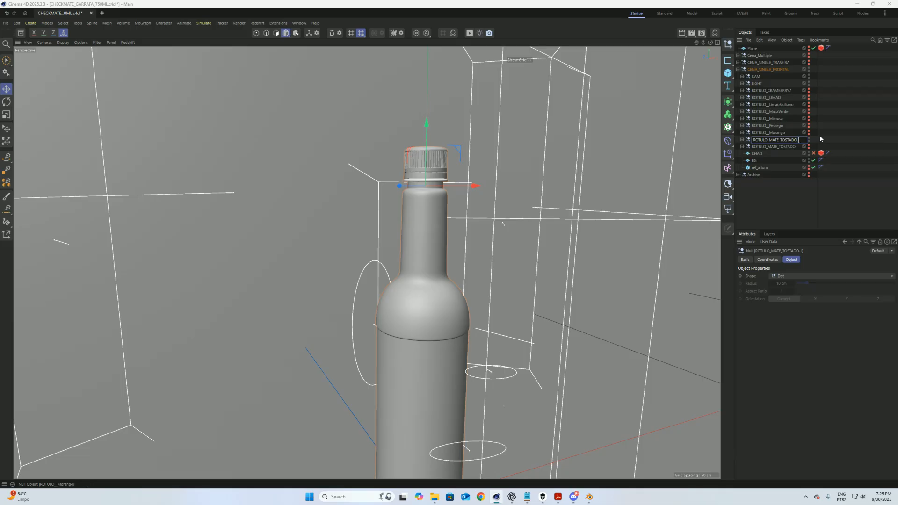
text(_EXPORT)
key(Return)
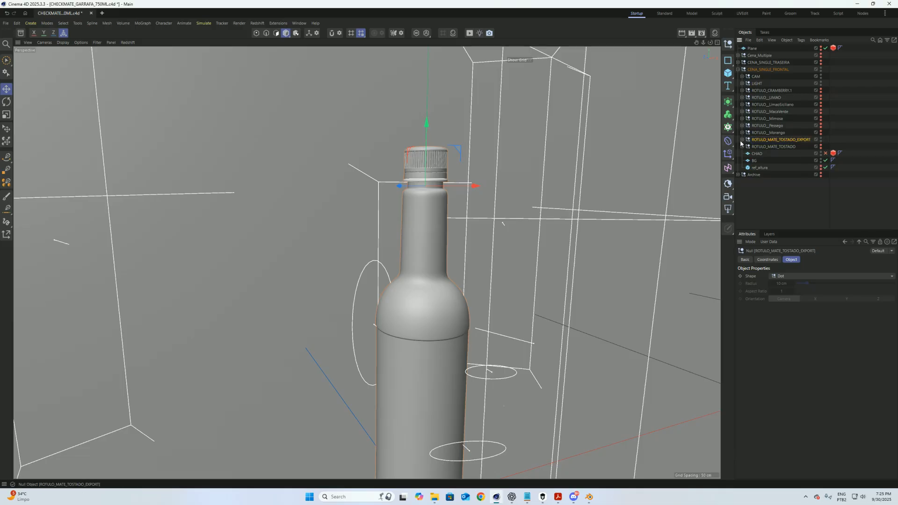
Step: Move the tampa mesh out of the tampa_v2 subdivision surface in the export group and delete the emptied tampa_v2 generator
click(742, 139)
click(765, 146)
drag(768, 154, 765, 144)
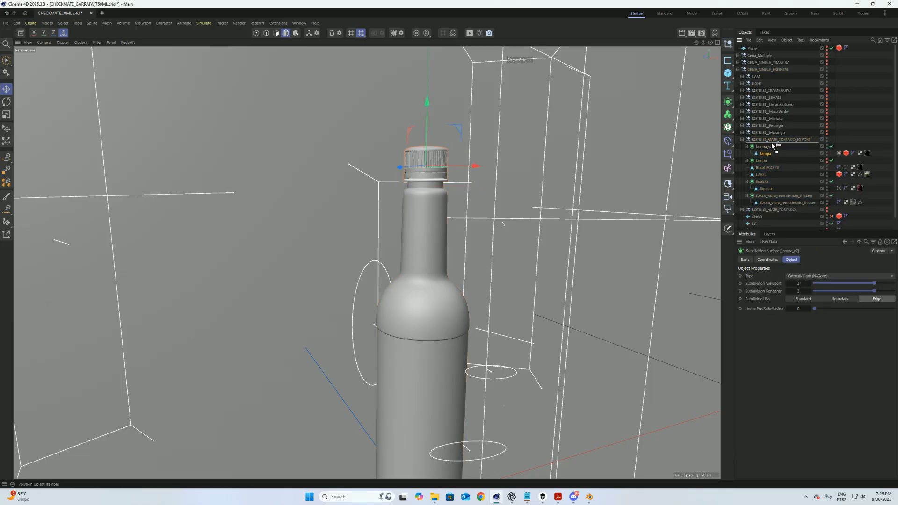
click(766, 156)
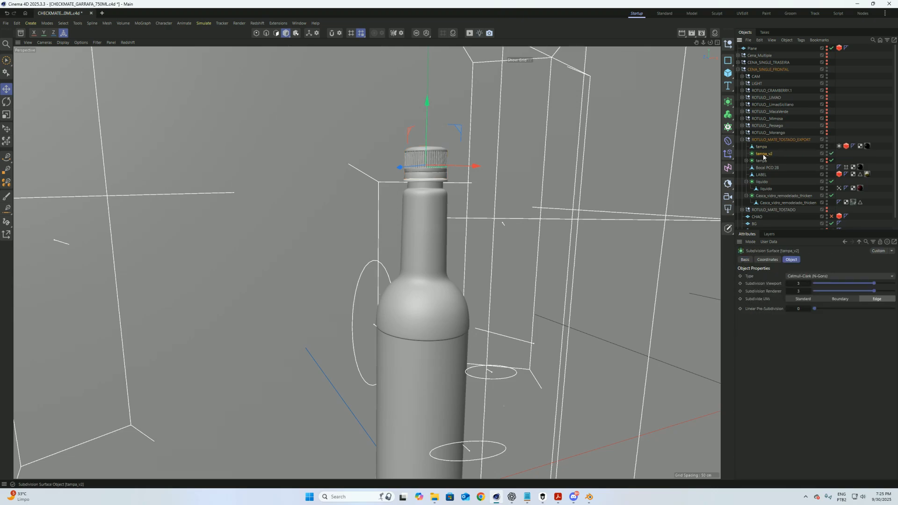
key(Delete)
Step: Regroup Bocal PCO 28, LABEL, liquido and Casca_vidro_remodelado_thicken below the tampa mesh, outside their subdivision surfaces
click(767, 162)
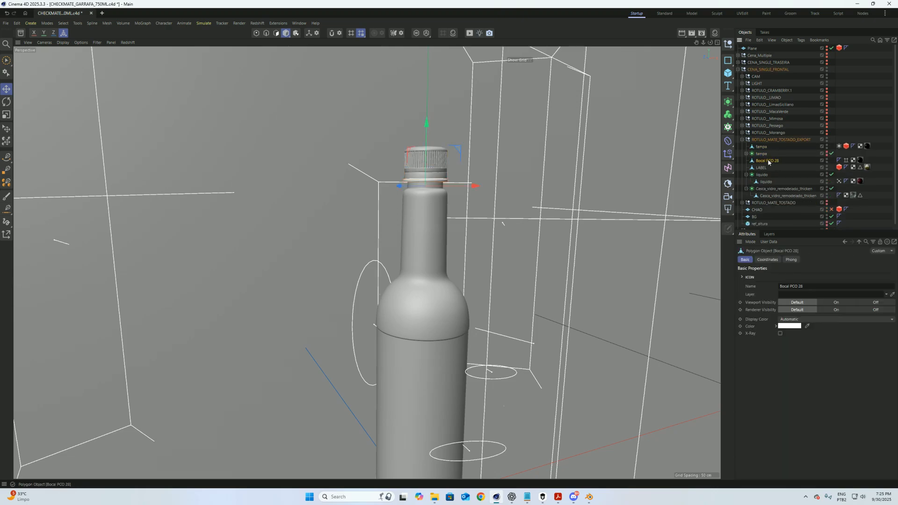
drag(770, 153, 769, 153)
click(766, 168)
drag(768, 162, 768, 166)
drag(771, 196, 770, 173)
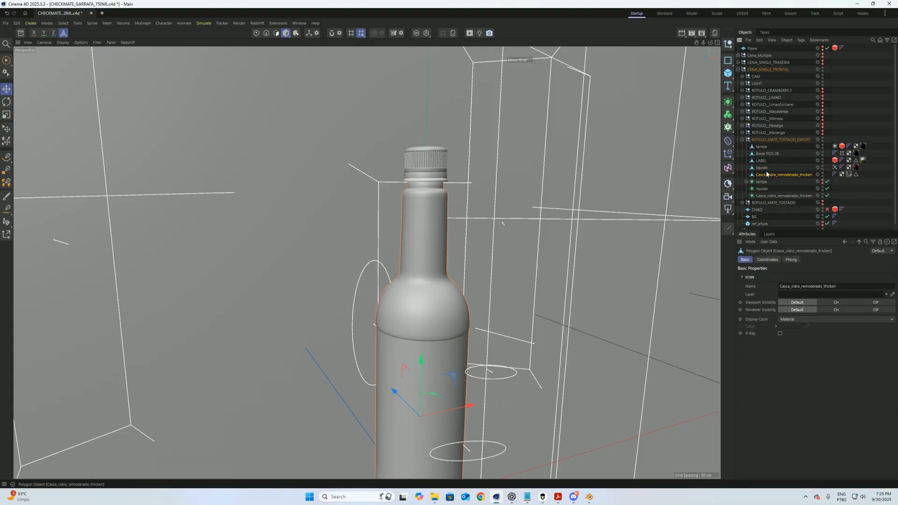
Step: Move the five bottle meshes to the top level of the object hierarchy, above Plane, and collapse the export group
shift+click(765, 150)
drag(764, 152, 762, 47)
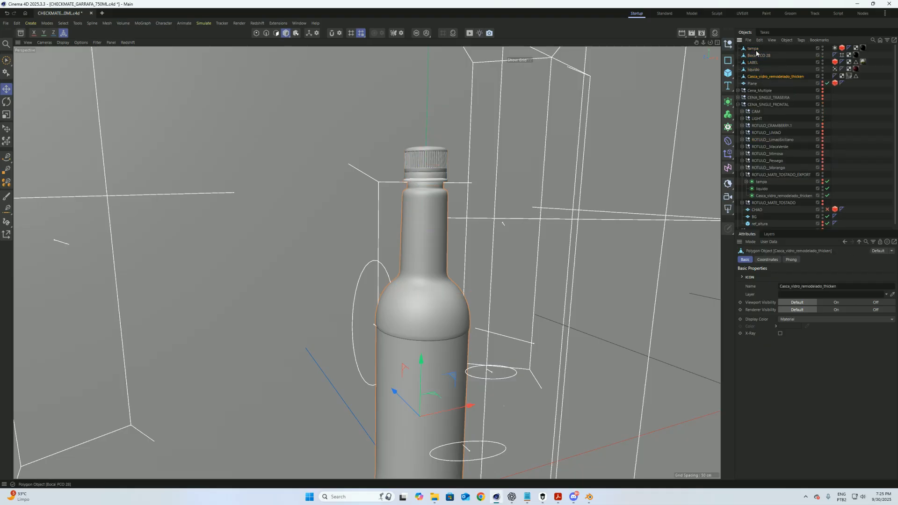
click(742, 175)
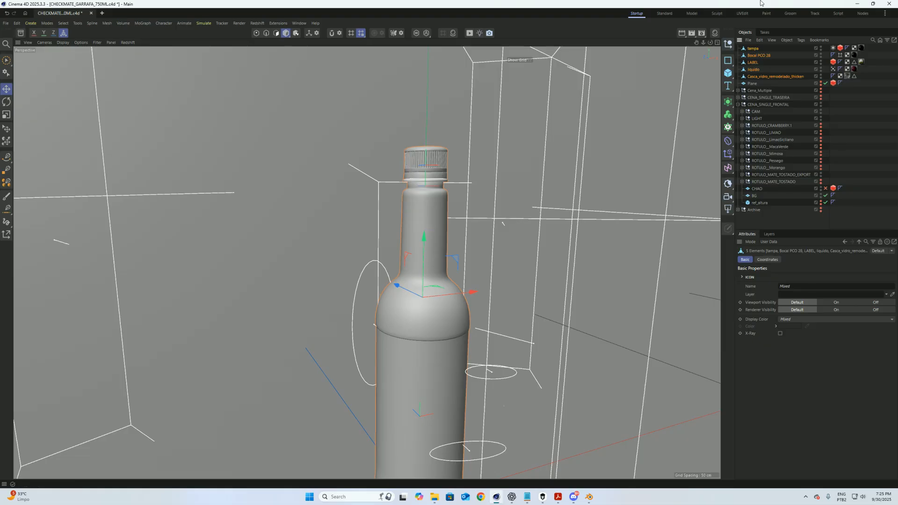
click(7, 23)
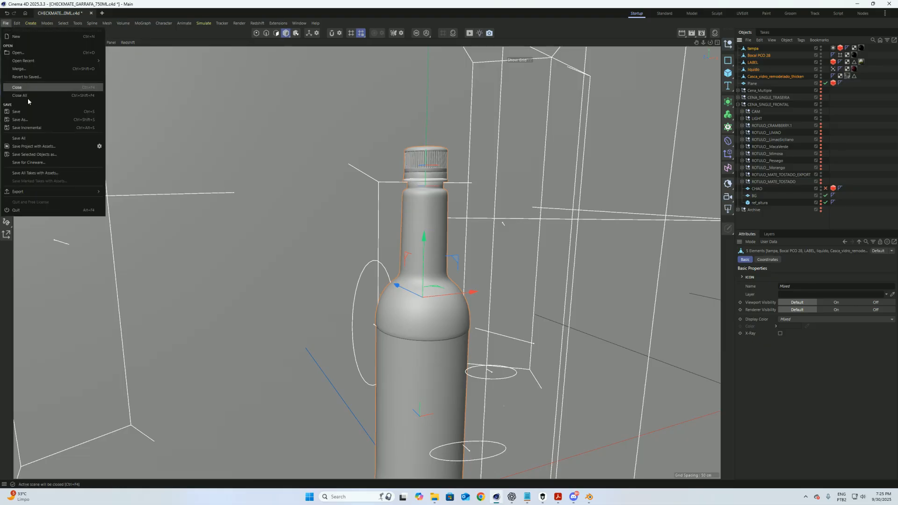
mouse_move(47, 192)
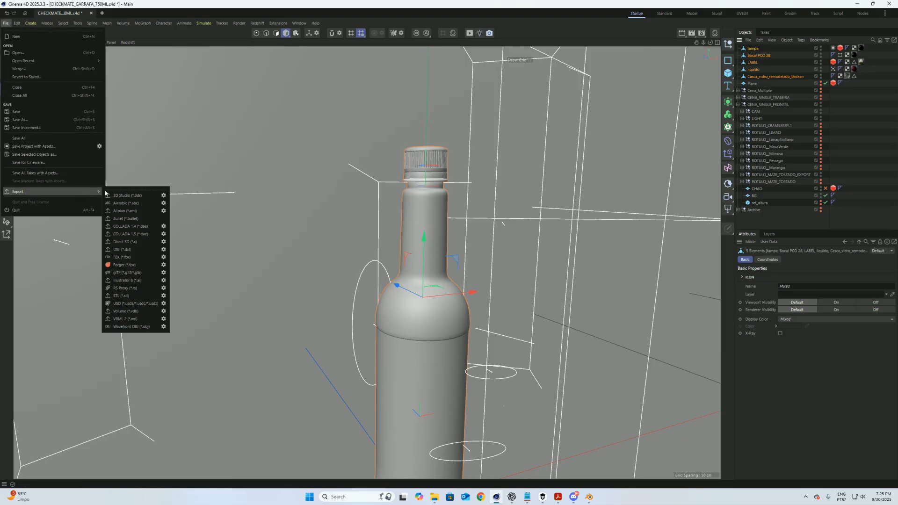
click(142, 260)
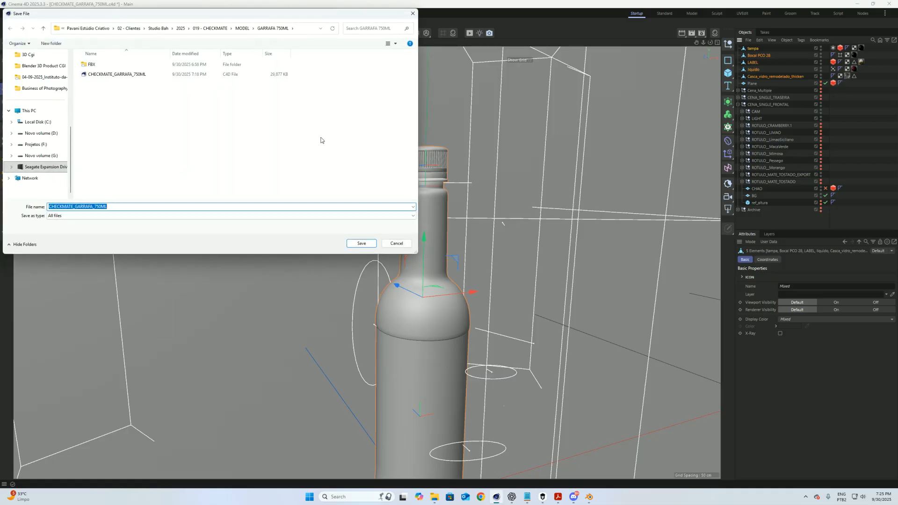
click(397, 244)
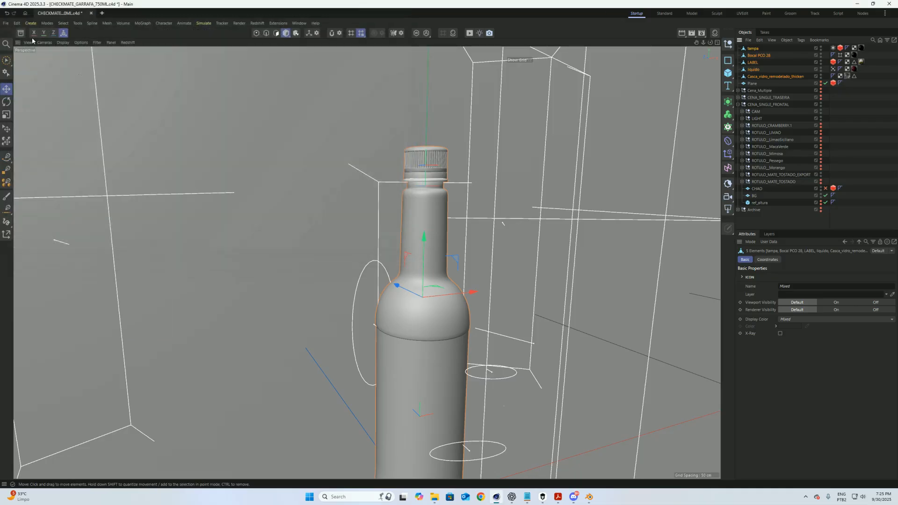
Step: Review the Selection Only option in the FBX export settings and accept the settings to start exporting the selected meshes
click(5, 23)
mouse_move(84, 192)
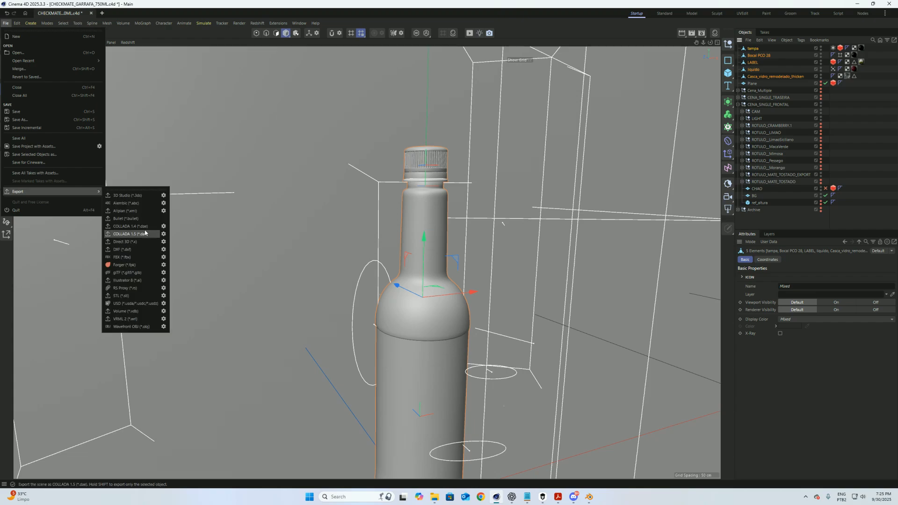
click(163, 257)
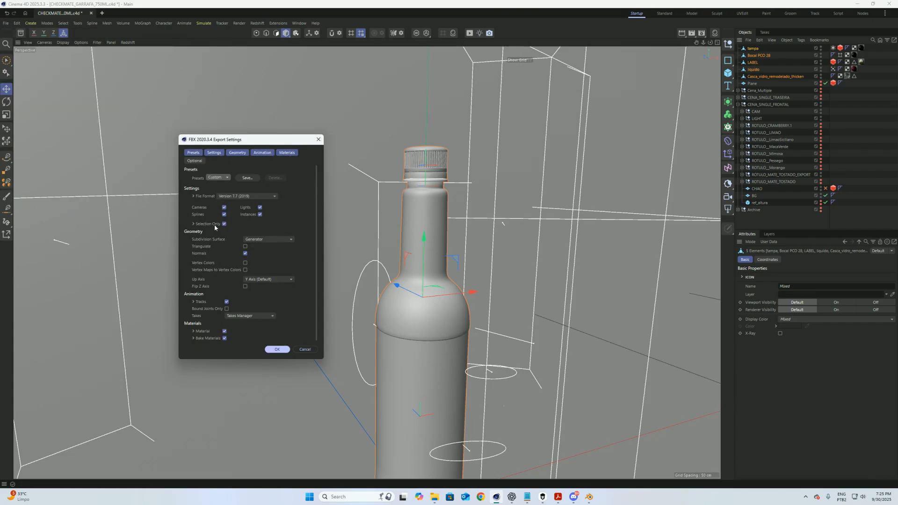
click(194, 224)
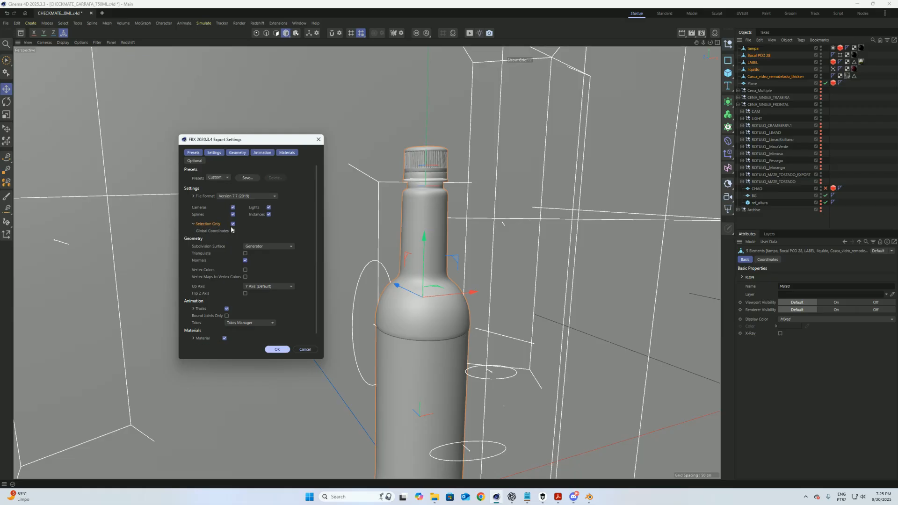
click(195, 224)
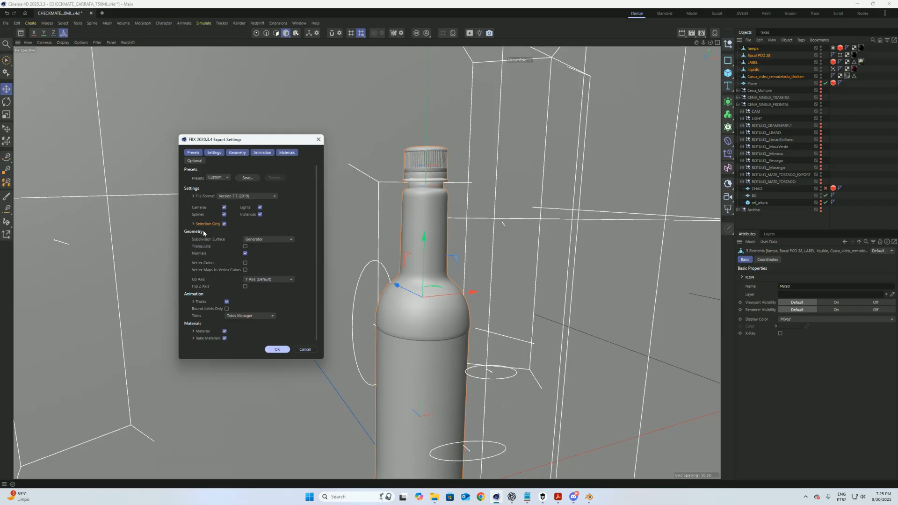
click(280, 351)
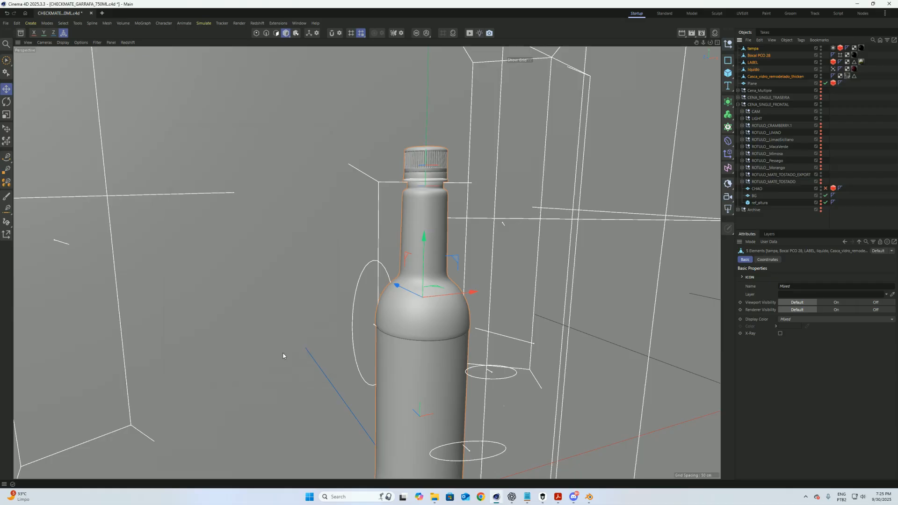
Step: Save the export as CHECKMATE_GARRAFA_750ML_V2.fbx in the project's FBX folder
click(105, 65)
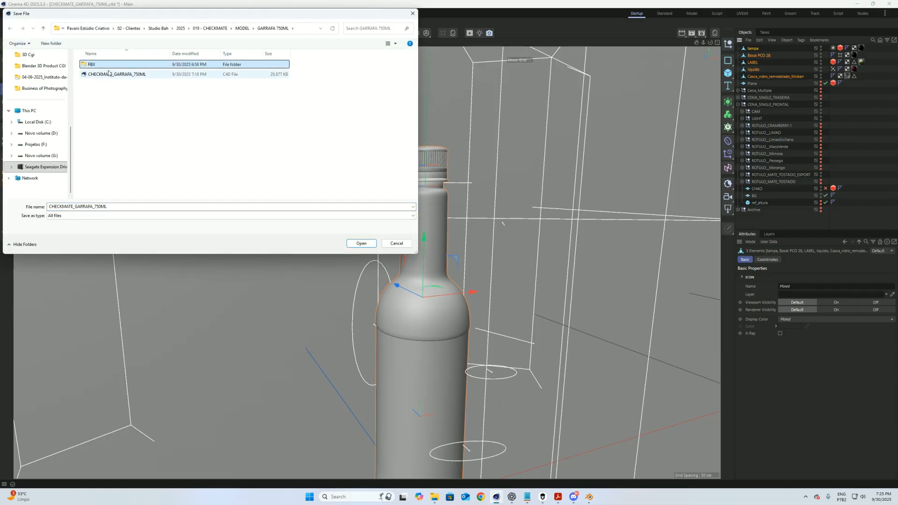
double_click(99, 66)
drag(199, 14, 313, 120)
click(246, 180)
click(235, 323)
click(216, 323)
text(_V2.fbx)
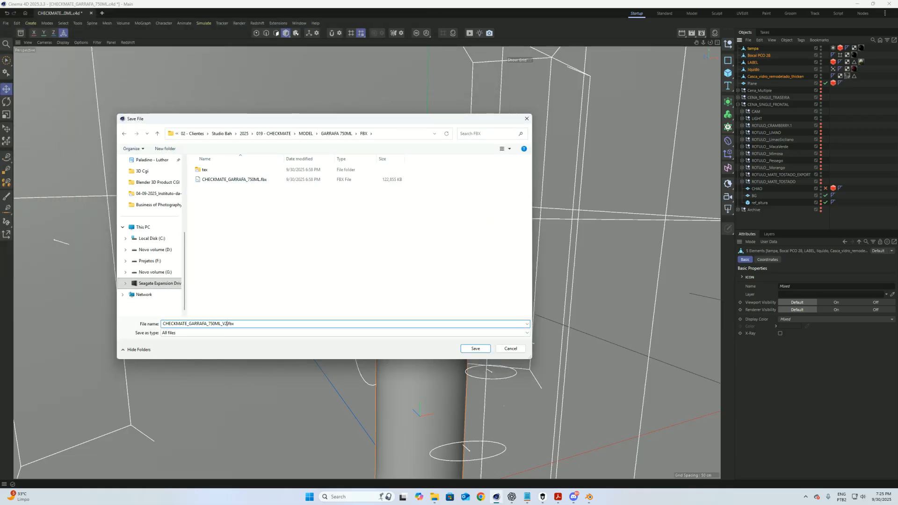
key(Return)
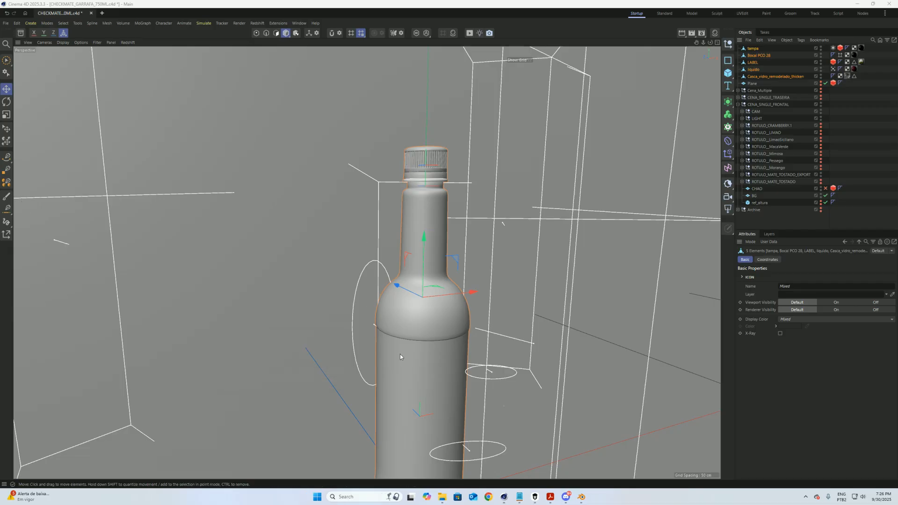
Step: Check the Blender scene briefly, then return to Cinema 4D and save its project
click(582, 497)
middle_drag(538, 208, 546, 243)
click(504, 496)
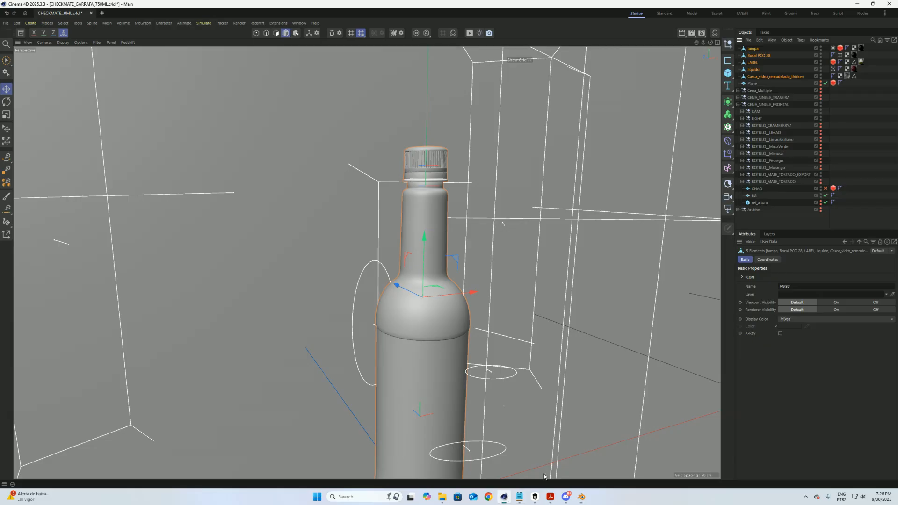
key(ctrl+s)
Step: Switch to Blender and save exercicio_luthor.blend
click(582, 497)
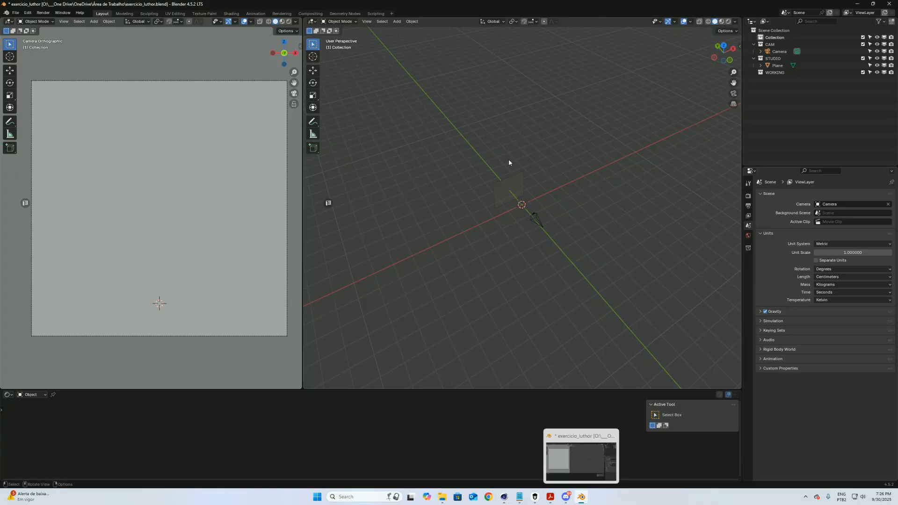
click(16, 12)
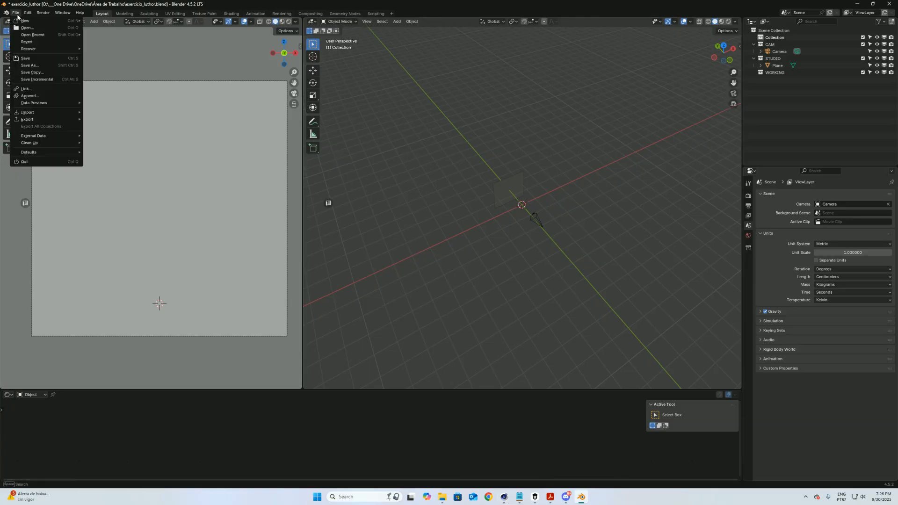
click(41, 58)
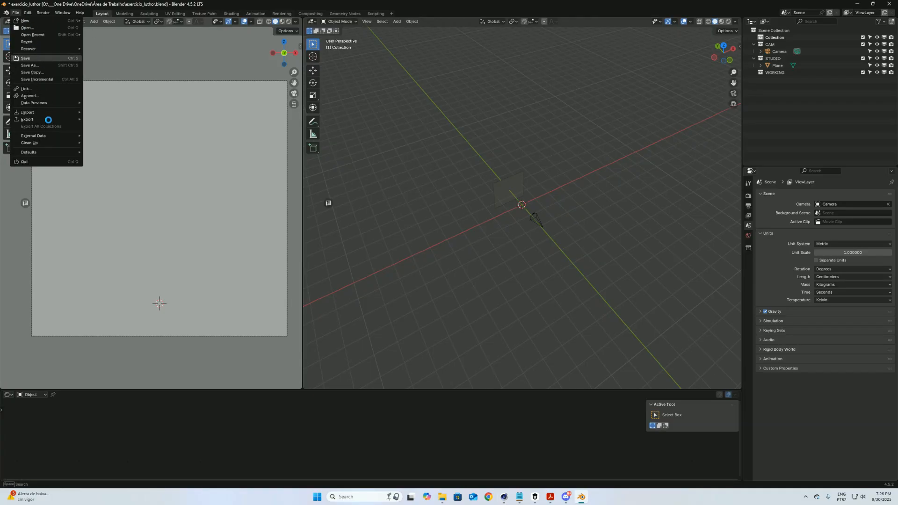
click(33, 59)
Step: Import CHECKMATE_GARRAFA_750ML_V2.fbx with the experimental FBX importer, using the FBX folder path copied from File Explorer
click(16, 13)
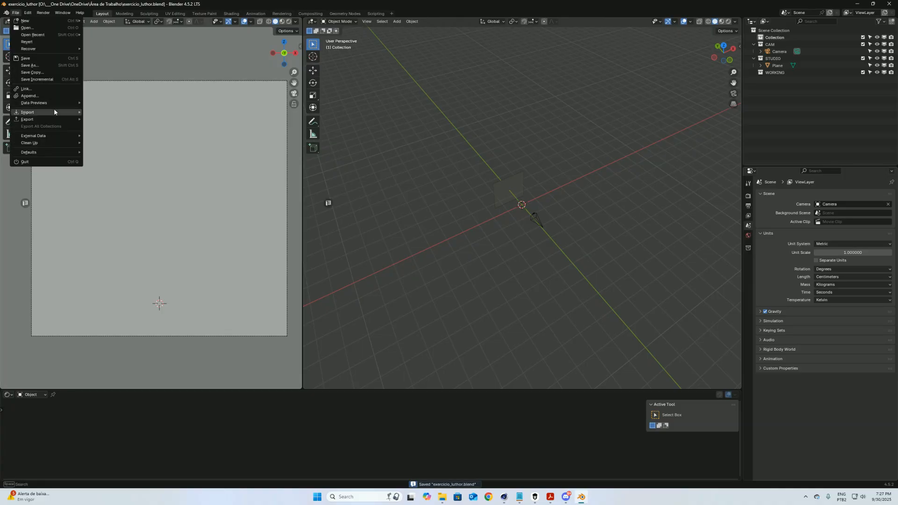
mouse_move(46, 112)
click(110, 155)
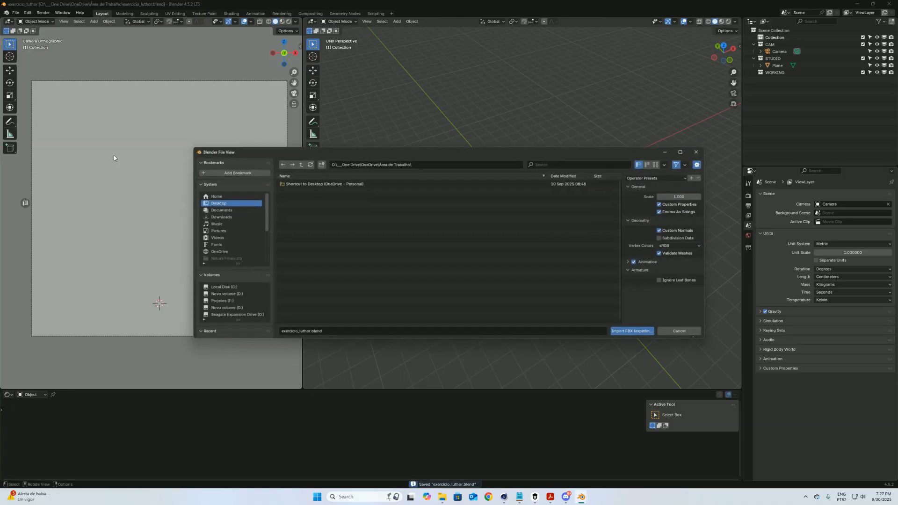
click(409, 163)
text(4096)
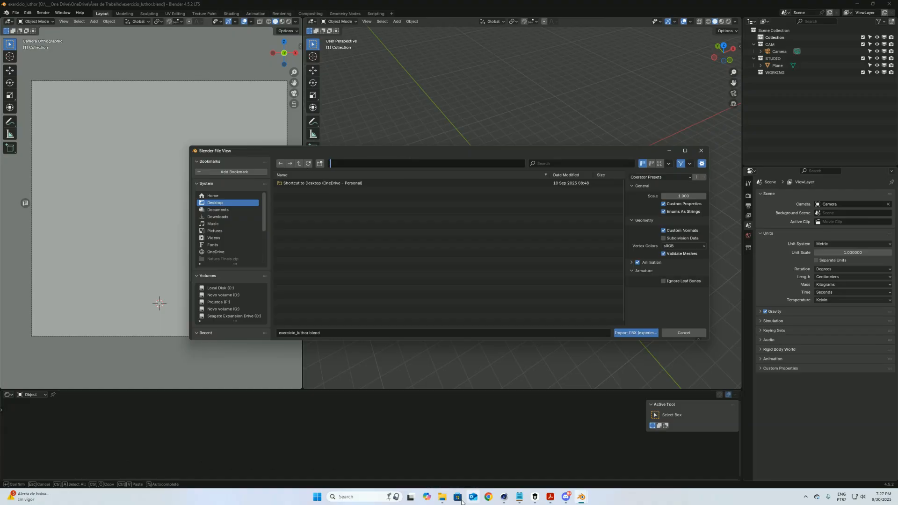
click(442, 496)
click(566, 149)
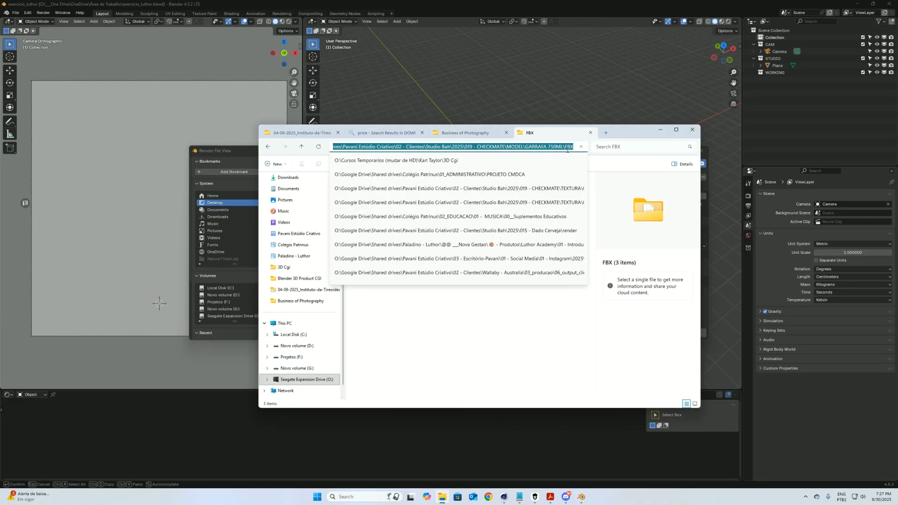
click(661, 129)
key(ctrl+v)
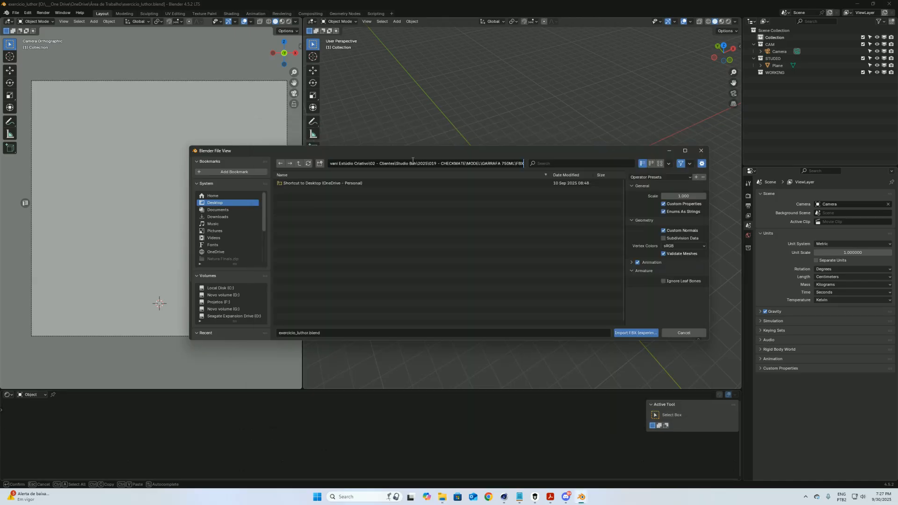
key(Return)
click(371, 197)
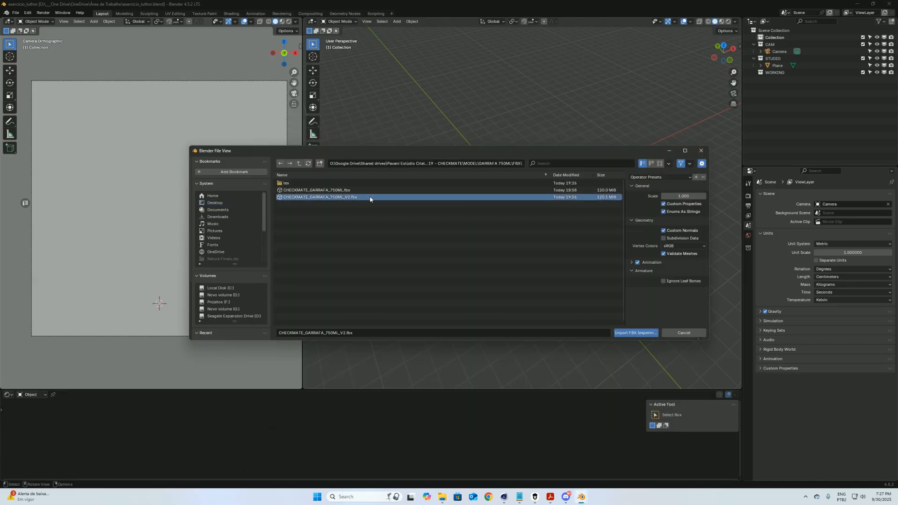
click(637, 333)
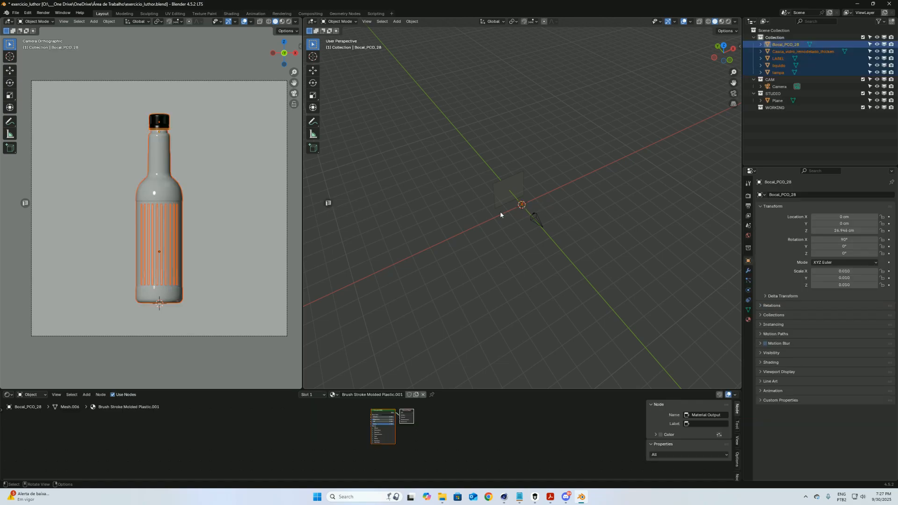
Step: Examine the imported bottle objects and their hierarchy in the Outliner
click(794, 51)
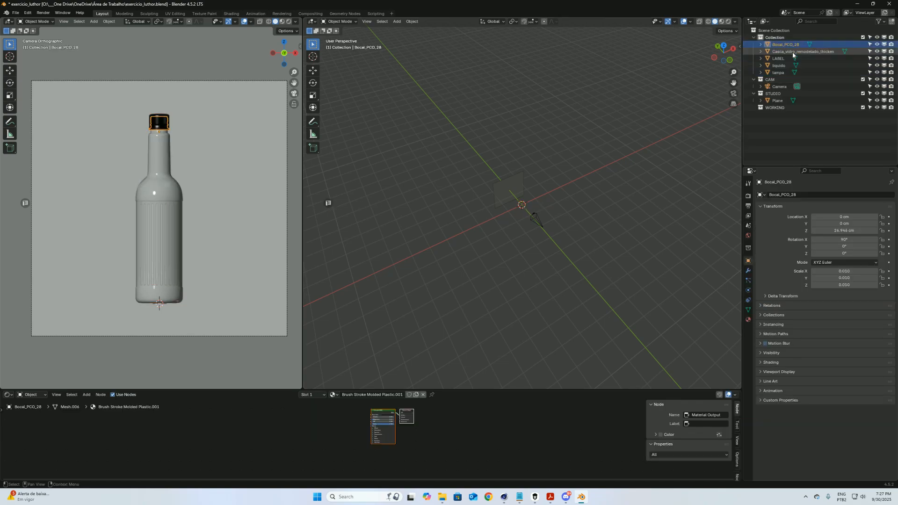
click(780, 59)
click(762, 58)
click(761, 58)
click(761, 72)
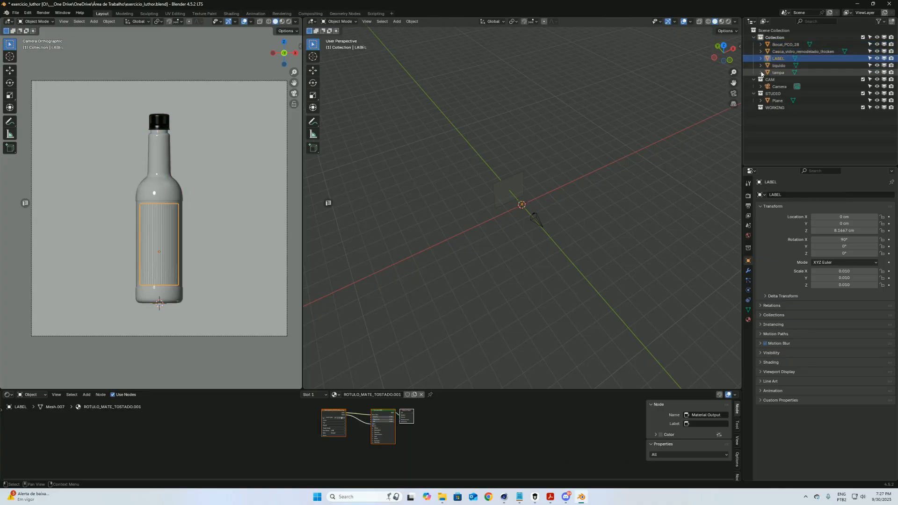
click(761, 73)
click(761, 51)
click(762, 51)
click(762, 44)
click(761, 45)
click(782, 45)
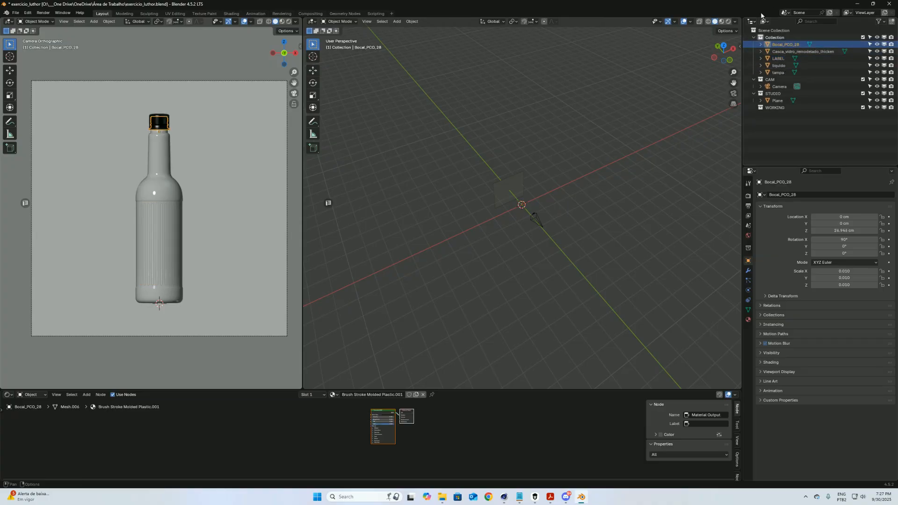
Step: Assign the existing Brush Stroke Molded Plastic material to Bocal_PCO_28 and view its nodes
click(334, 395)
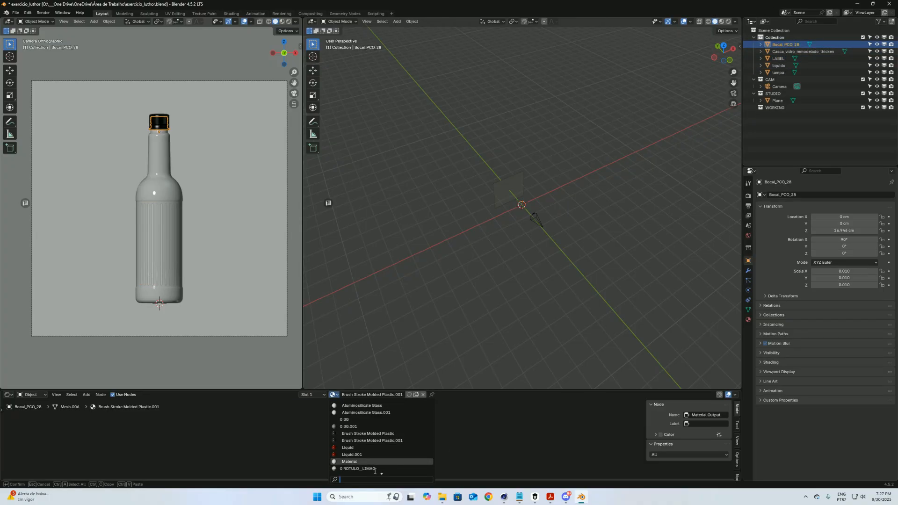
click(381, 435)
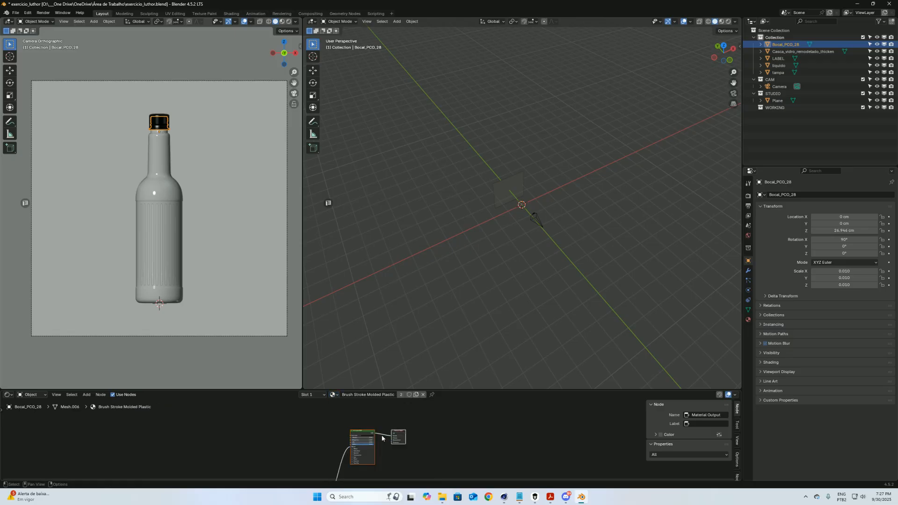
scroll(384, 443, up, 3)
scroll(392, 450, down, 4)
middle_drag(392, 450, 436, 420)
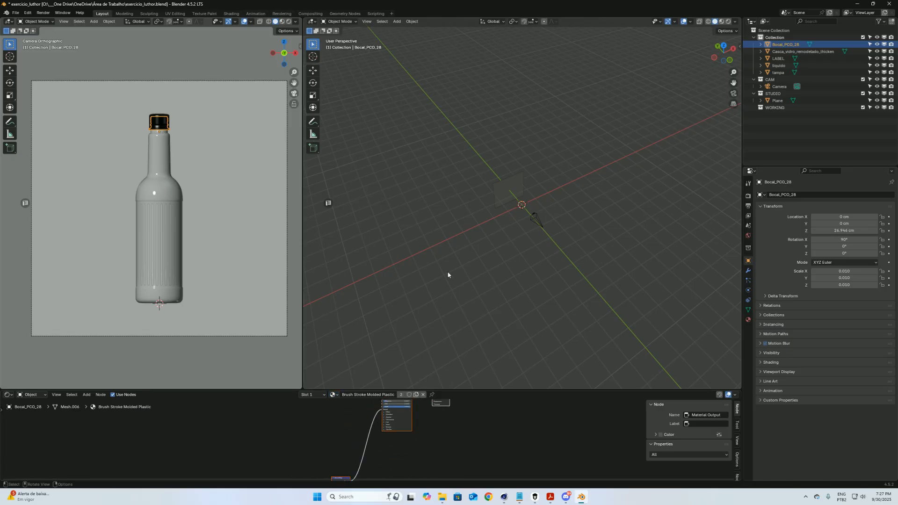
Step: Show the Blender File data in the Outliner and delete all materials, through TAMPA.001
click(767, 23)
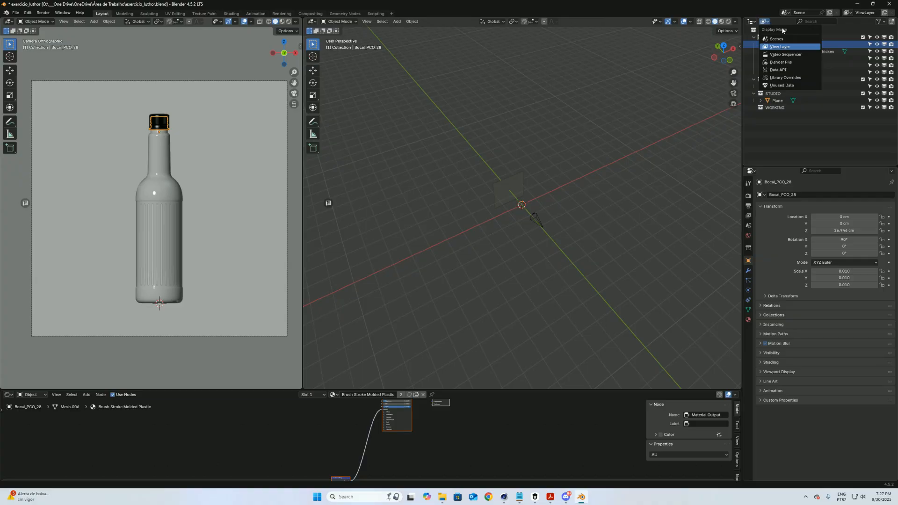
click(781, 63)
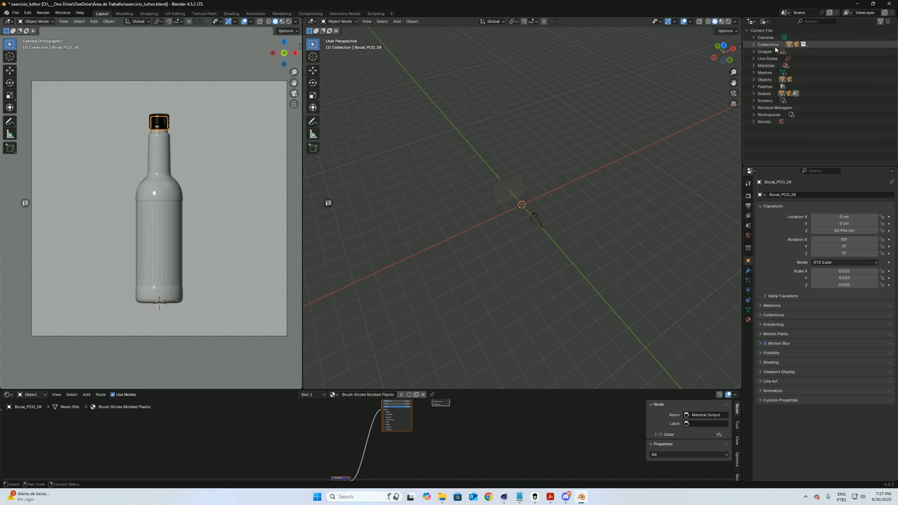
click(753, 66)
click(792, 72)
scroll(842, 60, down, 15)
scroll(837, 123, down, 3)
shift+click(791, 106)
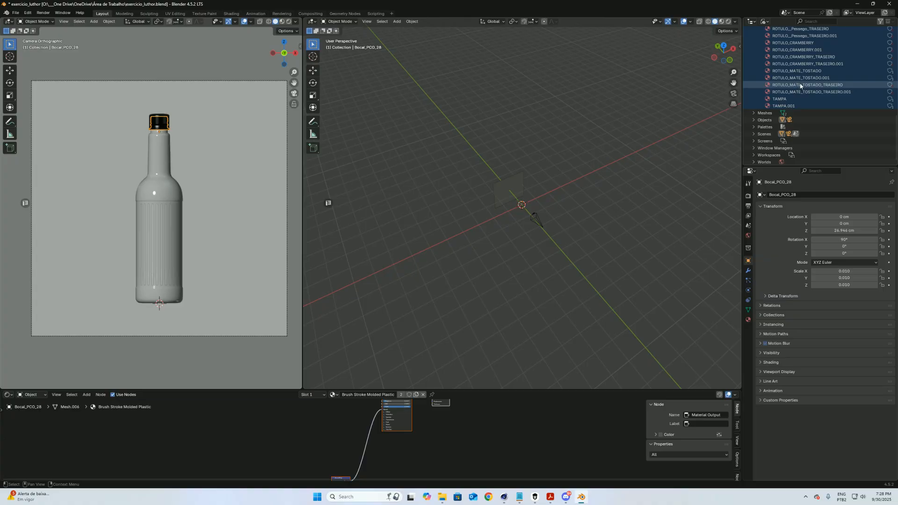
right_click(800, 86)
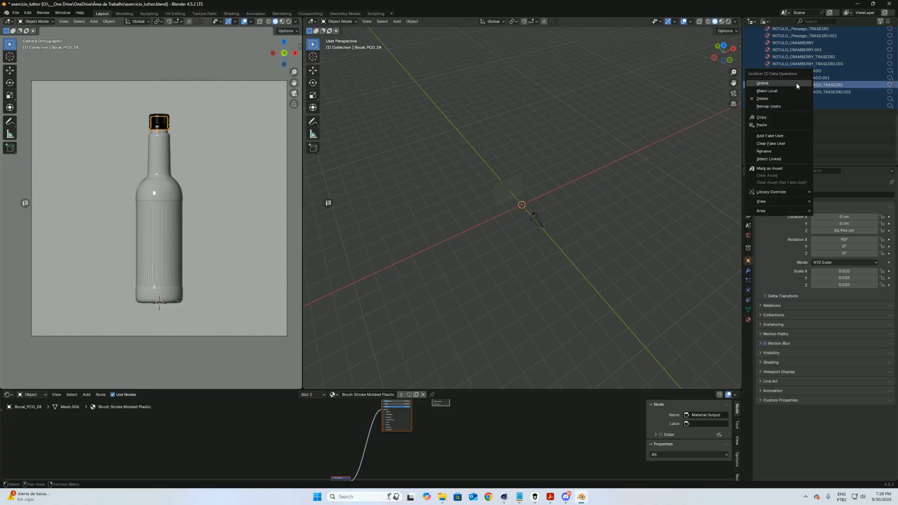
click(775, 99)
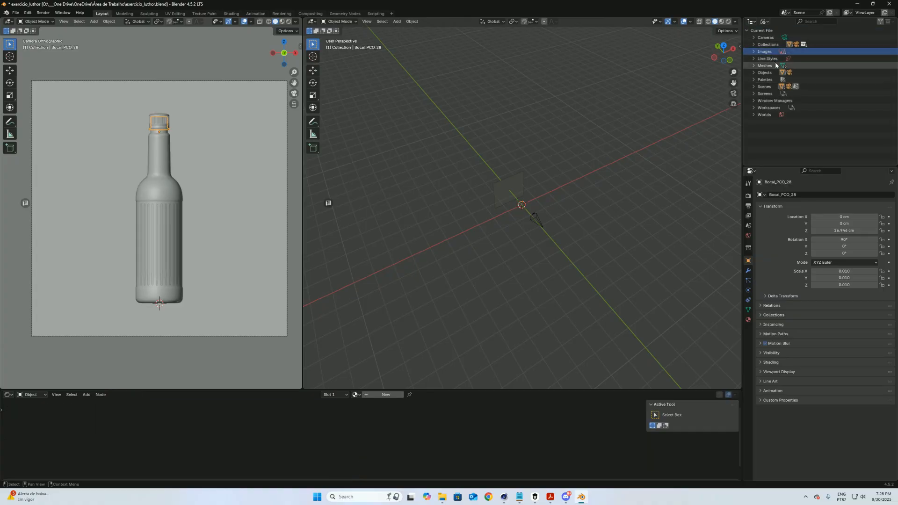
Step: Return the Outliner to View Layer display and move the five bottle meshes into the WORKING collection
click(766, 73)
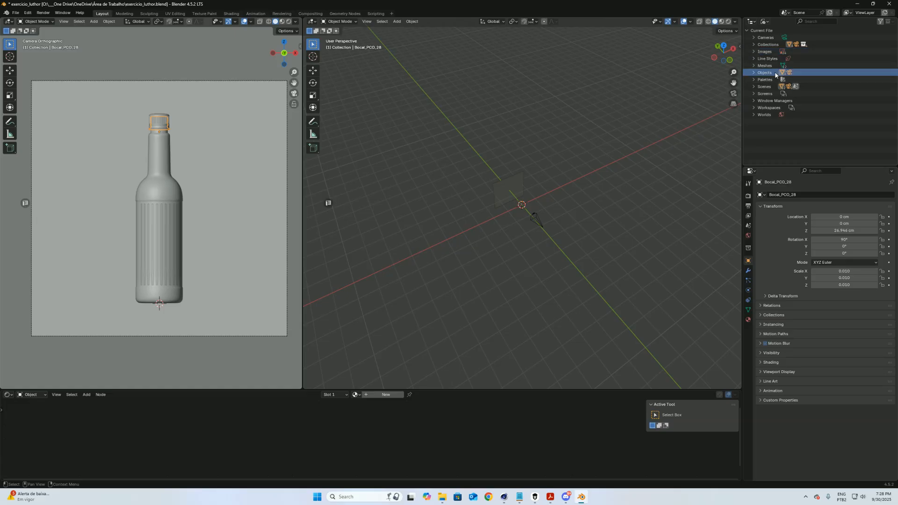
click(765, 21)
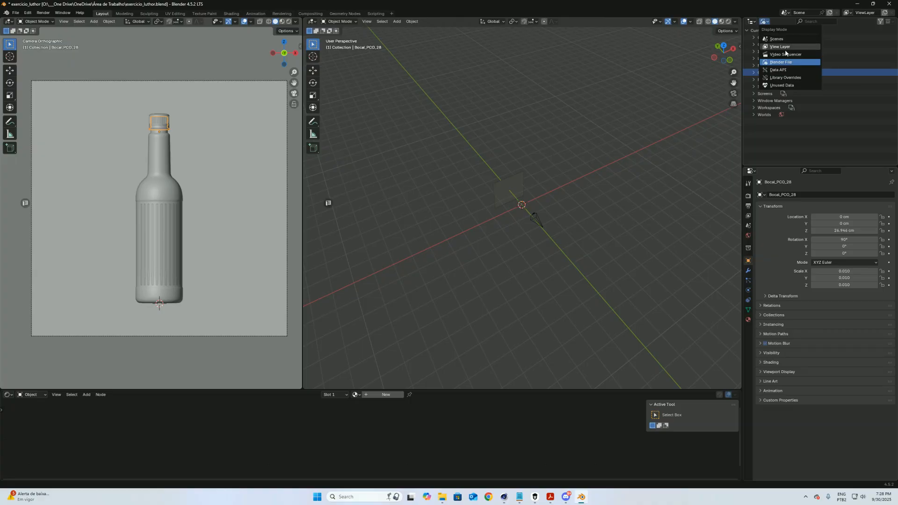
click(781, 47)
click(779, 38)
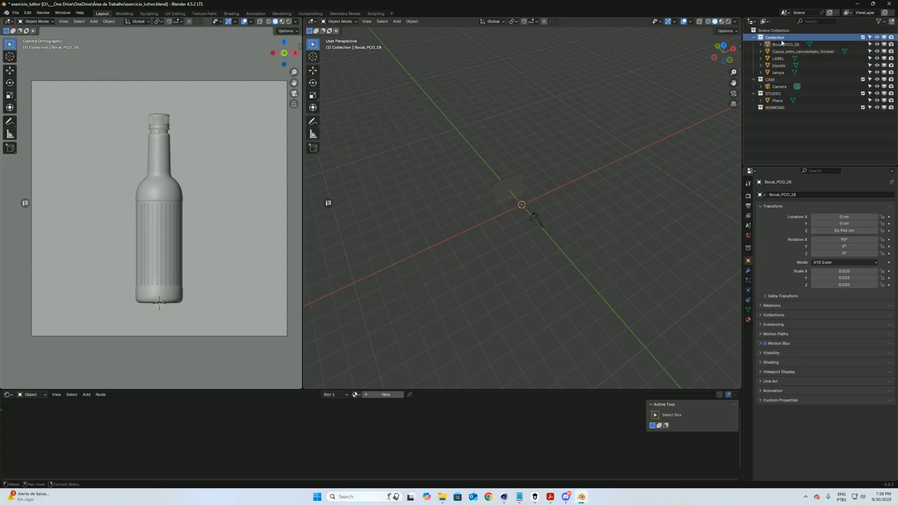
click(779, 45)
shift+click(781, 72)
drag(786, 45, 781, 108)
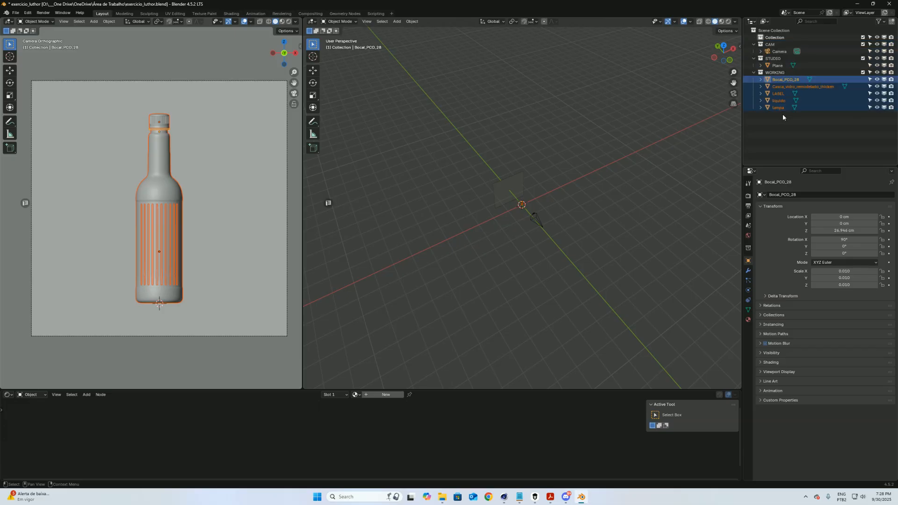
Step: Delete the empty collection named Collection from the scene
click(776, 38)
key(x)
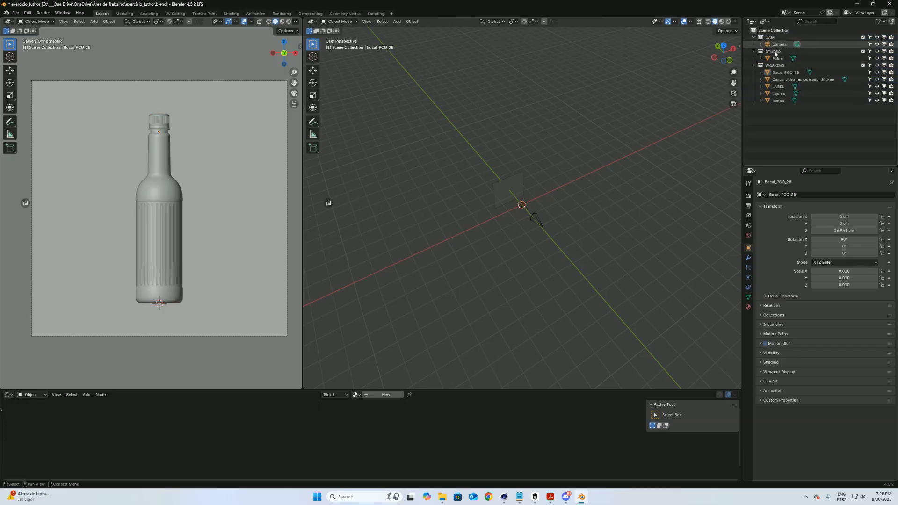
click(775, 32)
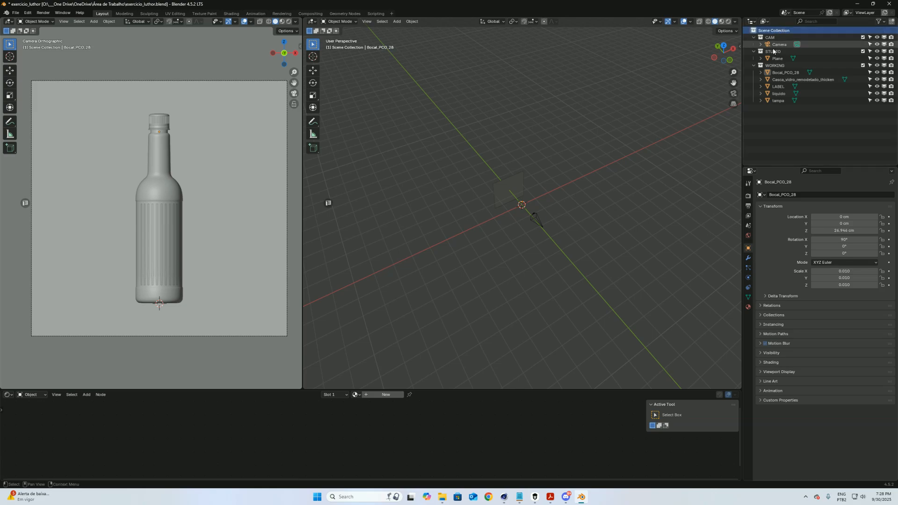
Step: Frame Bocal_PCO_28 in the perspective view and inspect the bottle mouth and the cap's mesh up close
click(784, 73)
mouse_move(549, 236)
middle_down()
mouse_move(531, 197)
mouse_move(555, 224)
middle_up()
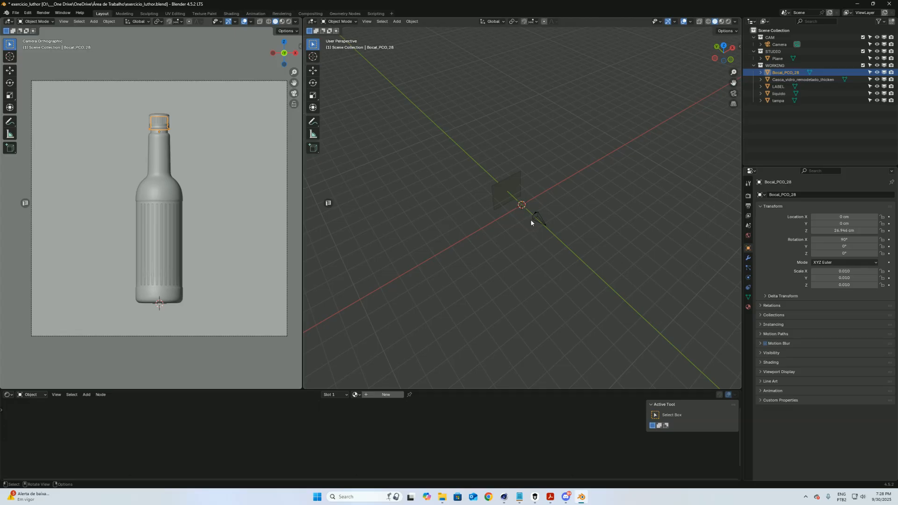
key(grave)
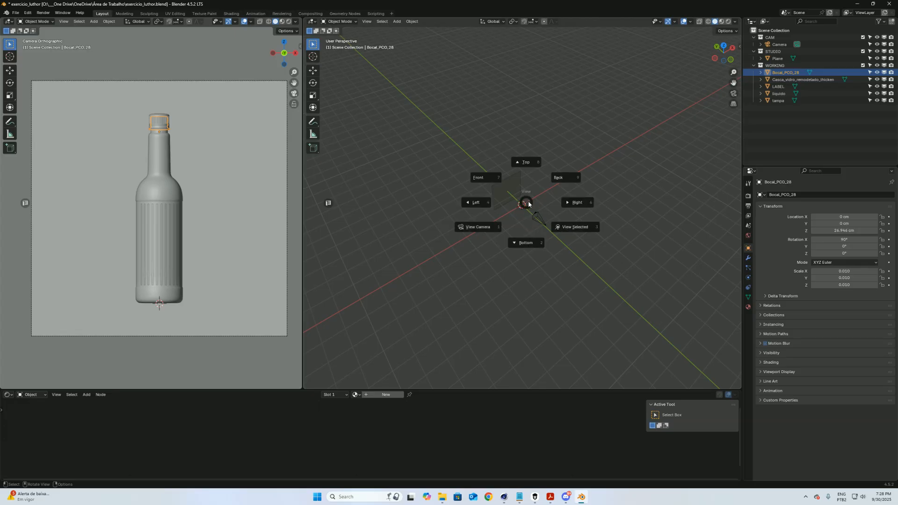
click(575, 227)
key(grave)
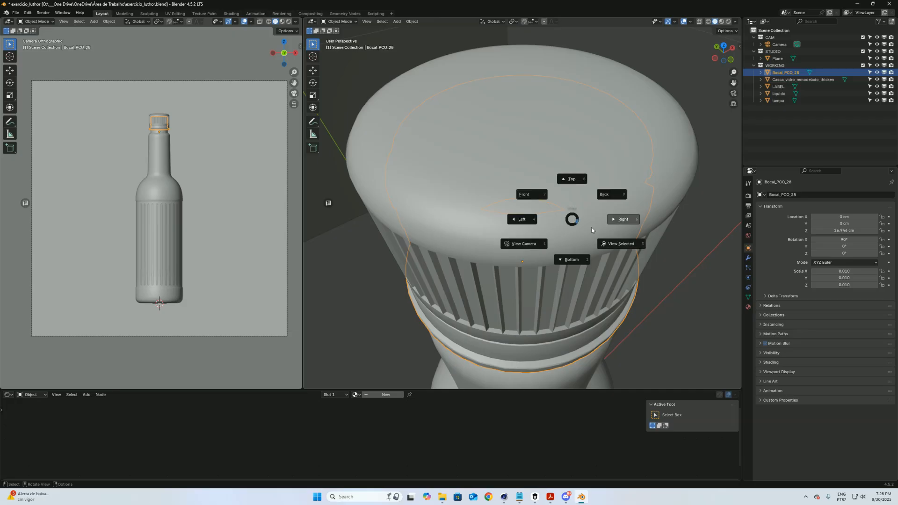
click(626, 250)
ctrl+middle_drag(576, 141, 571, 251)
ctrl+middle_drag(571, 251, 531, 286)
click(600, 149)
key(Tab)
ctrl+middle_drag(527, 225, 557, 185)
mouse_move(557, 185)
ctrl+middle_down()
mouse_move(563, 236)
mouse_move(548, 170)
ctrl+middle_up()
key(Tab)
scroll(552, 171, down, 6)
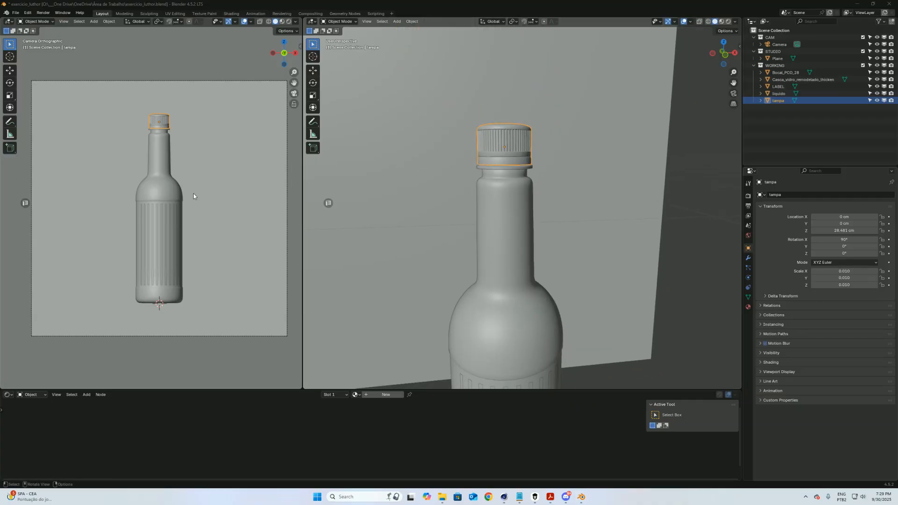
Step: Add an area light at the origin and raise it along Z to about 57 cm, above the bottle
ctrl+middle_drag(565, 170, 554, 275)
middle_drag(580, 192, 547, 219)
ctrl+middle_drag(547, 219, 510, 220)
key(shift+a)
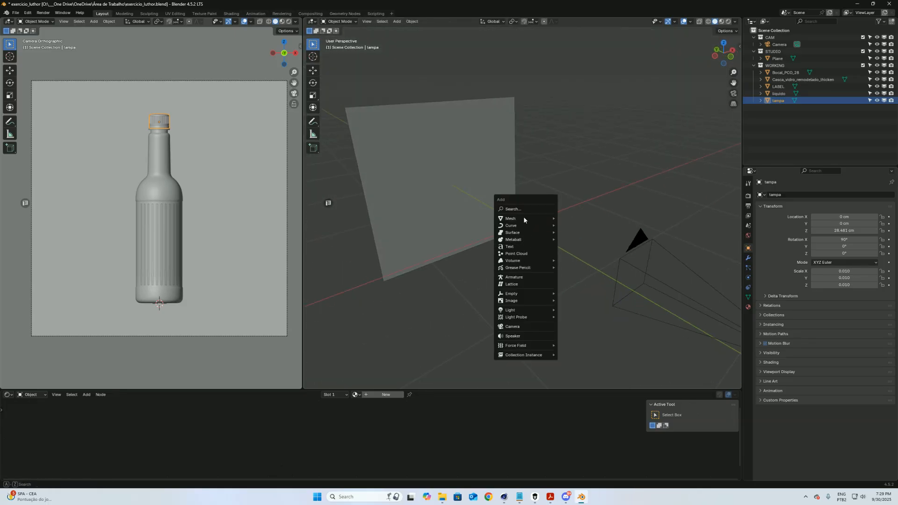
mouse_move(530, 311)
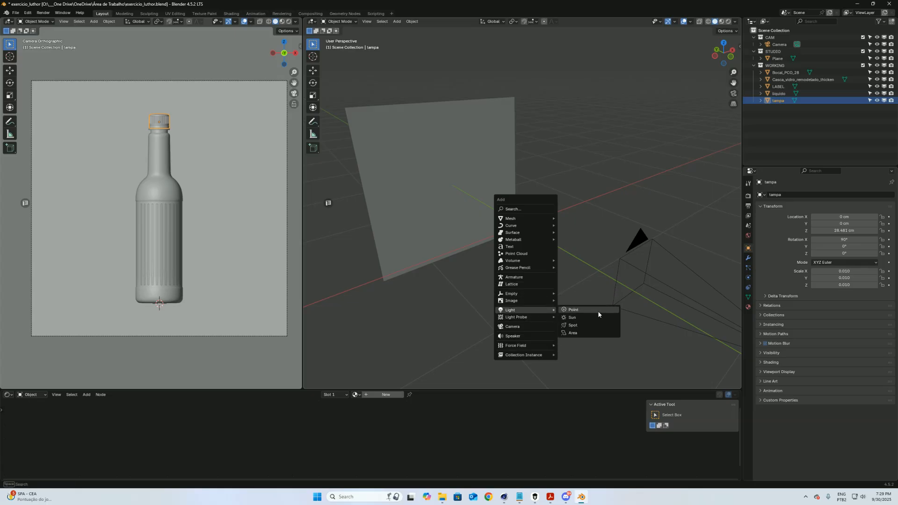
click(591, 333)
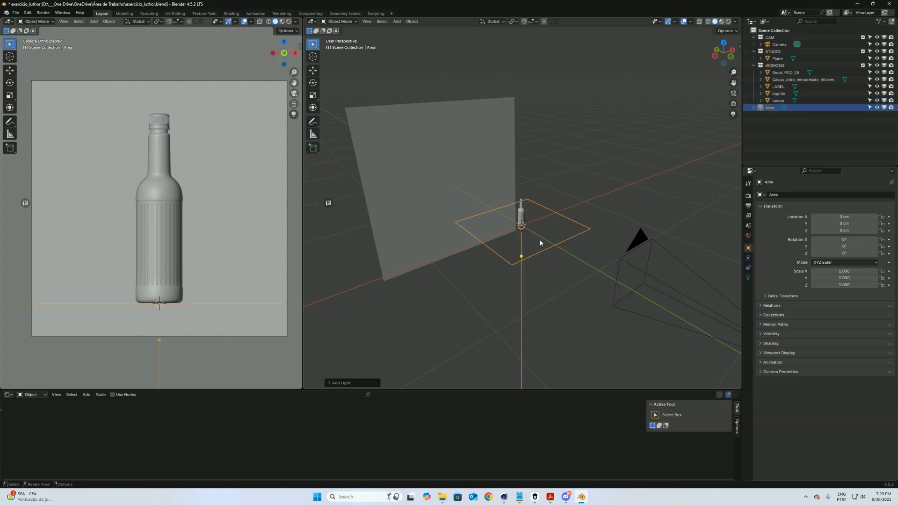
key(g)
key(z)
click(533, 205)
middle_drag(533, 205, 440, 172)
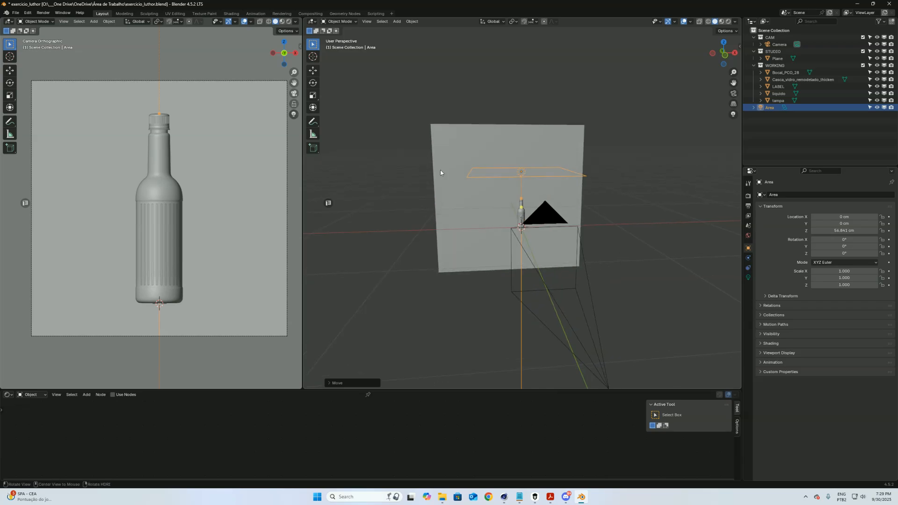
Step: Switch the camera viewport to rendered shading and show the scene's Cycles render settings
click(289, 22)
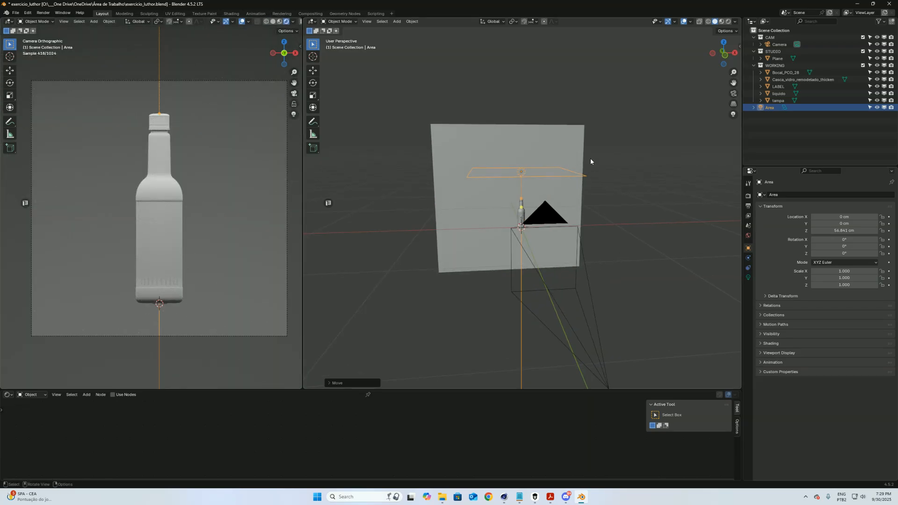
click(749, 206)
click(751, 217)
click(749, 197)
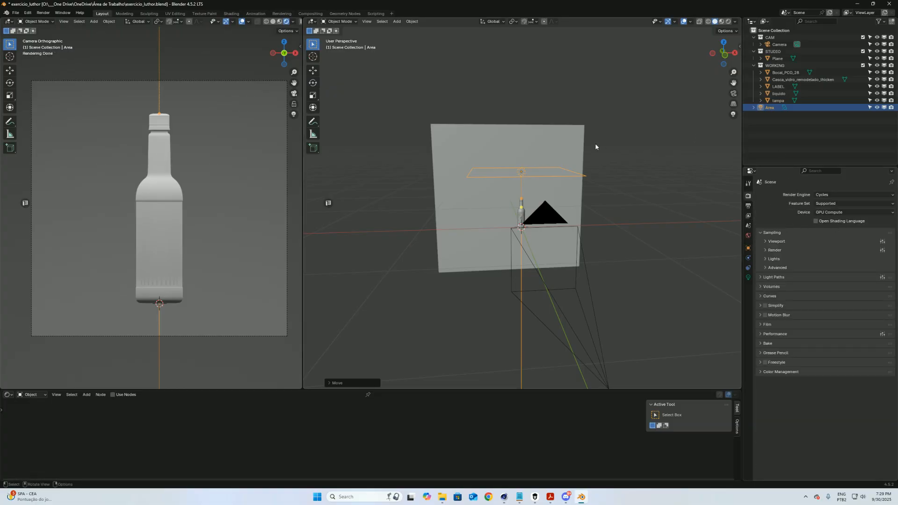
Step: Check which Cycles render devices are enabled in the system preferences
click(28, 13)
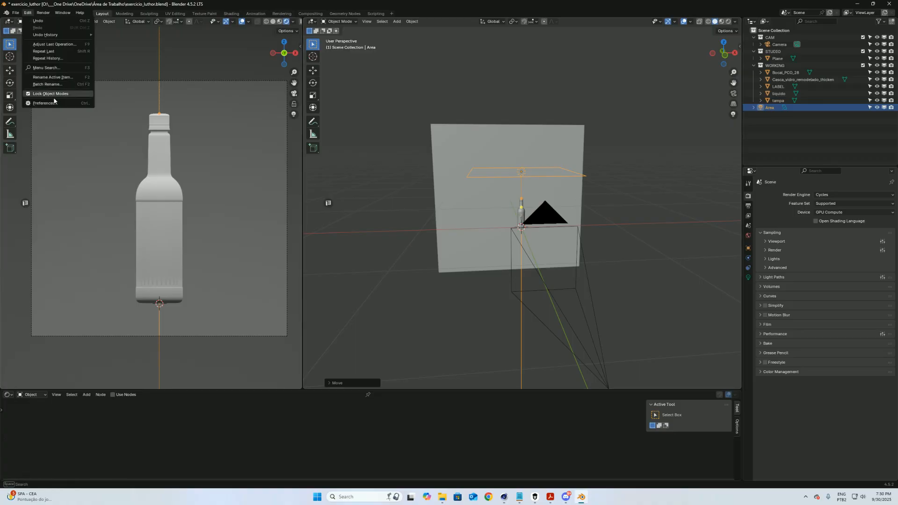
click(80, 96)
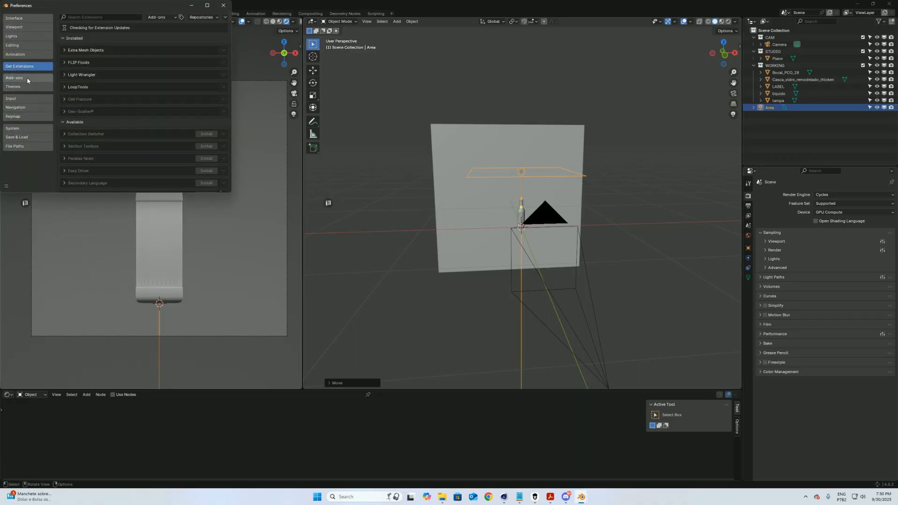
click(37, 129)
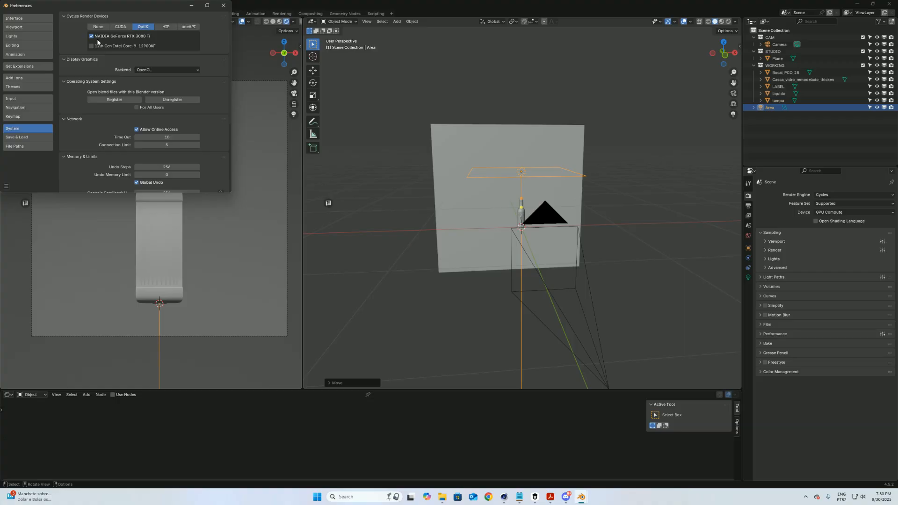
click(223, 6)
Step: Rotate the area light about 90° around the Y axis so it stands upright
key(r)
key(x)
key(y)
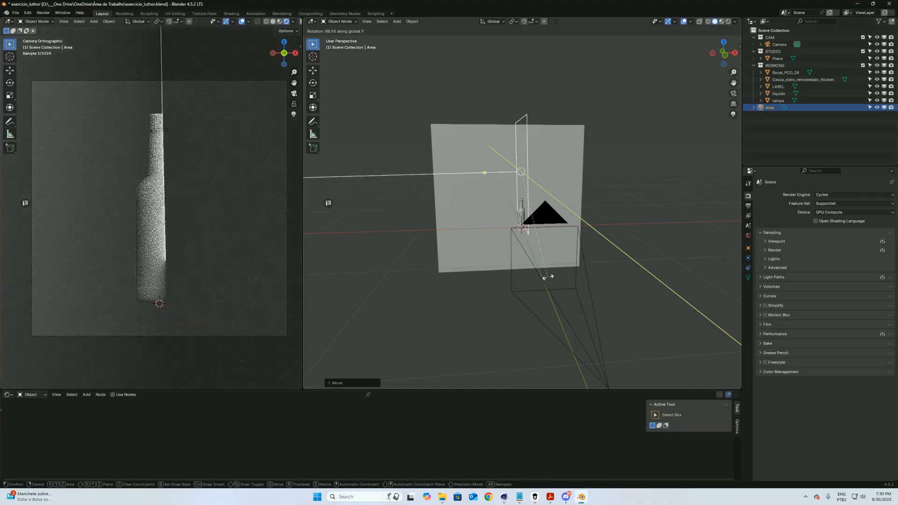
click(563, 260)
Step: Move the area light about 95 cm along X to the side of the bottle and lower it about 30 cm along Z
key(g)
key(x)
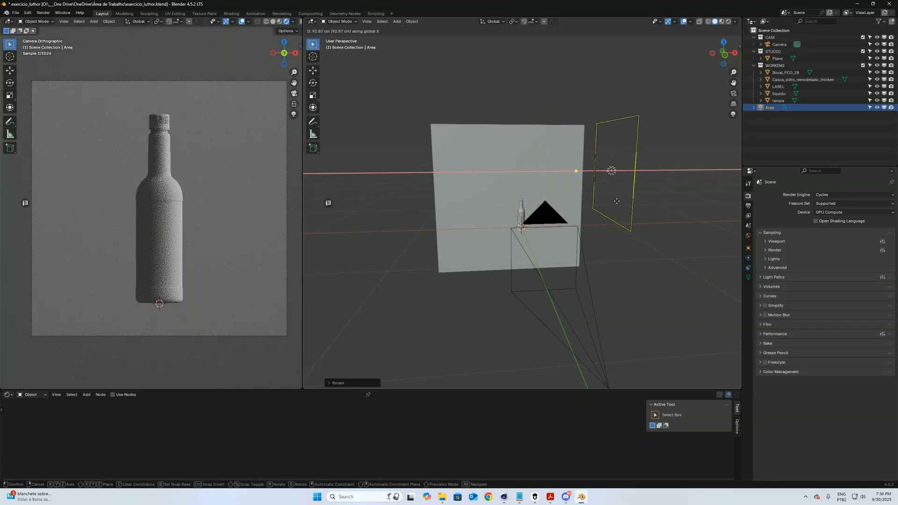
click(635, 188)
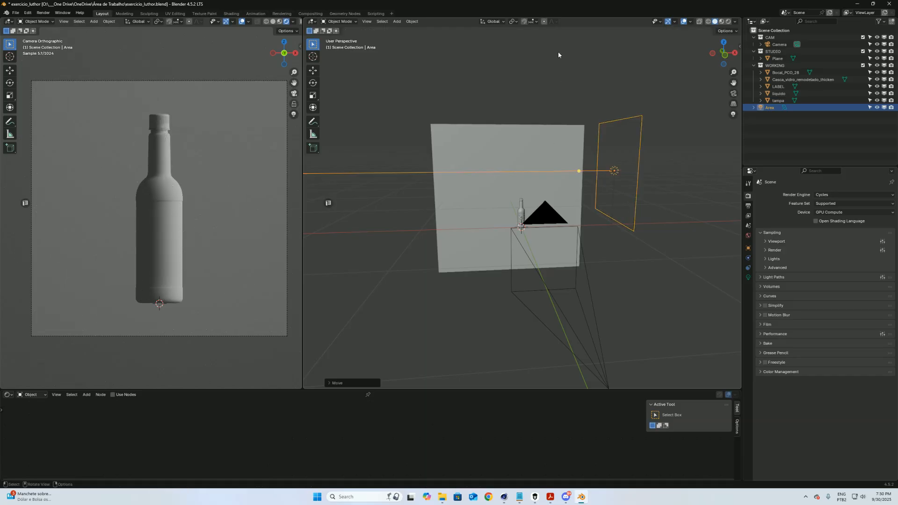
key(g)
key(z)
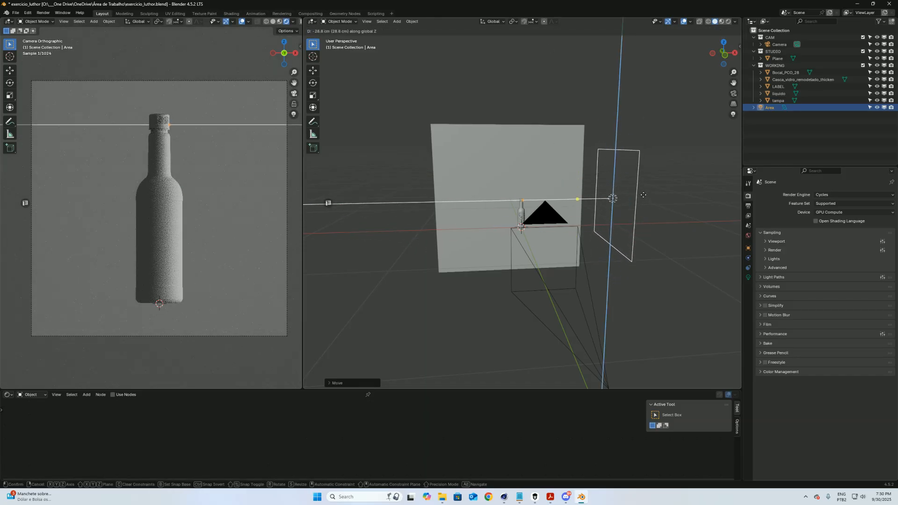
click(660, 204)
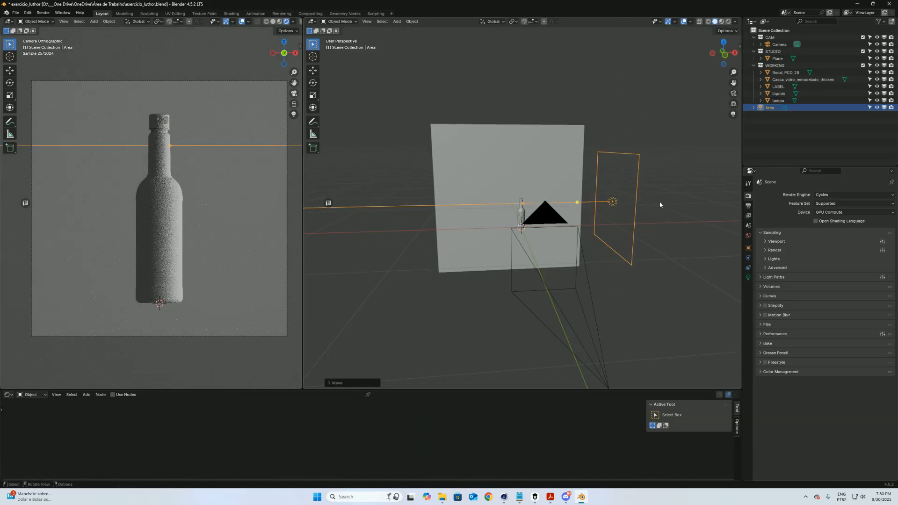
Step: Rename the Casca_vidro_remodelado_thicken object as VIDRO
click(801, 80)
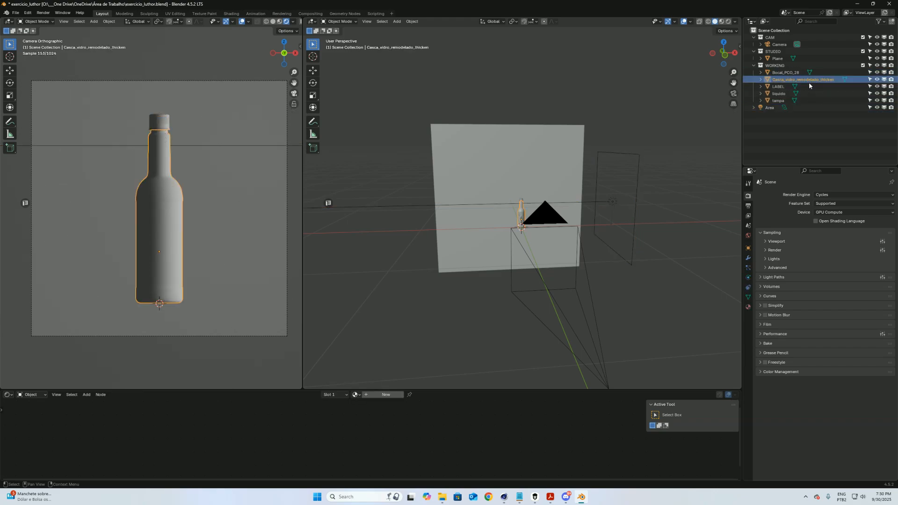
double_click(808, 81)
text(VIDRO)
key(Return)
Step: Inspect the meshes of LABEL and VIDRO up close in the perspective view and in Edit Mode
click(785, 93)
click(784, 87)
click(791, 80)
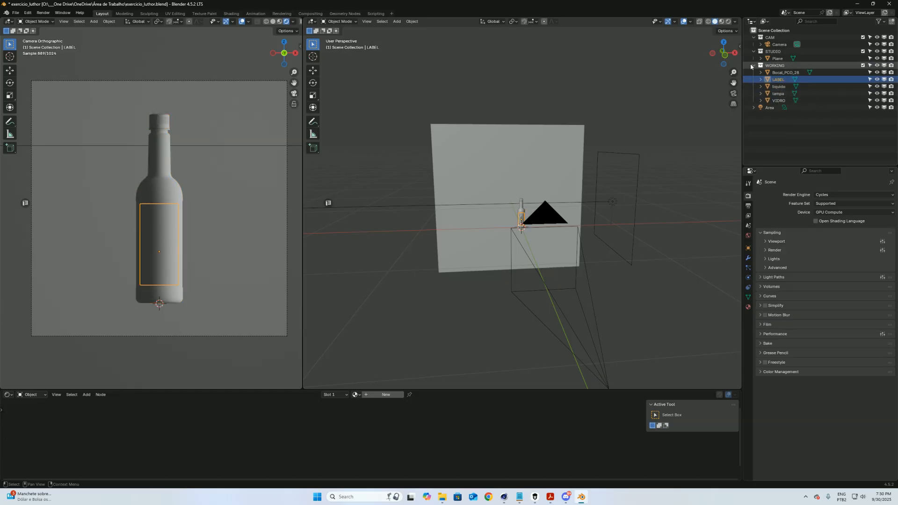
key(Tab)
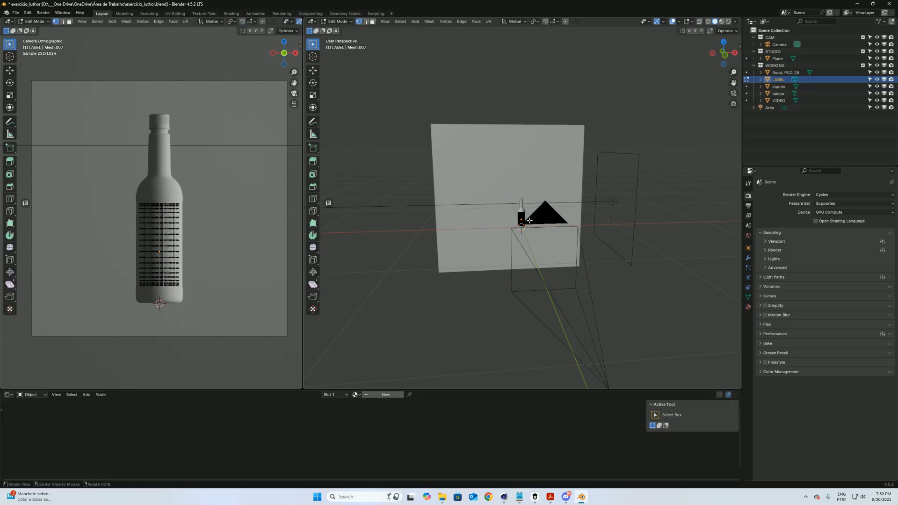
middle_drag(529, 220, 525, 223)
key(Tab)
key(KP_Decimal)
middle_drag(548, 158, 584, 246)
alt+shift+drag(601, 161, 577, 219)
click(525, 182)
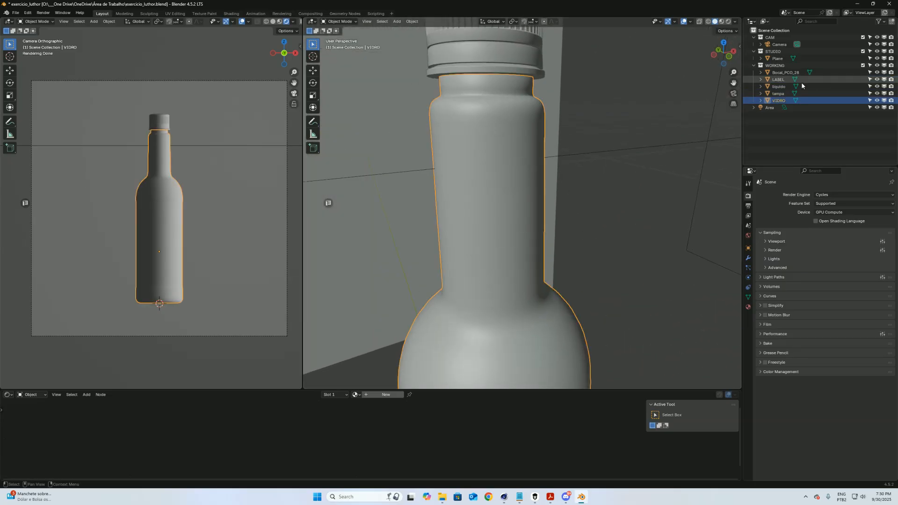
key(Tab)
key(Tab)
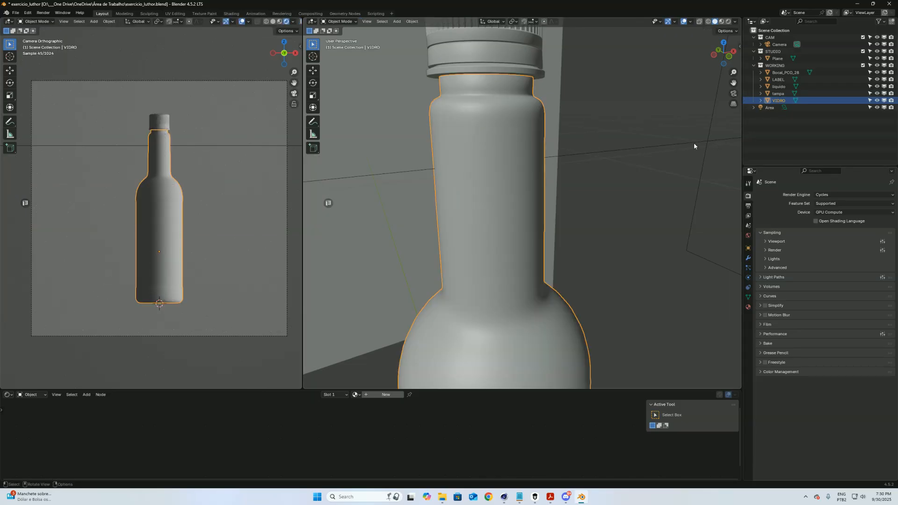
Step: Add a Subdivision Surface modifier to VIDRO with its viewport level set to 2
click(749, 258)
click(799, 195)
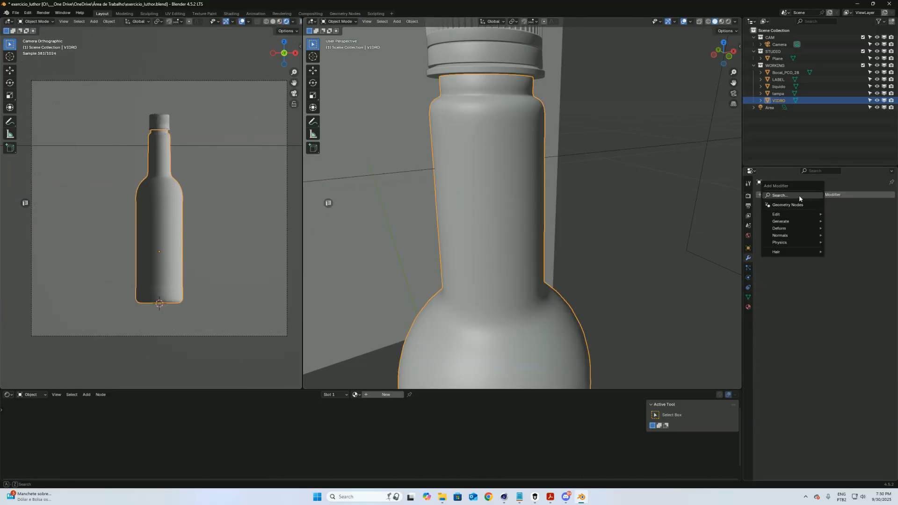
key(space)
click(795, 215)
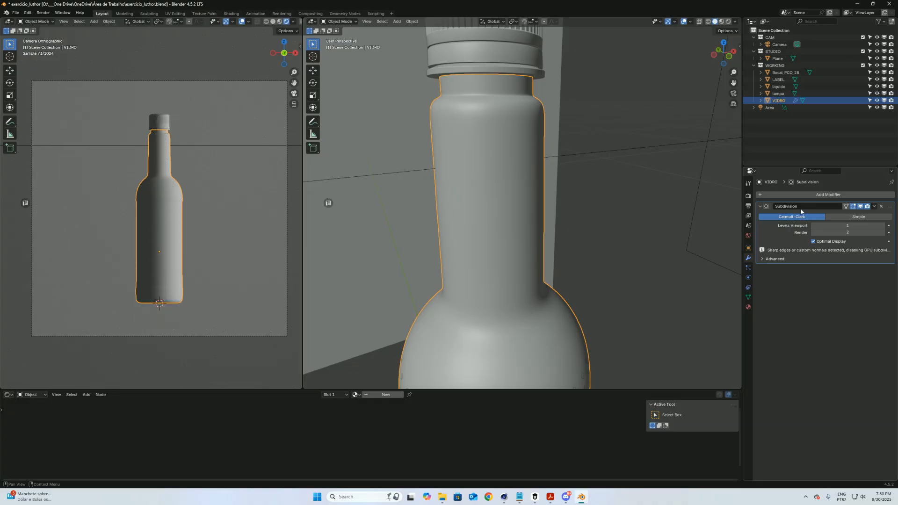
key(Return)
Step: Add a Subdivision Surface modifier to LABEL with its viewport level set to 2
shift+middle_drag(585, 179, 581, 240)
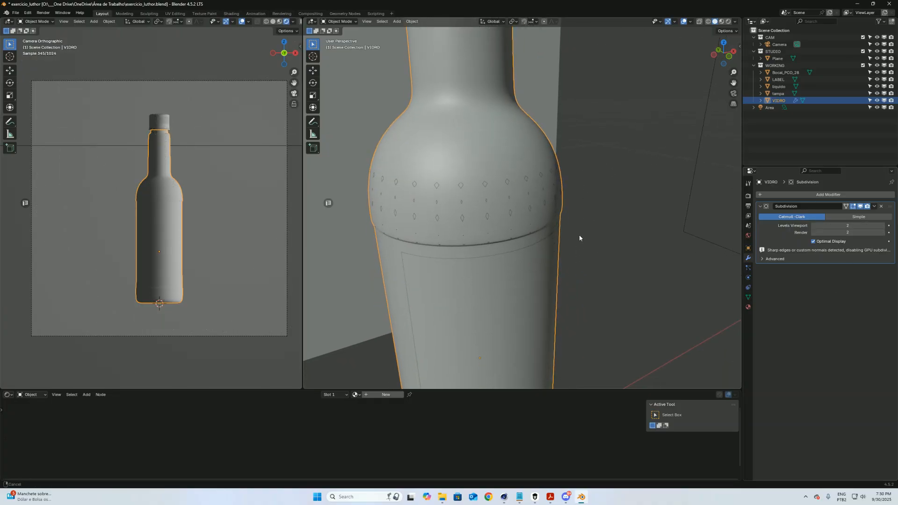
click(531, 271)
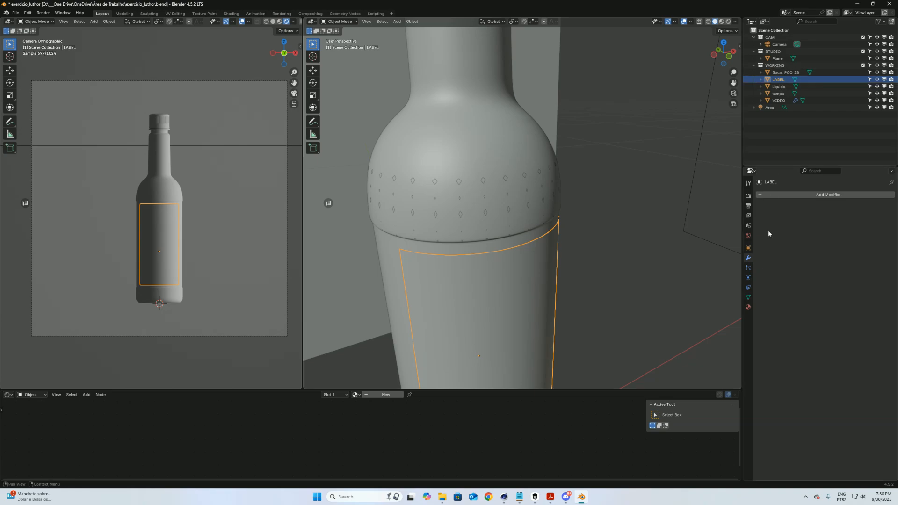
click(810, 195)
key(space)
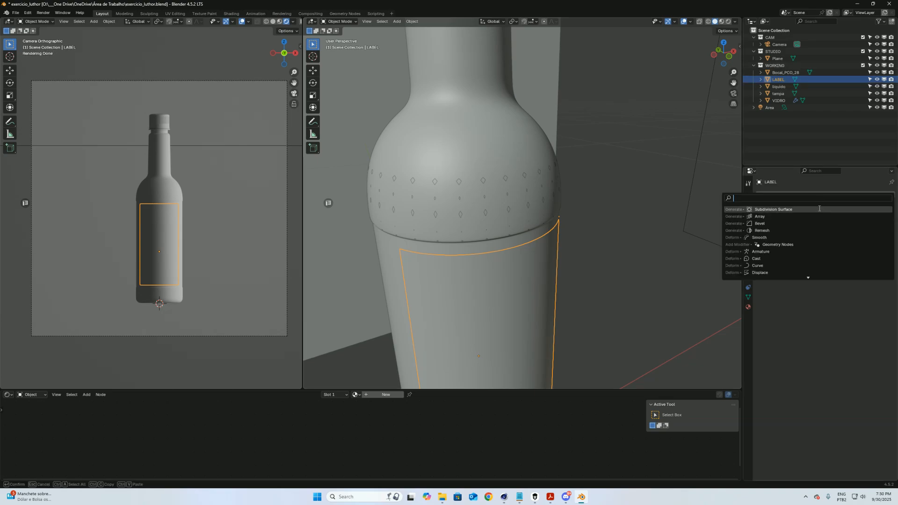
click(820, 209)
double_click(859, 226)
key(Return)
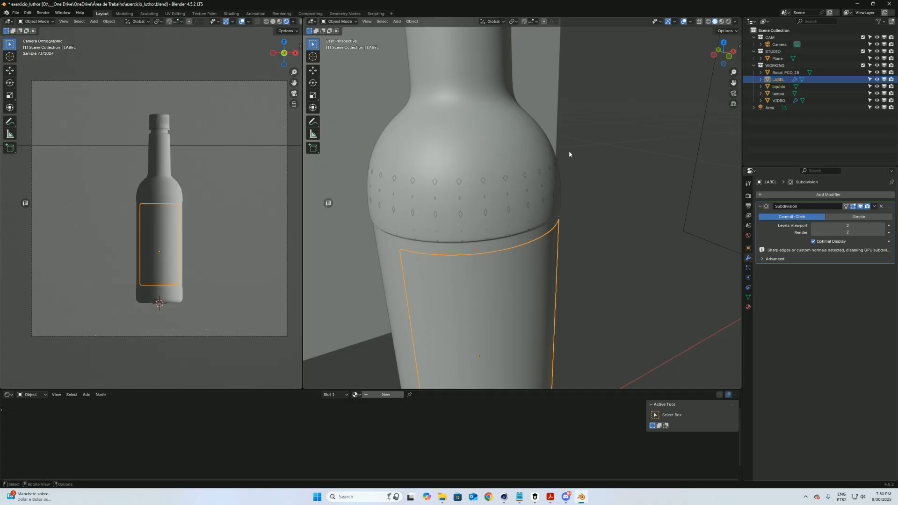
Step: Add a Subdivision Surface modifier to the liquido object and set its viewport level to 2
click(779, 86)
click(822, 195)
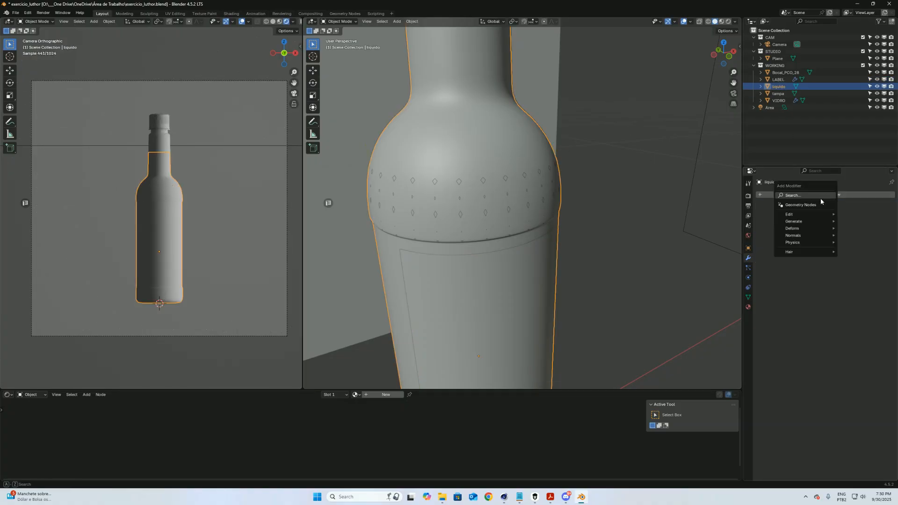
key(space)
click(820, 212)
double_click(861, 226)
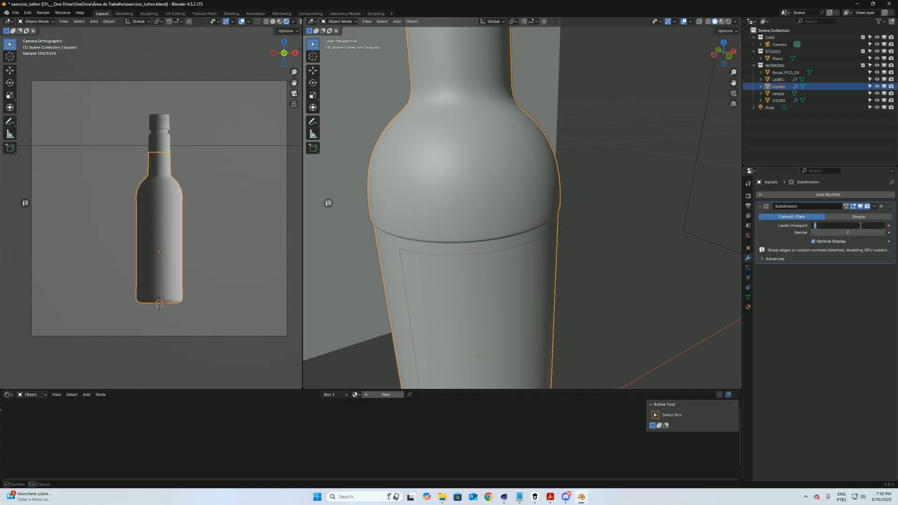
text(2)
key(Return)
Step: Add a Subdivision Surface modifier to the tampa cap and set its viewport level to 2
click(779, 93)
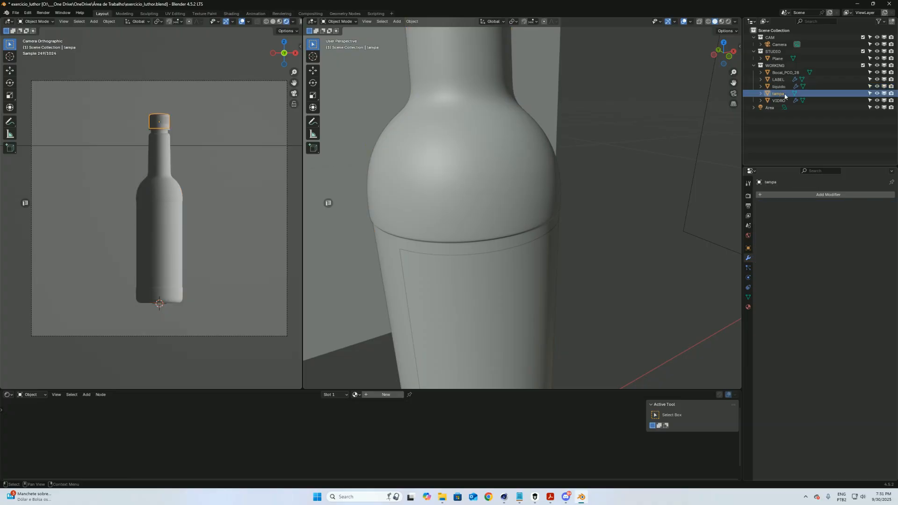
shift+middle_drag(585, 113, 597, 213)
scroll(557, 115, up, 3)
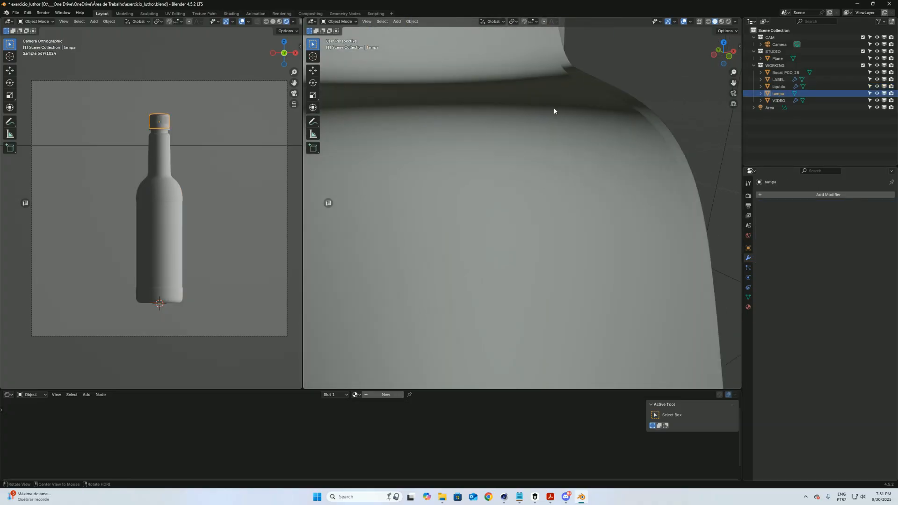
scroll(562, 114, down, 2)
shift+middle_drag(563, 116, 569, 148)
middle_drag(593, 208, 638, 185)
shift+middle_drag(639, 186, 656, 216)
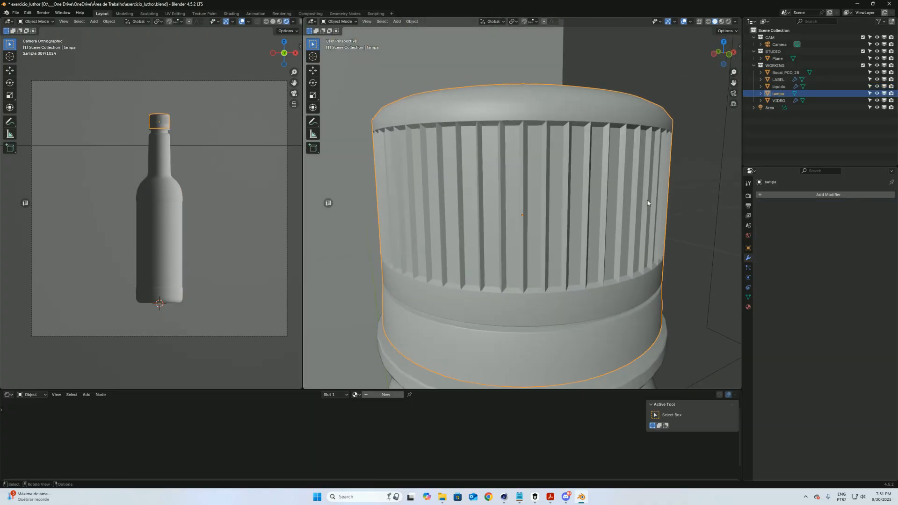
click(830, 195)
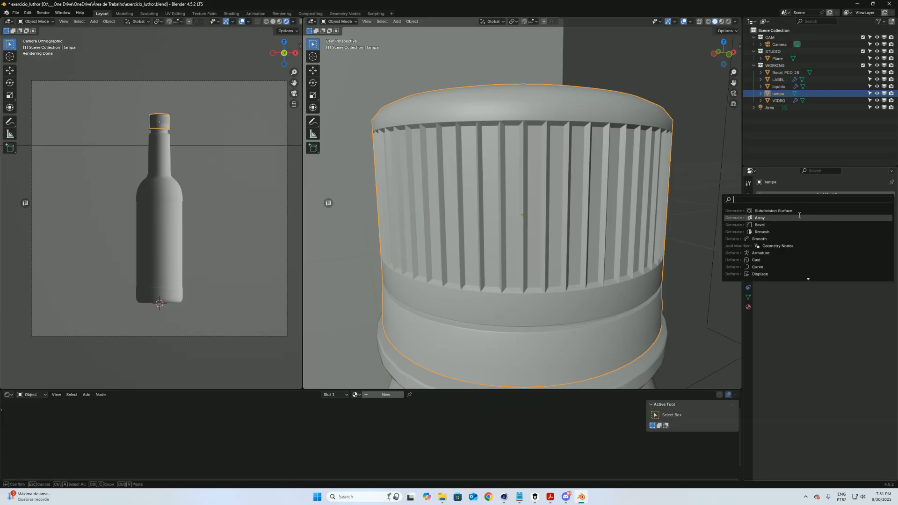
click(802, 213)
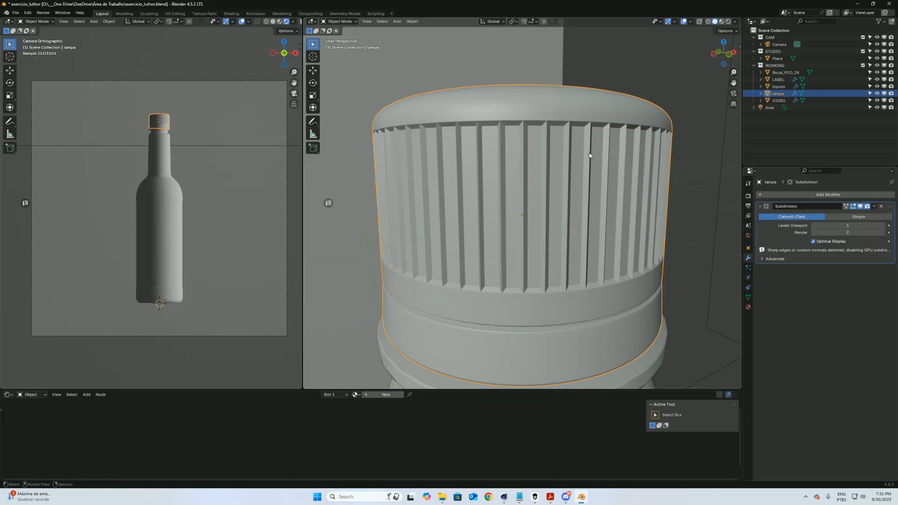
middle_drag(622, 154, 604, 167)
click(847, 225)
text(2)
key(Return)
Step: Move Bocal_PCO_28 out from under the cap to inspect its mesh in Edit Mode, and undo the move
ctrl+middle_drag(588, 173, 607, 241)
middle_drag(605, 301, 602, 265)
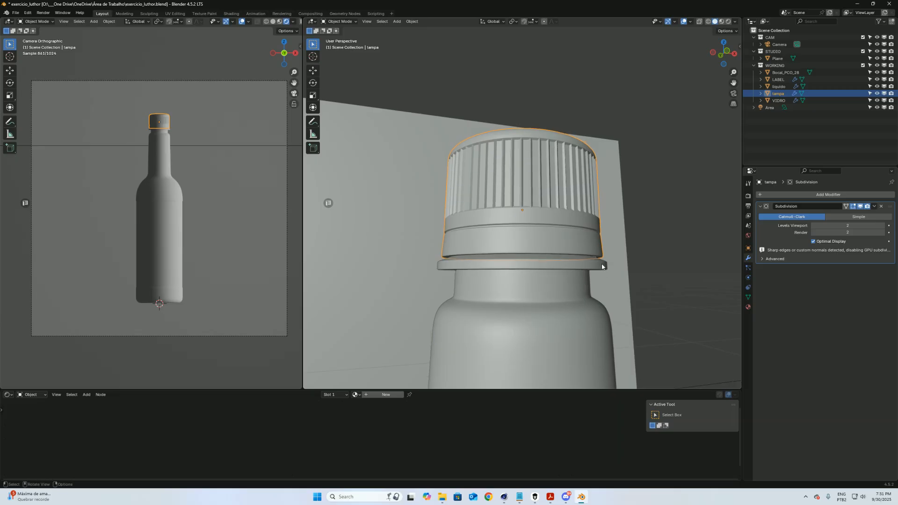
click(602, 265)
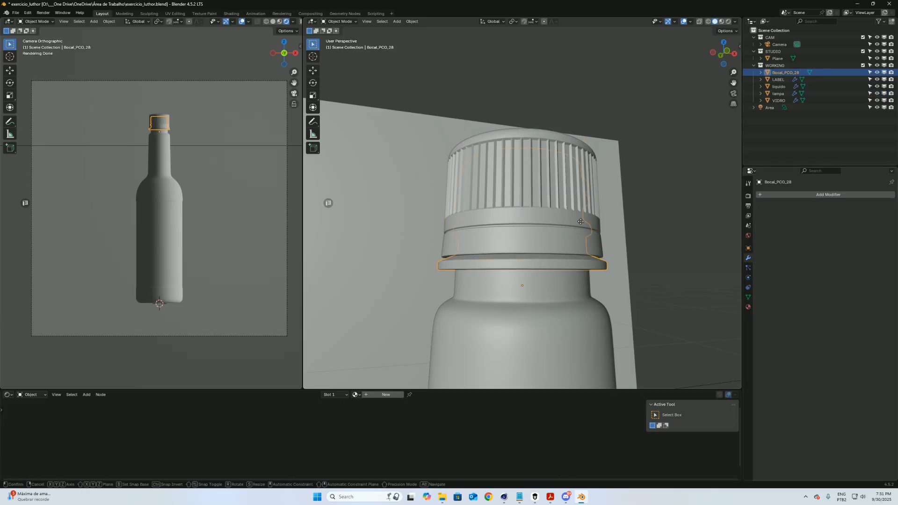
key(g)
click(372, 270)
key(Tab)
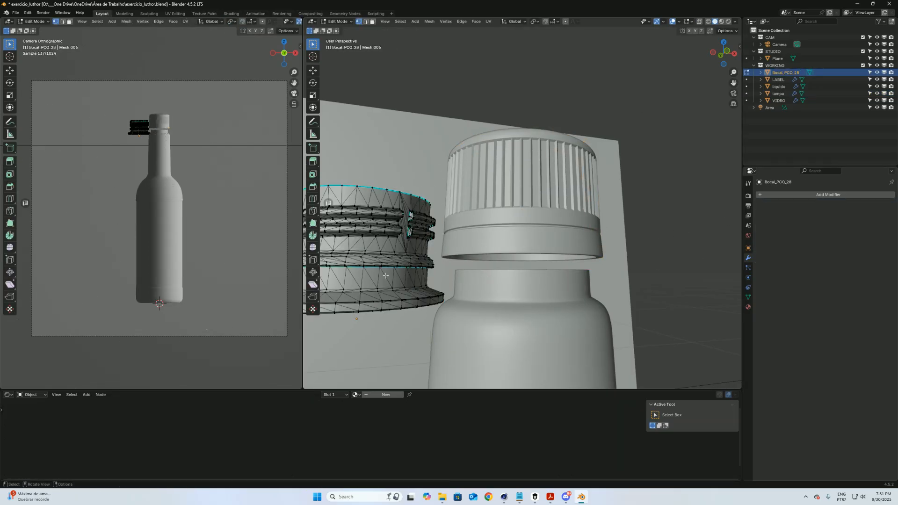
key(Tab)
key(ctrl+z)
key(ctrl+z)
key(ctrl+z)
Step: Select VIDRO, hiding the other WORKING objects from the viewports, and turn off the overlays in the camera viewport
middle_drag(593, 222, 610, 147)
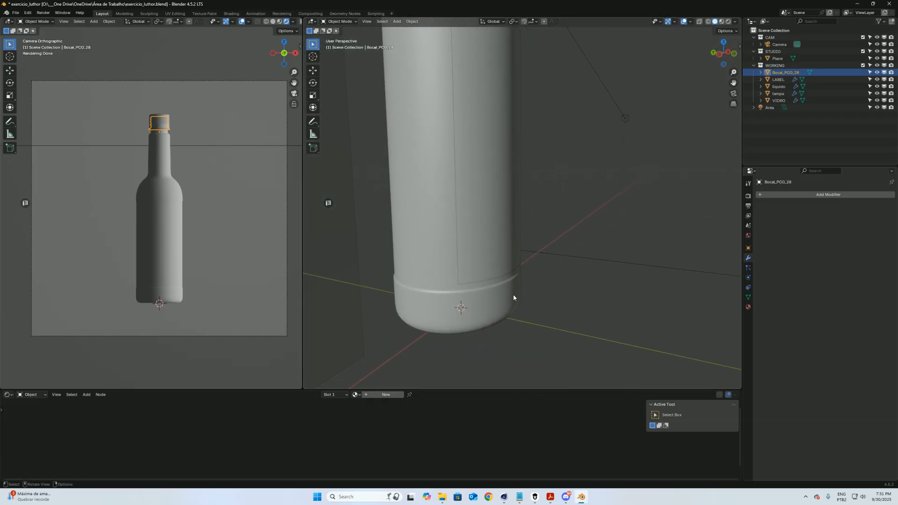
click(513, 295)
middle_drag(527, 292, 552, 253)
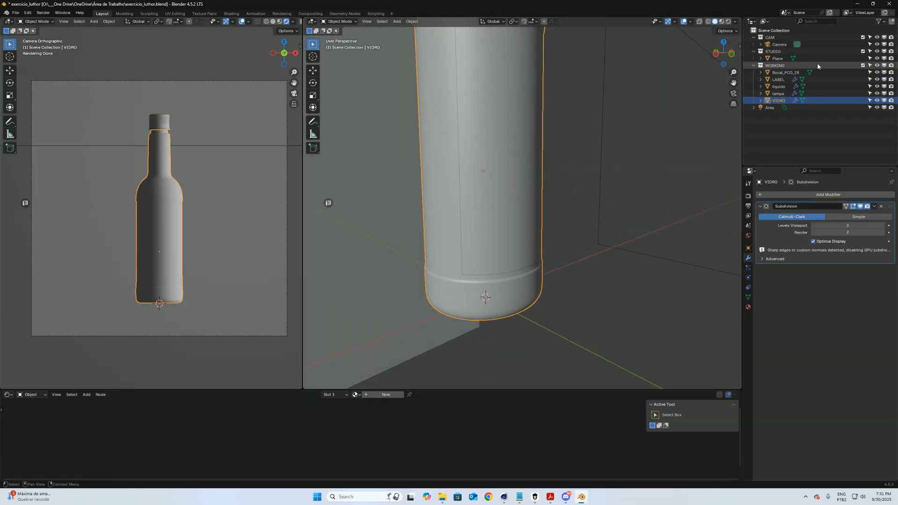
drag(878, 93, 877, 73)
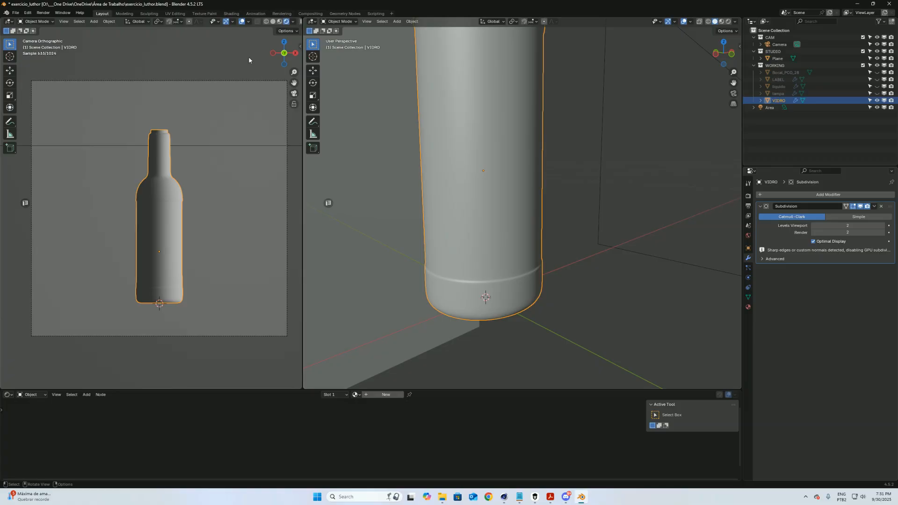
click(243, 21)
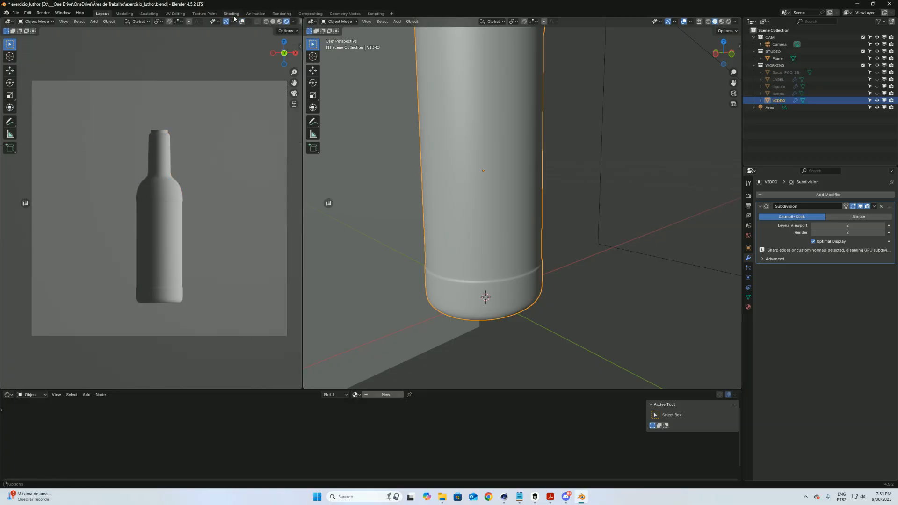
Step: Create a new material on VIDRO and enlarge the node editor area
click(386, 395)
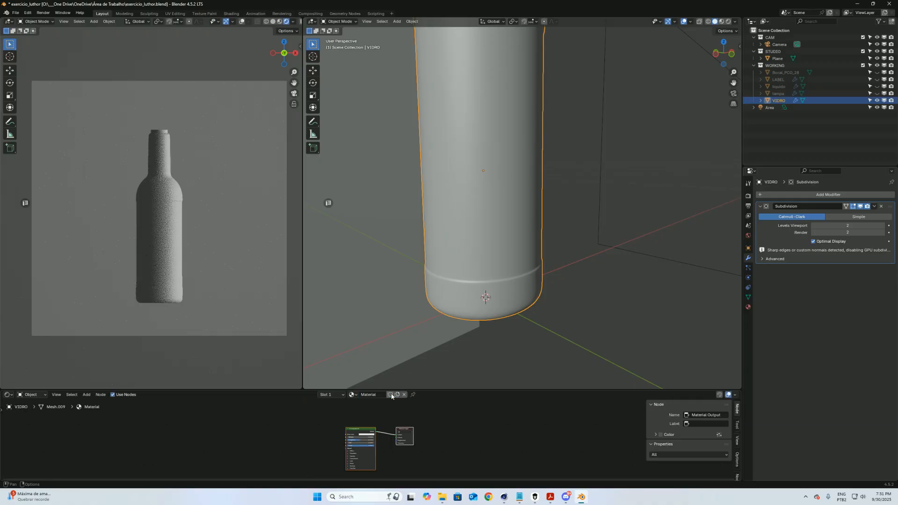
drag(465, 389, 464, 286)
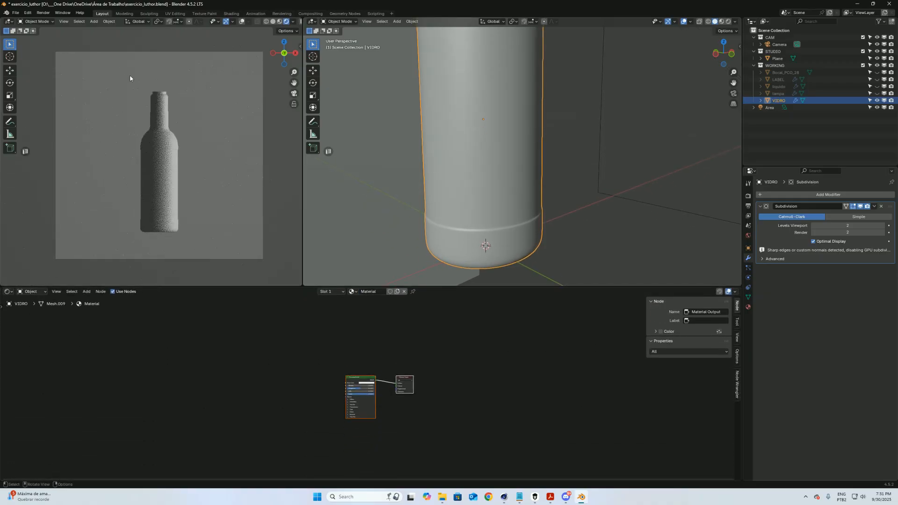
Step: Expand the Transmission settings of VIDRO's Principled BSDF and set the transmission Weight to 1
scroll(164, 122, up, 3)
scroll(164, 123, up, 1)
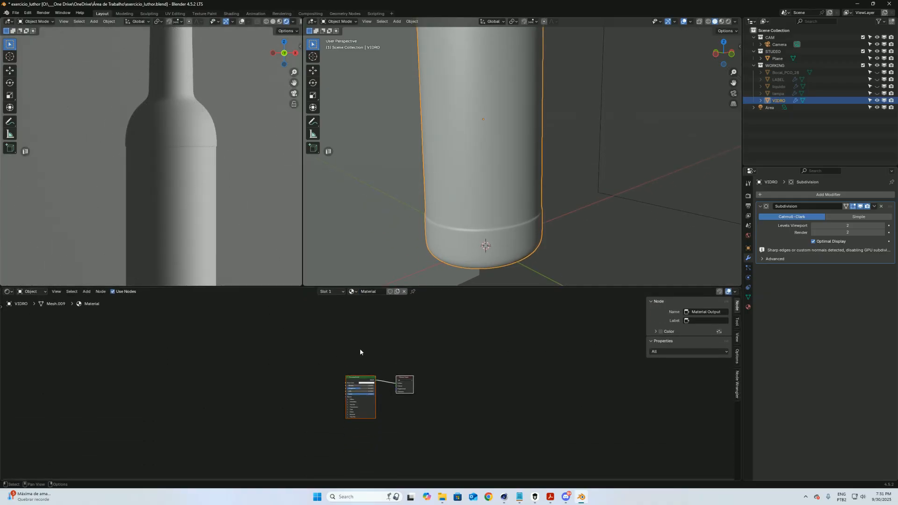
scroll(367, 379, up, 6)
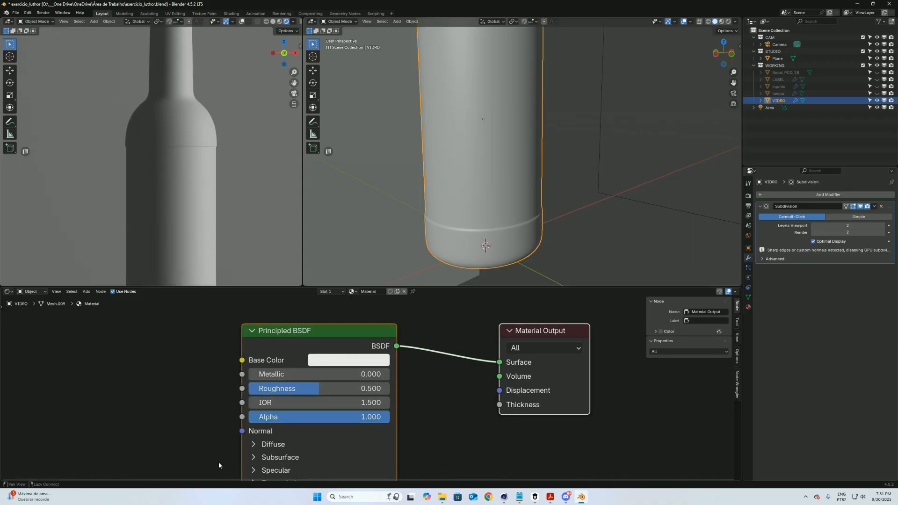
middle_drag(229, 461, 263, 387)
scroll(263, 391, down, 1)
click(323, 385)
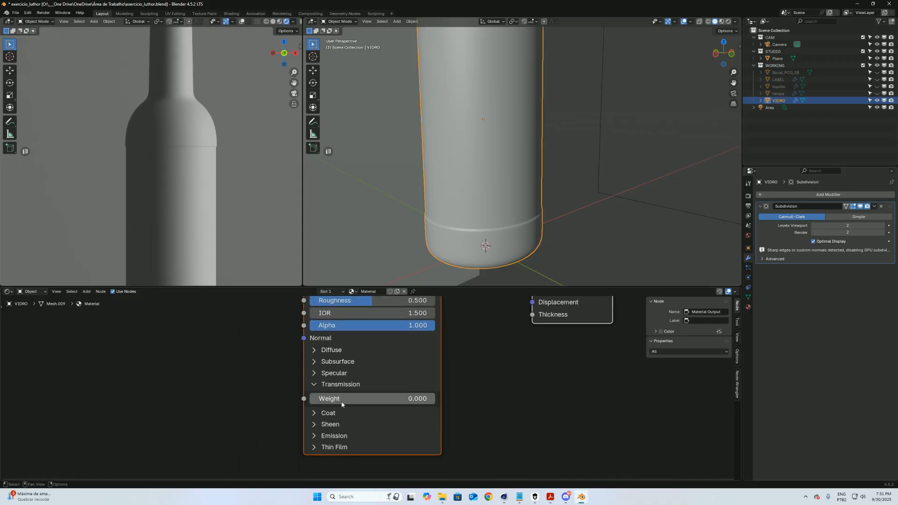
drag(335, 401, 438, 400)
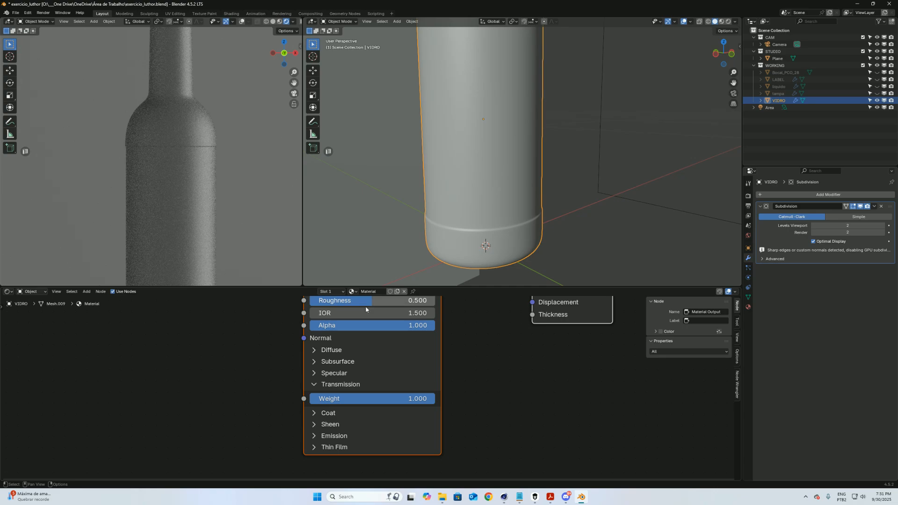
Step: Set the Principled BSDF's Roughness to 0.1 and inspect the rendered bottle neck
ctrl+middle_drag(253, 329, 274, 353)
click(359, 346)
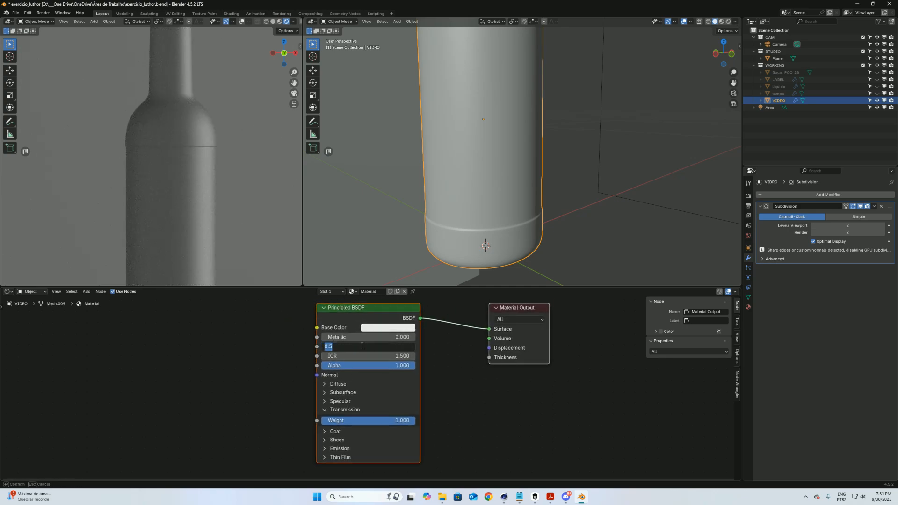
text(.1)
key(Return)
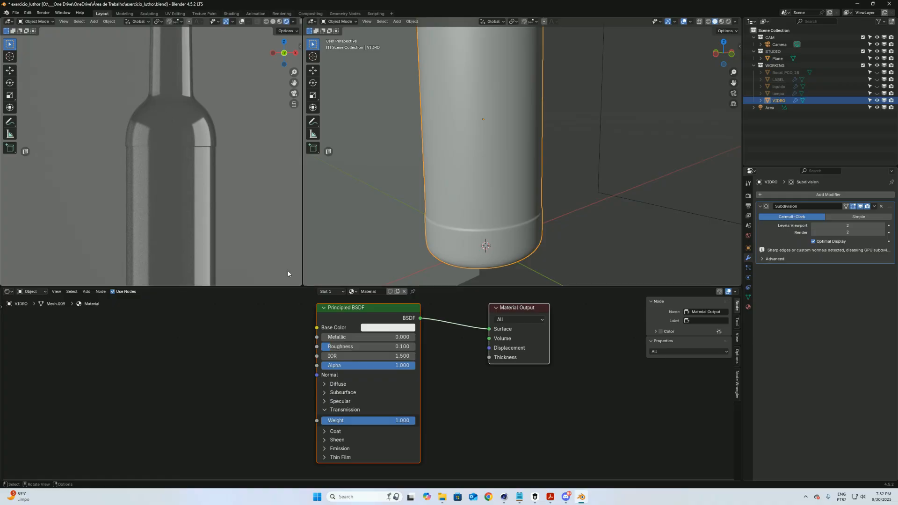
scroll(201, 144, down, 3)
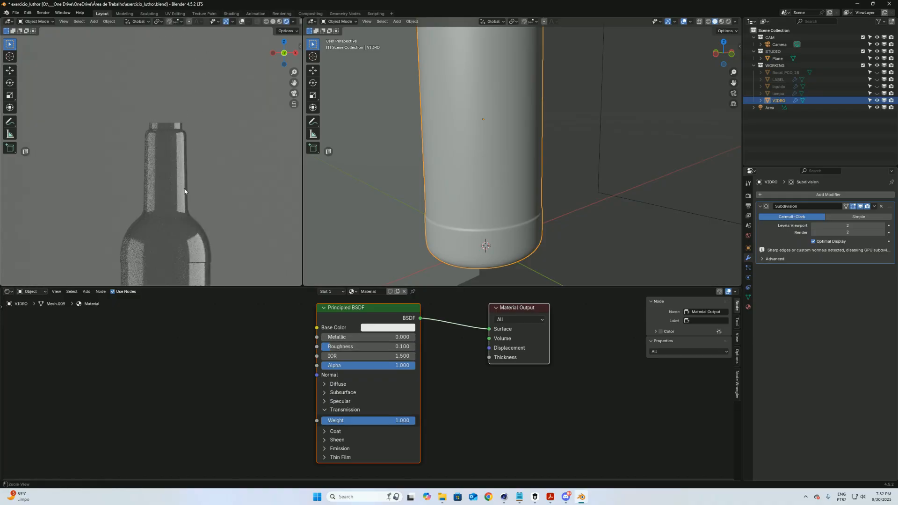
scroll(184, 187, up, 5)
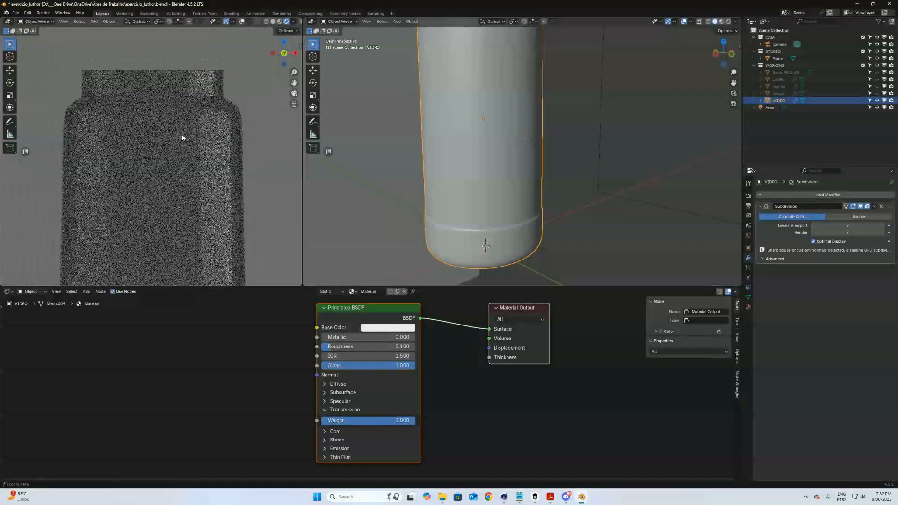
scroll(183, 139, down, 2)
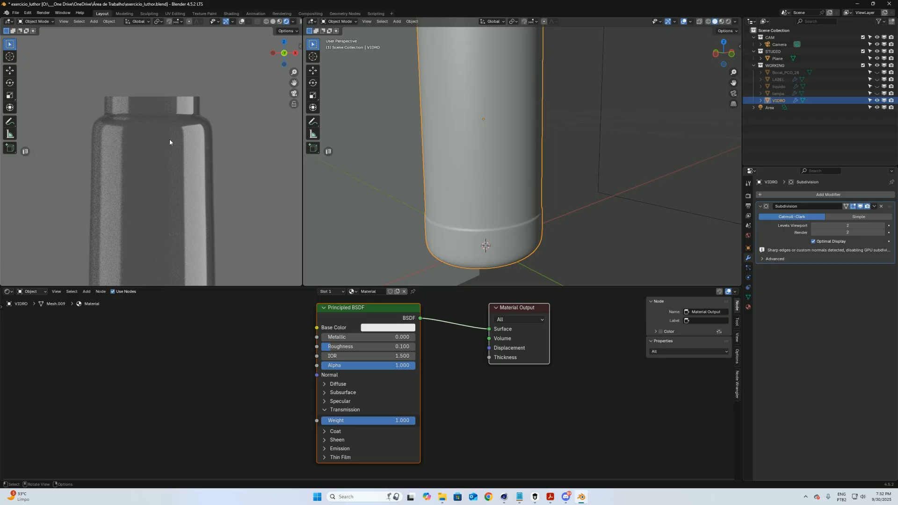
Step: Space the two nodes apart, add a Glass BSDF between them and connect it to the Material Output's Surface
middle_drag(364, 313, 348, 328)
drag(501, 315, 600, 318)
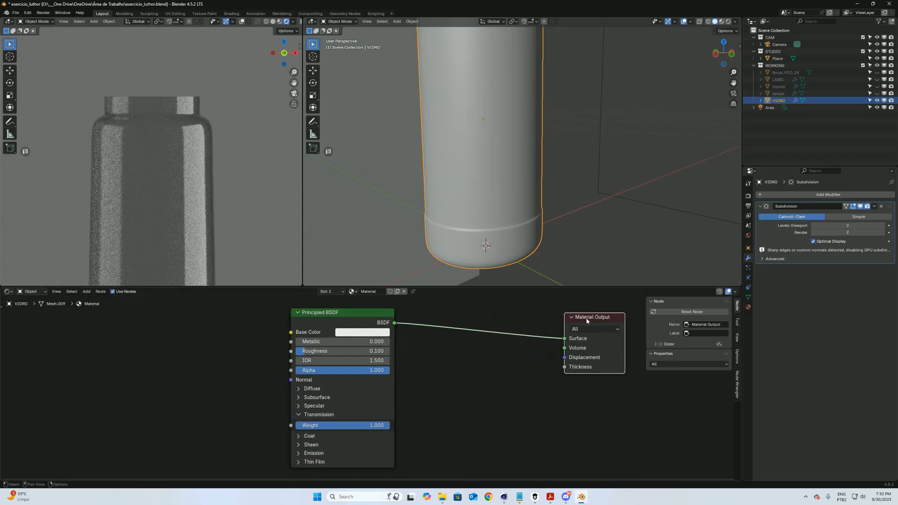
drag(373, 321, 307, 335)
key(shift+a)
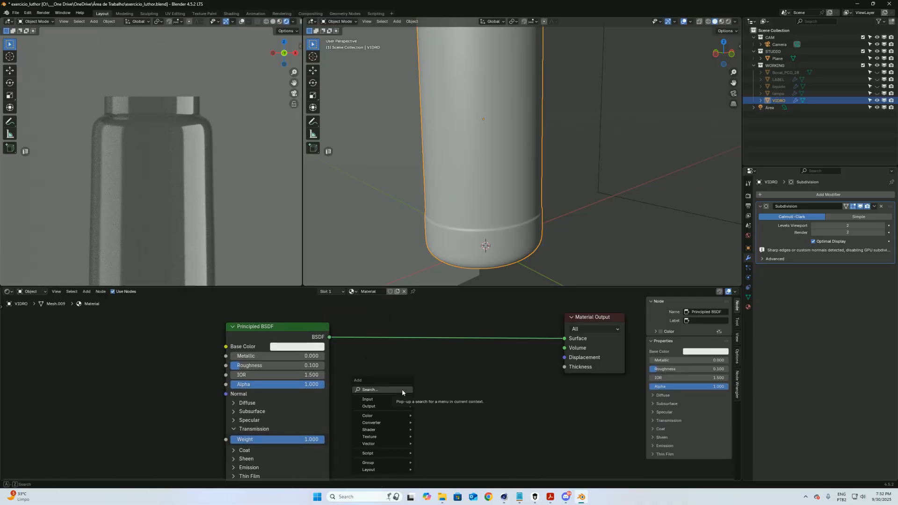
click(402, 389)
text(GLASS)
key(Return)
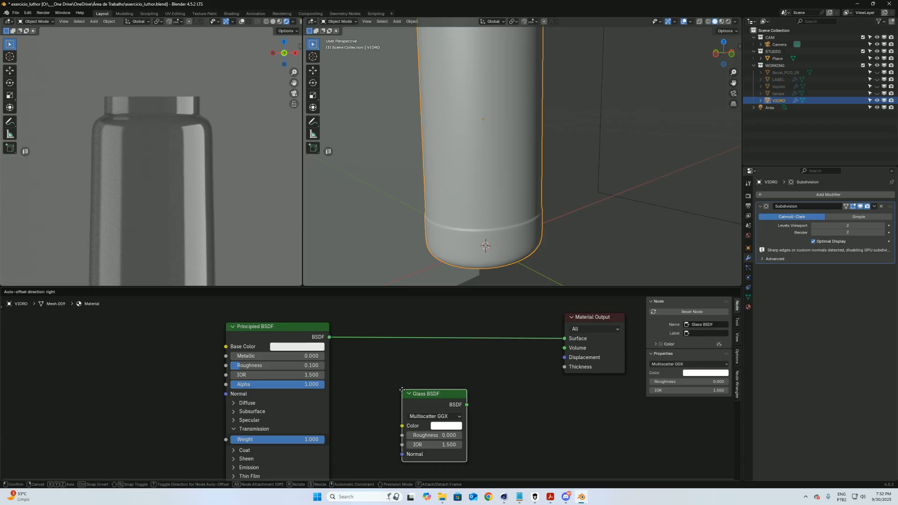
click(467, 394)
drag(463, 384, 565, 338)
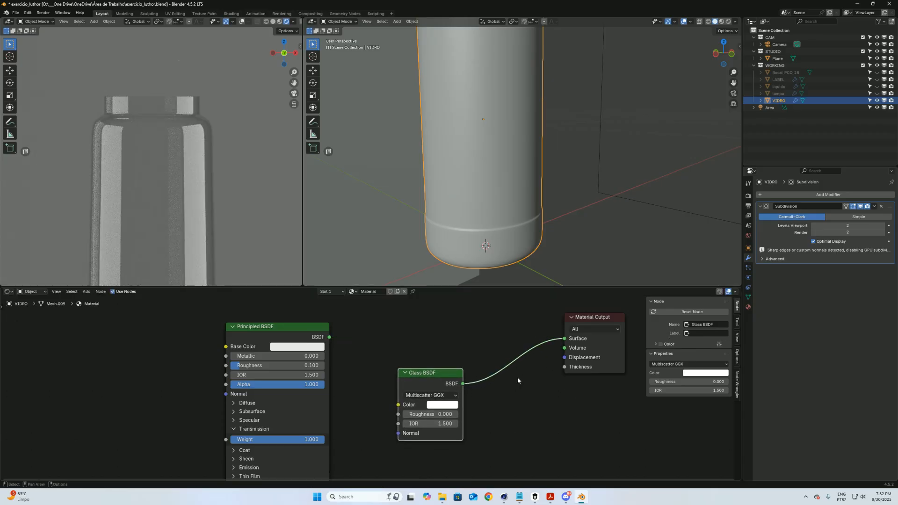
Step: Compare the Principled and Glass shaders on the output, keep Glass connected and set its IOR to 1.55
drag(330, 338, 565, 339)
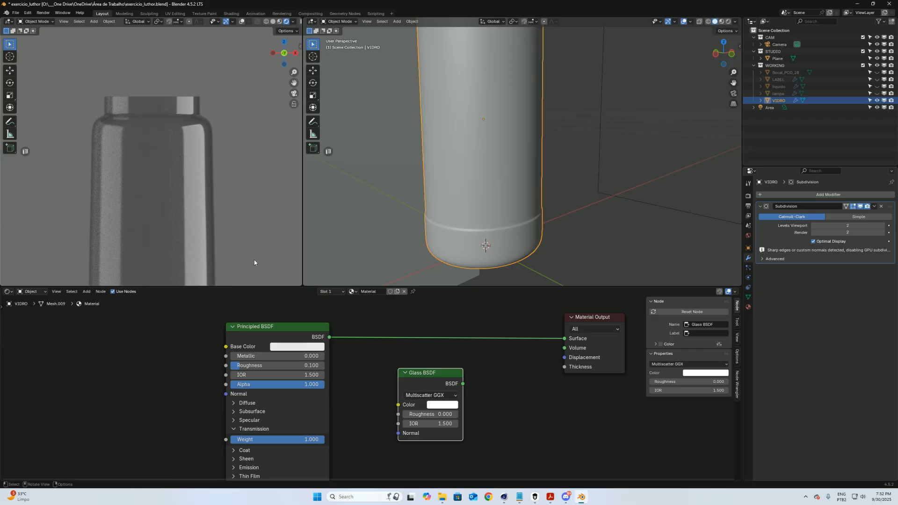
drag(464, 384, 565, 338)
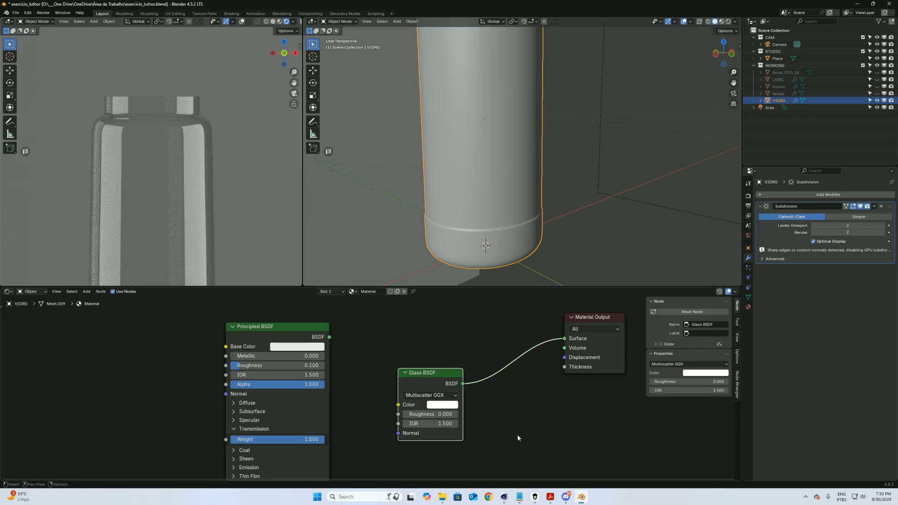
click(447, 424)
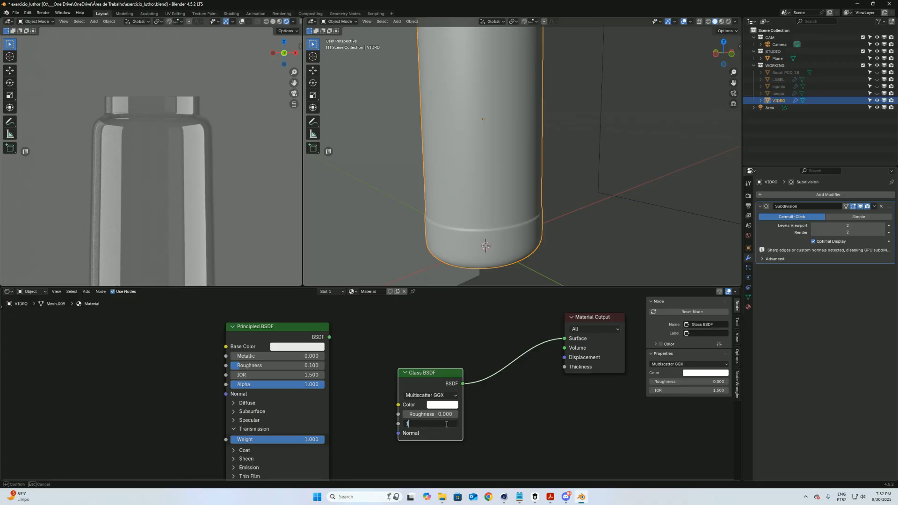
text(1.55)
key(Return)
click(442, 429)
click(450, 441)
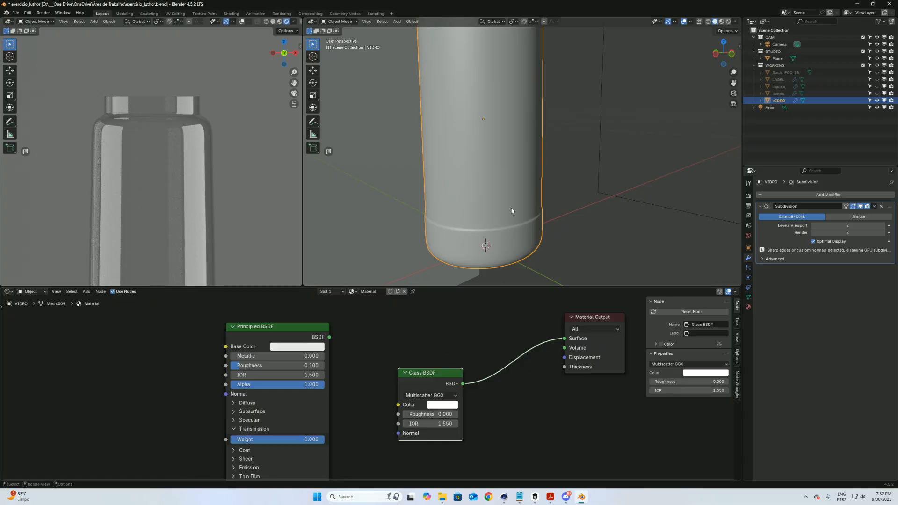
Step: Set the Glass BSDF's Roughness to 0.1 and inspect the rendered bottle neck
ctrl+middle_drag(247, 171, 247, 257)
shift+middle_drag(247, 257, 239, 200)
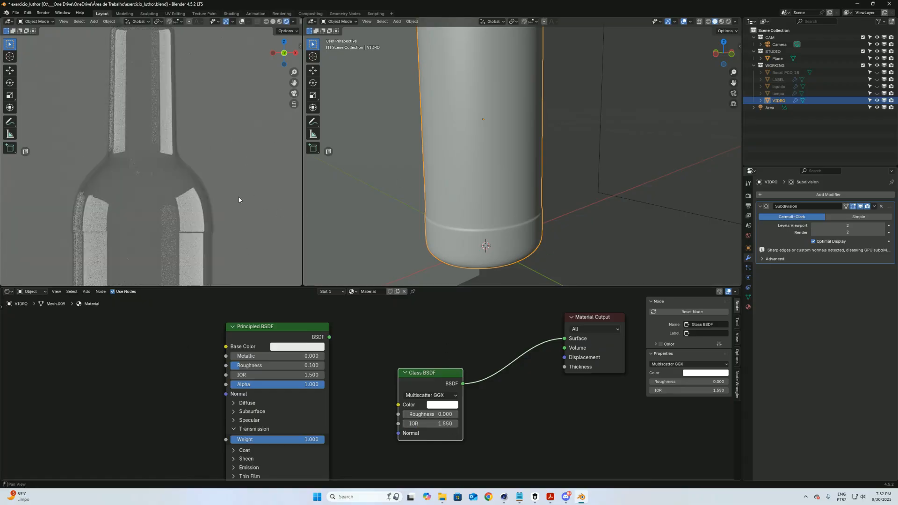
click(442, 413)
text(0.1)
key(Return)
ctrl+middle_drag(225, 177, 216, 105)
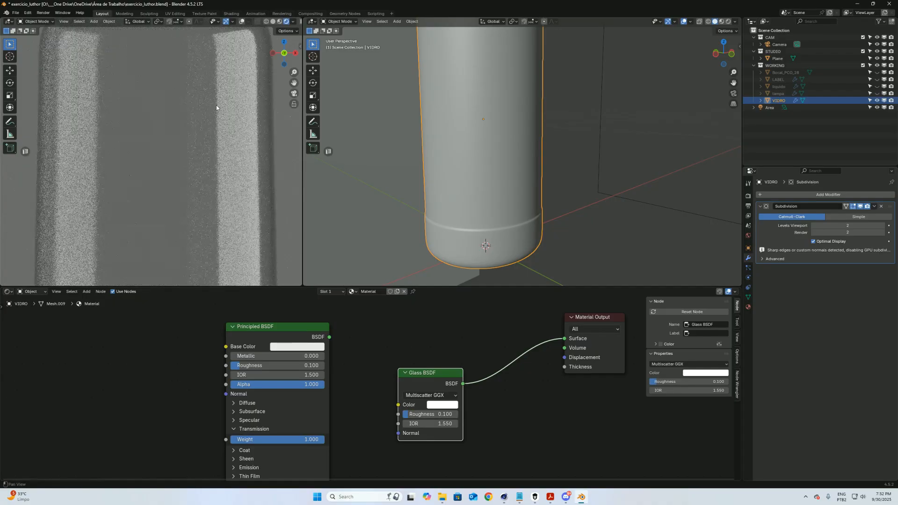
shift+middle_drag(218, 141, 219, 240)
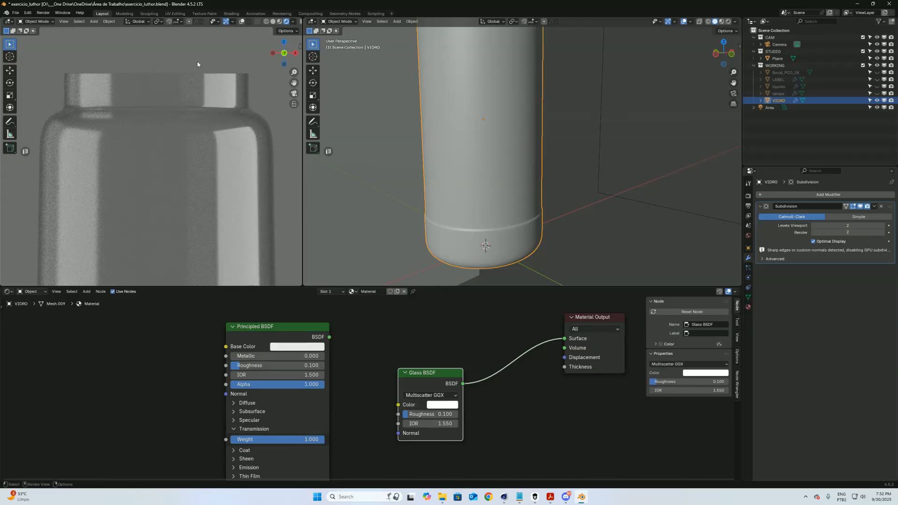
Step: Try Roughness values of 0.3 and 0.2 on the Glass BSDF, and return it to 0.1
click(439, 415)
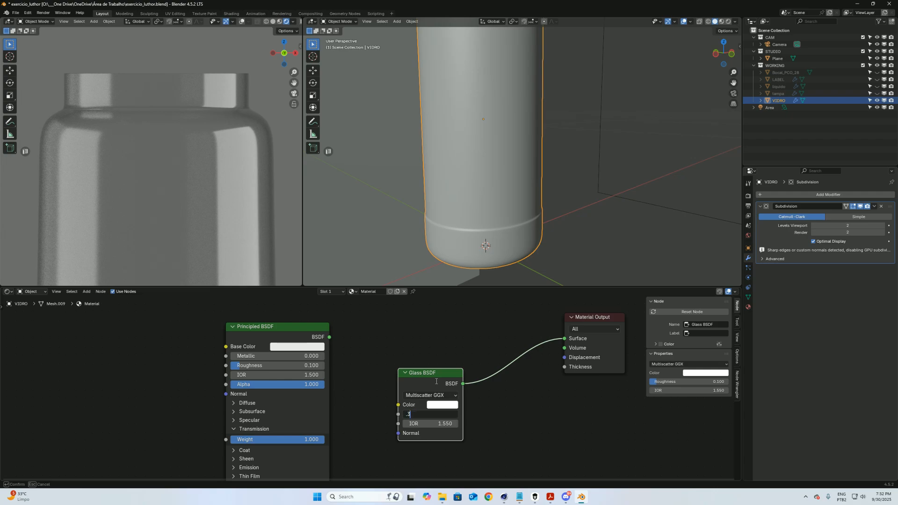
key(Return)
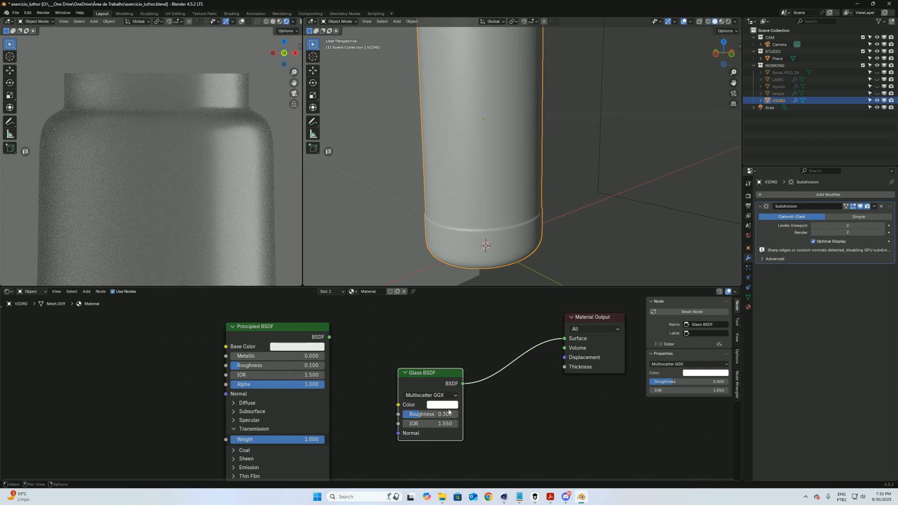
click(448, 414)
text(.2)
key(Return)
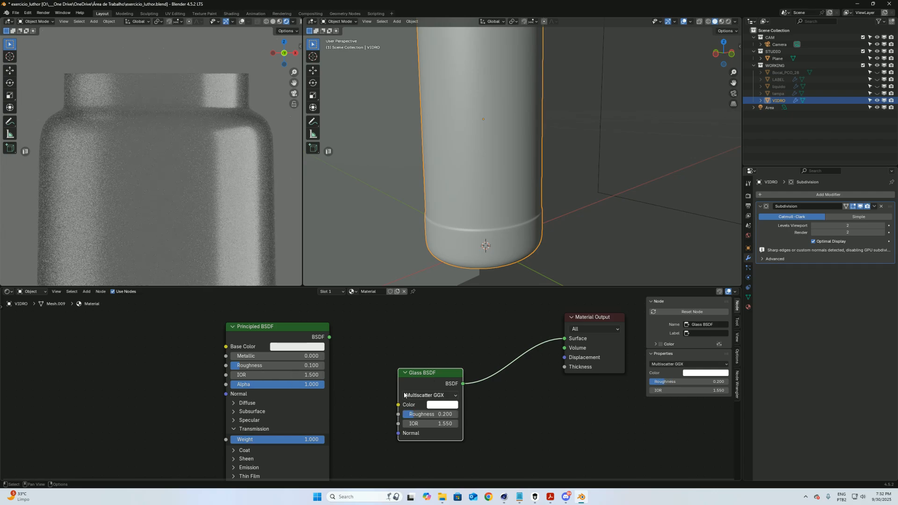
click(425, 414)
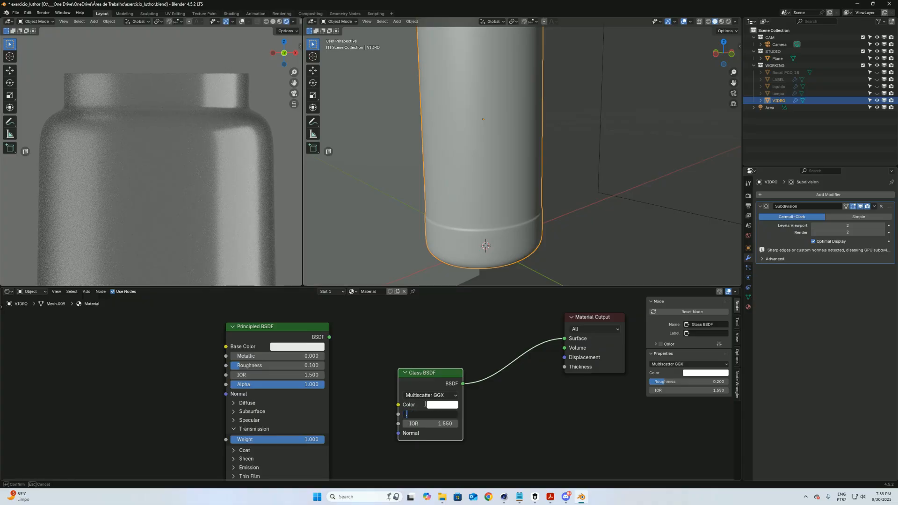
text(.1)
key(Return)
Step: Move the Principled BSDF and Glass BSDF nodes farther from the Material Output to free space in the graph
drag(305, 329, 215, 335)
drag(429, 373, 315, 393)
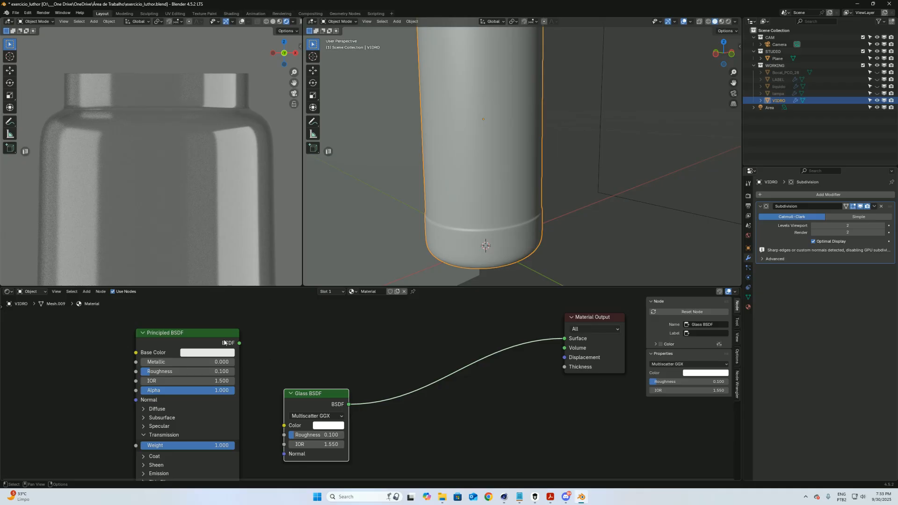
drag(225, 342, 159, 341)
Step: Add a Translucent BSDF above the Glass BSDF and connect it to the Material Output's Surface
middle_drag(303, 353, 299, 381)
key(shift+a)
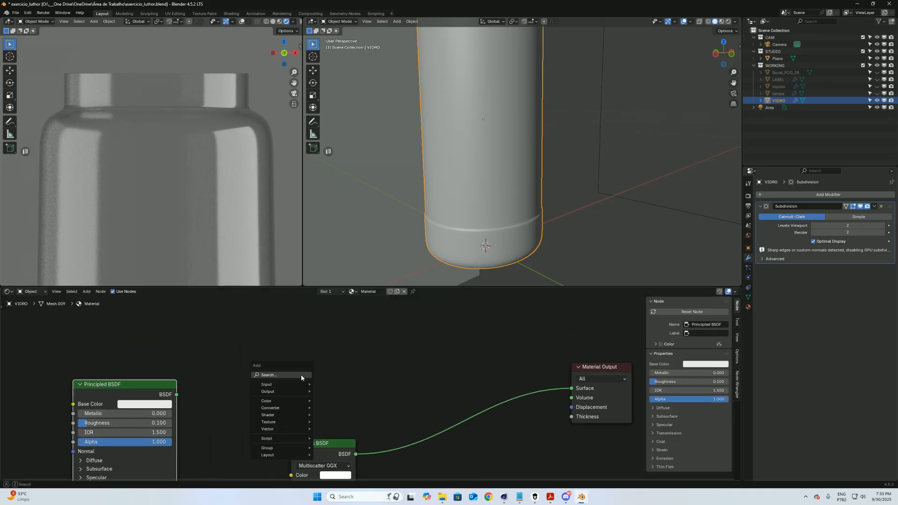
text(TRAN)
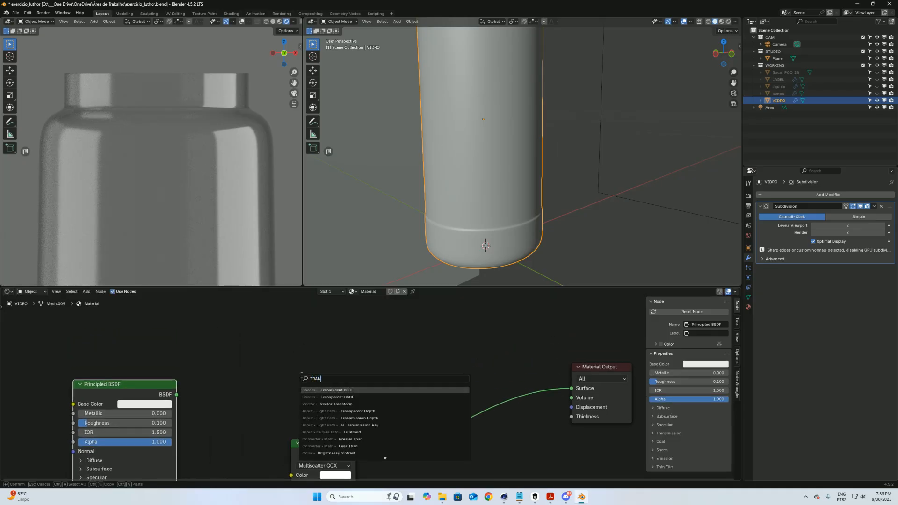
key(Return)
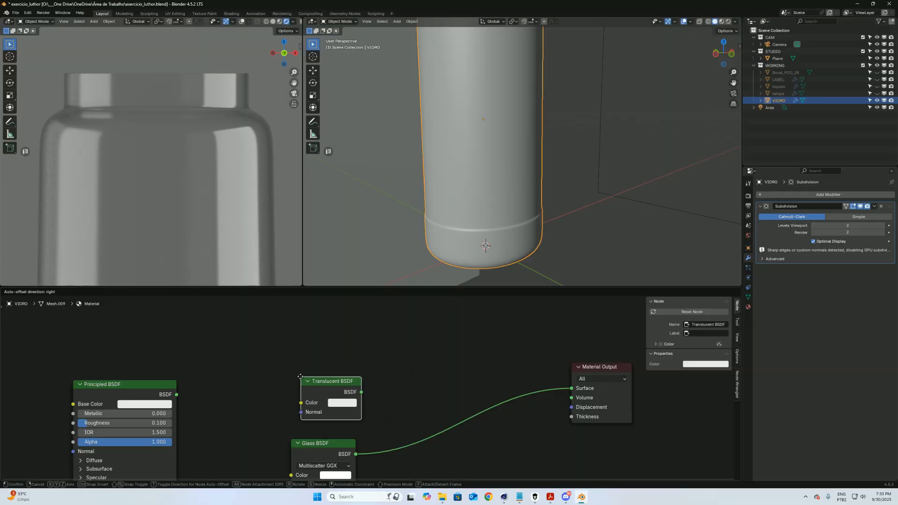
click(351, 393)
drag(360, 391, 579, 386)
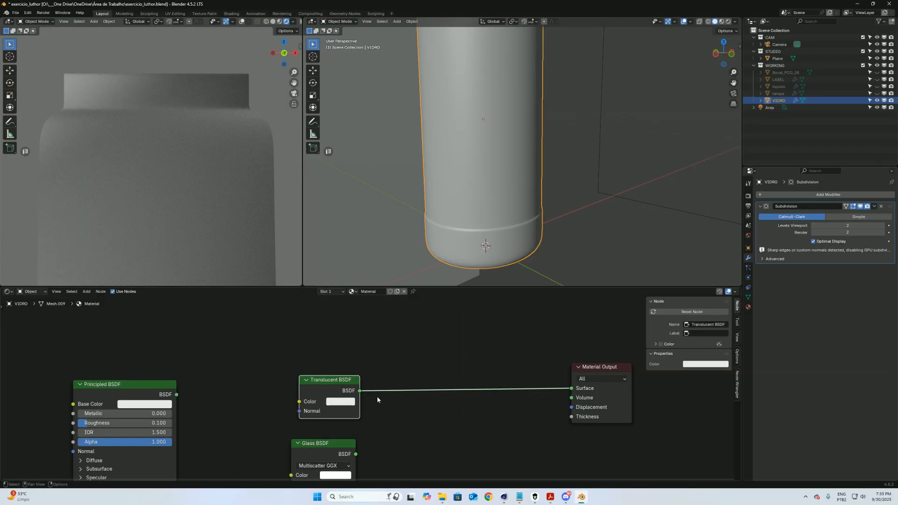
Step: Move the Translucent BSDF up, add a Transparent BSDF below it and try to connect it to the Material Output
drag(333, 379, 323, 333)
click(327, 379)
key(shift+a)
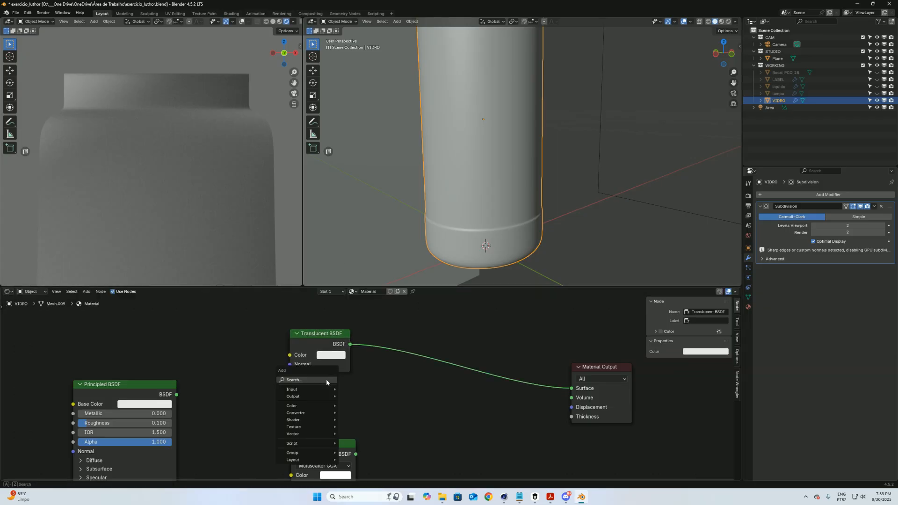
text(TRA)
click(362, 402)
click(352, 403)
drag(357, 402, 551, 395)
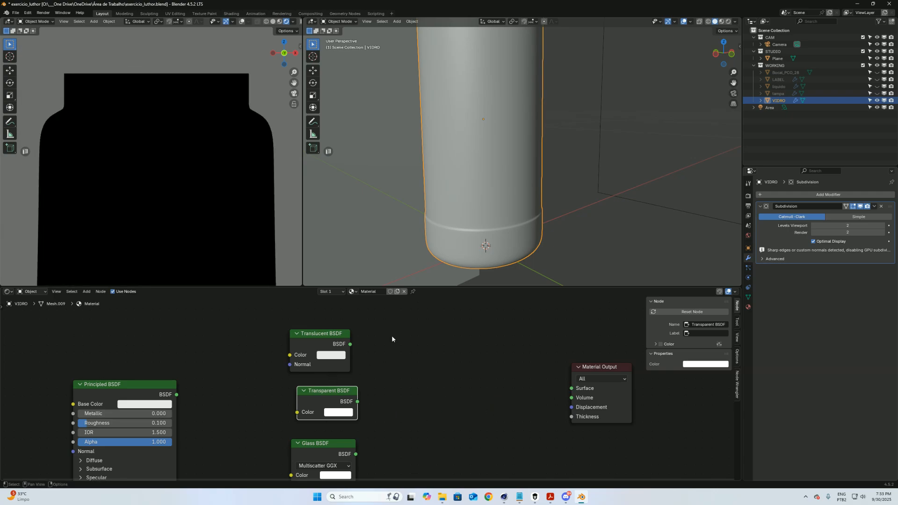
Step: Reconnect the Glass BSDF to the Material Output's Surface and delete the Translucent and Transparent BSDF nodes
drag(356, 455, 572, 388)
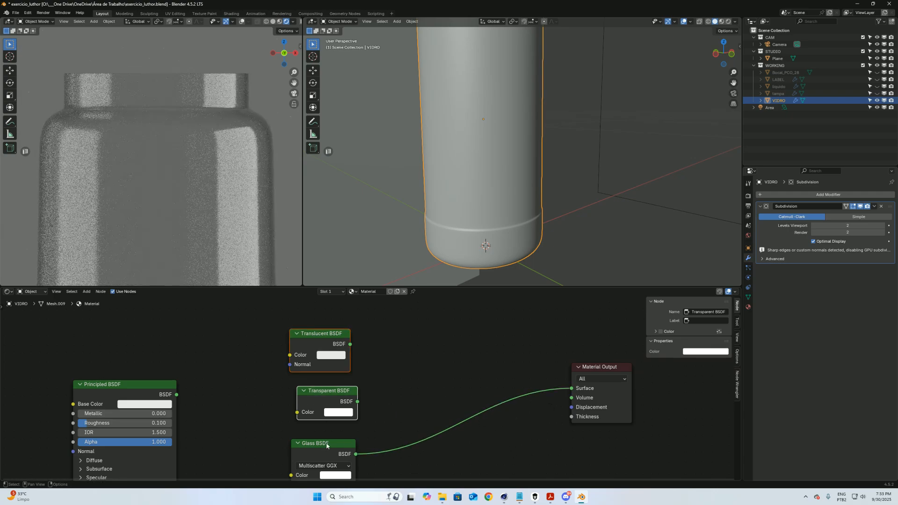
click(336, 443)
scroll(220, 410, down, 3)
middle_drag(245, 423, 290, 425)
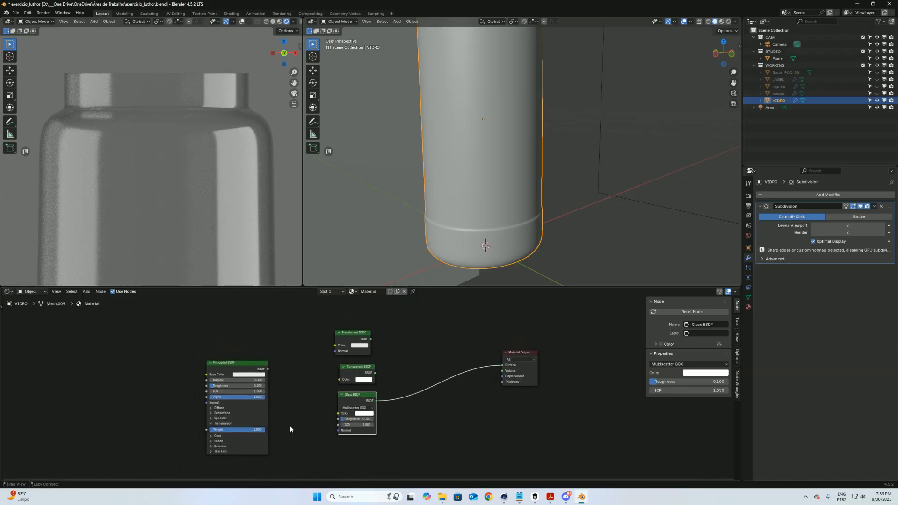
drag(239, 364, 273, 388)
drag(381, 324, 338, 376)
key(x)
Step: Place the Principled BSDF above the Glass BSDF and link its output to a new Mix Shader before the Material Output
drag(282, 388, 333, 463)
drag(379, 335, 447, 412)
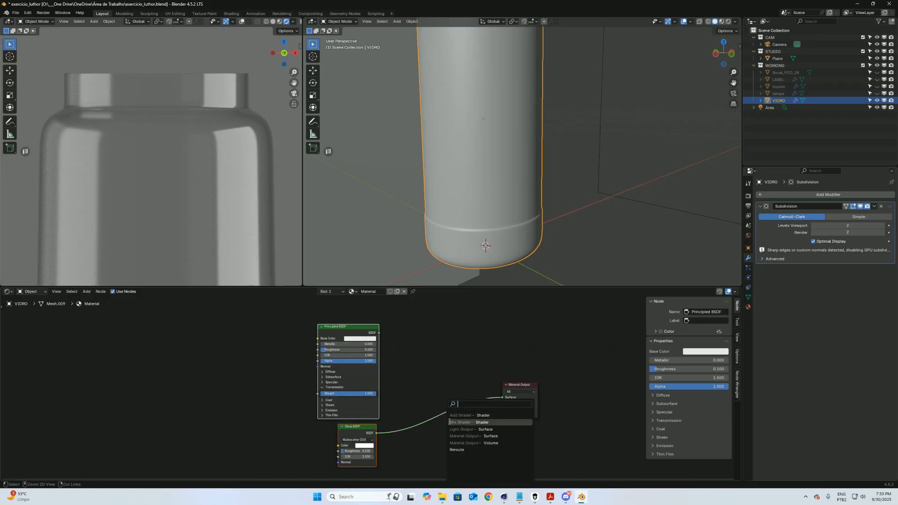
click(494, 423)
click(440, 439)
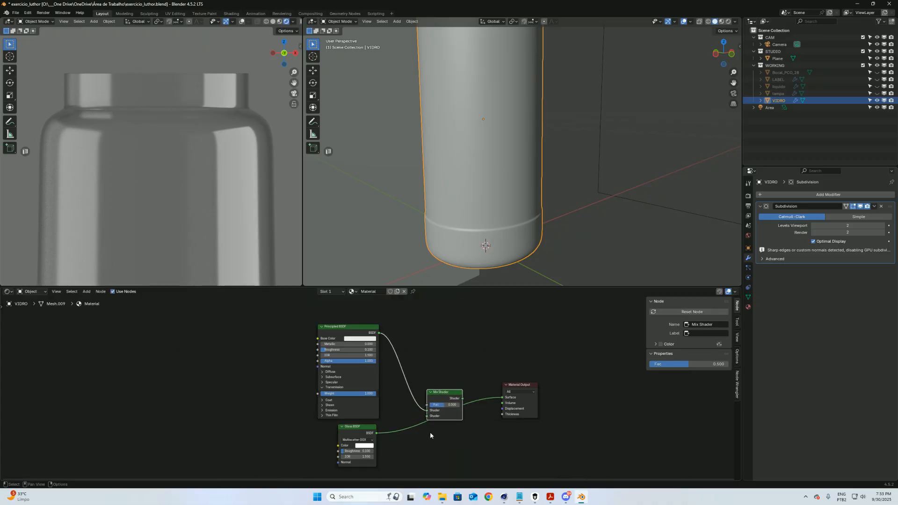
Step: Link the Glass BSDF to the Mix Shader's second shader input, set Fac to 0.850 and tidy the node positions
drag(377, 434, 428, 411)
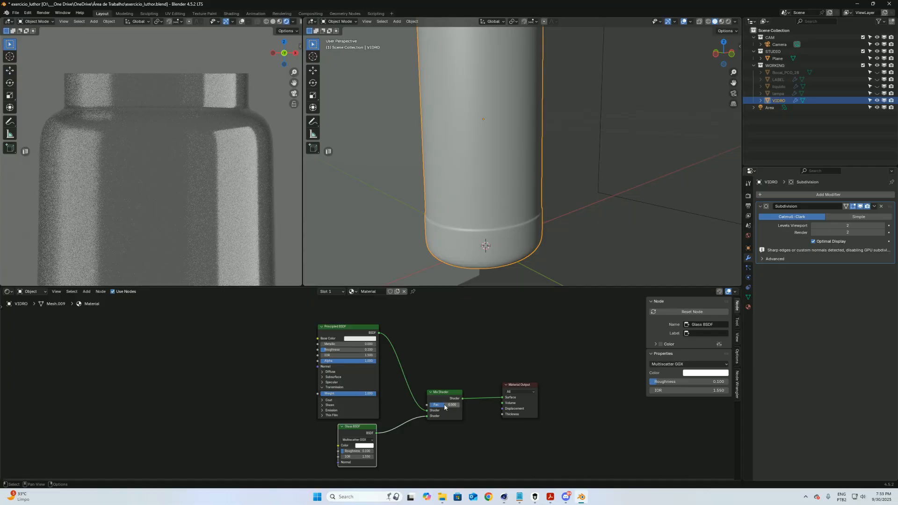
mouse_move(445, 405)
mouse_down()
mouse_move(474, 404)
mouse_move(448, 408)
mouse_move(455, 411)
mouse_move(449, 389)
mouse_up()
drag(361, 333, 366, 334)
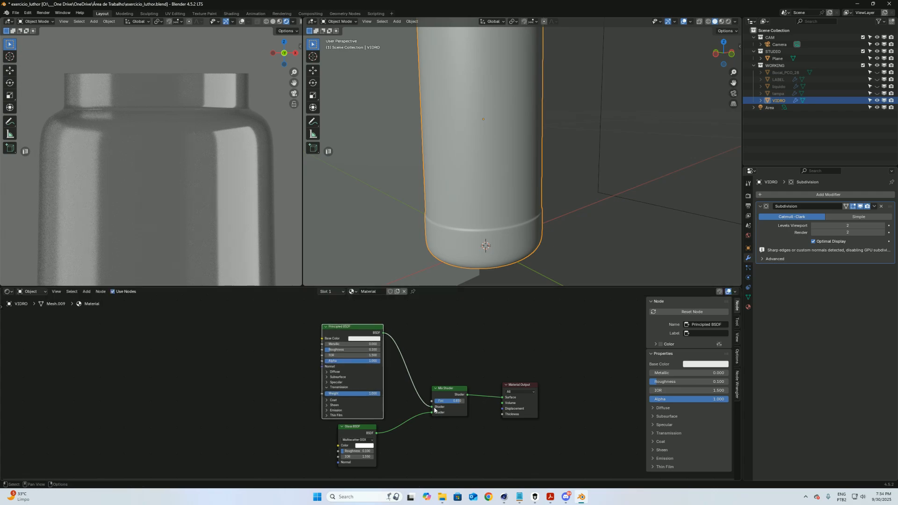
drag(366, 429, 372, 430)
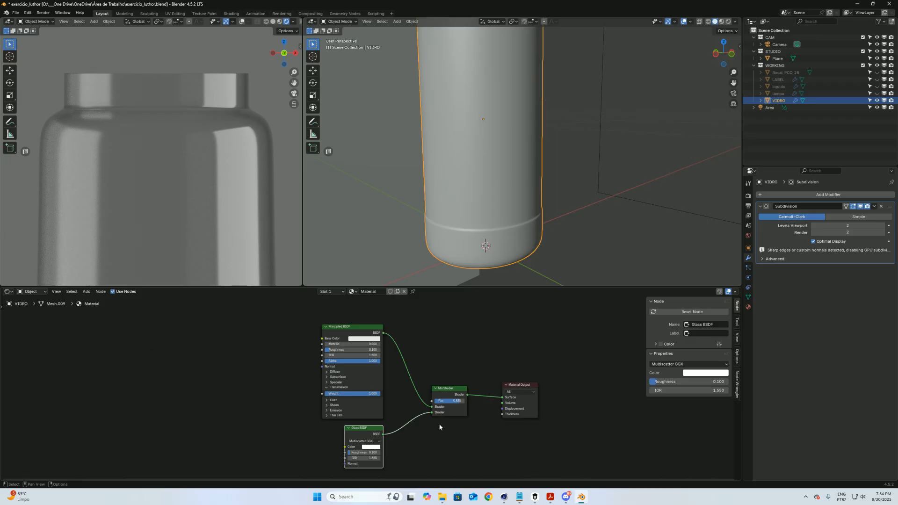
ctrl+middle_drag(439, 421, 481, 419)
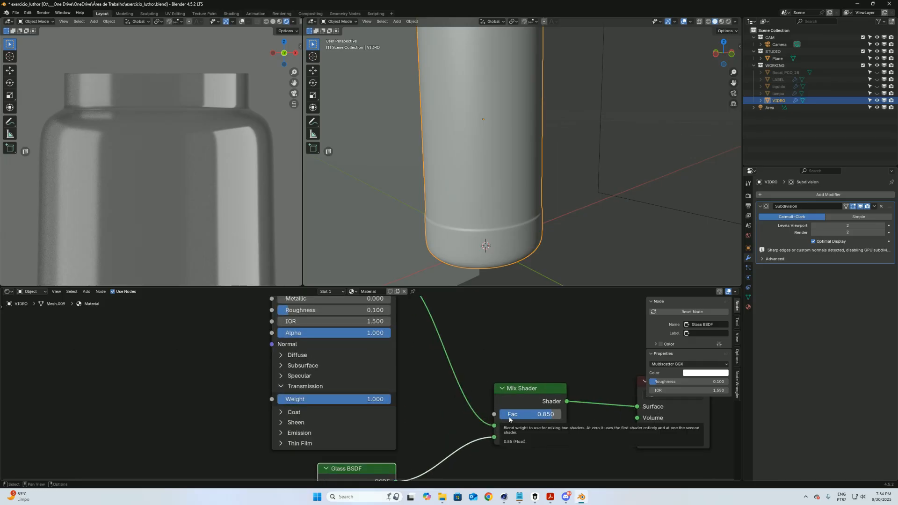
Step: Examine the bottle's glass render from neck to base, then check the surrounding backdrop and light setup
ctrl+middle_drag(228, 170, 208, 181)
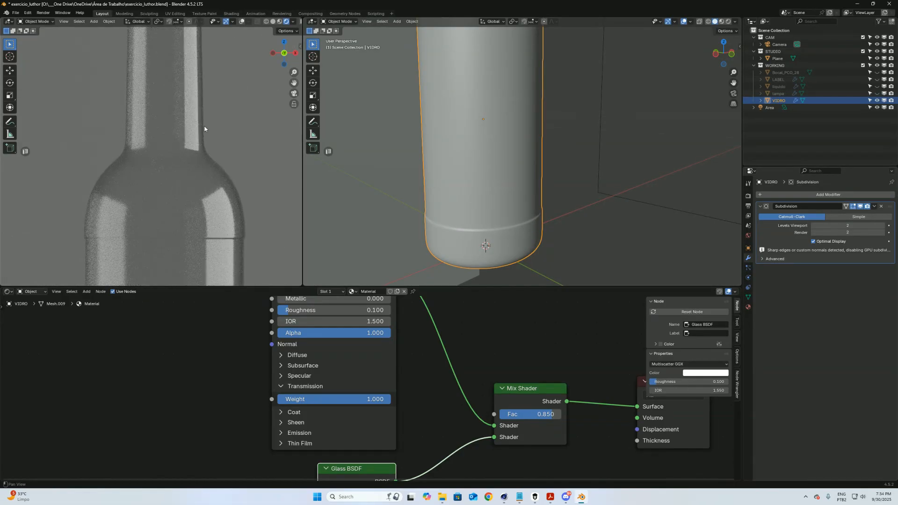
key(KP_0)
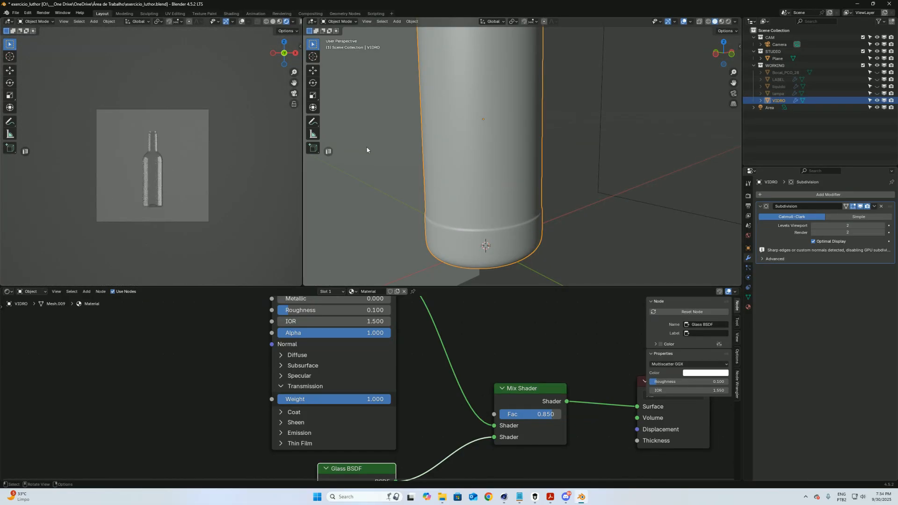
click(367, 148)
ctrl+middle_drag(463, 113, 498, 97)
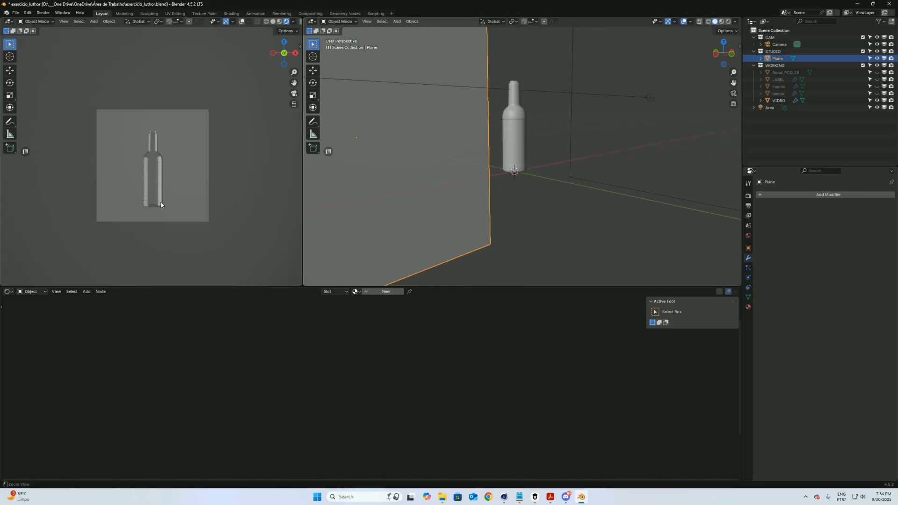
scroll(169, 202, up, 8)
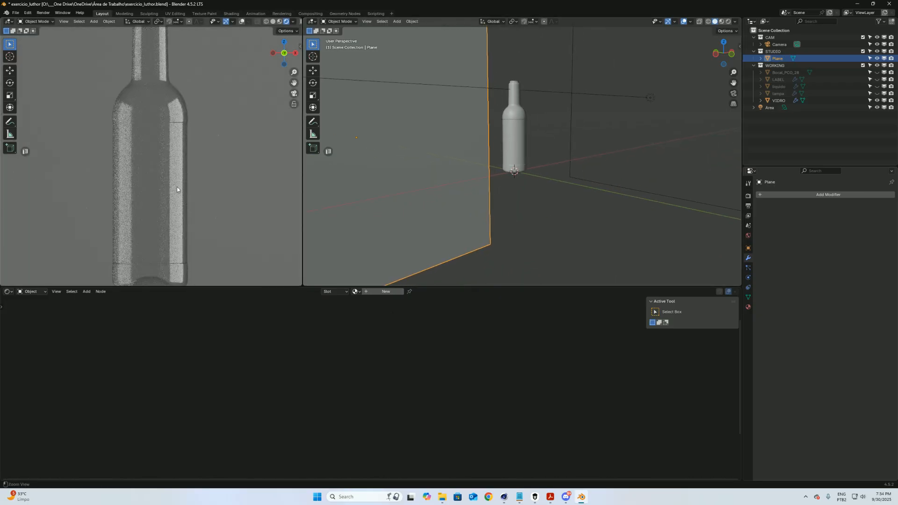
shift+middle_drag(171, 268, 173, 231)
shift+middle_drag(161, 145, 171, 198)
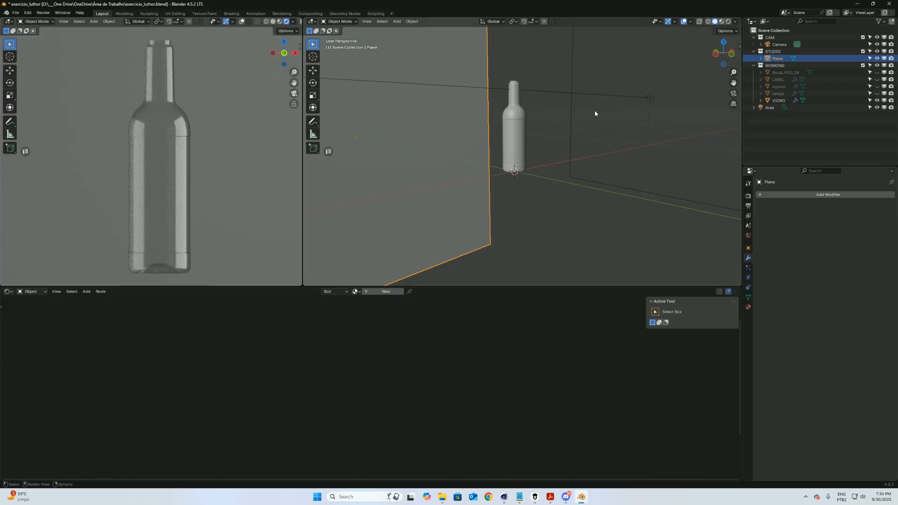
scroll(602, 124, down, 6)
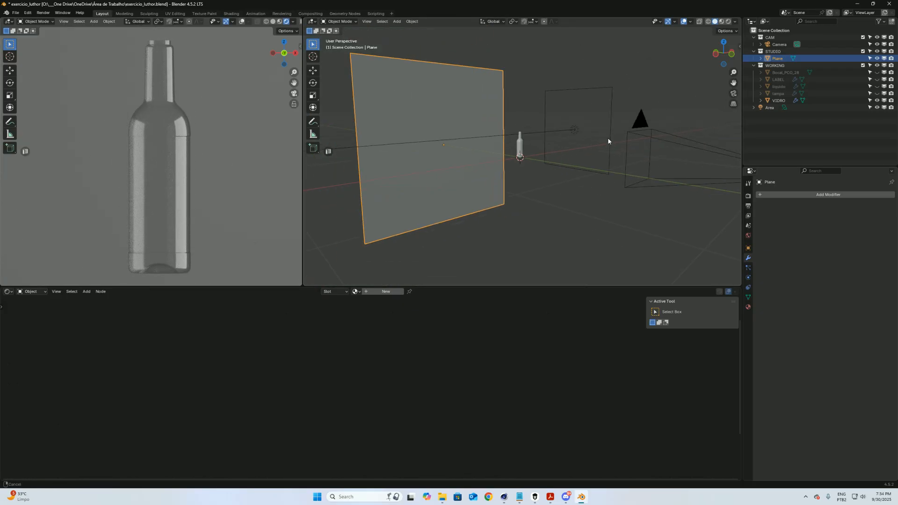
Step: Select the area light, show the scene from the top and set the bottle preview to solid shading
click(577, 130)
middle_drag(576, 130, 551, 117)
key(KP_7)
click(273, 21)
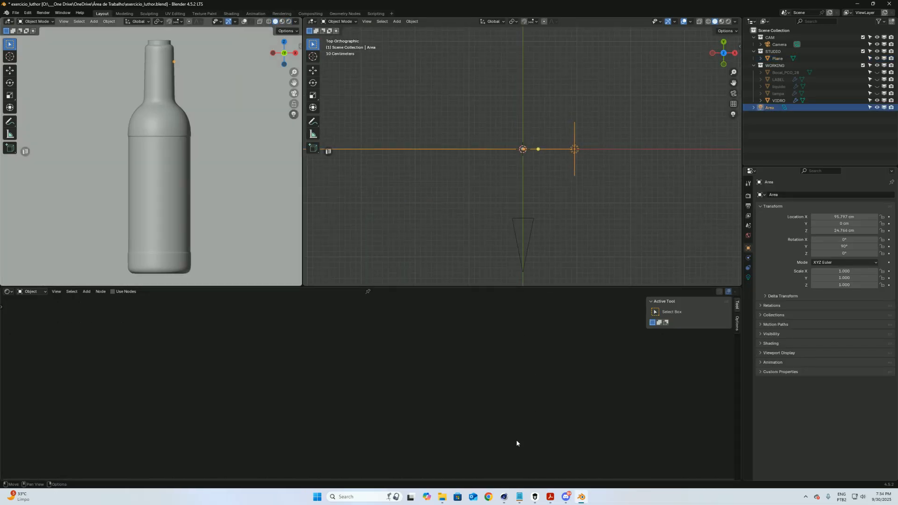
Step: Switch to Cinema 4D and examine how the lights are arranged around the reference bottle
click(508, 499)
scroll(470, 272, down, 5)
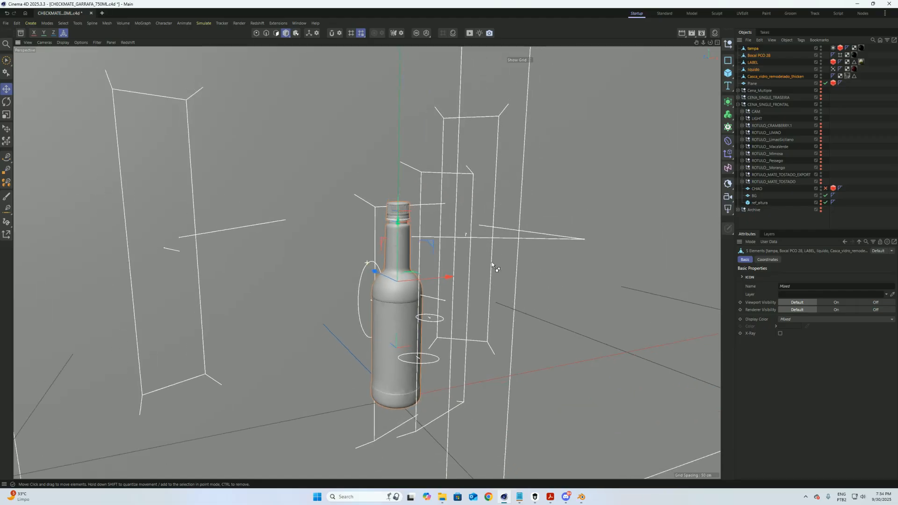
alt+drag(463, 299, 484, 321)
alt+drag(380, 264, 471, 215)
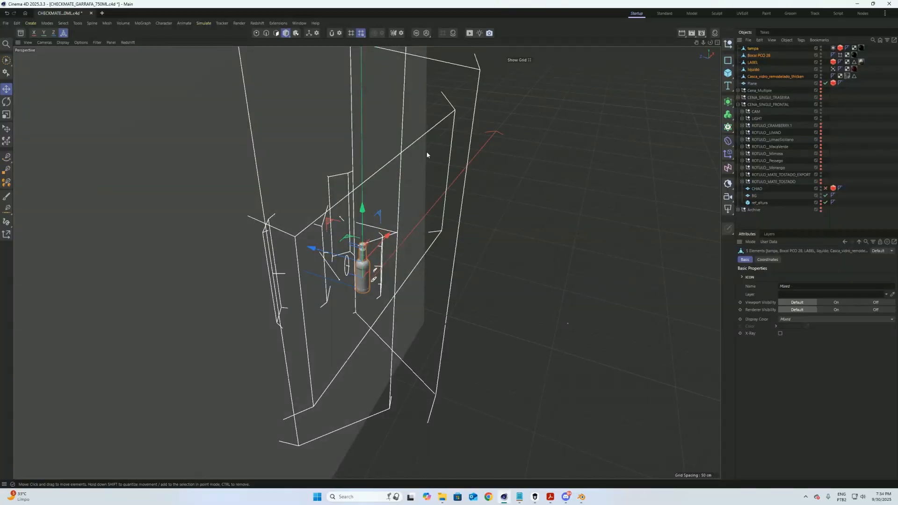
alt+drag(463, 167, 380, 272)
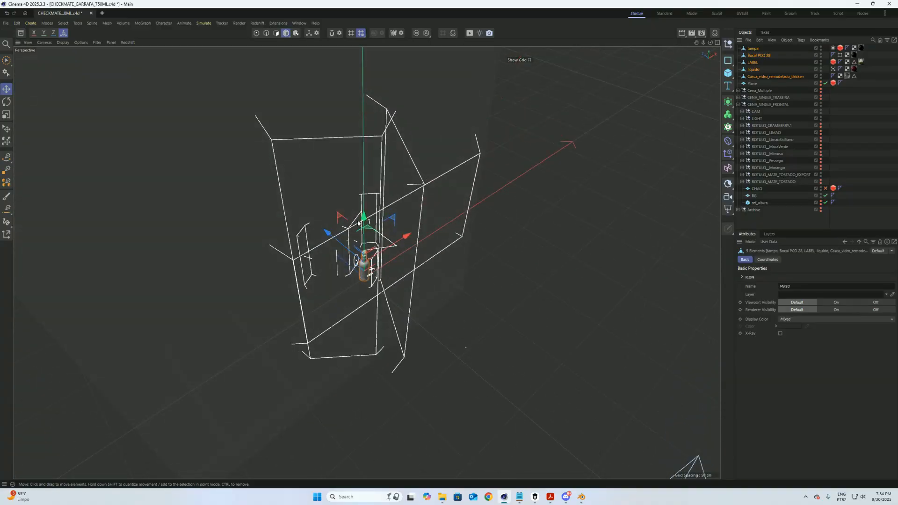
alt+drag(380, 257, 395, 239)
scroll(378, 223, up, 5)
alt+right_drag(378, 221, 396, 233)
mouse_move(396, 233)
alt+mouse_down()
mouse_move(368, 262)
mouse_move(391, 236)
mouse_move(398, 276)
mouse_move(395, 228)
mouse_move(403, 240)
alt+mouse_up()
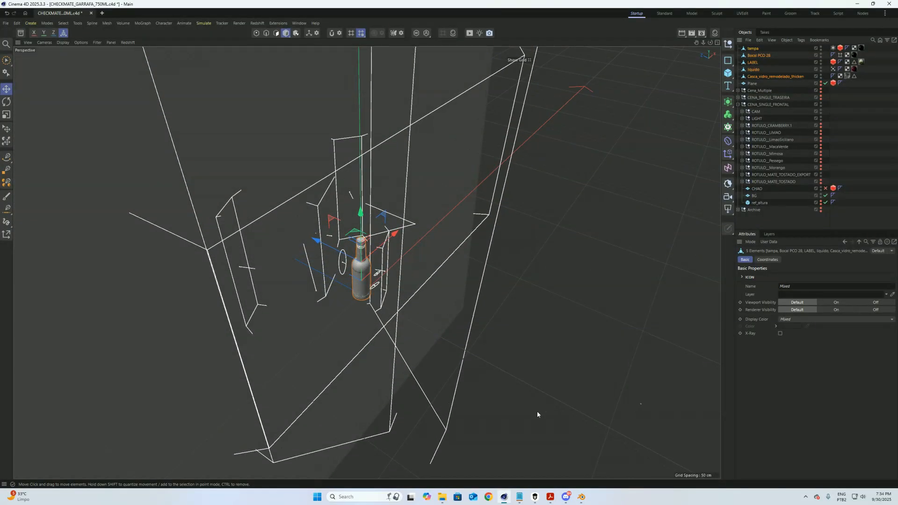
Step: Return to Blender and restore rendered shading in the bottle preview
click(503, 497)
shift+middle_drag(503, 139, 504, 187)
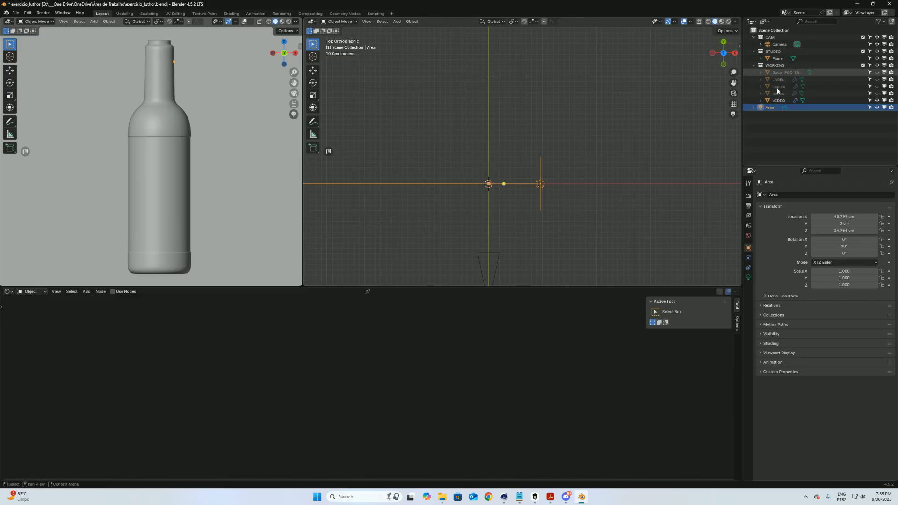
click(289, 21)
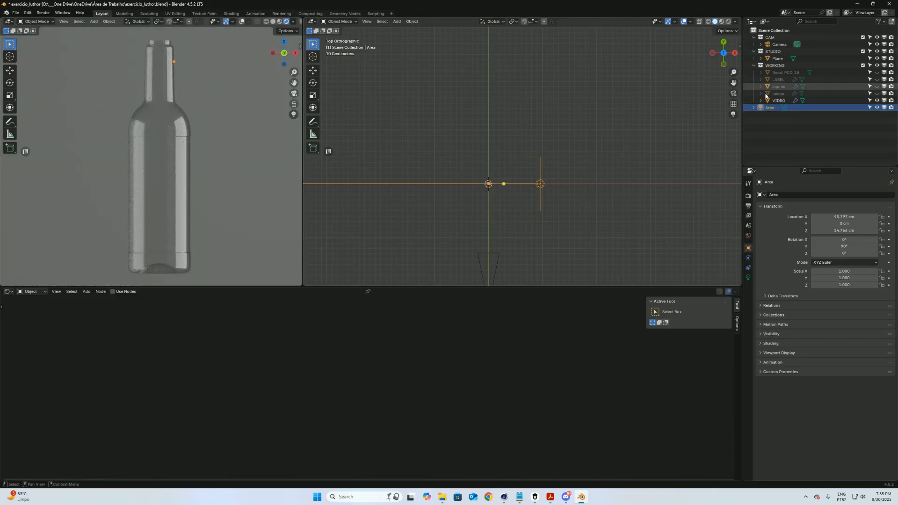
Step: Move the area light into a new collection named LIGHT and place that collection between CAM and STUDIO
key(m)
click(759, 110)
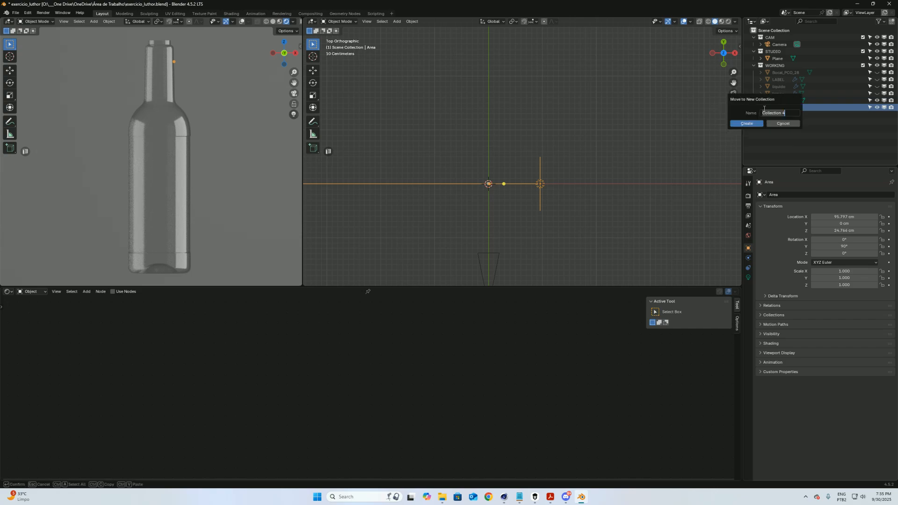
text(LIGHT)
key(Return)
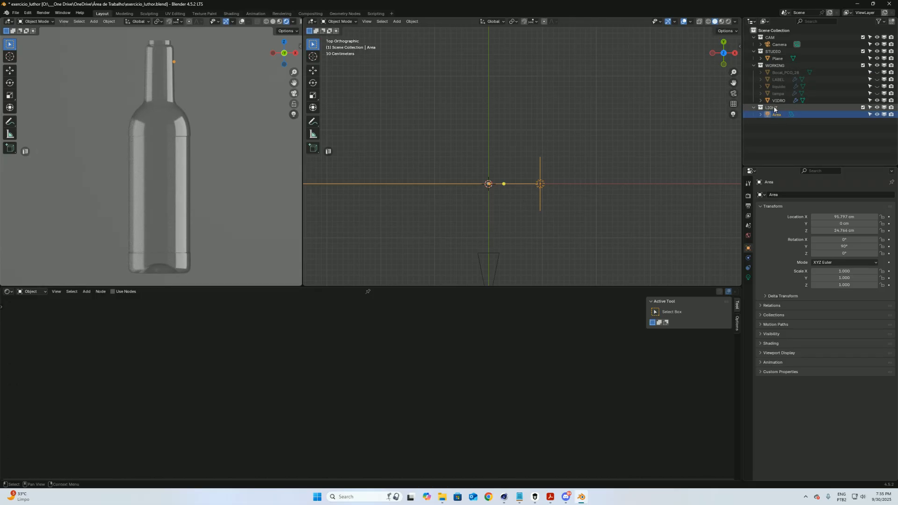
drag(774, 107, 779, 50)
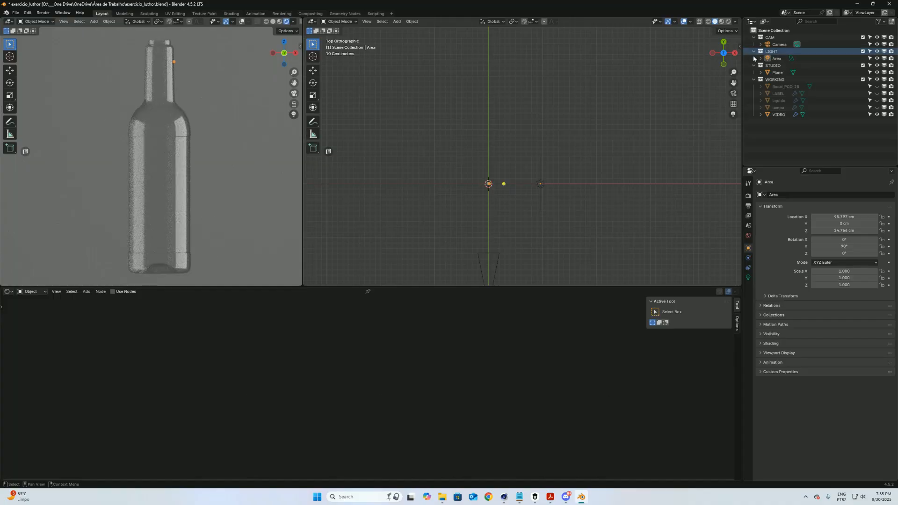
click(776, 64)
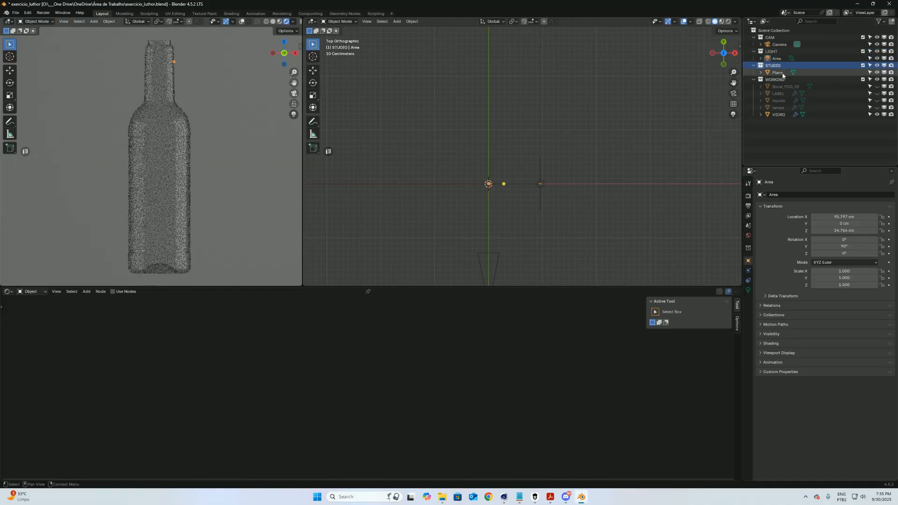
Step: Rotate the area light by about 66° in top view and move it behind the bottle, to about X 51.5 cm, Y 167.3 cm
click(777, 58)
key(r)
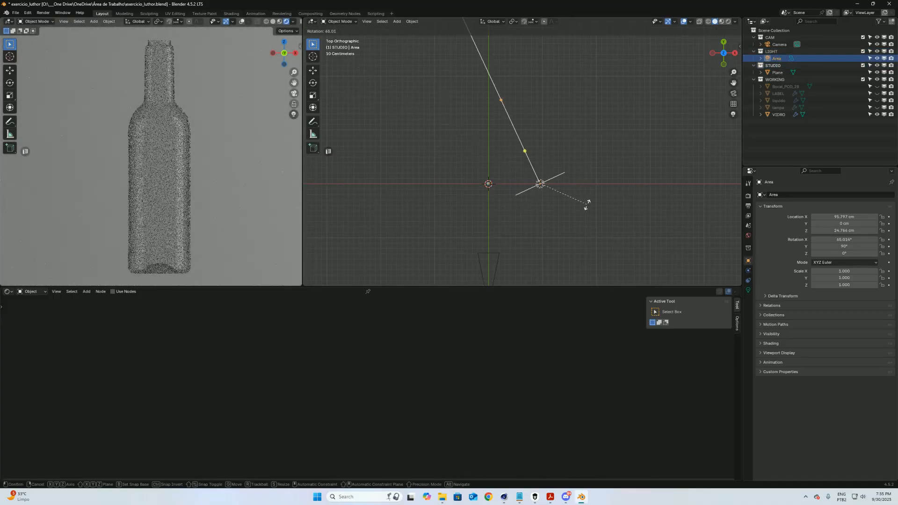
click(582, 195)
key(g)
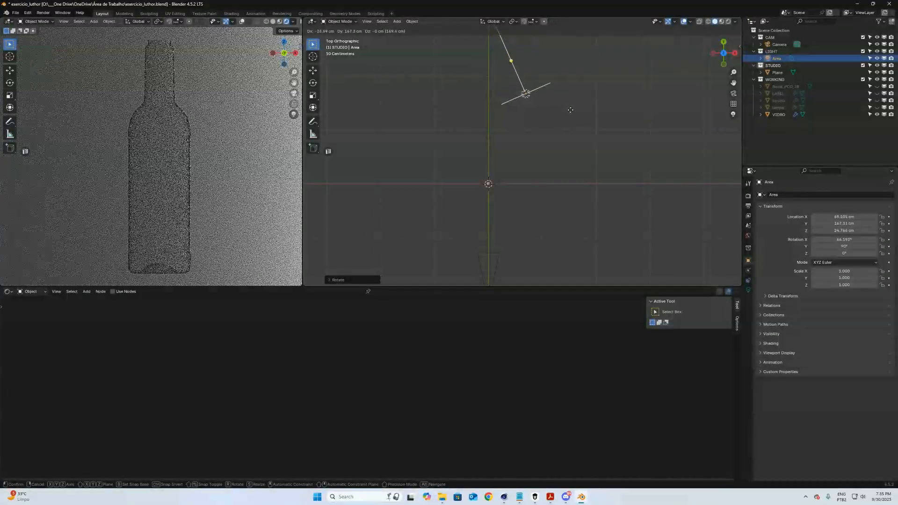
click(561, 109)
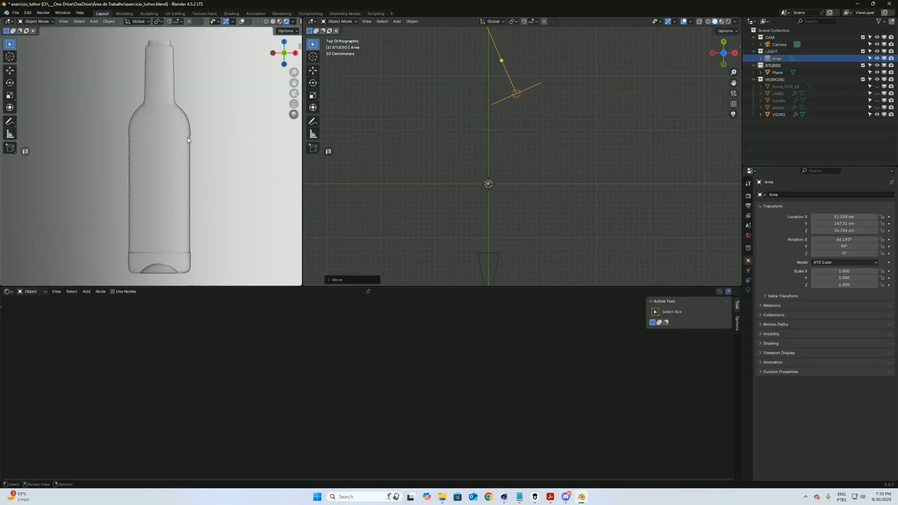
Step: Select the VIDRO bottle and set its Mix Shader Fac to 0.900
click(492, 187)
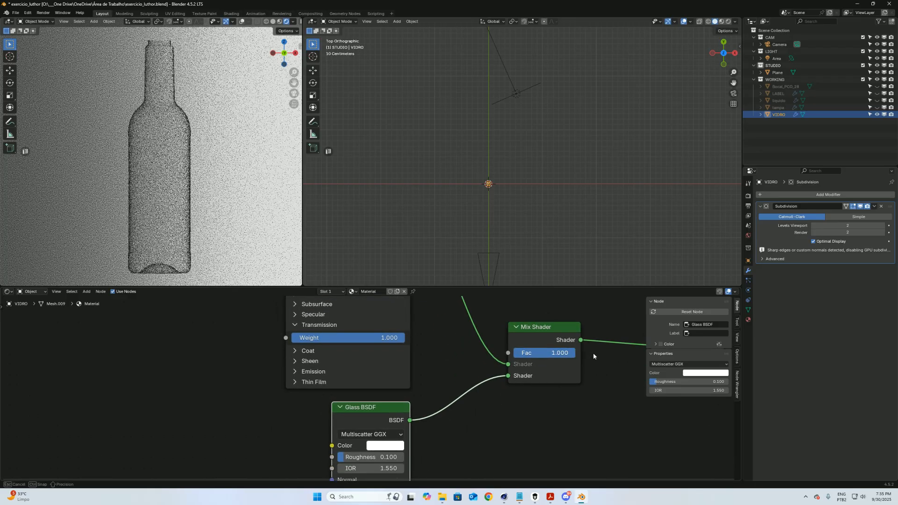
mouse_move(590, 354)
mouse_down()
mouse_move(528, 354)
mouse_move(580, 353)
mouse_up()
middle_drag(482, 431, 488, 390)
Step: Try IOR values of 1.300, 2.000 and 1.500 on the Glass BSDF
drag(397, 426, 378, 426)
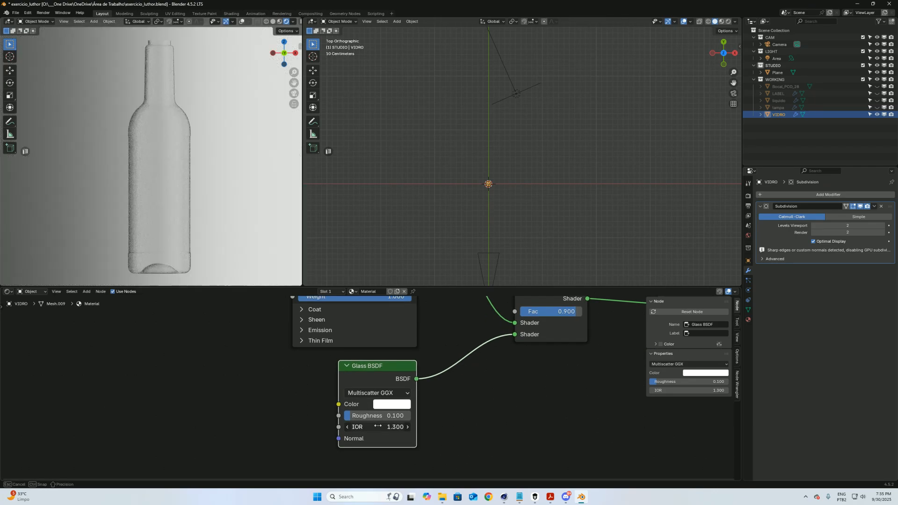
click(386, 428)
text(2)
key(Return)
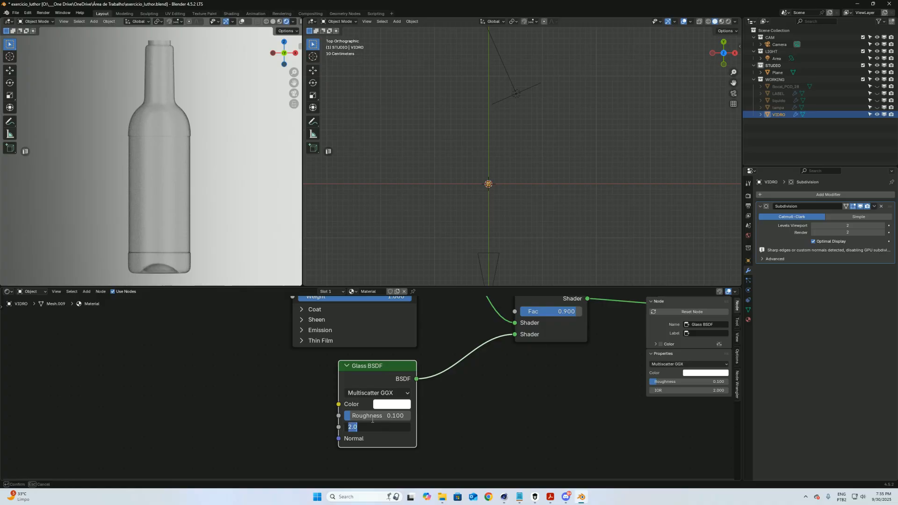
key(Return)
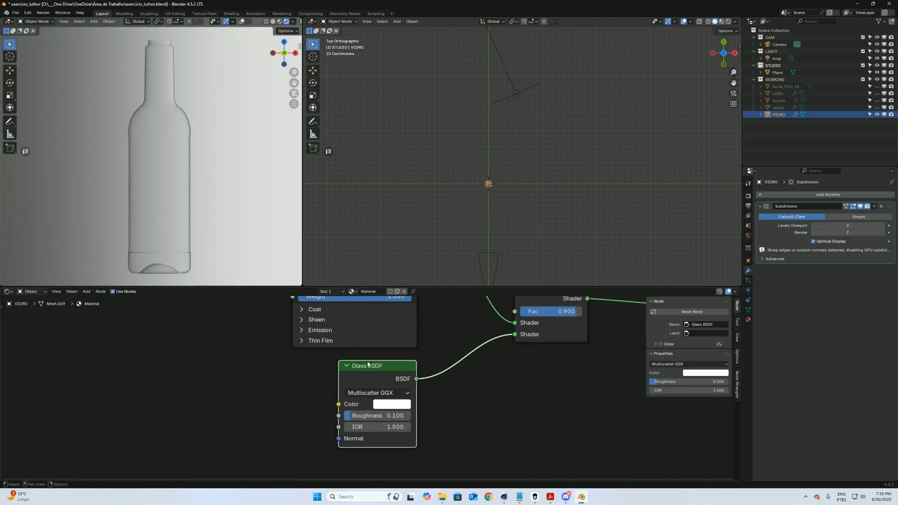
Step: Set the Glass BSDF's IOR to 1.870
click(396, 421)
text(1.87)
key(Return)
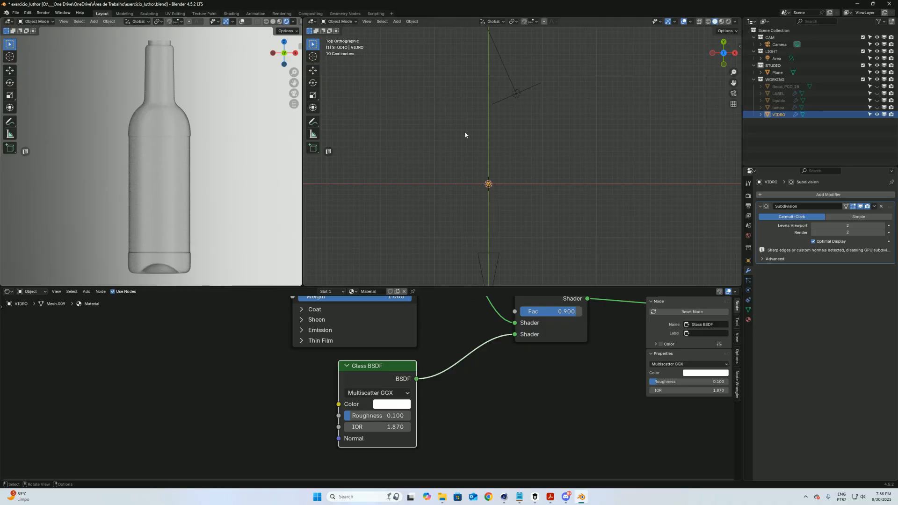
Step: Move the backdrop plane and the area light together along the Y axis, closer to the bottle
middle_drag(511, 130, 508, 150)
click(520, 150)
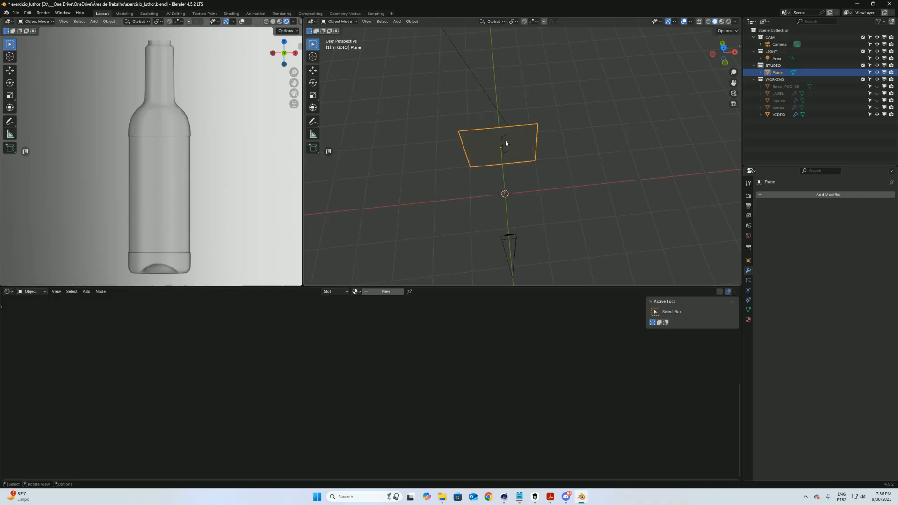
shift+click(506, 143)
key(g)
key(y)
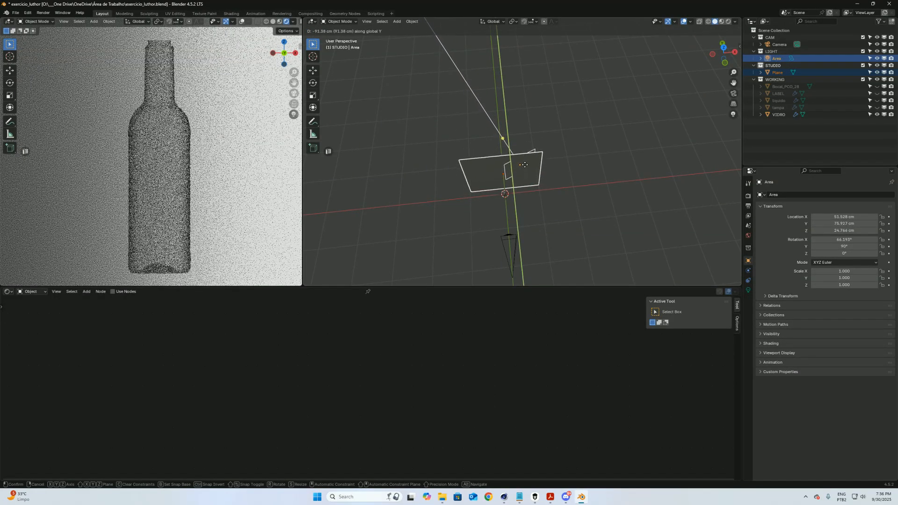
click(533, 151)
Step: Move the area light alone to about X 42.9 cm, Y 75.2 cm and scale it down to about 0.43
click(533, 145)
key(KP_7)
key(g)
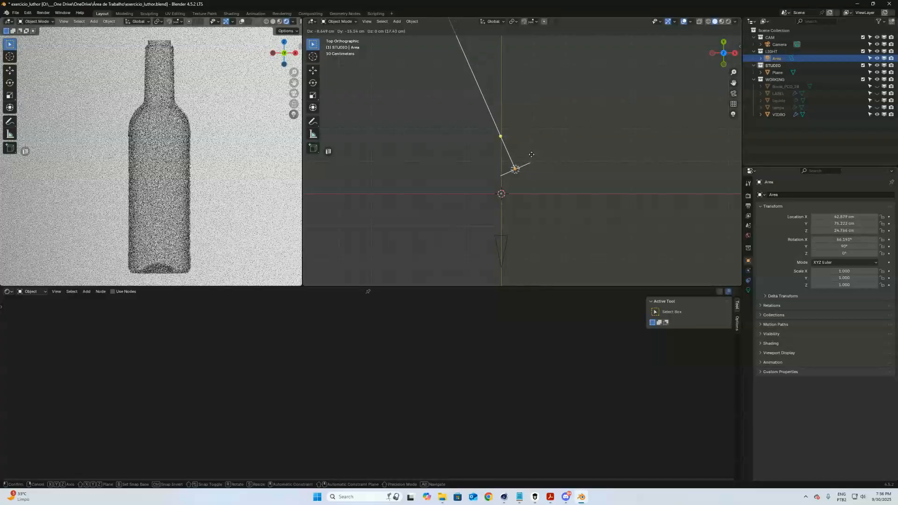
click(529, 154)
key(s)
click(540, 157)
Step: Move the area light along Y to about 65.3 cm and shrink it to a scale of about 0.16
middle_drag(539, 157, 509, 156)
key(g)
key(y)
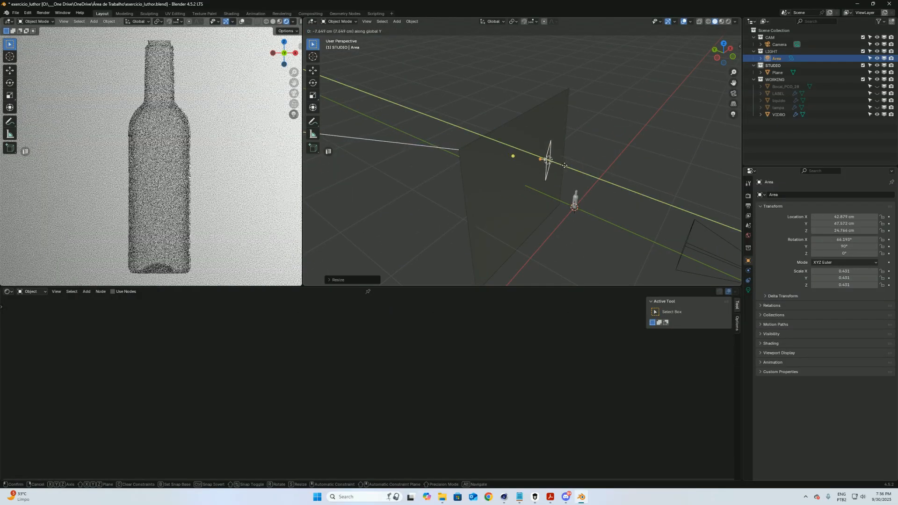
click(566, 164)
key(s)
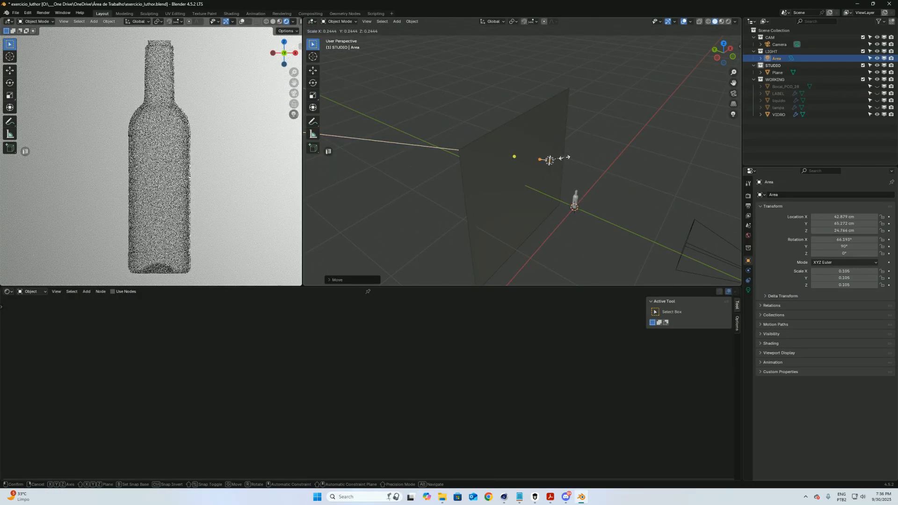
click(577, 154)
key(KP_1)
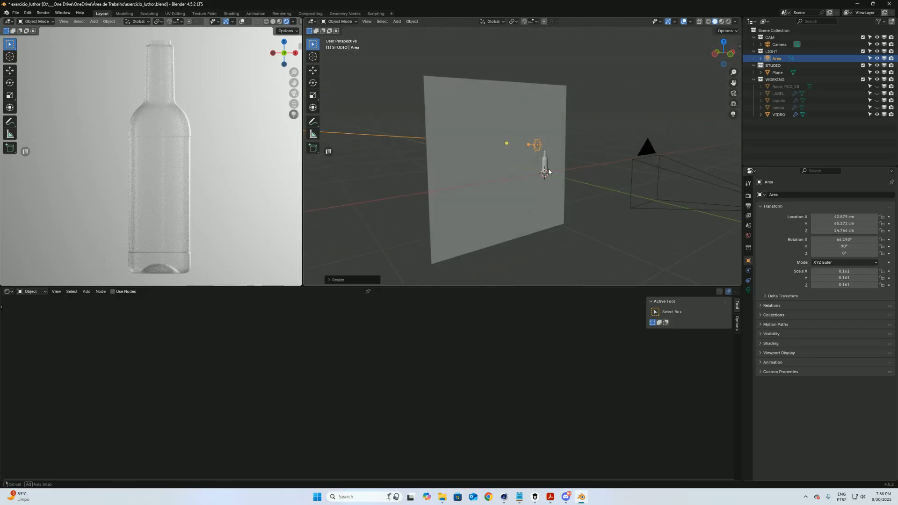
Step: Move the area light in the front view to about X 14.7 cm, Z 16.1 cm
key(g)
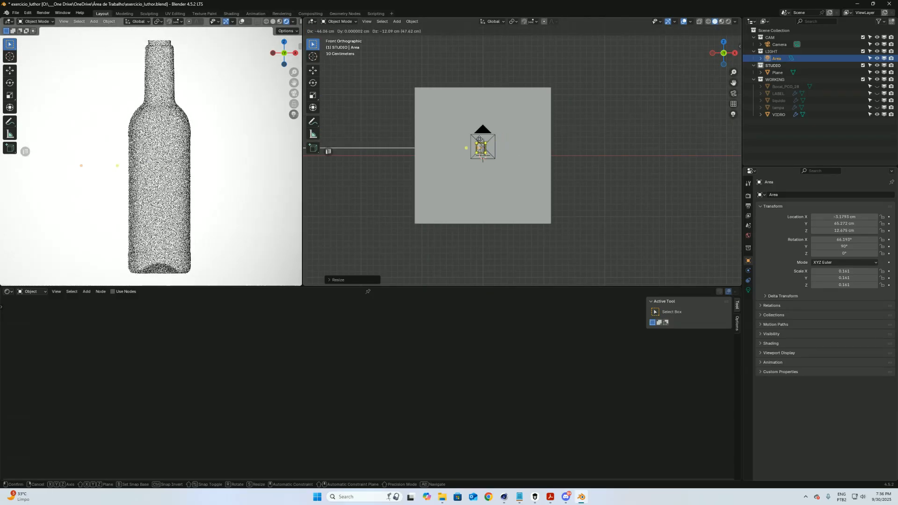
click(502, 144)
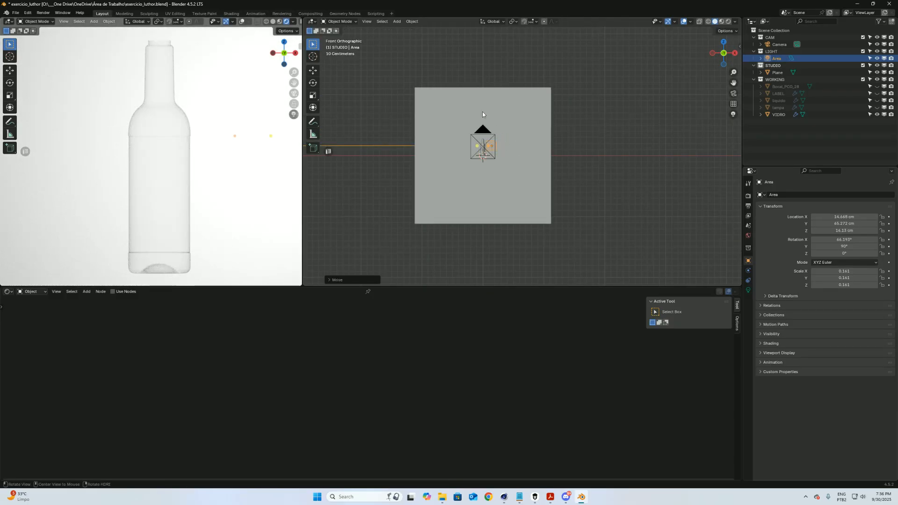
Step: Set the area light's power to 1 and narrow its beam spread to 74°
click(749, 291)
click(852, 255)
text(1)
key(Return)
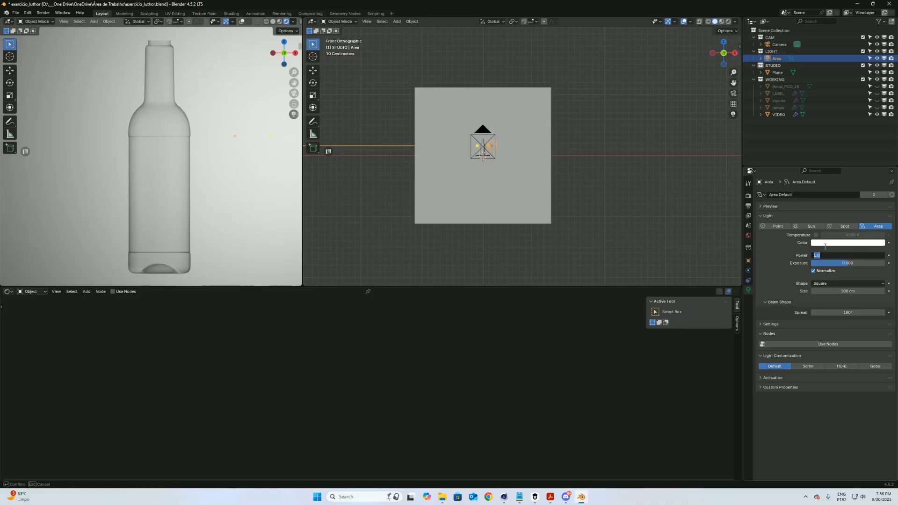
key(Return)
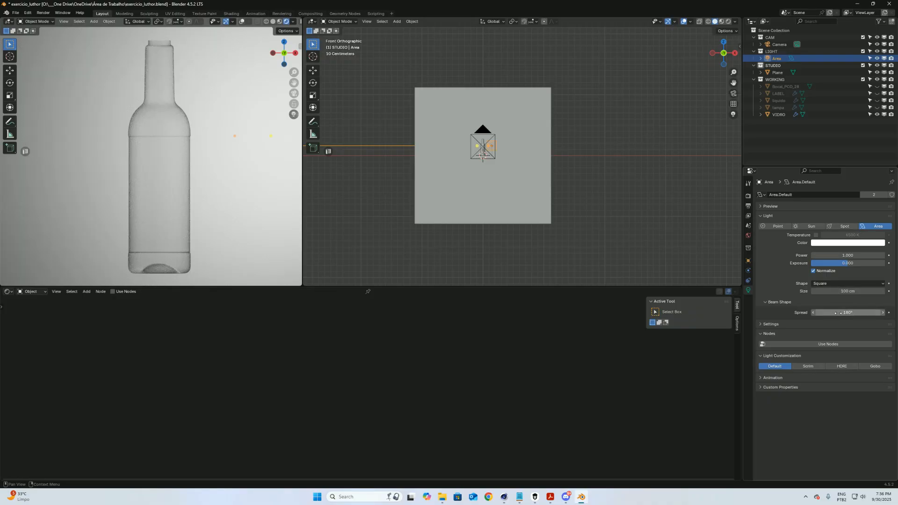
drag(867, 314, 845, 313)
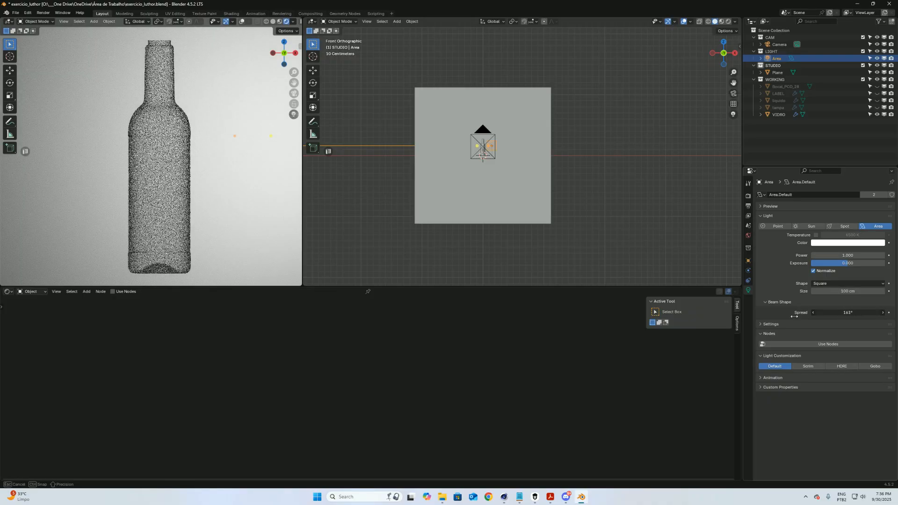
drag(720, 316, 490, 315)
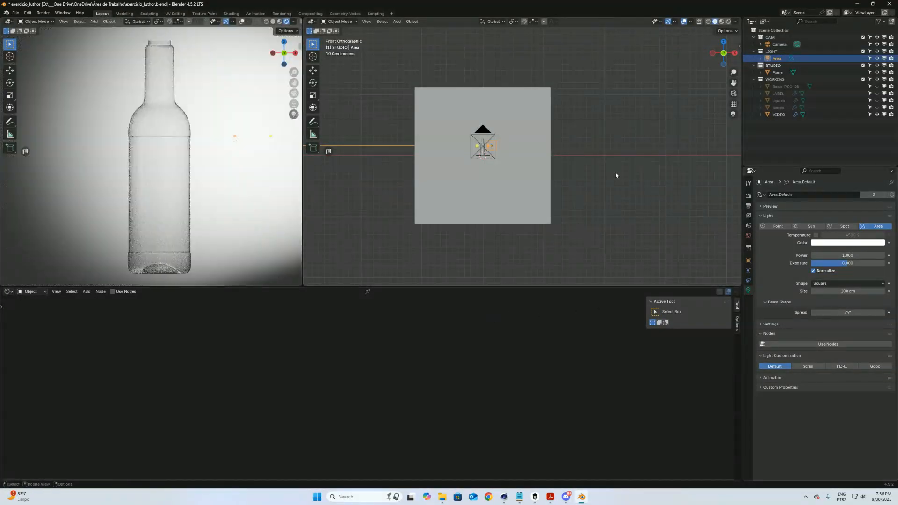
Step: Enlarge the area light and rotate it in the top view until it shines mostly sideways toward negative X
click(535, 140)
scroll(503, 211, up, 7)
shift+middle_drag(431, 268, 541, 128)
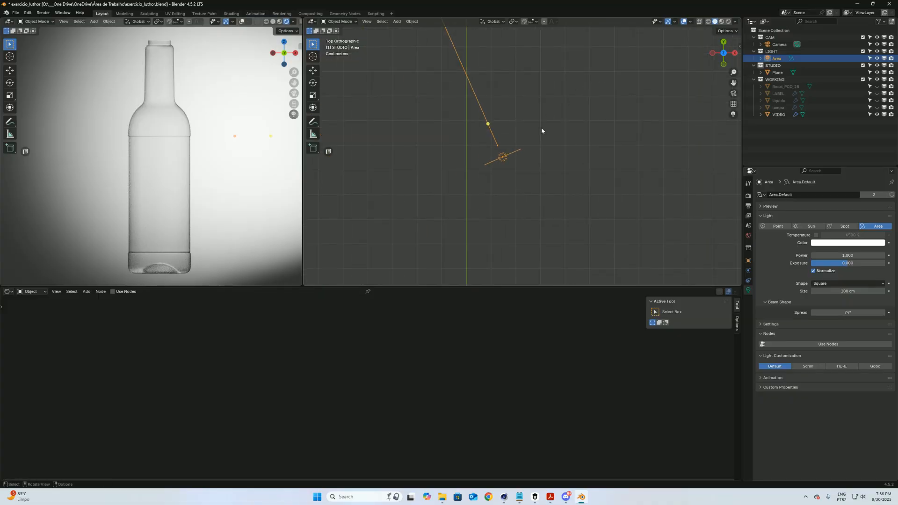
key(s)
click(558, 160)
key(r)
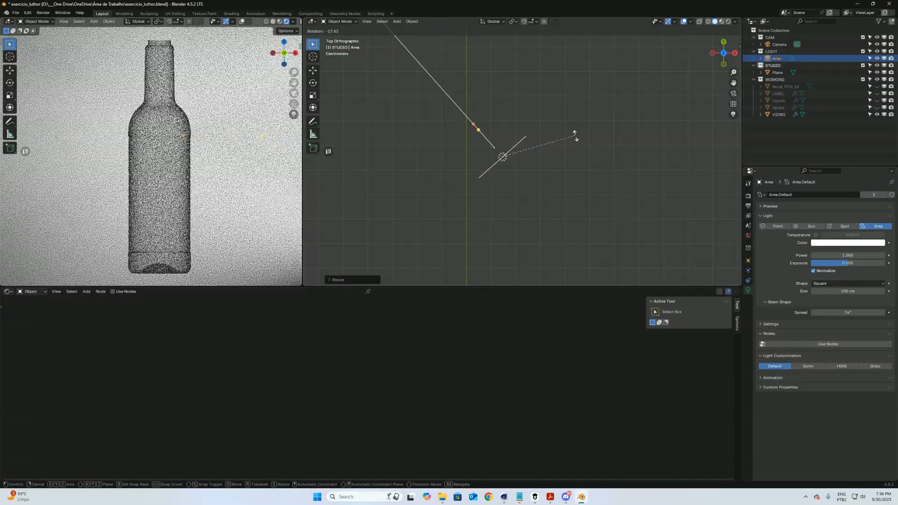
click(559, 96)
Step: Move the area light toward the centre behind the bottle and lower it along Z to bottle height
key(g)
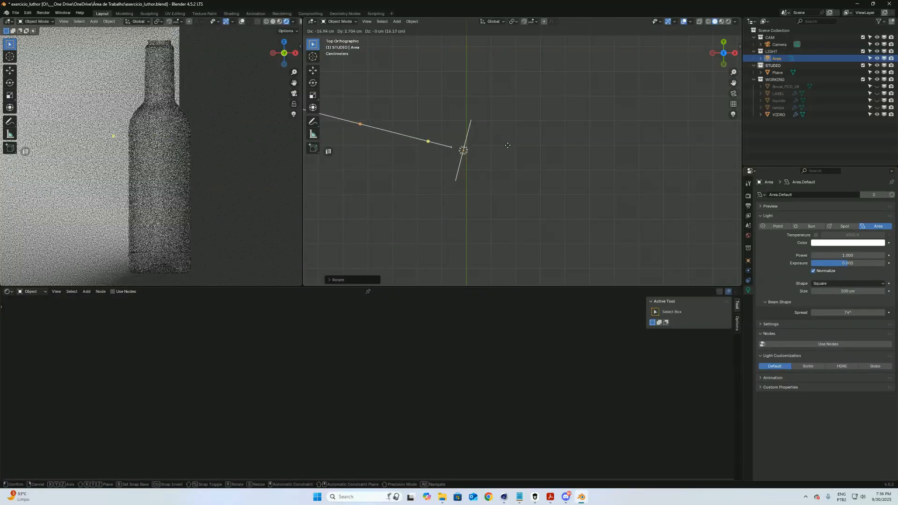
click(521, 150)
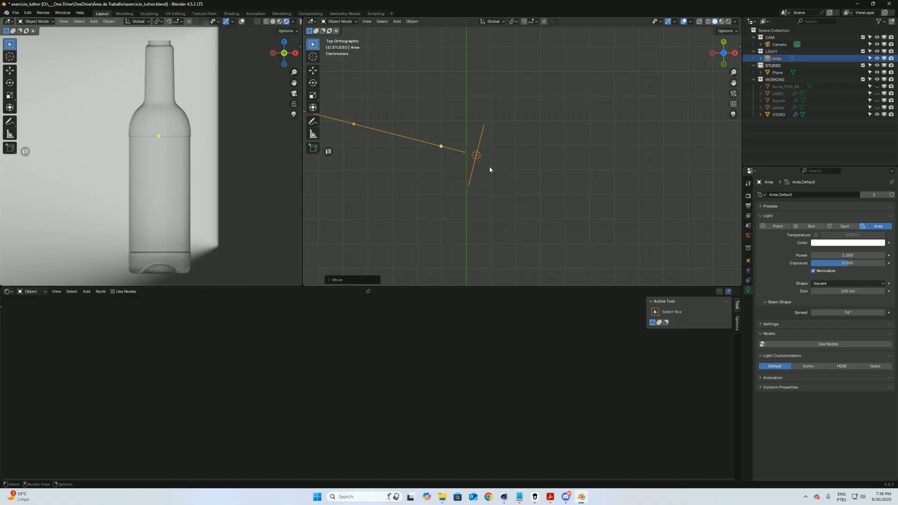
key(KP_1)
key(g)
key(z)
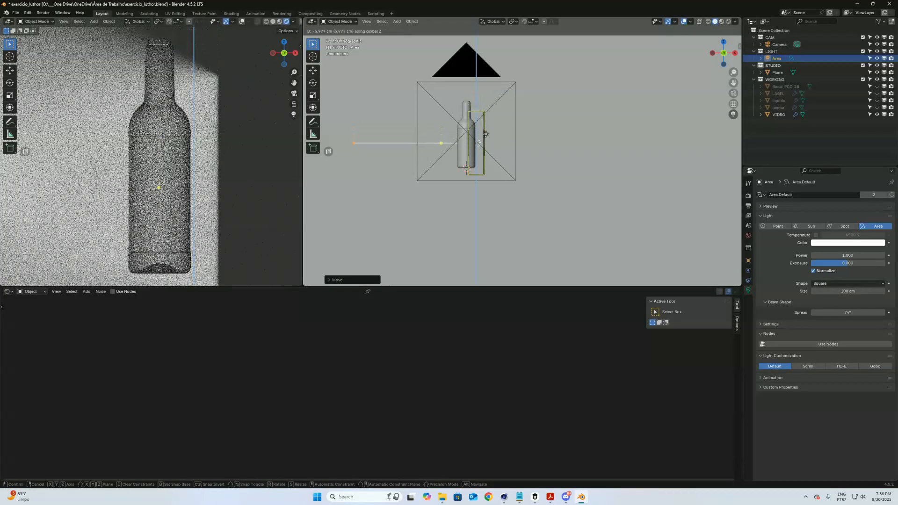
click(486, 129)
Step: Shift the area light along positive X beside the bottle and rotate it in the top view back toward the backdrop
key(g)
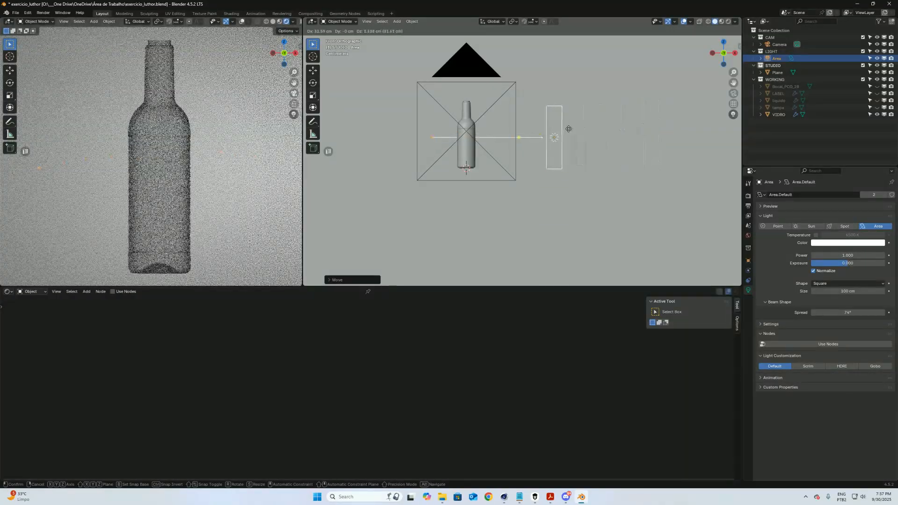
click(565, 129)
key(KP_7)
key(r)
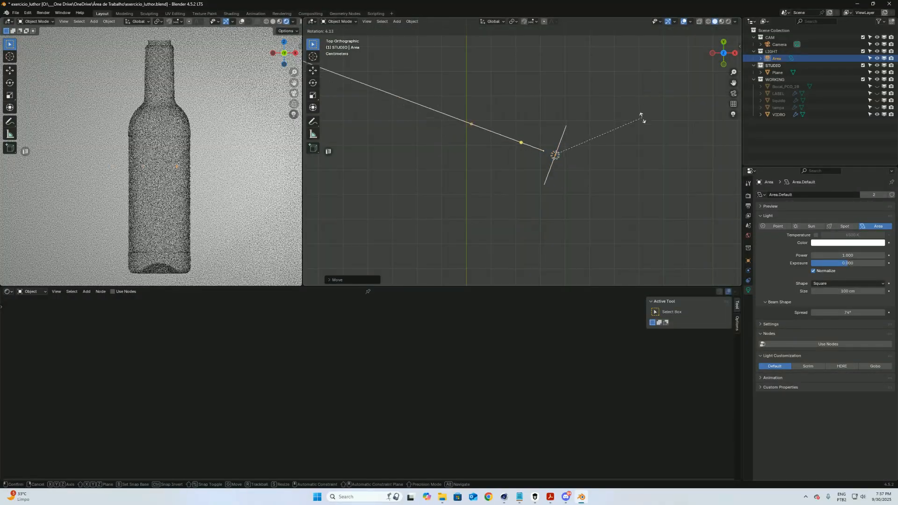
click(614, 175)
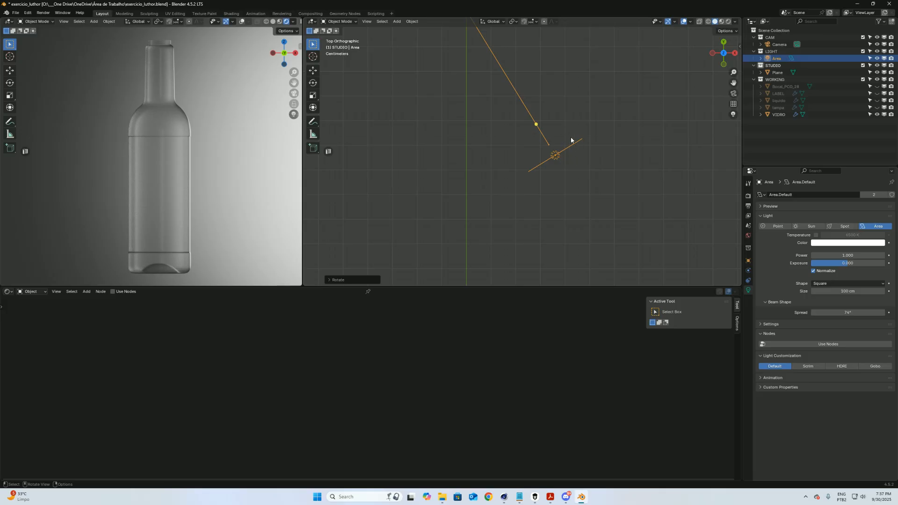
right_click(515, 180)
mouse_move(512, 178)
right_click(481, 181)
Step: Search the add-on preferences for "LIGHT" to check which lighting add-ons are installed, and close the preferences
mouse_move(459, 177)
click(28, 12)
click(44, 103)
drag(149, 10, 431, 105)
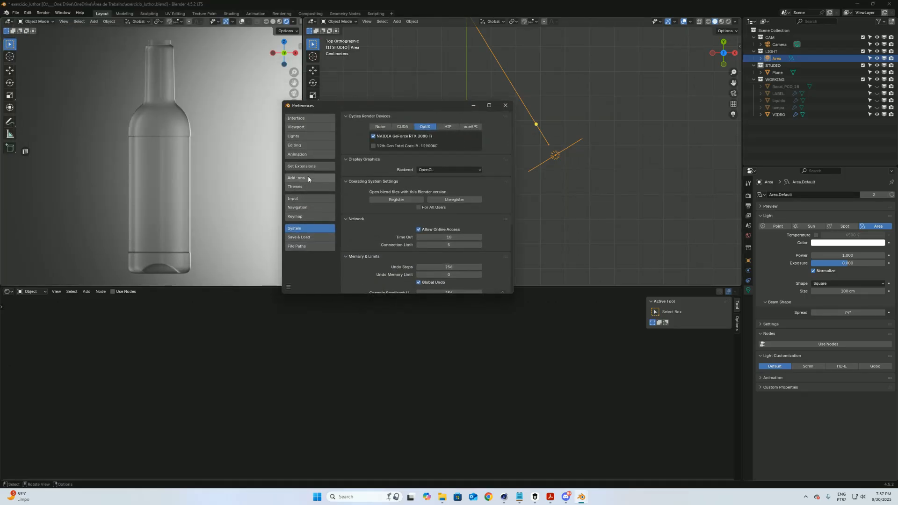
click(308, 178)
click(389, 116)
text(LIGHT)
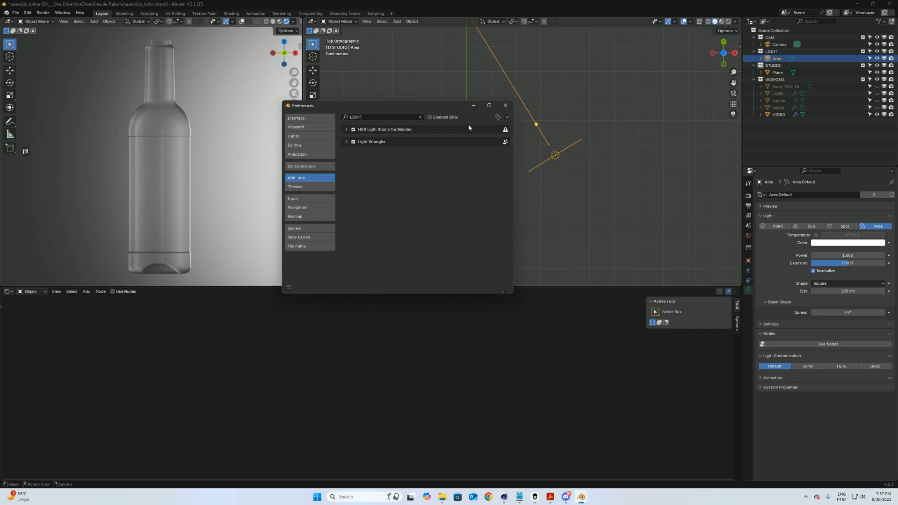
click(506, 106)
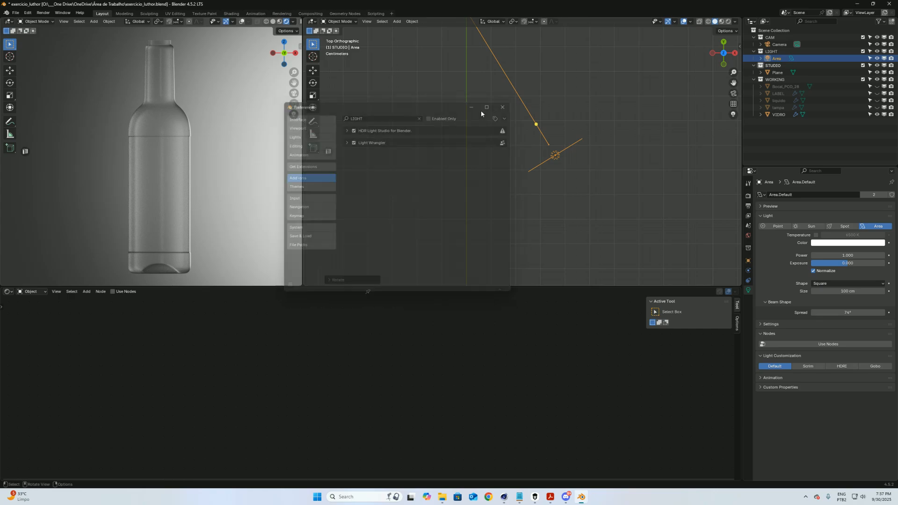
Step: Add a new area light to the scene with the Light Operations Add Light command
right_click(473, 149)
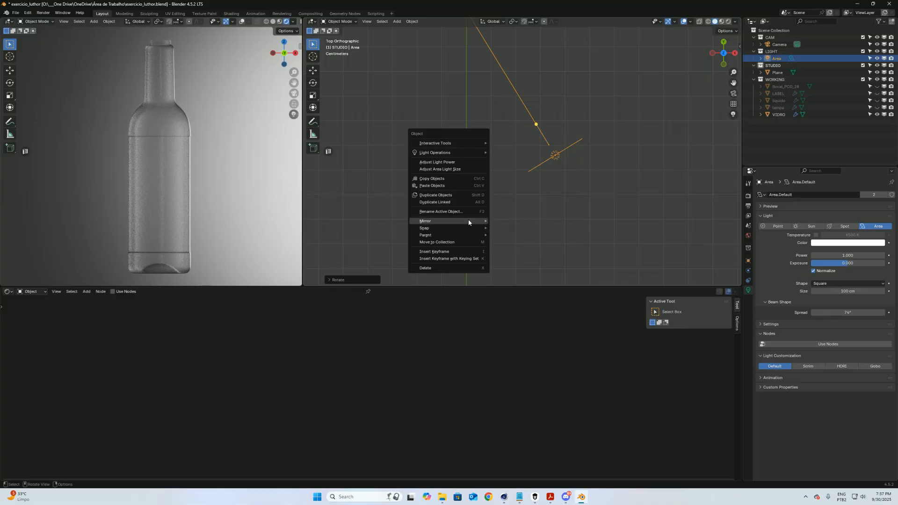
mouse_move(470, 153)
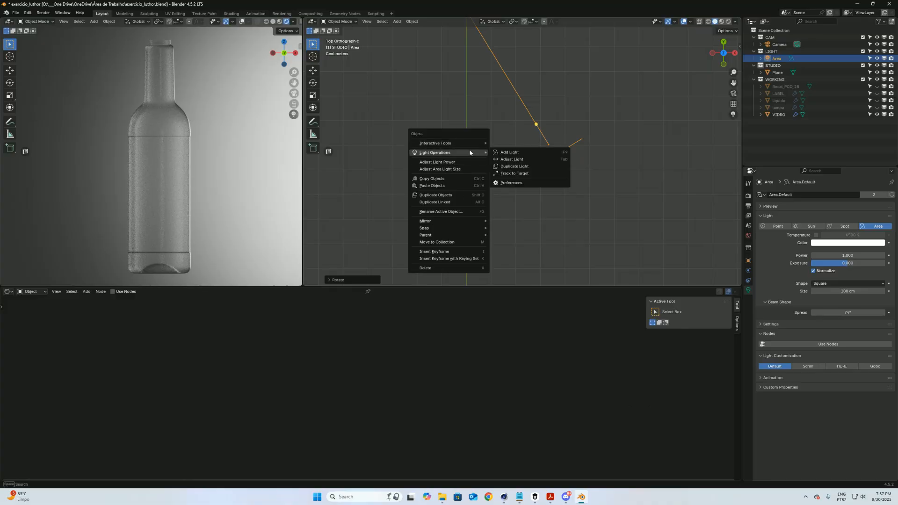
click(510, 152)
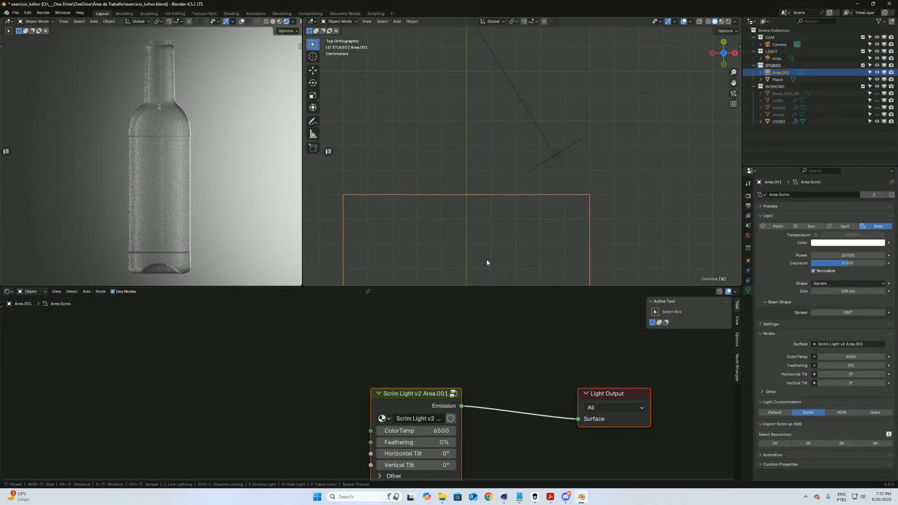
click(507, 248)
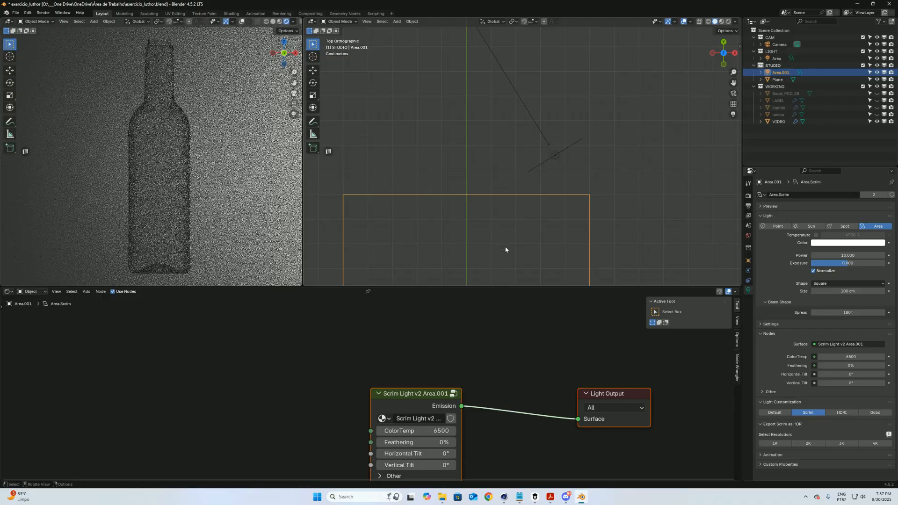
Step: Move the new area light along Z to sit just above the bottle
shift+middle_drag(516, 252, 510, 165)
middle_drag(505, 254, 532, 157)
key(g)
key(z)
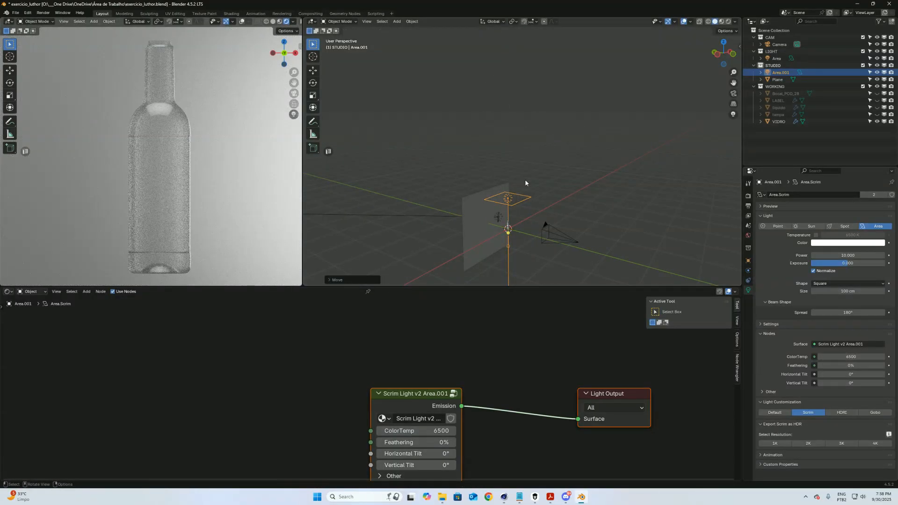
click(528, 197)
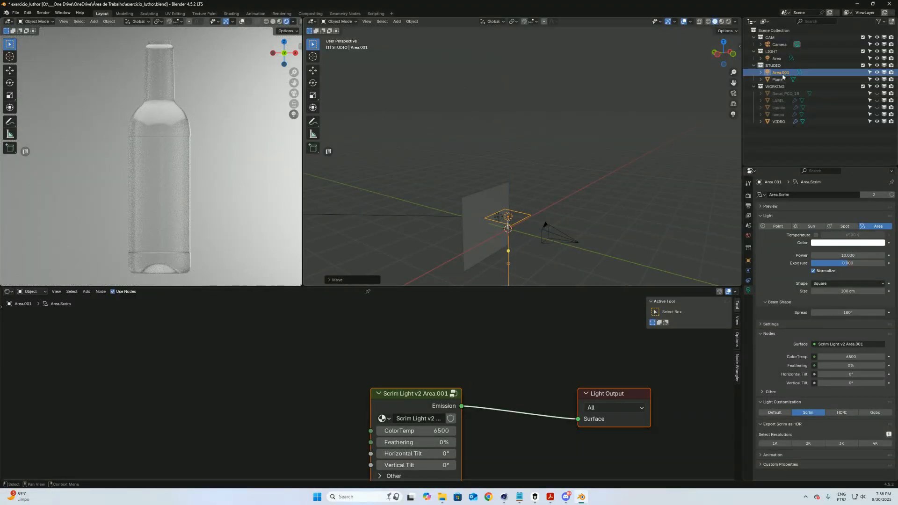
Step: Put the new area light in the LIGHT collection and hide the original area light
drag(786, 73, 782, 52)
click(776, 58)
click(877, 58)
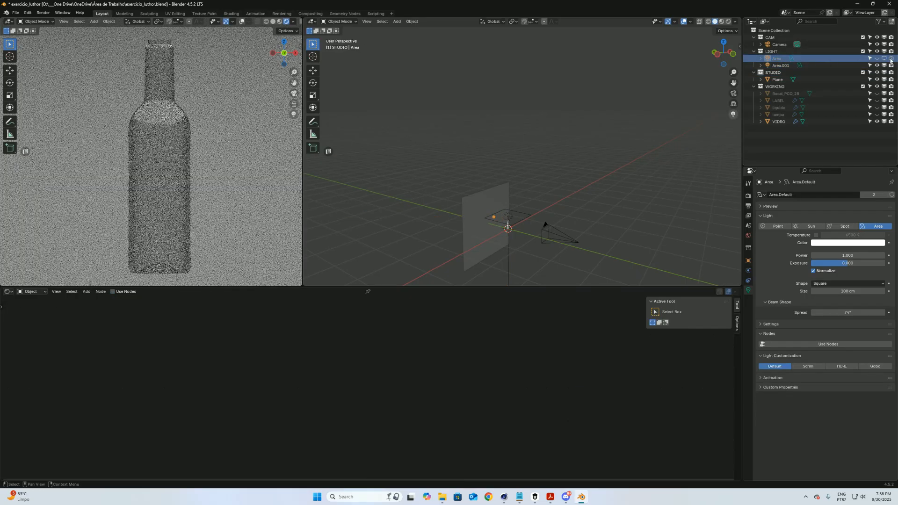
Step: Select the new area light and switch its light customization from Scrim to HDRI
click(503, 215)
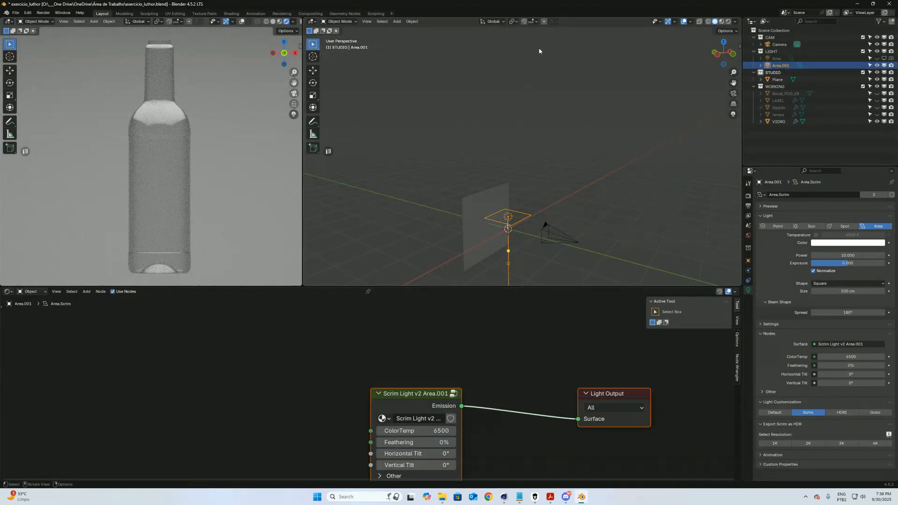
key(n)
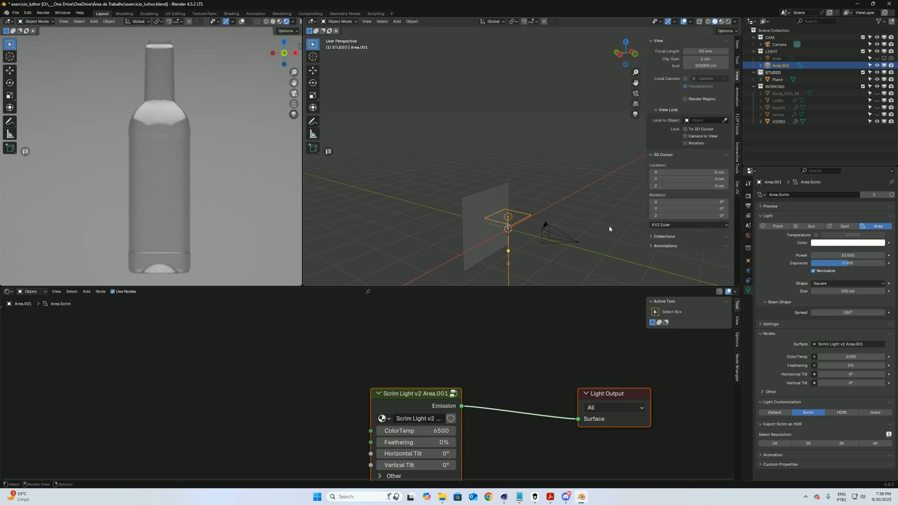
key(n)
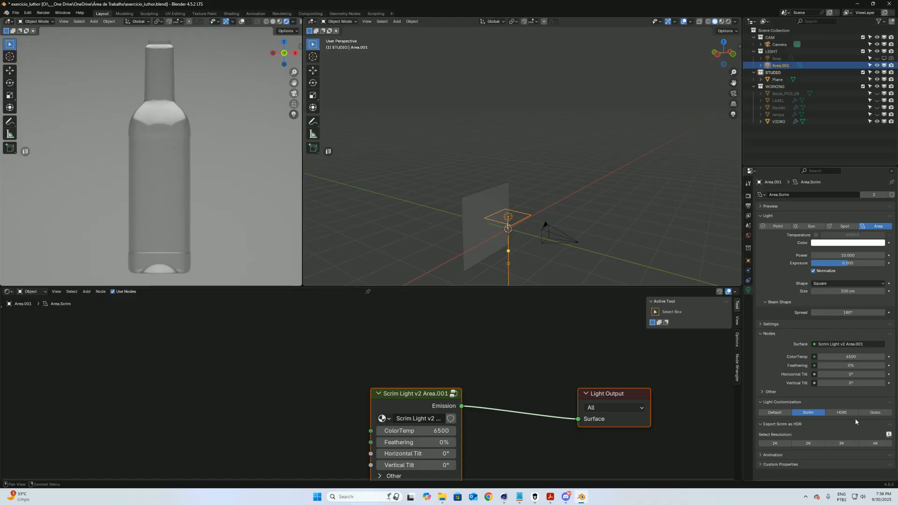
click(843, 413)
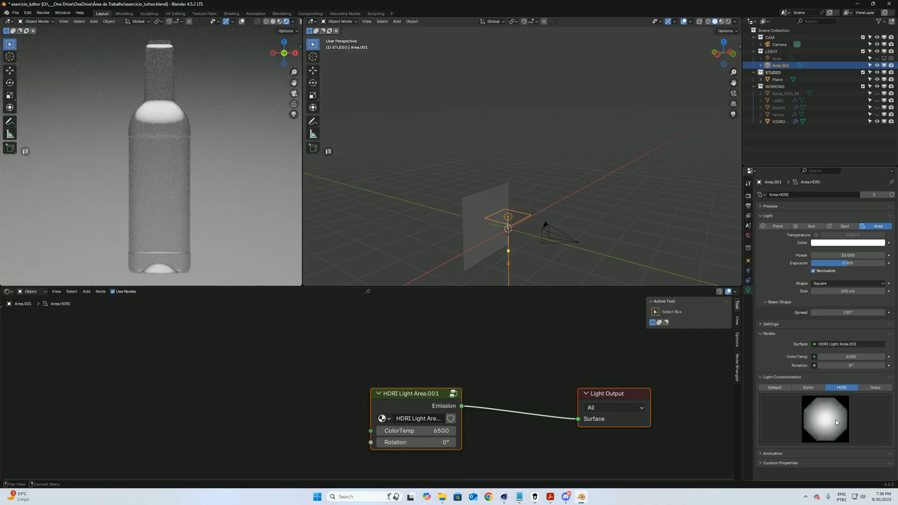
Step: Scale the HDRI area light down and rotate it 90° about the X axis to face the backdrop
key(s)
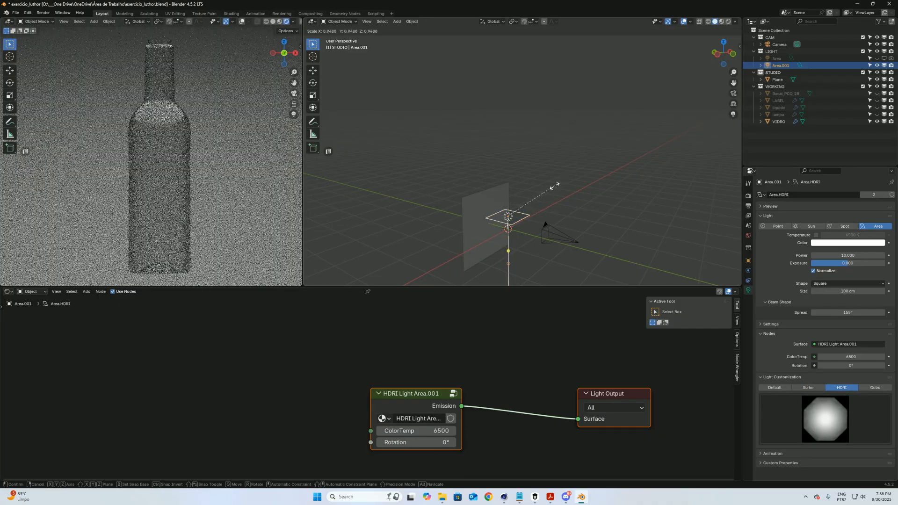
click(538, 199)
middle_drag(543, 234, 539, 212)
key(r)
key(x)
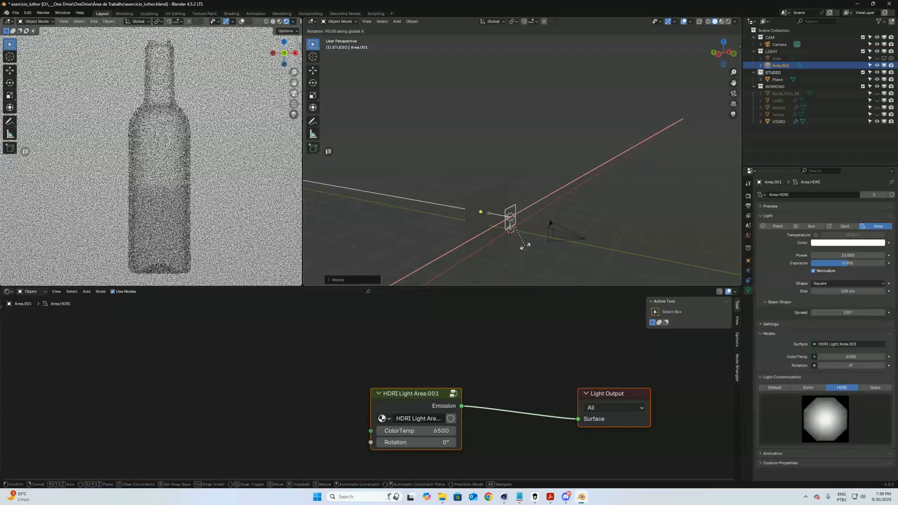
click(529, 247)
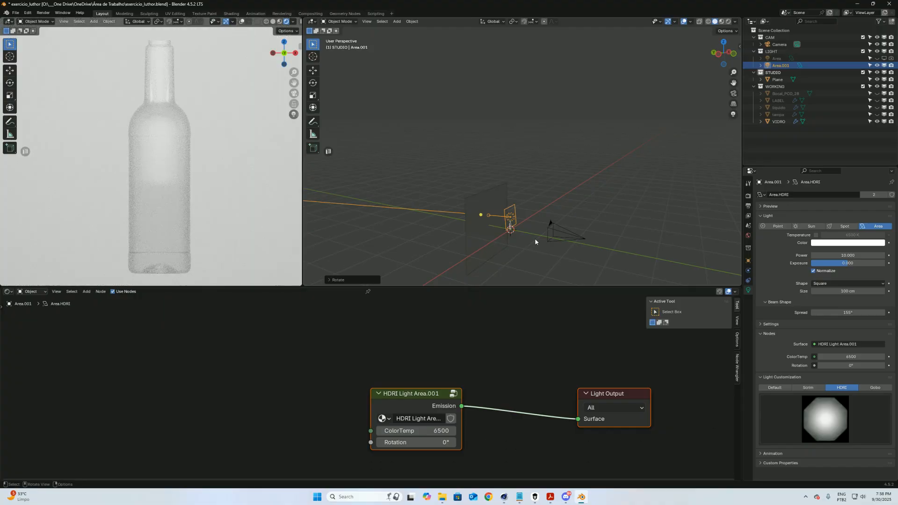
key(r)
key(x)
click(535, 241)
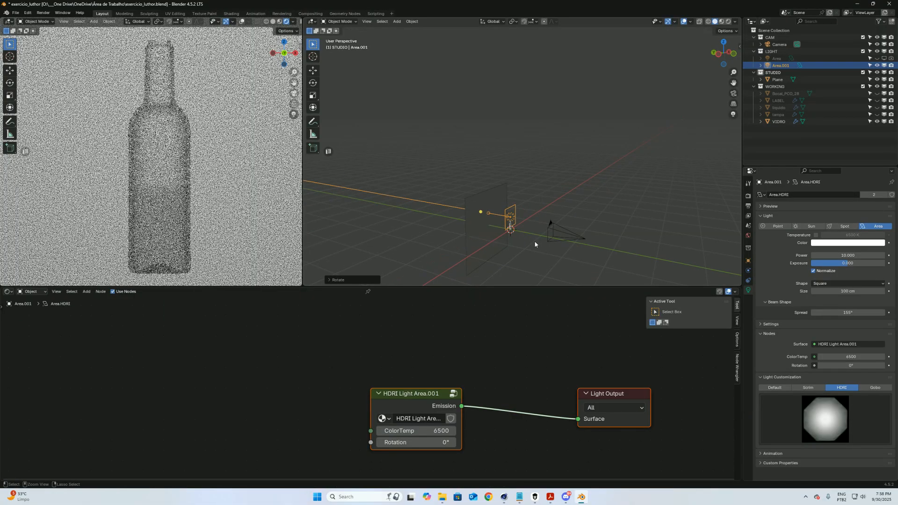
Step: Move the HDRI area light behind and to the positive X side of the bottle in the top view, angled diagonally toward the backdrop
key(KP_7)
shift+middle_drag(657, 124, 535, 128)
shift+middle_drag(439, 110, 538, 187)
key(g)
click(565, 172)
key(r)
click(577, 134)
key(g)
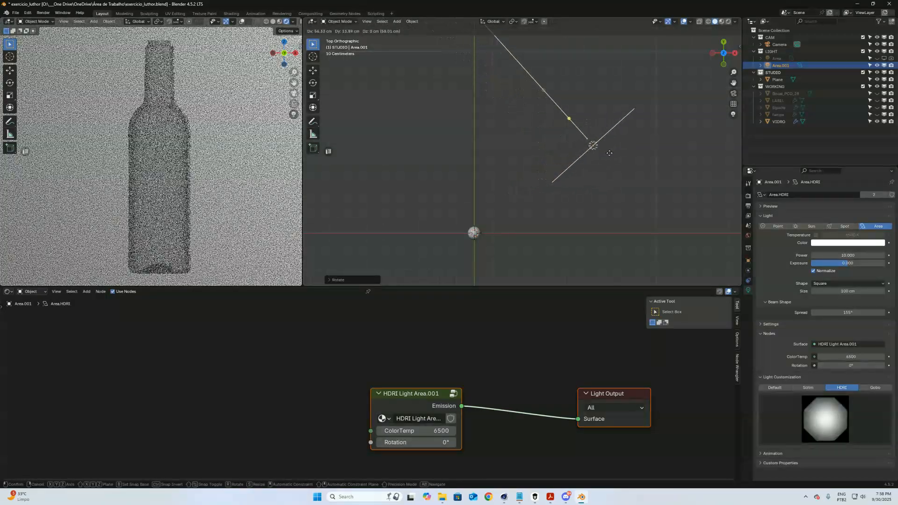
click(620, 101)
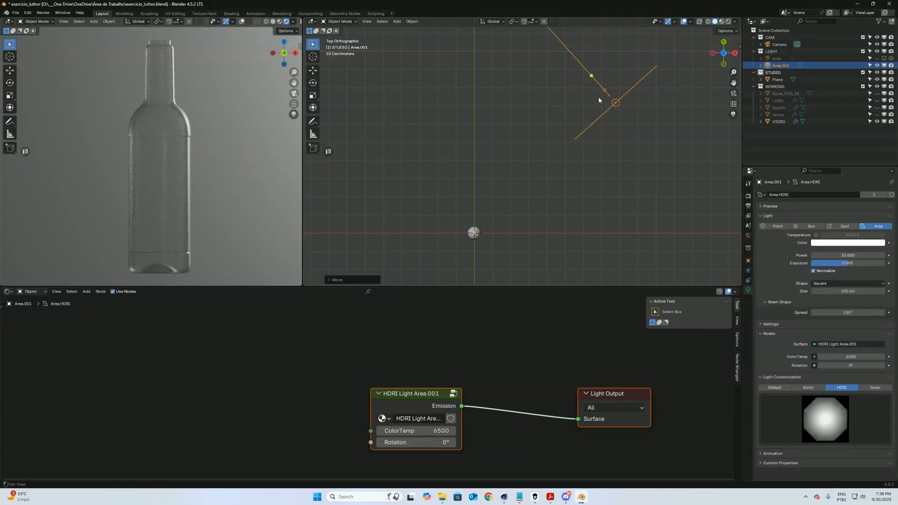
shift+middle_drag(585, 82, 554, 120)
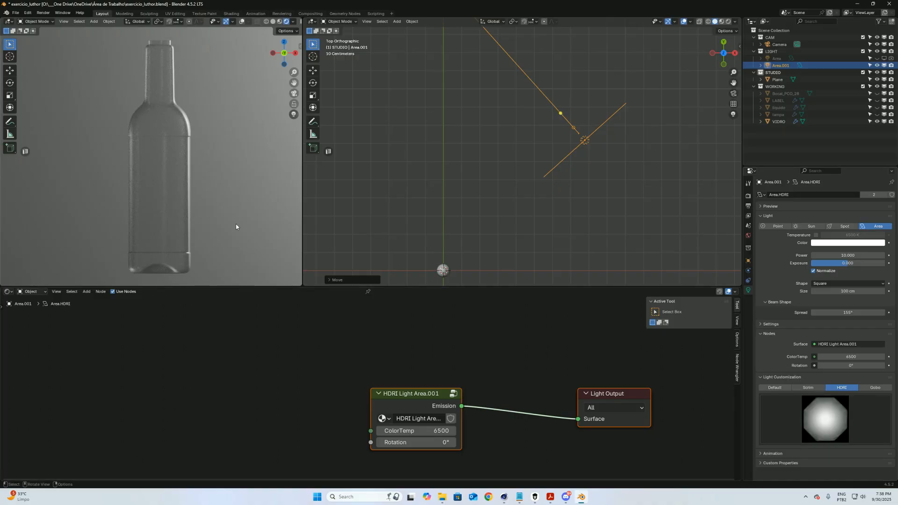
Step: Open the HDRI texture choices for the Area.001 light
click(825, 419)
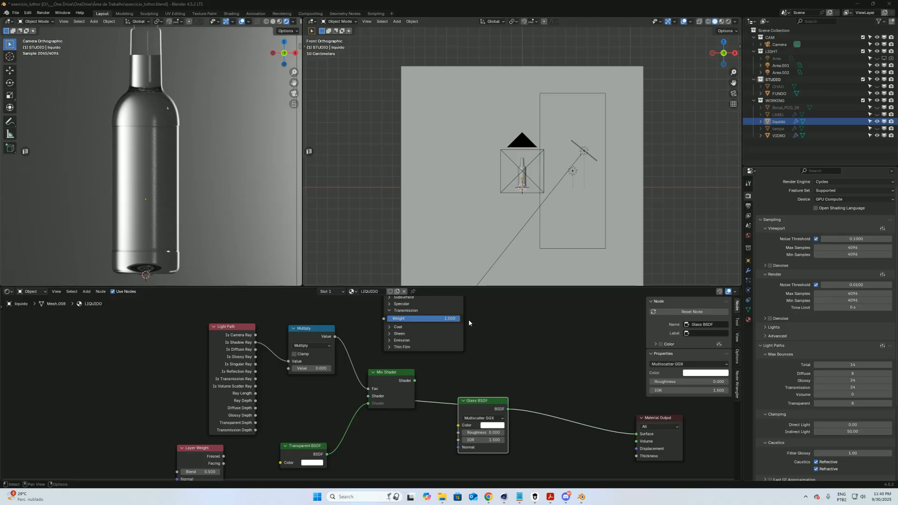
Step: Look over the LIQUIDO material nodes and toggle the liquido object's visibility to compare the bottle with and without liquid
middle_drag(552, 380, 495, 364)
middle_drag(467, 329, 467, 359)
middle_drag(495, 405, 460, 364)
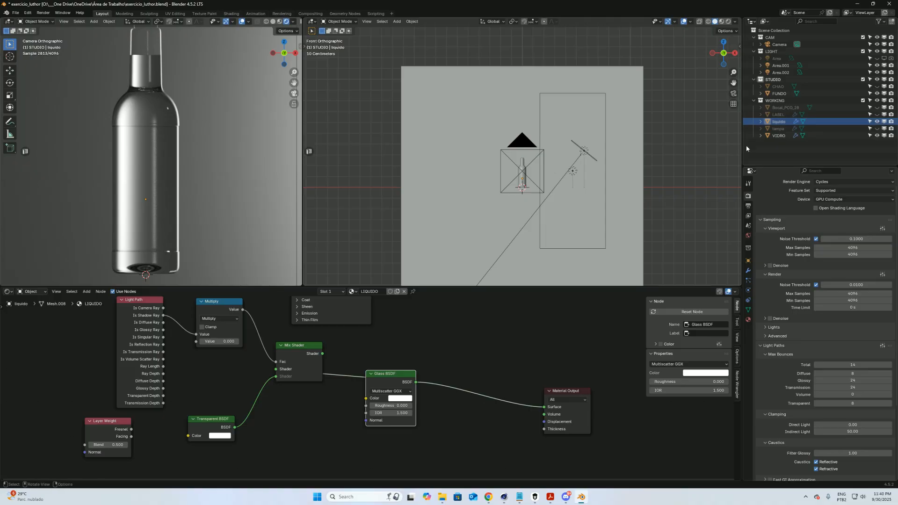
click(803, 121)
click(877, 122)
click(878, 121)
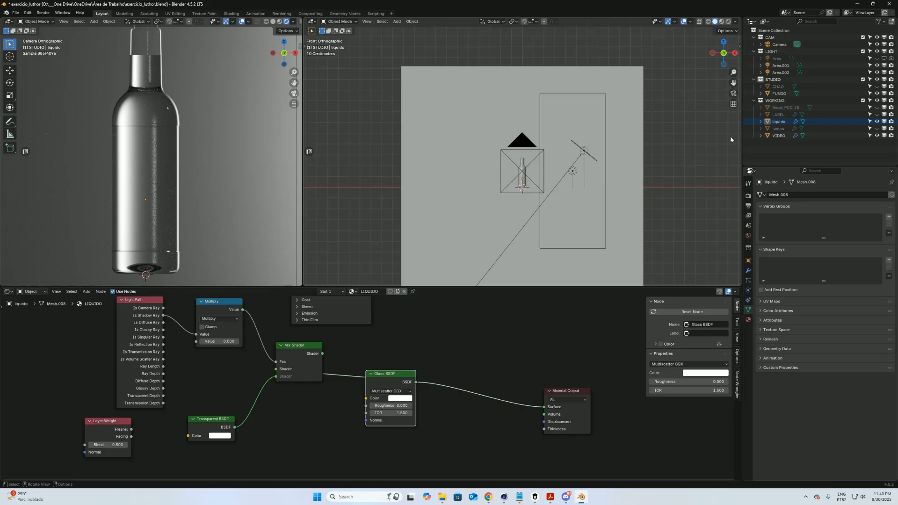
Step: Hide the Area.001 light, then reposition Area.002 above and to the positive X side of the bottle and enlarge it
click(877, 66)
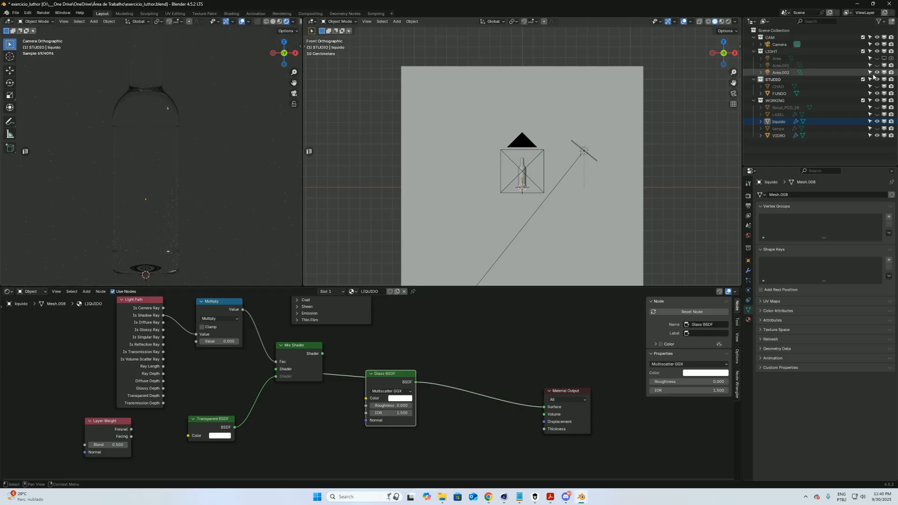
click(837, 72)
key(g)
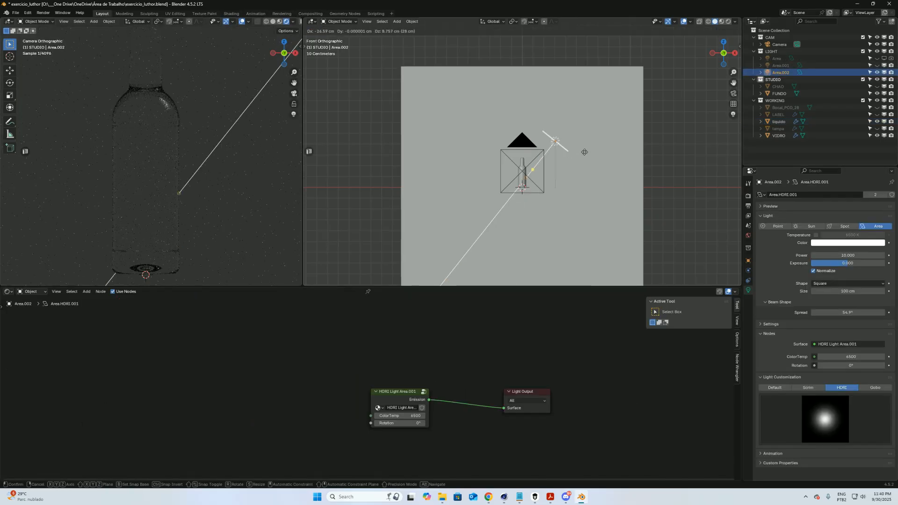
click(611, 149)
key(s)
click(692, 193)
Step: Rotate Area.002 by about 32° and a further 11.5° in the front view to face the bottle nearly sideways, repositioning it in between
key(r)
click(634, 152)
key(g)
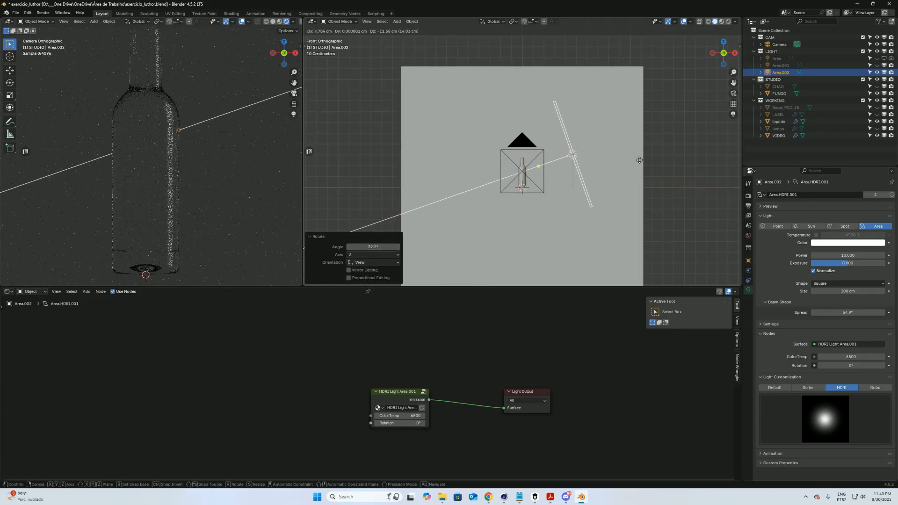
click(640, 143)
key(r)
click(633, 128)
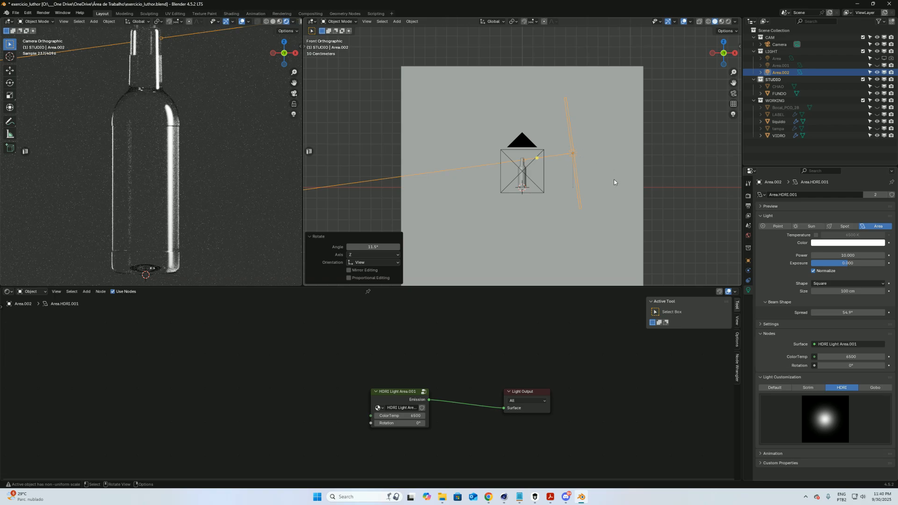
Step: Lower Area.002 in the front view in two small moves to center it beside the bottle
key(g)
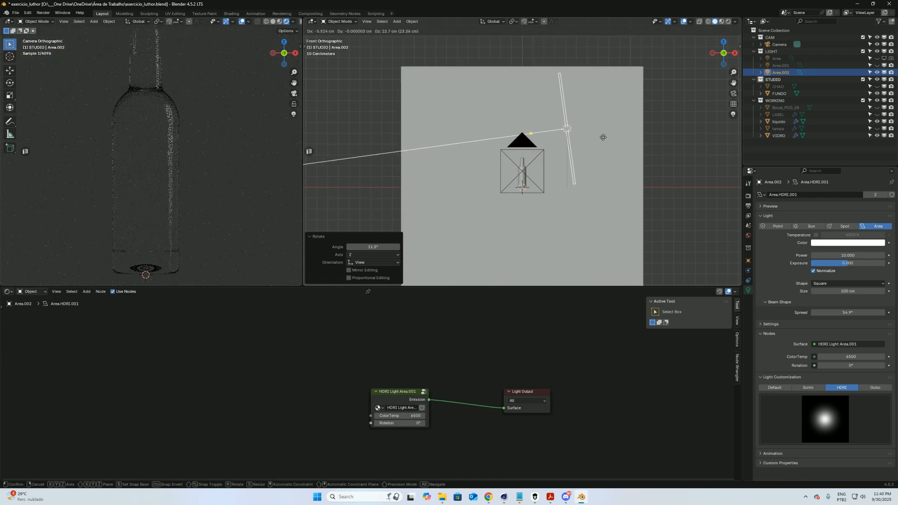
click(607, 173)
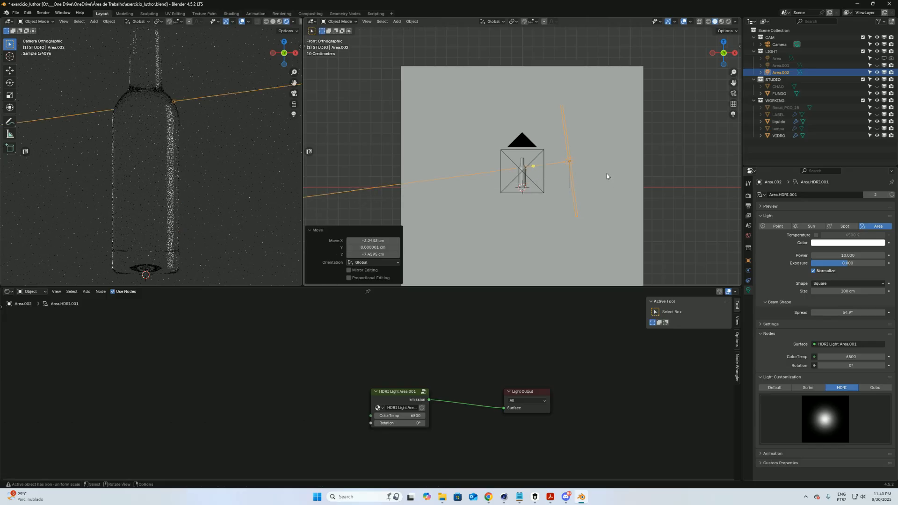
key(g)
click(616, 197)
scroll(195, 166, down, 1)
shift+middle_drag(210, 119, 212, 133)
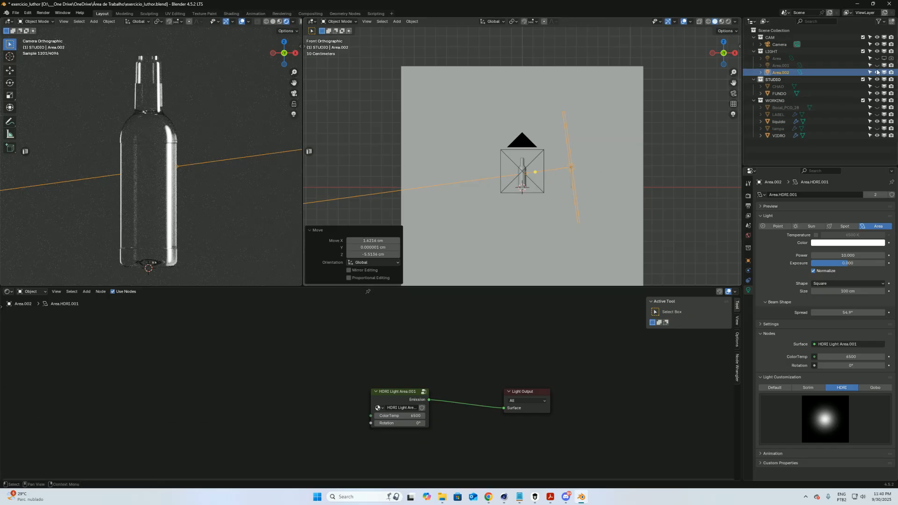
Step: Hide the Area.002 light and show Area.001 again
click(609, 130)
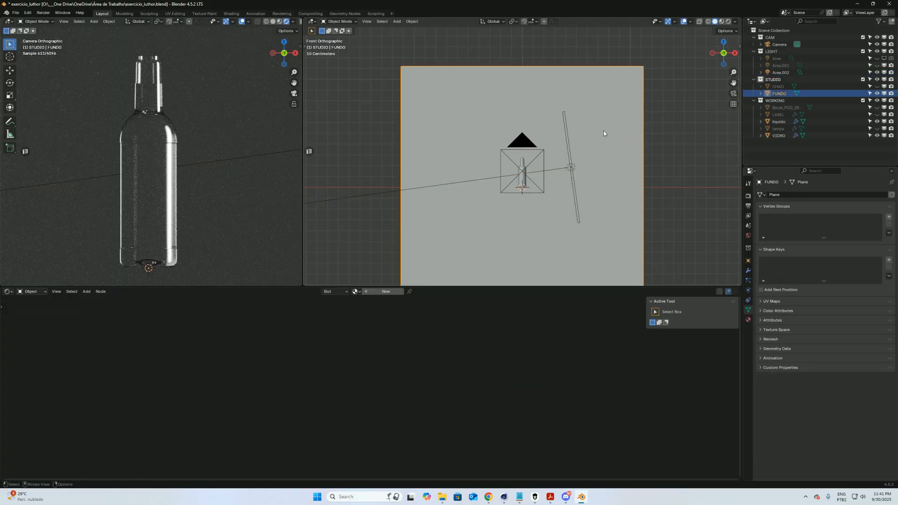
click(877, 73)
click(877, 65)
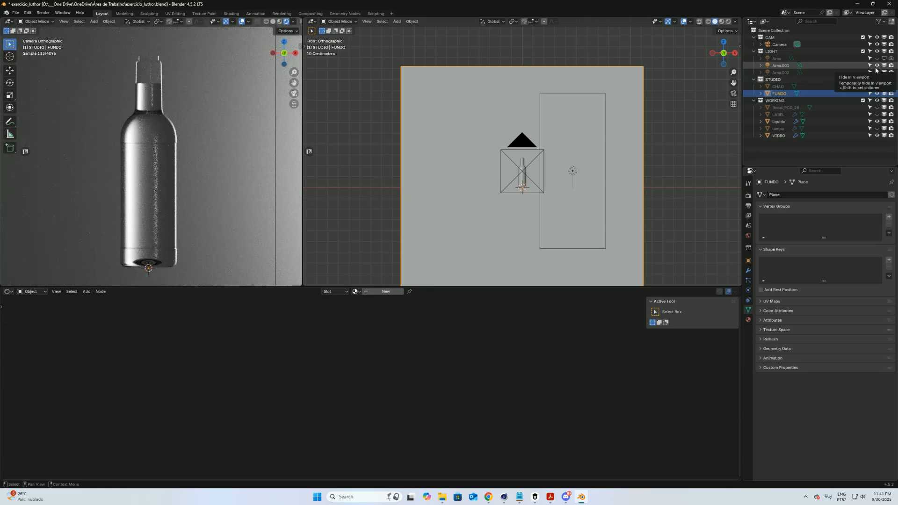
Step: Move the Area.001 light about 6 cm in negative Y and about 111 cm in negative X, across the backdrop
click(572, 173)
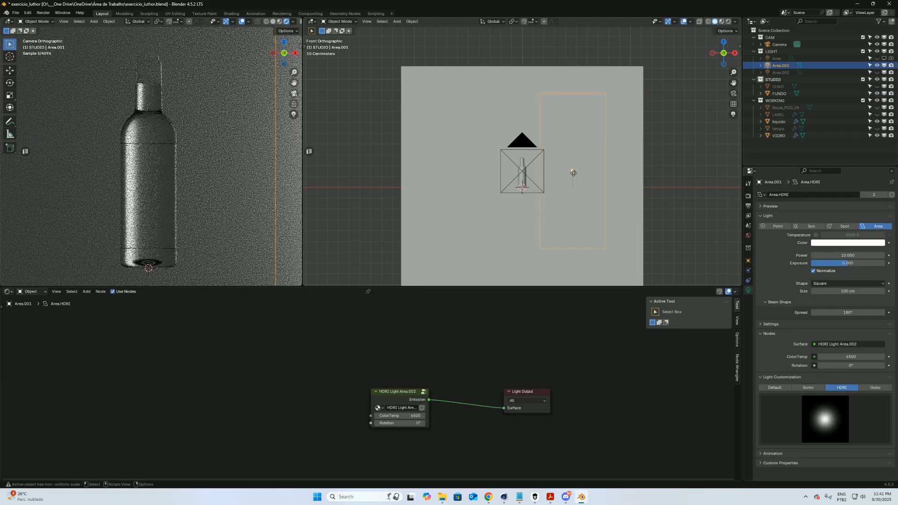
middle_drag(586, 185, 606, 172)
key(g)
key(y)
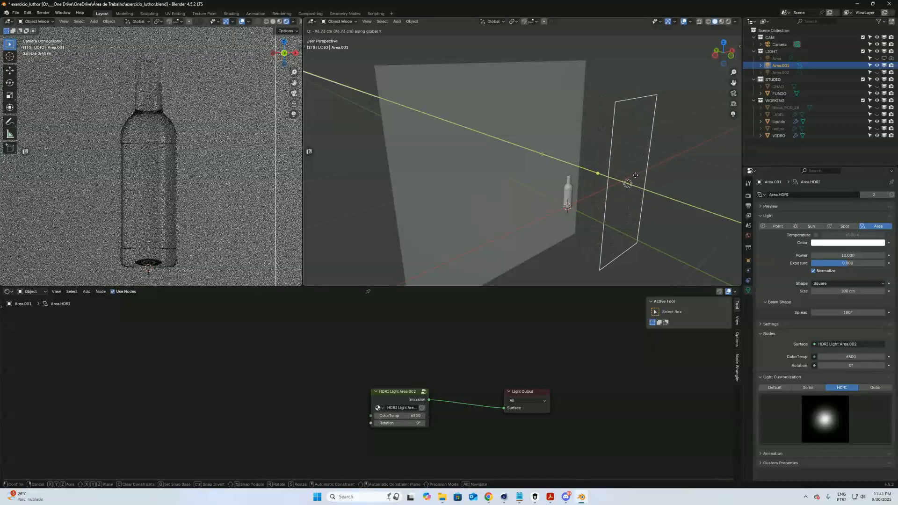
click(561, 150)
key(g)
key(x)
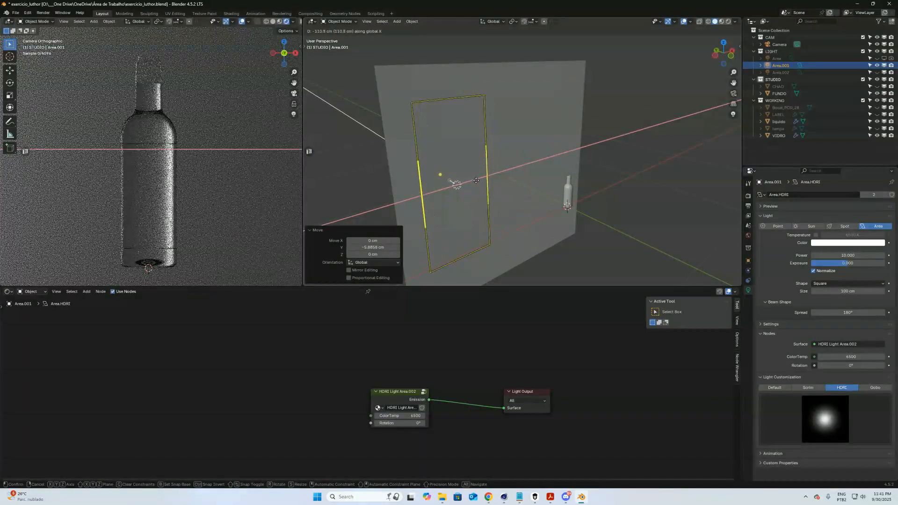
click(472, 179)
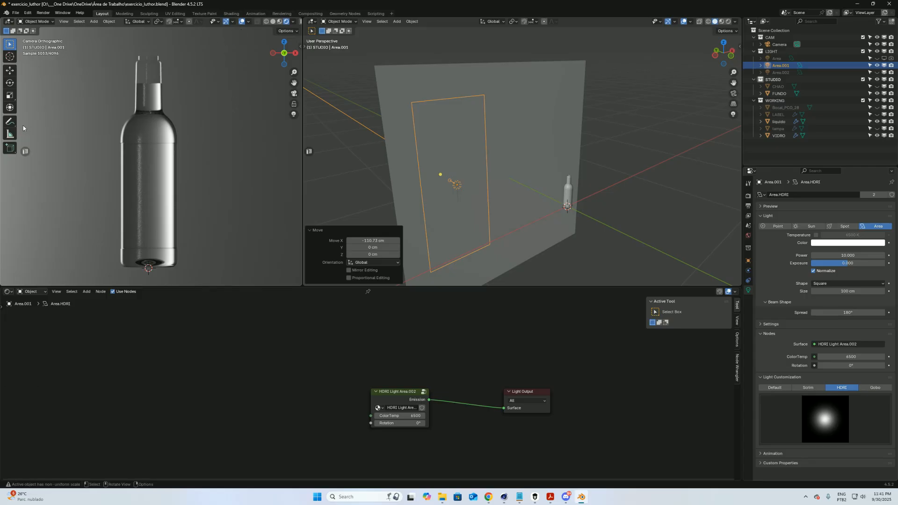
Step: Sketch annotation strokes over the reflections on the bottle's body and neck in the camera view
click(9, 122)
drag(158, 120, 164, 240)
mouse_move(146, 120)
mouse_down()
mouse_move(132, 159)
mouse_move(133, 248)
mouse_up()
drag(146, 85, 150, 109)
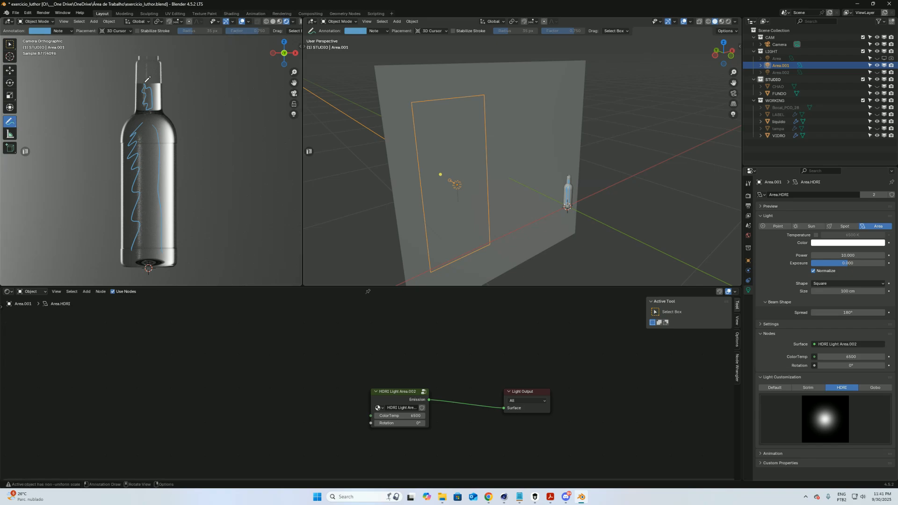
Step: Delete the annotation layer from the bottle view and return to the Select Box tool
click(40, 31)
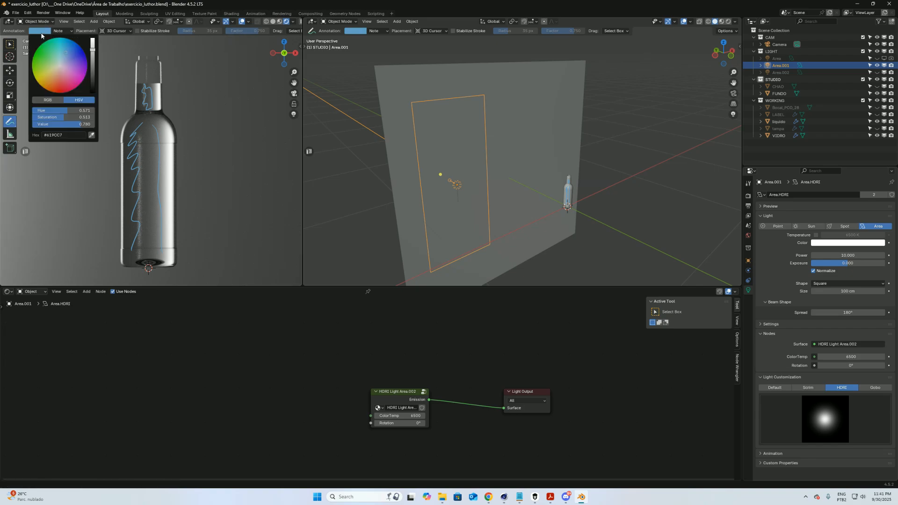
click(70, 32)
click(108, 62)
click(10, 44)
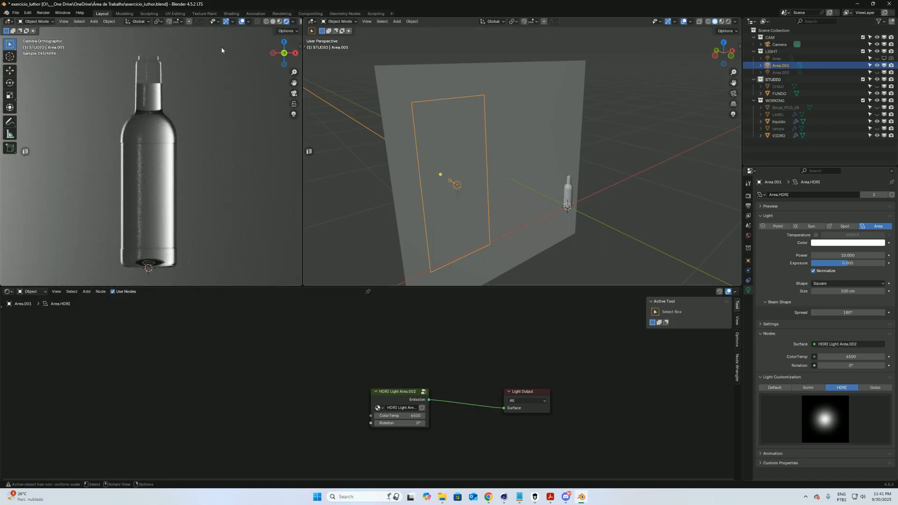
Step: Move the Area.001 light about 101 cm in positive X, back behind the bottle
key(g)
key(x)
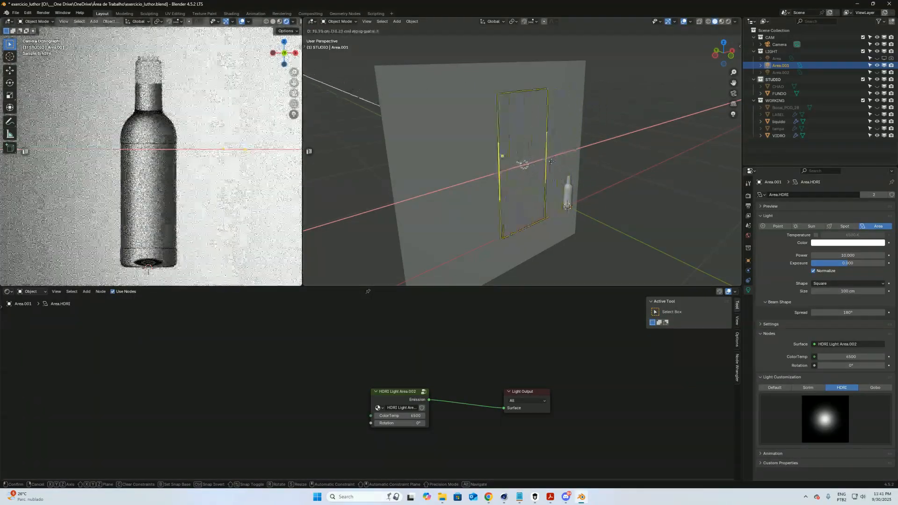
click(571, 156)
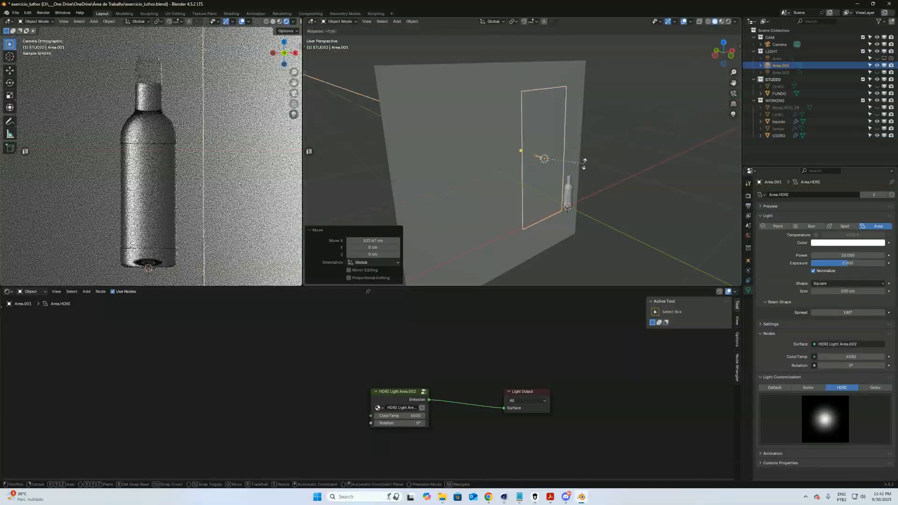
key(r)
key(z)
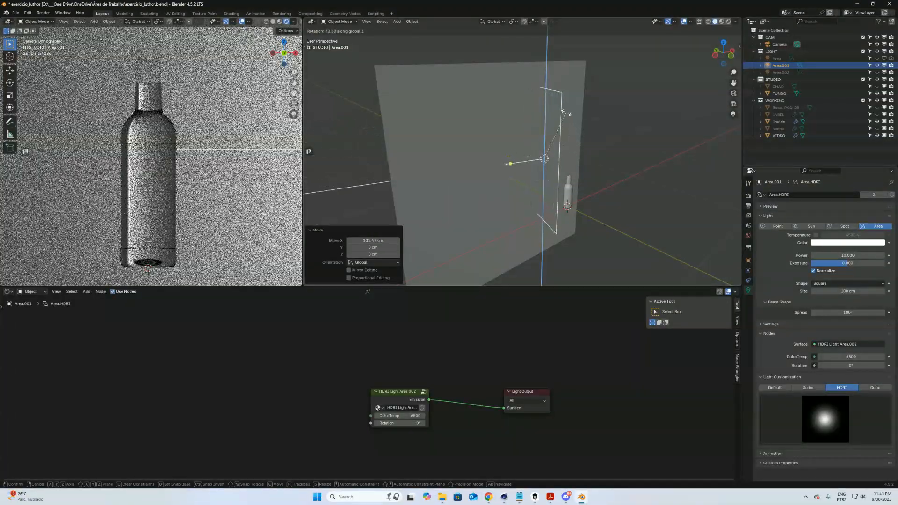
right_click(572, 140)
Step: Nudge the Area.001 light slightly further along positive X
key(g)
key(x)
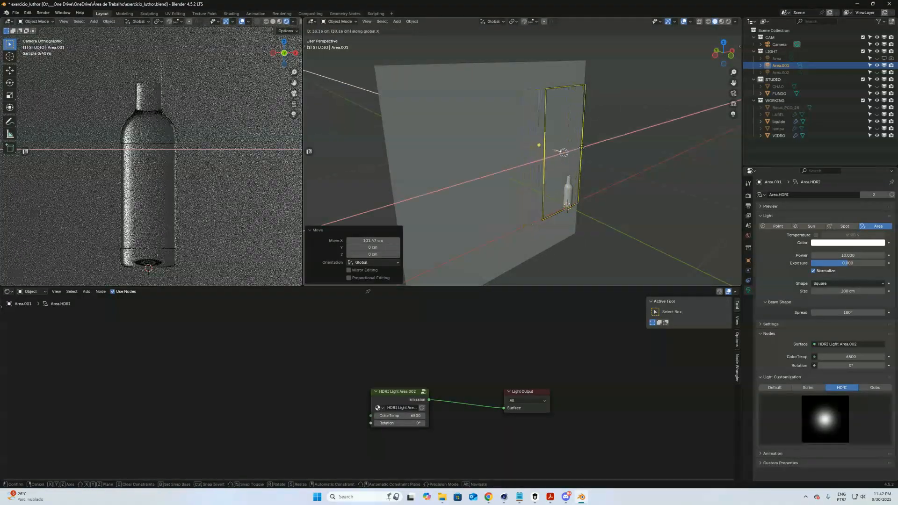
click(575, 172)
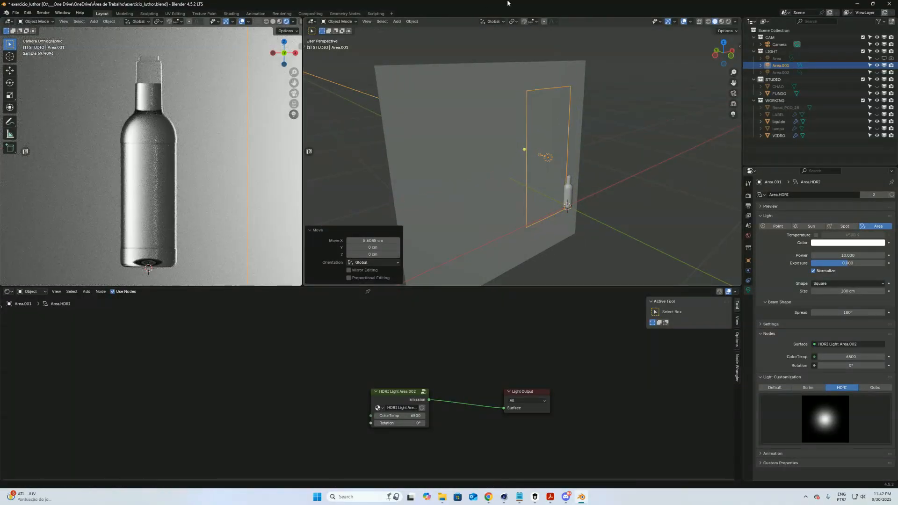
Step: Show the Area.002 light again and set its power to 2
click(878, 72)
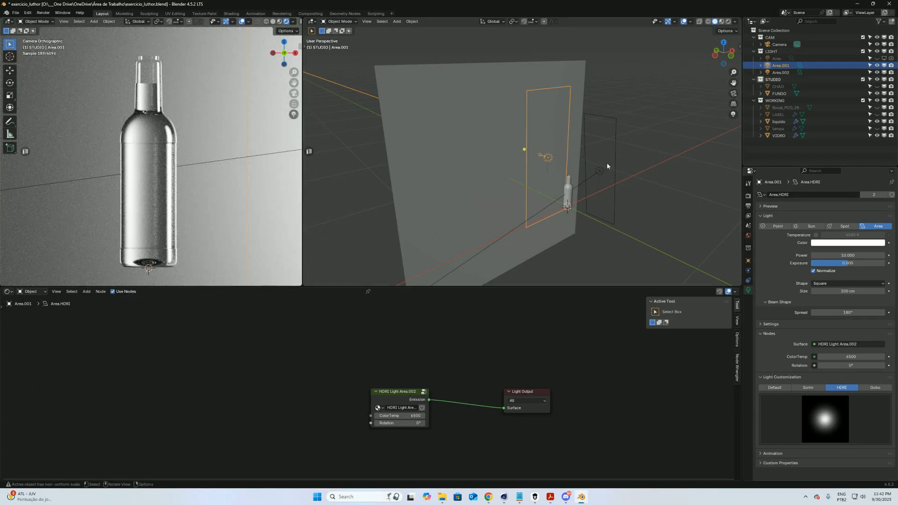
click(594, 177)
mouse_move(572, 181)
middle_down()
mouse_move(600, 186)
mouse_move(562, 178)
middle_up()
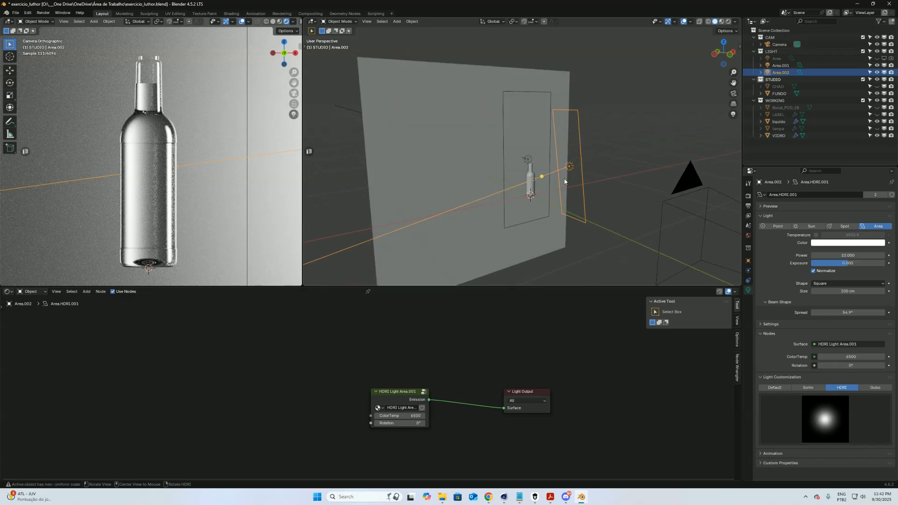
click(848, 256)
text(2)
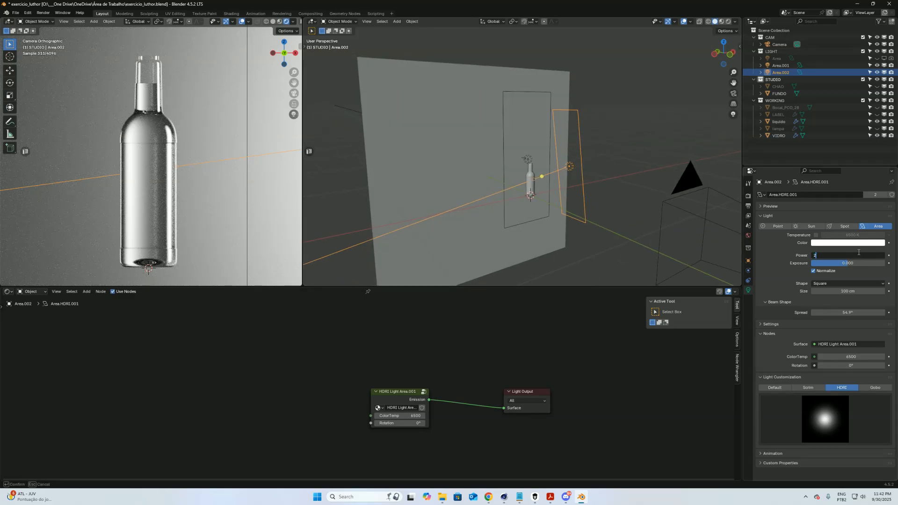
key(Return)
Step: Raise the Area.002 light about 10 cm along Z
key(g)
key(z)
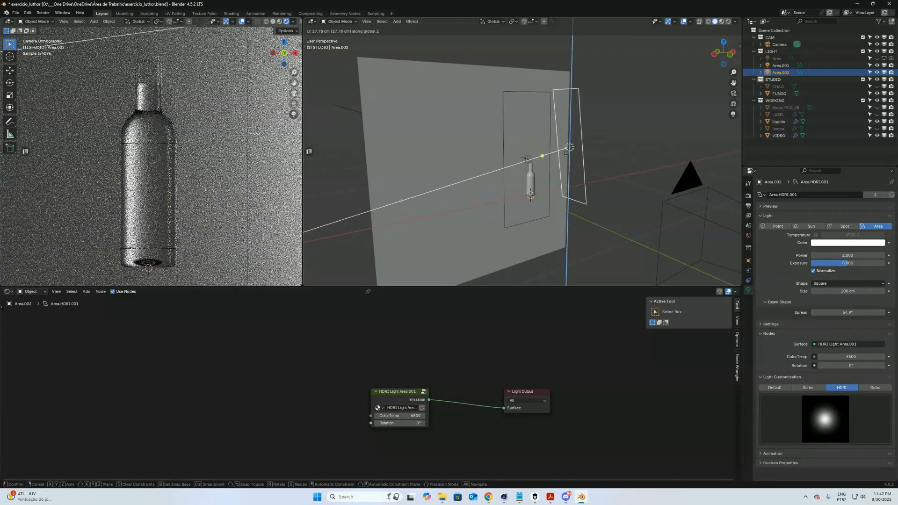
click(570, 156)
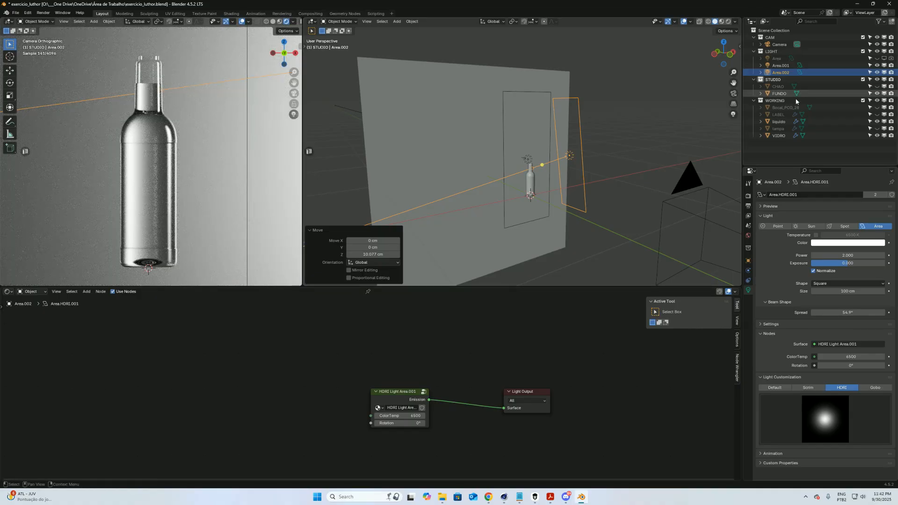
Step: Select the VIDRO bottle and connect its Glass BSDF directly to the Material Output surface
click(779, 129)
click(781, 136)
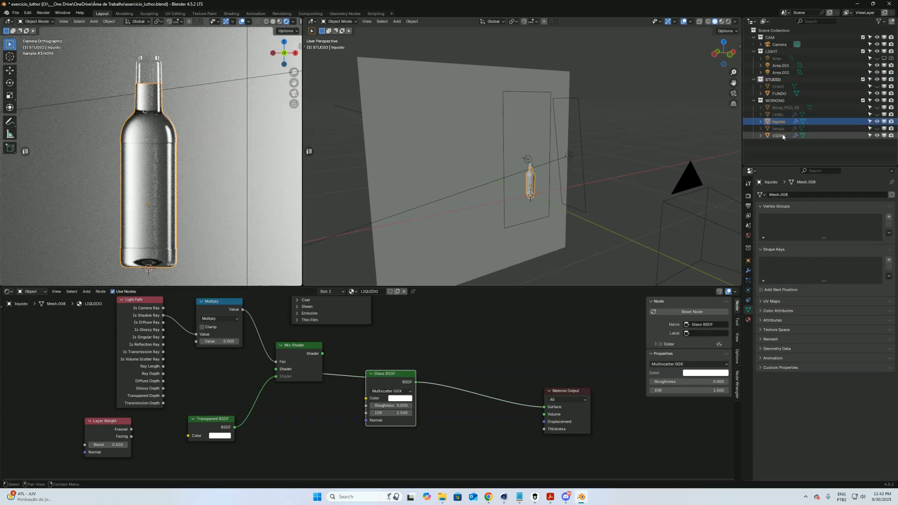
middle_drag(383, 394, 312, 372)
drag(291, 398, 546, 309)
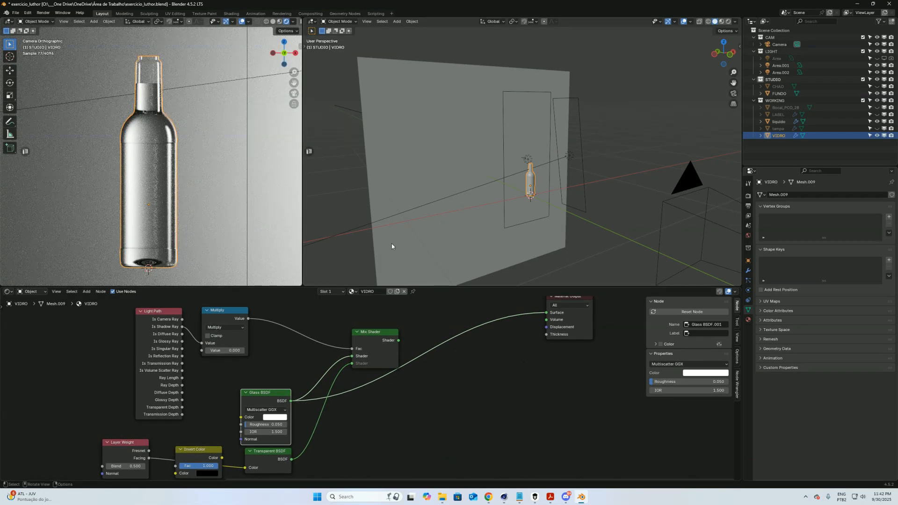
Step: Hide the Area.002 light, deselect everything and turn off the overlays in the camera view
click(877, 72)
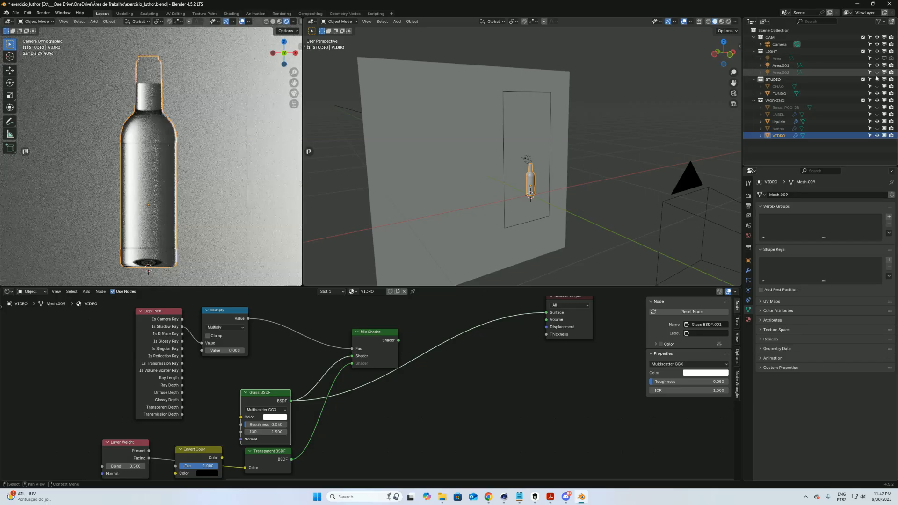
click(628, 161)
click(241, 22)
shift+middle_drag(160, 170, 178, 164)
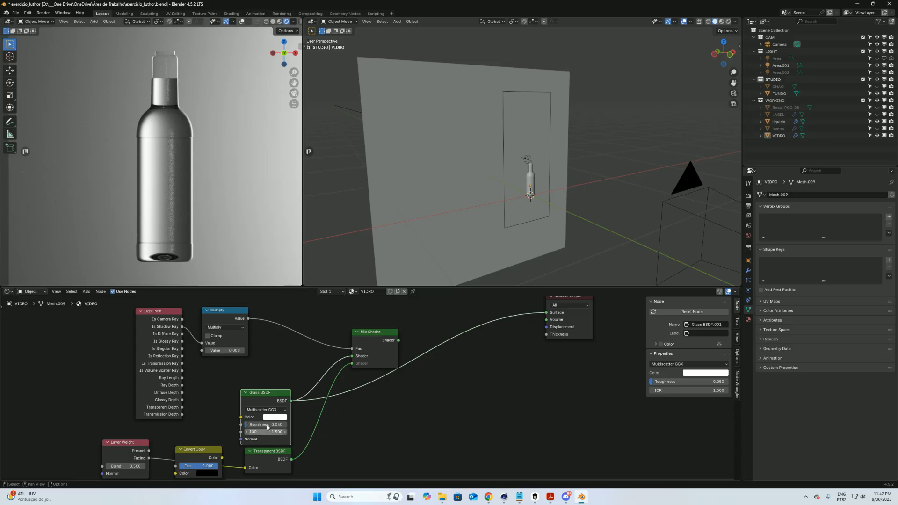
scroll(290, 415, up, 2)
ctrl+alt+drag(290, 415, 303, 427)
alt+drag(305, 427, 327, 407)
alt+drag(358, 367, 377, 406)
alt+drag(335, 347, 349, 396)
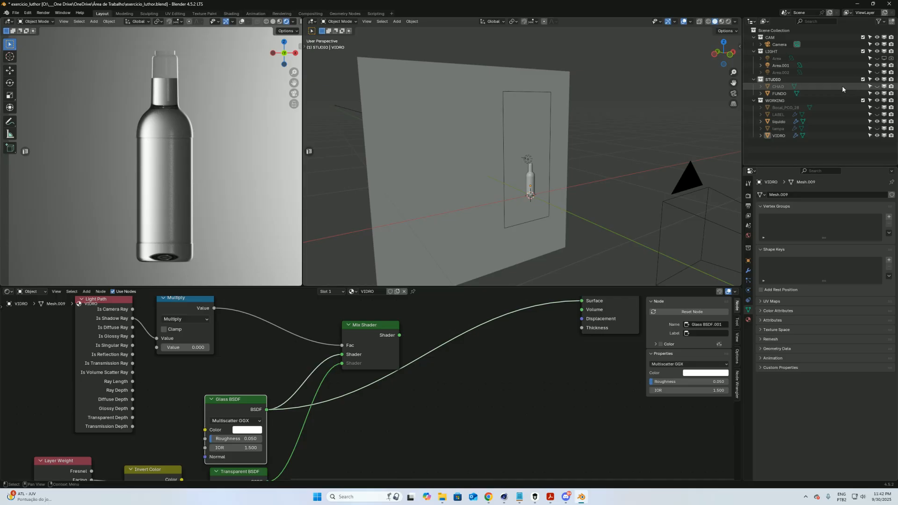
Step: Hide the líquido object and set the IOR of VIDRO's Glass BSDF node to 1.8
click(877, 122)
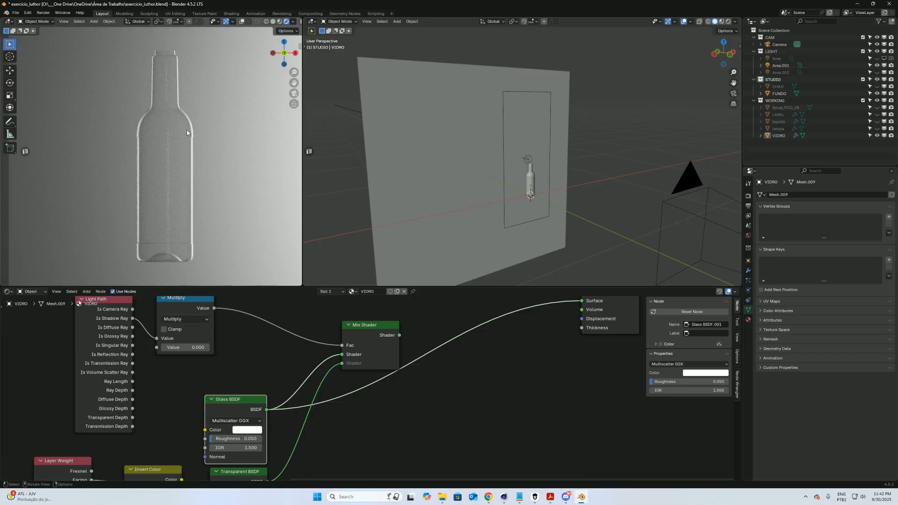
double_click(232, 448)
text(1)
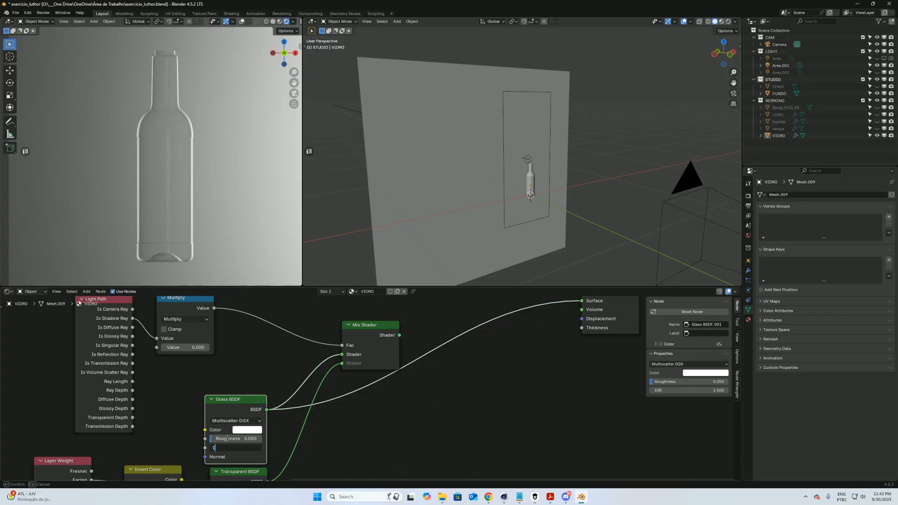
text(.8)
key(Return)
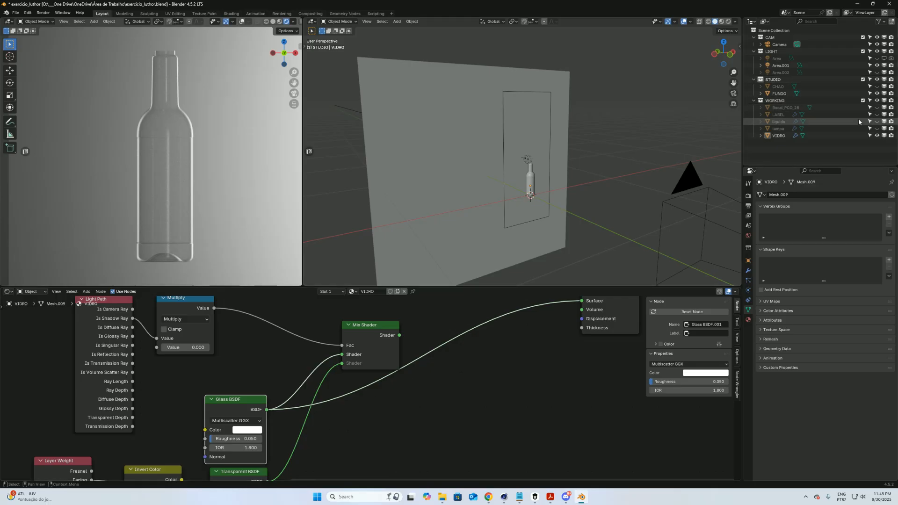
Step: Show the líquido object again and try IOR values of 1 and 1.1 on VIDRO's Glass BSDF node
click(878, 122)
click(252, 447)
text(1)
key(Return)
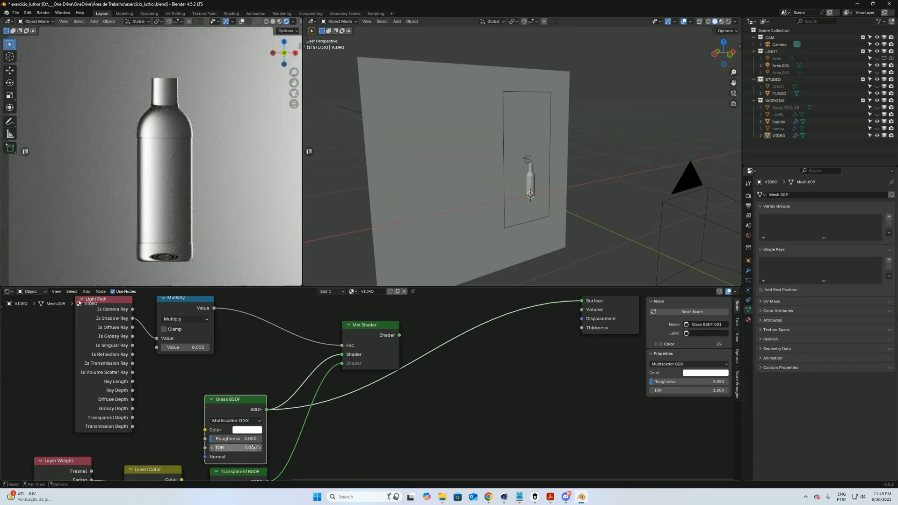
click(250, 449)
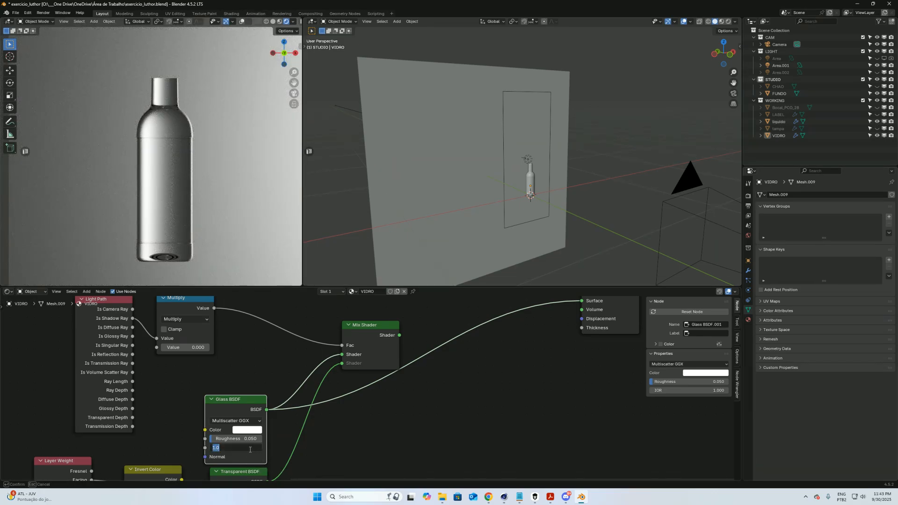
text(1.1)
key(Return)
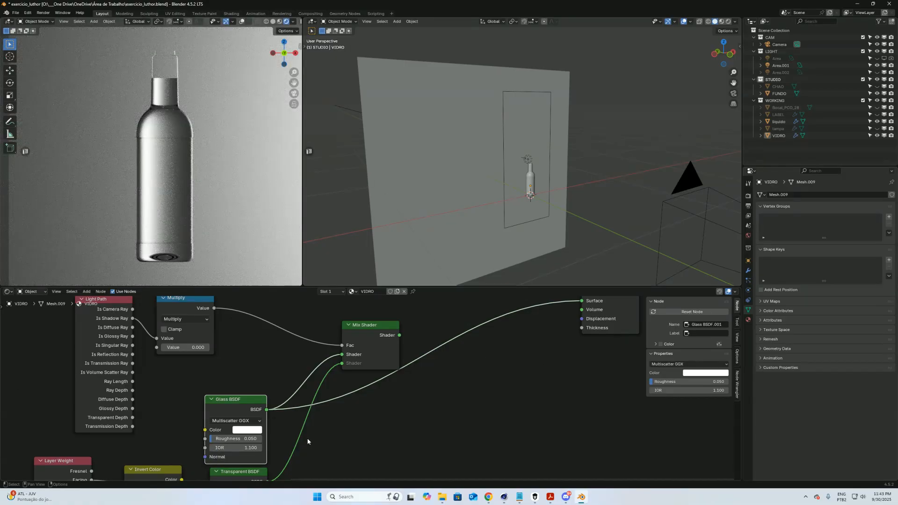
Step: Set the IOR of VIDRO's Glass BSDF node to 1.5
click(226, 448)
text(1.5)
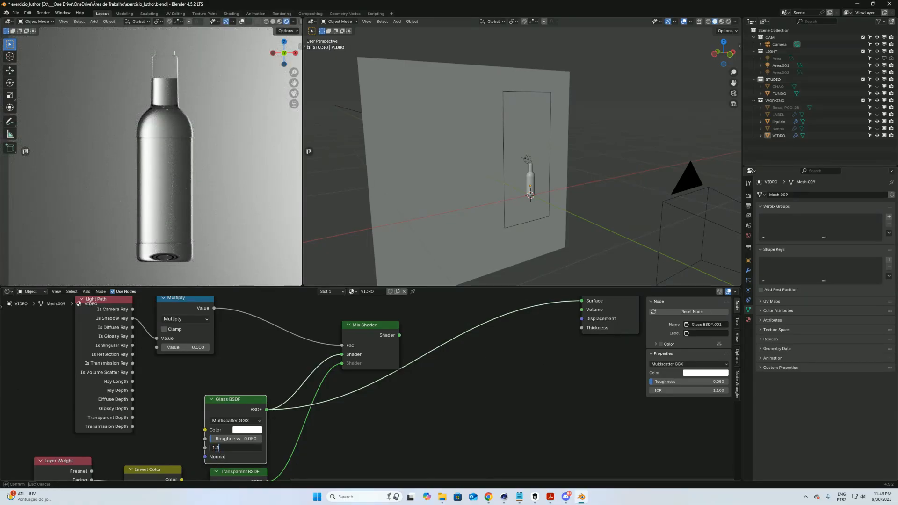
key(Return)
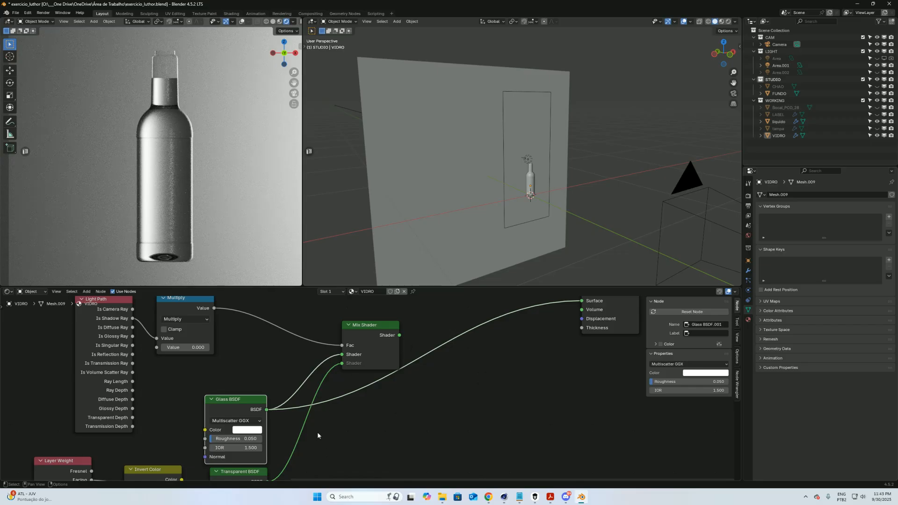
mouse_move(375, 437)
middle_down()
mouse_move(365, 431)
mouse_move(370, 436)
middle_up()
middle_drag(289, 363, 299, 387)
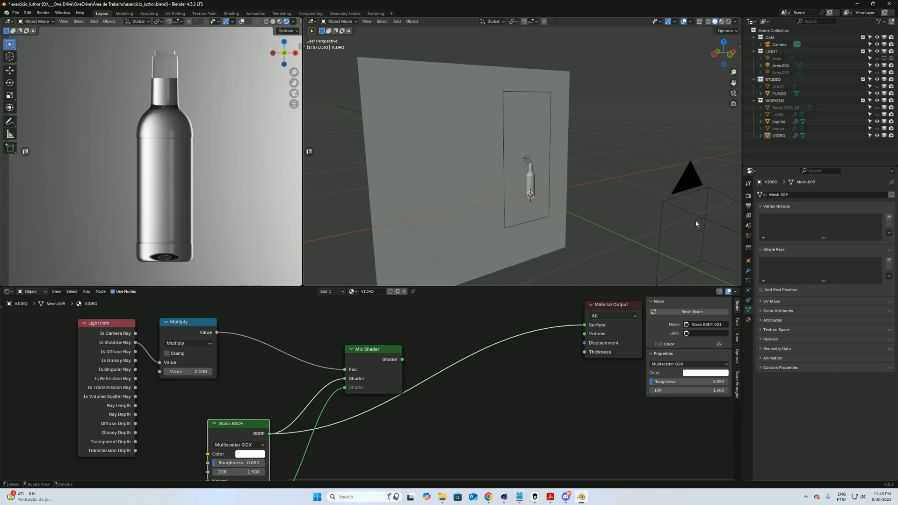
Step: Add a second Light Path node beside the existing one in the VIDRO material
drag(109, 326, 97, 323)
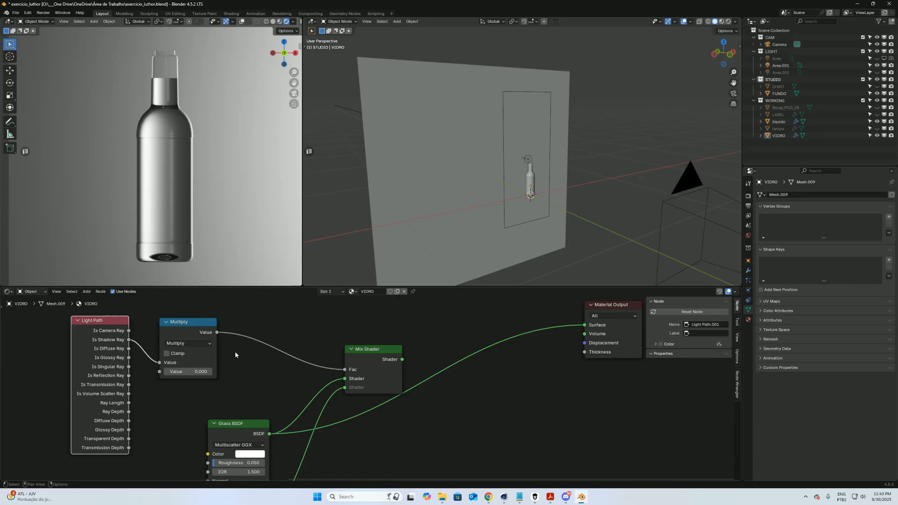
drag(110, 344, 119, 349)
middle_drag(138, 315, 184, 323)
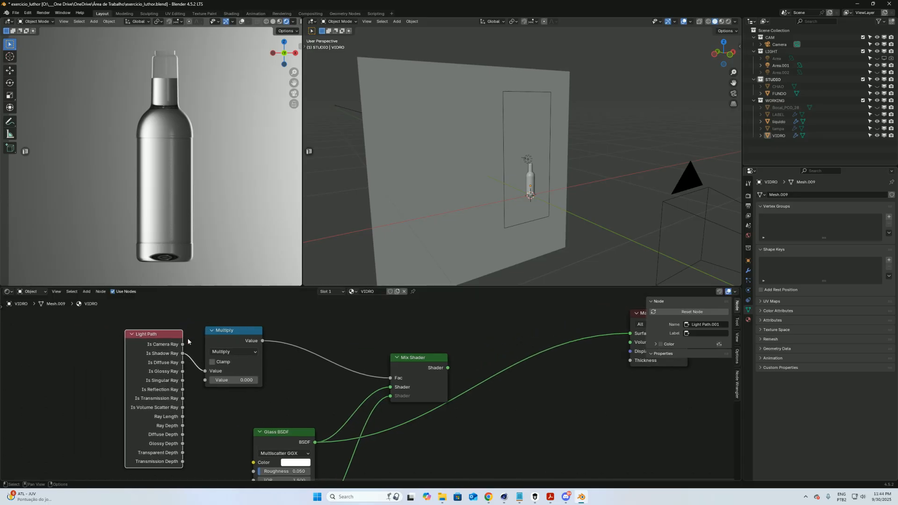
key(shift+a)
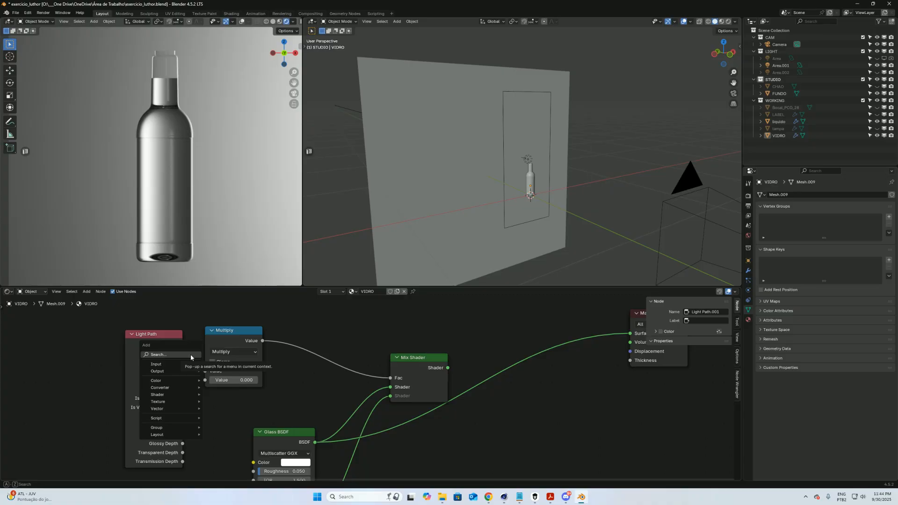
click(191, 355)
text(light)
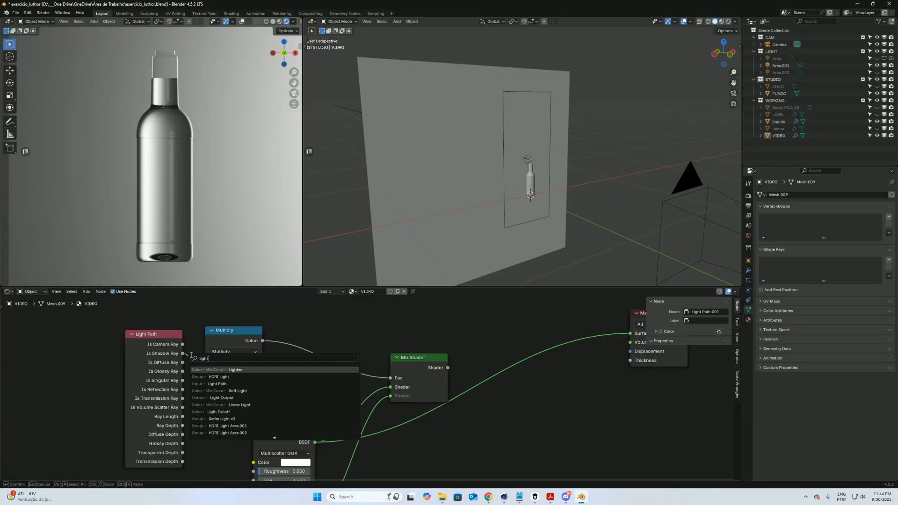
key(Down)
key(Down)
key(Return)
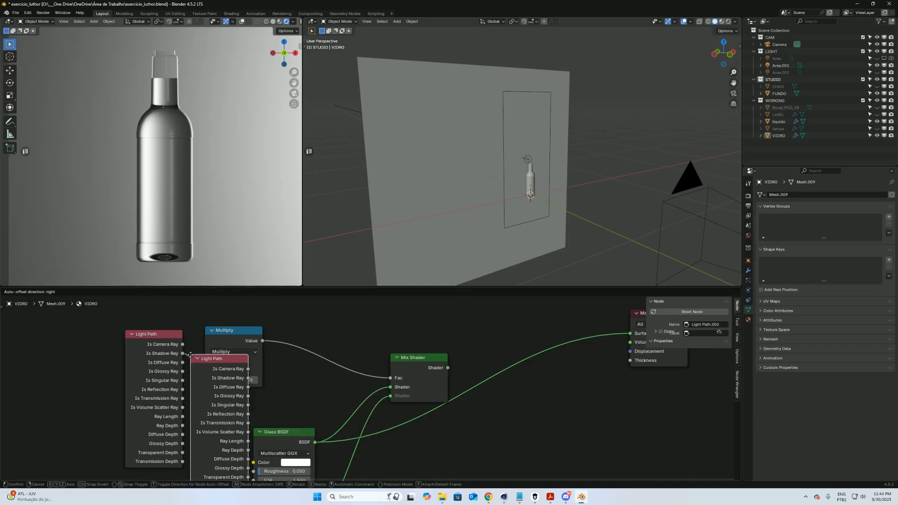
click(53, 347)
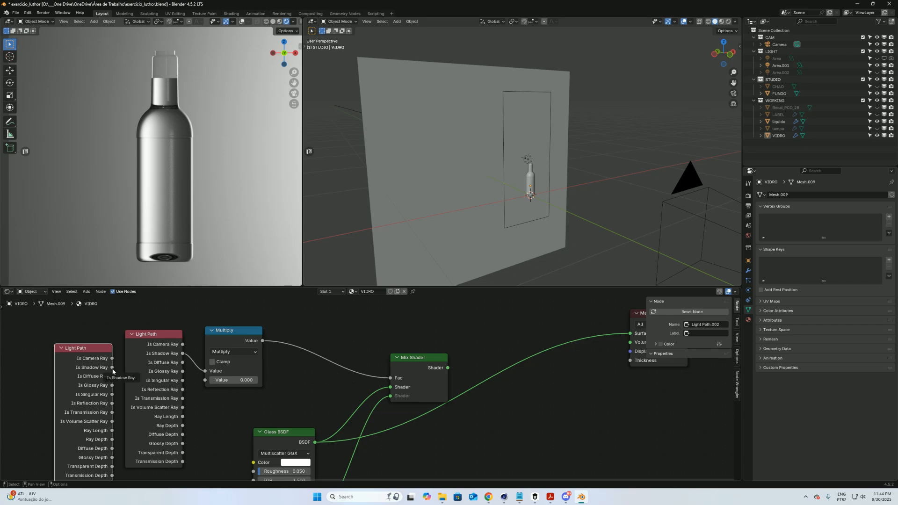
Step: Link the new Light Path node's Is Shadow Ray output to the Mix Shader's Fac input
drag(113, 368, 392, 378)
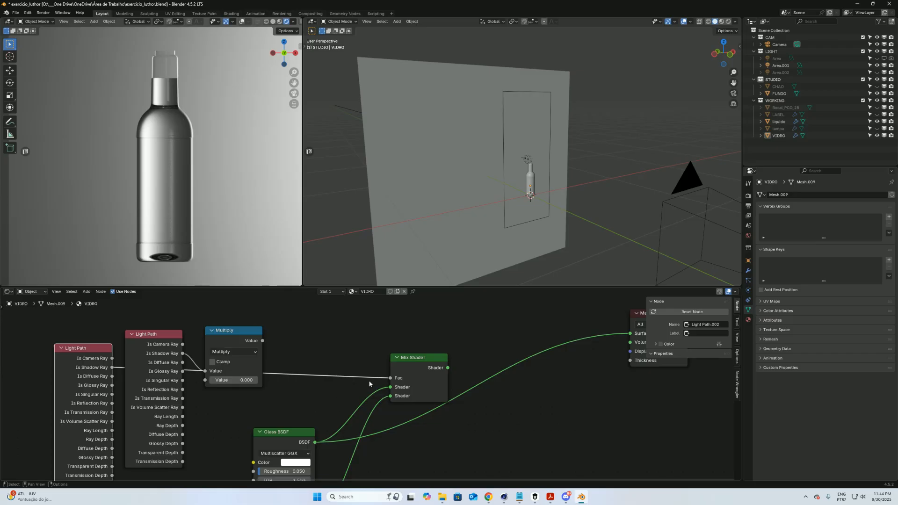
drag(284, 435, 391, 388)
middle_drag(394, 441, 403, 365)
click(264, 451)
drag(263, 452, 265, 467)
middle_drag(335, 421, 300, 445)
drag(265, 446, 262, 440)
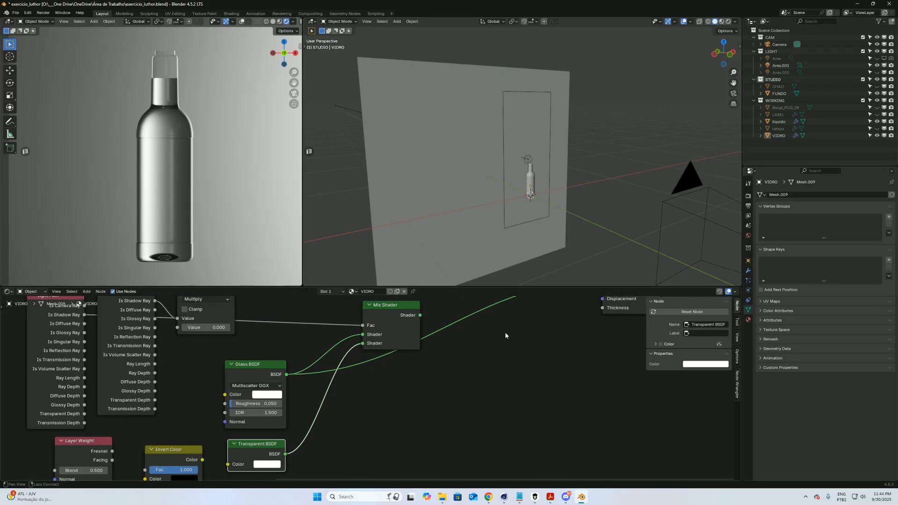
Step: Connect the Mix Shader output to the Material Output's Surface and move the Multiply node clear of the factor link
middle_drag(505, 330, 274, 407)
drag(270, 413, 451, 378)
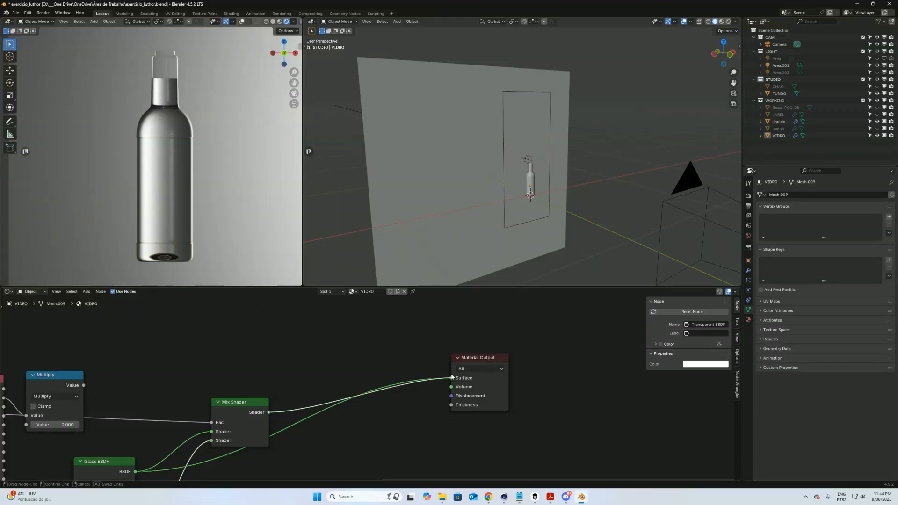
middle_drag(277, 373, 395, 373)
middle_drag(308, 393, 367, 383)
drag(229, 366, 271, 338)
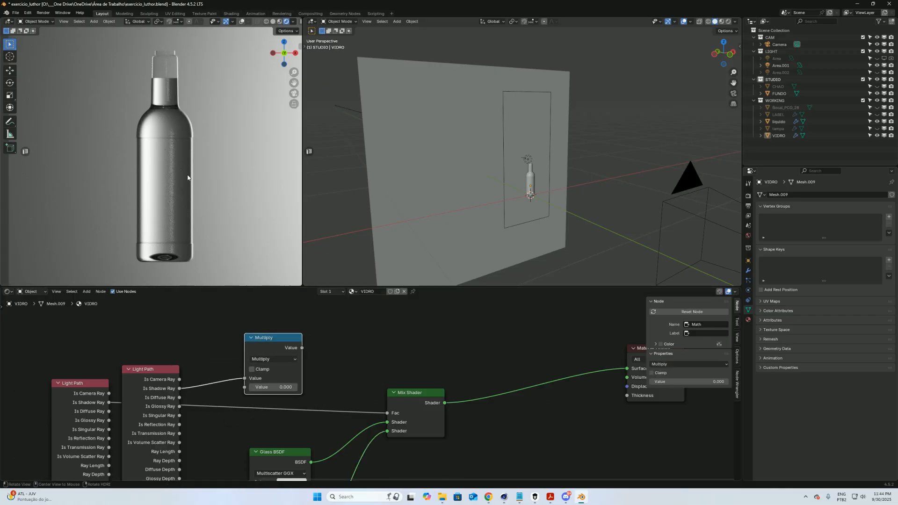
Step: Inspect the bottle up close outside the camera view, examine the líquido material's nodes, and reselect VIDRO
key(KP_0)
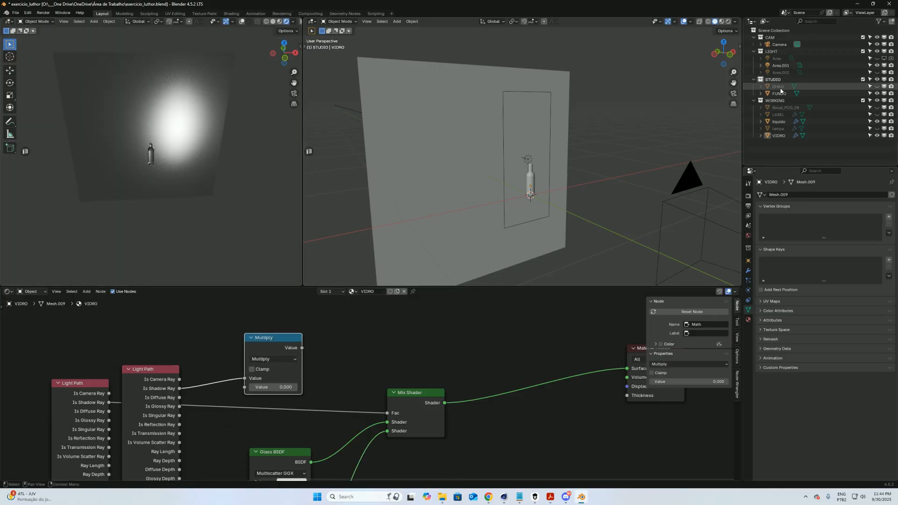
click(779, 122)
shift+middle_drag(198, 218, 184, 155)
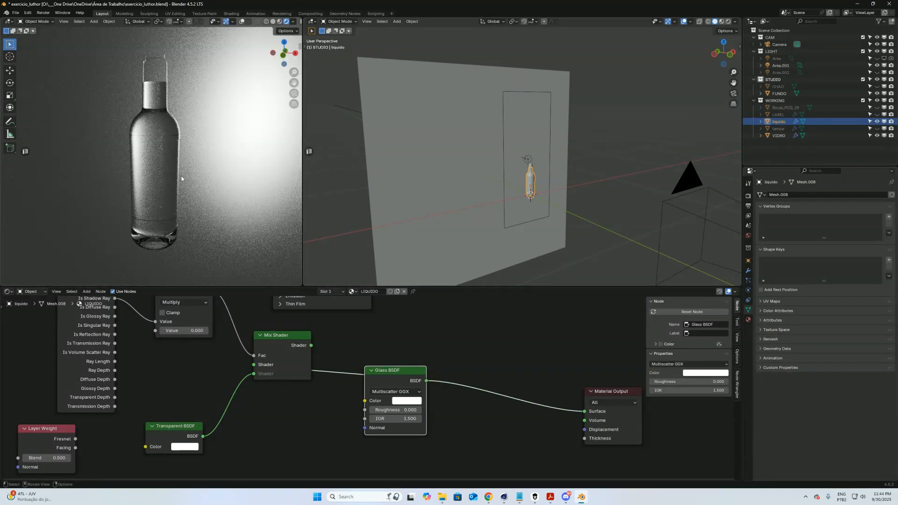
middle_drag(329, 383, 297, 443)
click(783, 136)
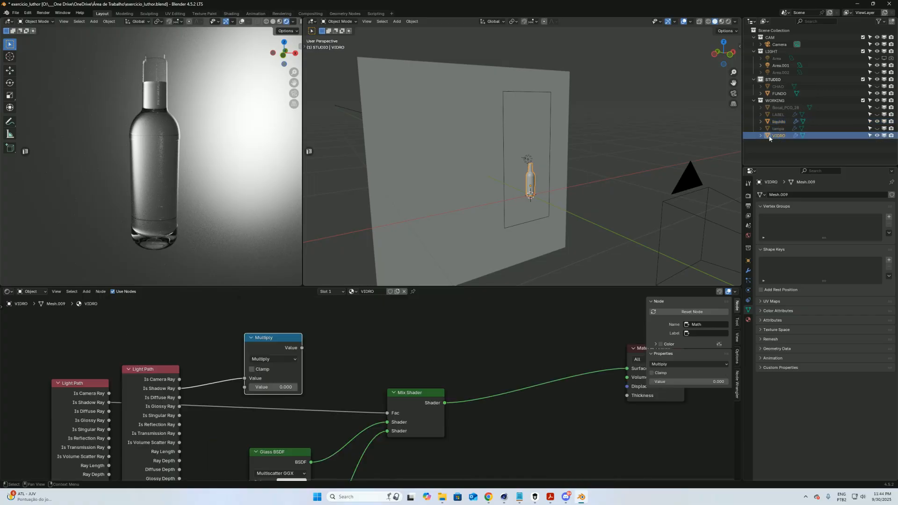
middle_drag(306, 435, 324, 419)
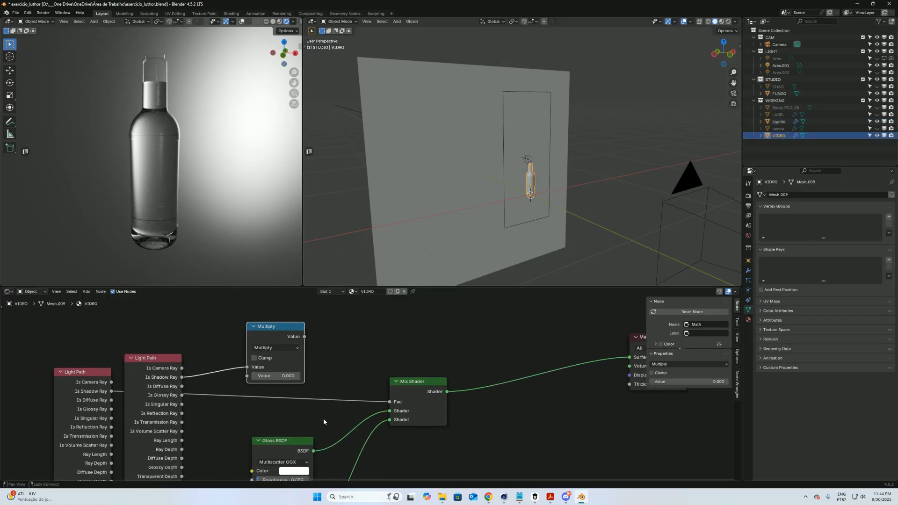
Step: Link the original Light Path node's Is Camera Ray output to the Mix Shader's Fac input
drag(159, 363, 247, 367)
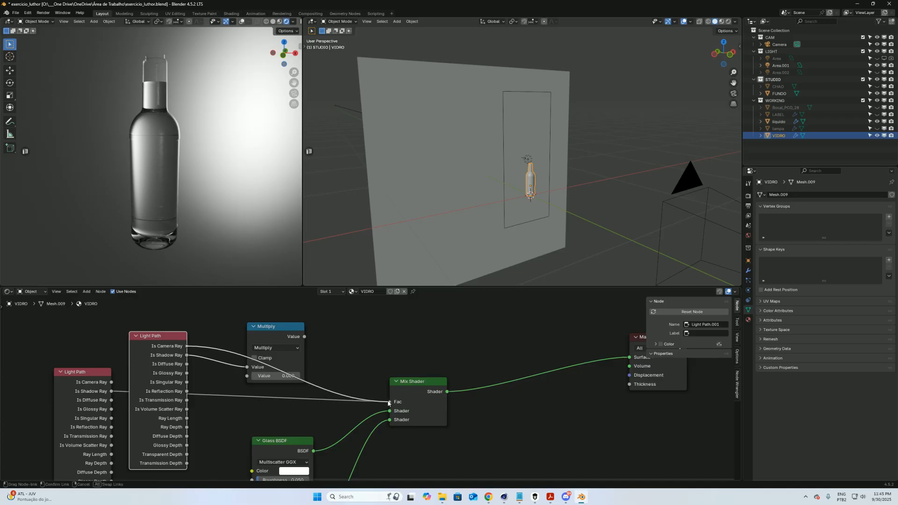
middle_drag(385, 407, 387, 403)
click(424, 382)
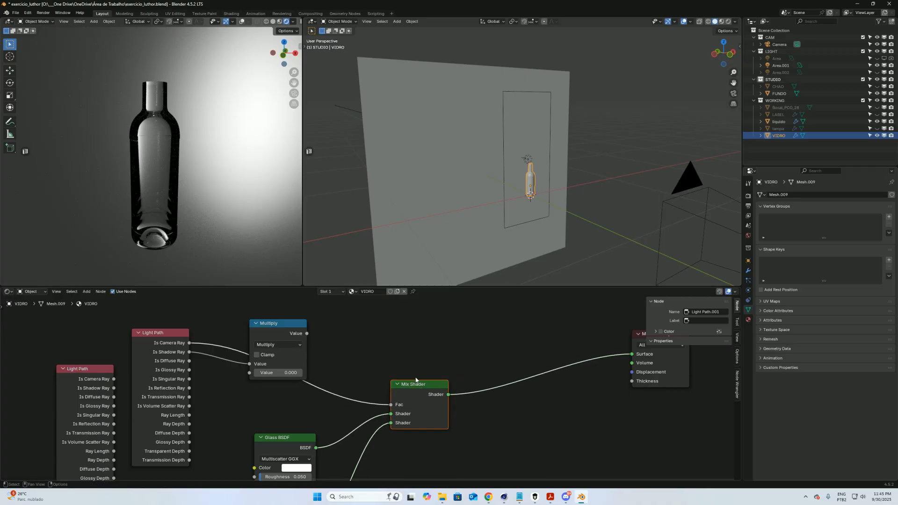
drag(430, 397, 429, 404)
mouse_move(291, 322)
mouse_down()
mouse_move(291, 314)
mouse_move(292, 336)
mouse_up()
Step: Change the Glass BSDF color in the VIDRO material to an orange-red
middle_drag(429, 461, 415, 438)
click(290, 429)
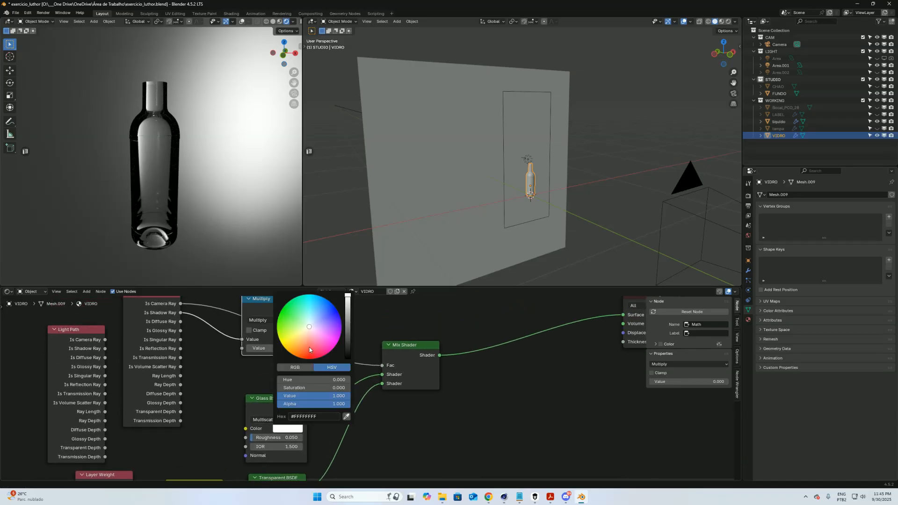
click(310, 347)
middle_drag(381, 323, 385, 370)
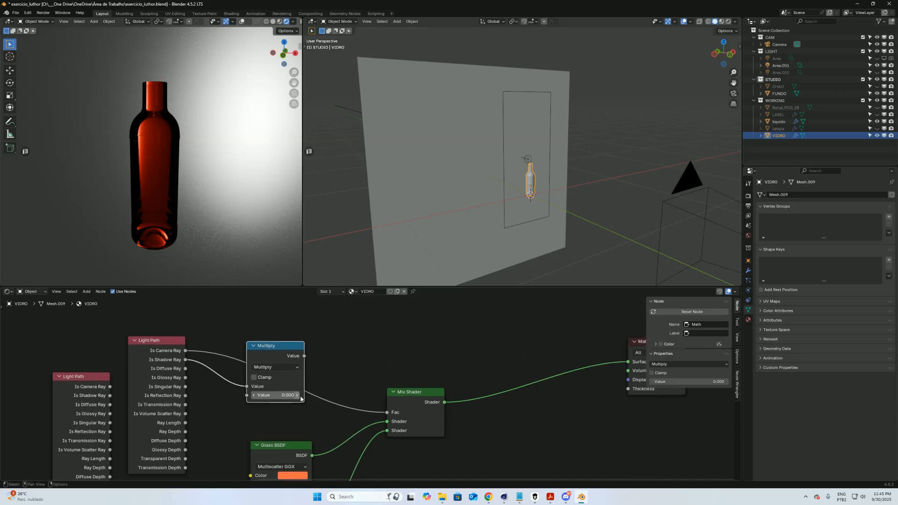
Step: Link the original Light Path node's Is Shadow Ray output to the Mix Shader's Fac in place of Is Camera Ray
drag(186, 359, 387, 413)
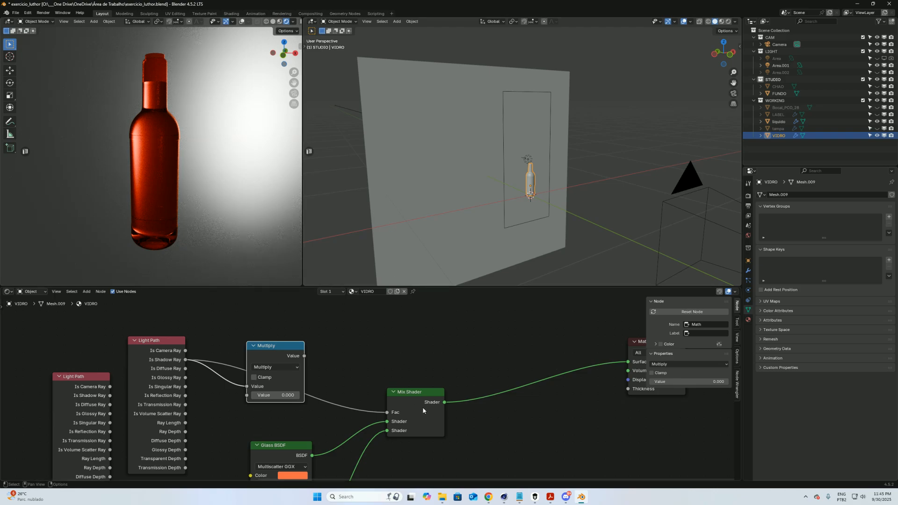
middle_drag(178, 220, 174, 226)
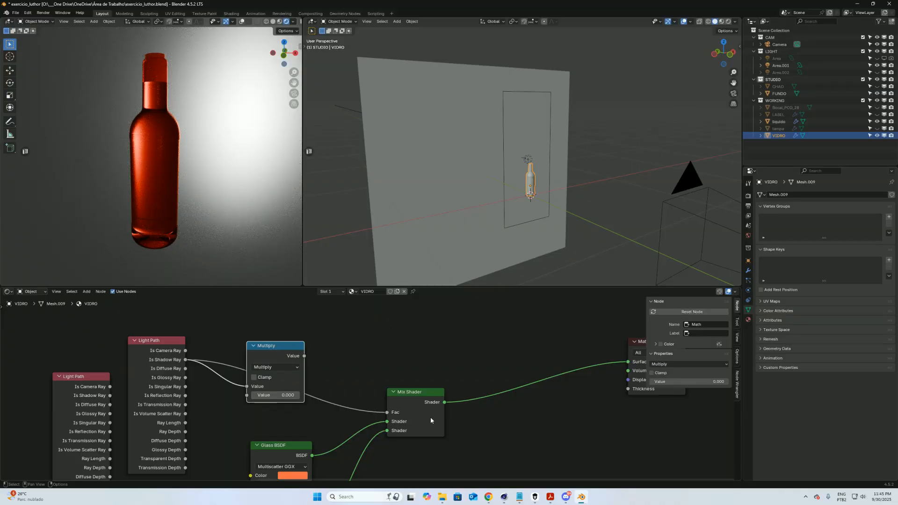
drag(148, 343, 152, 343)
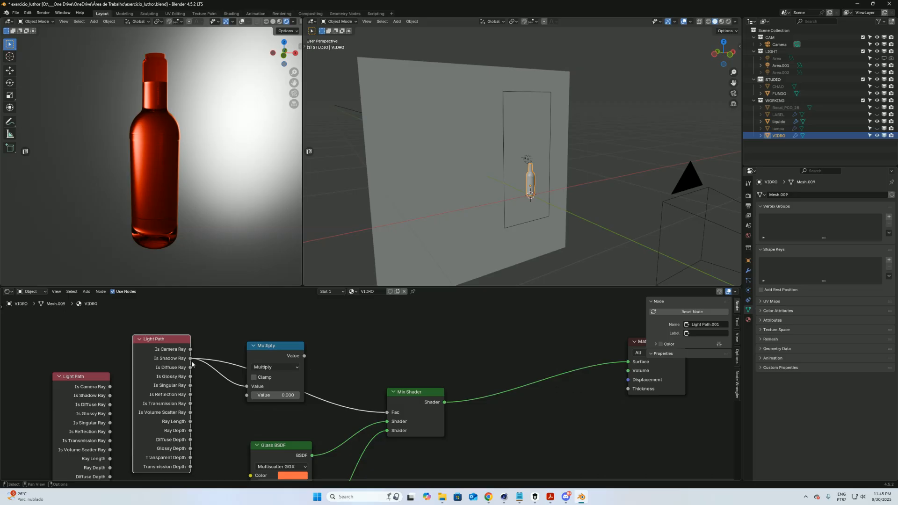
Step: Reset the Glass BSDF color in the VIDRO material to white
middle_drag(378, 467, 371, 440)
click(285, 449)
drag(308, 407, 239, 407)
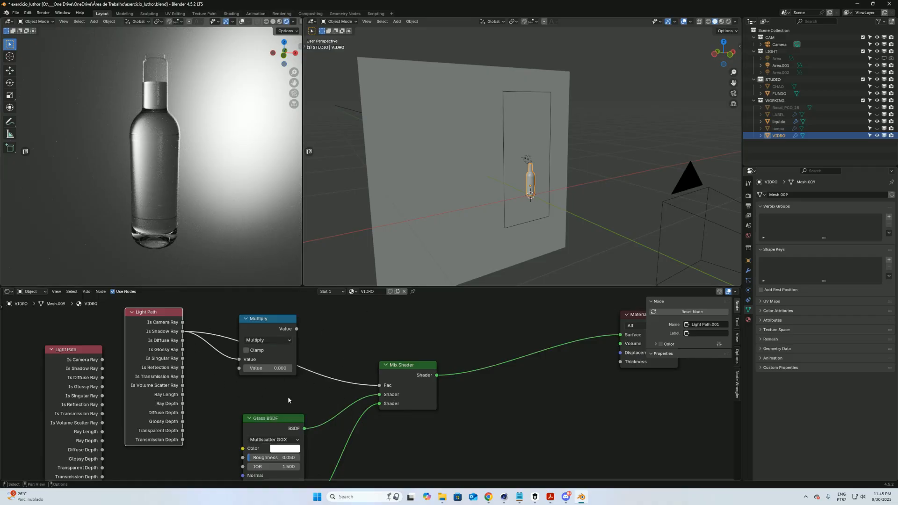
Step: Disconnect the Light Path link from the Mix Shader's Fac input and set Fac to 0
drag(379, 385, 337, 375)
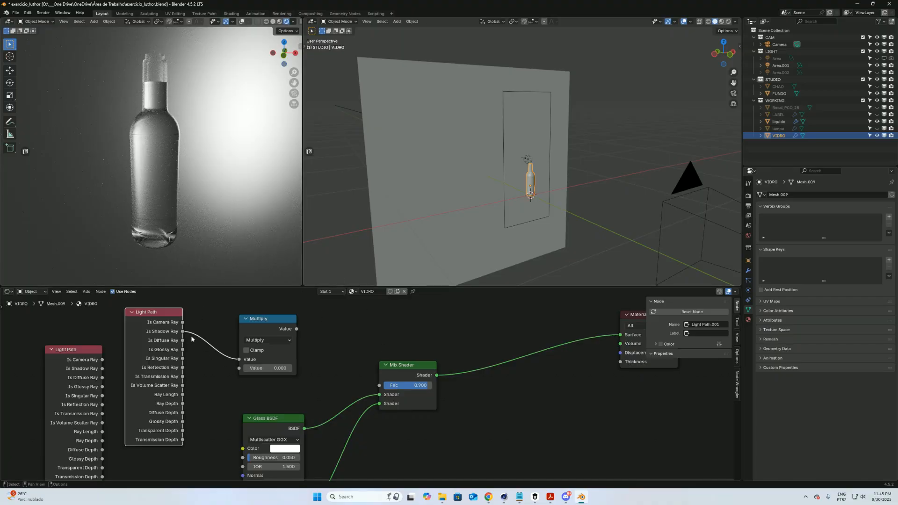
drag(288, 322, 288, 306)
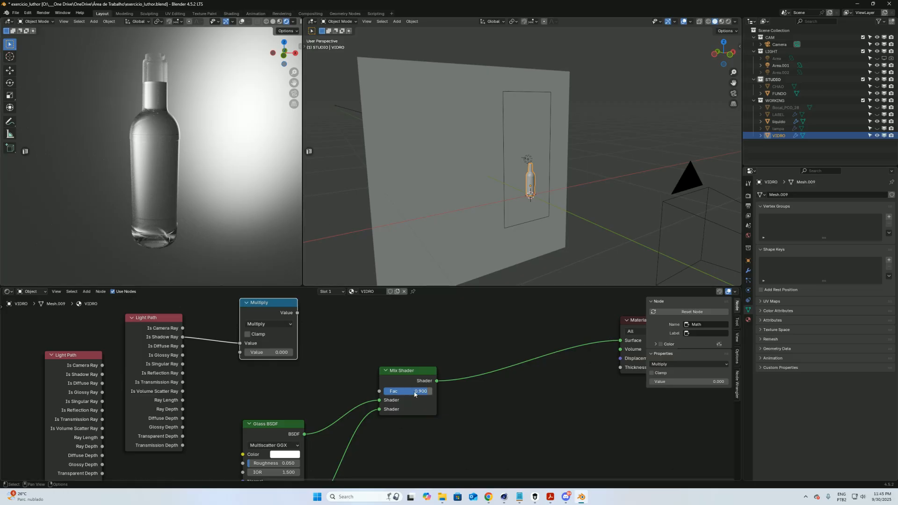
drag(427, 396, 408, 401)
middle_drag(413, 396, 419, 341)
drag(419, 340, 373, 344)
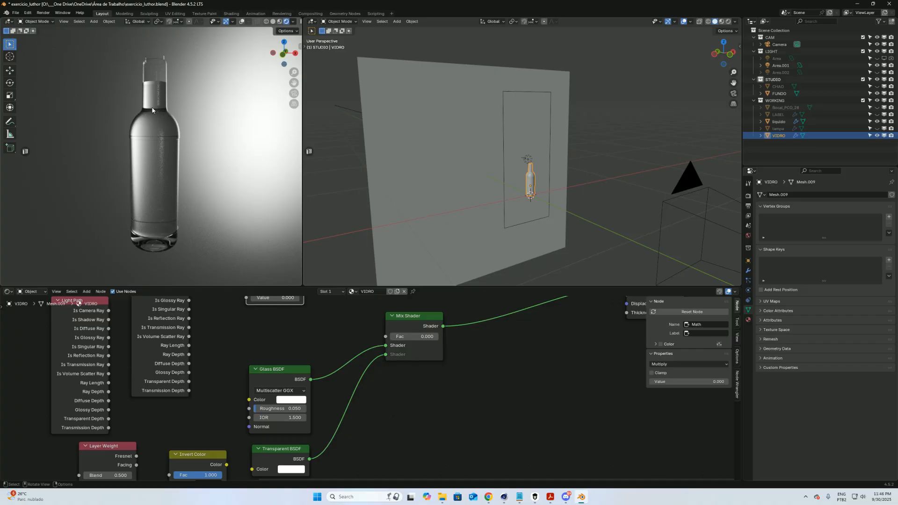
alt+drag(164, 182, 186, 175)
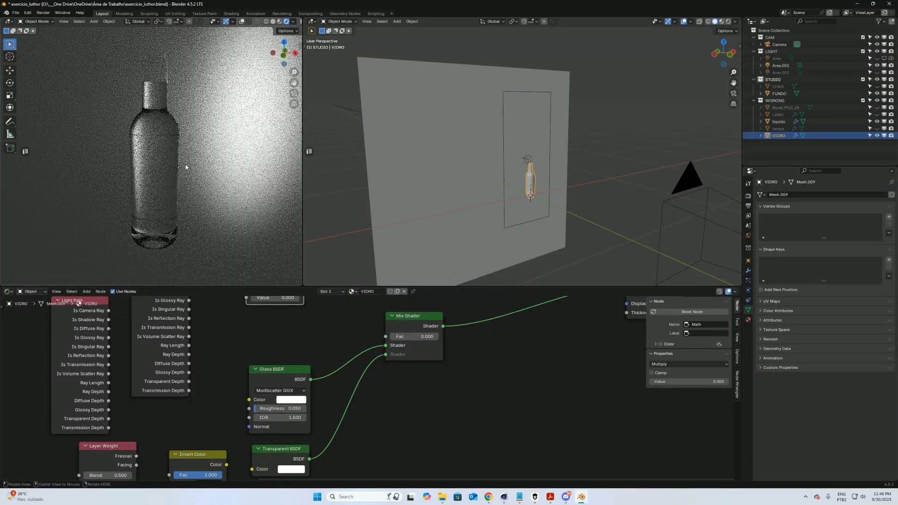
Step: Raise the Mix Shader's Fac from 0 to 1 and view the bottle with only the Transparent BSDF contributing
scroll(165, 117, up, 5)
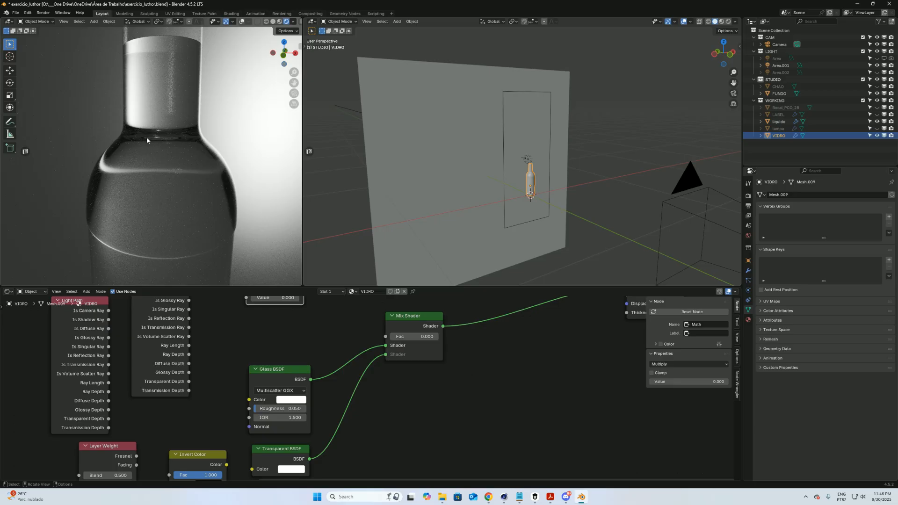
middle_drag(395, 400, 395, 417)
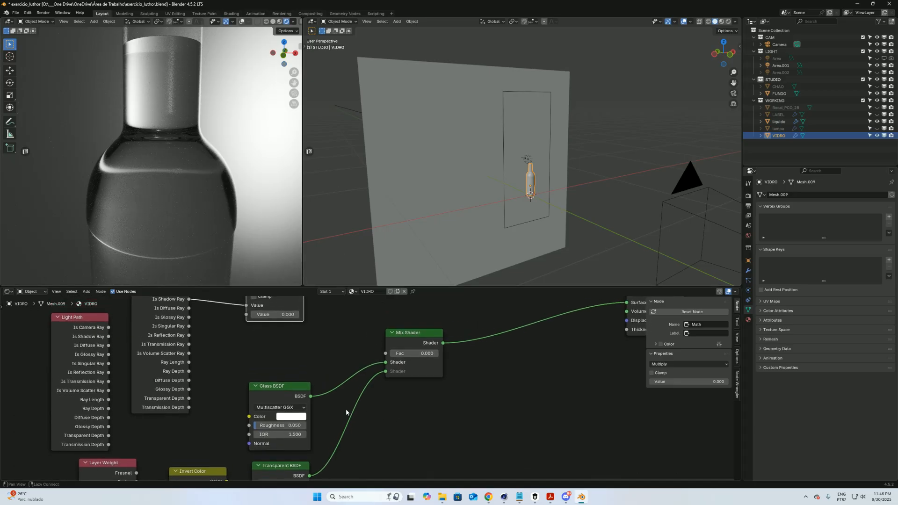
middle_drag(369, 383, 363, 338)
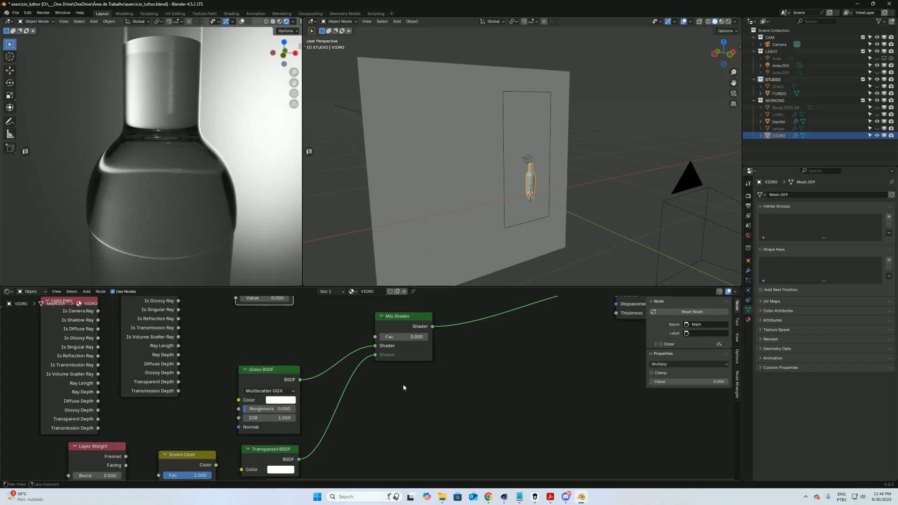
middle_drag(398, 342, 397, 332)
click(391, 326)
text(0)
key(Return)
drag(420, 328, 468, 324)
click(373, 337)
scroll(402, 372, down, 2)
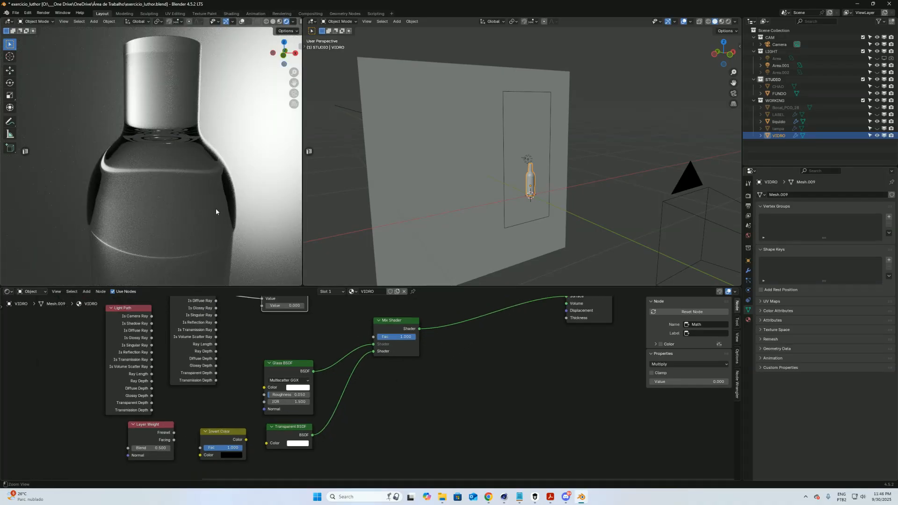
scroll(216, 212, down, 4)
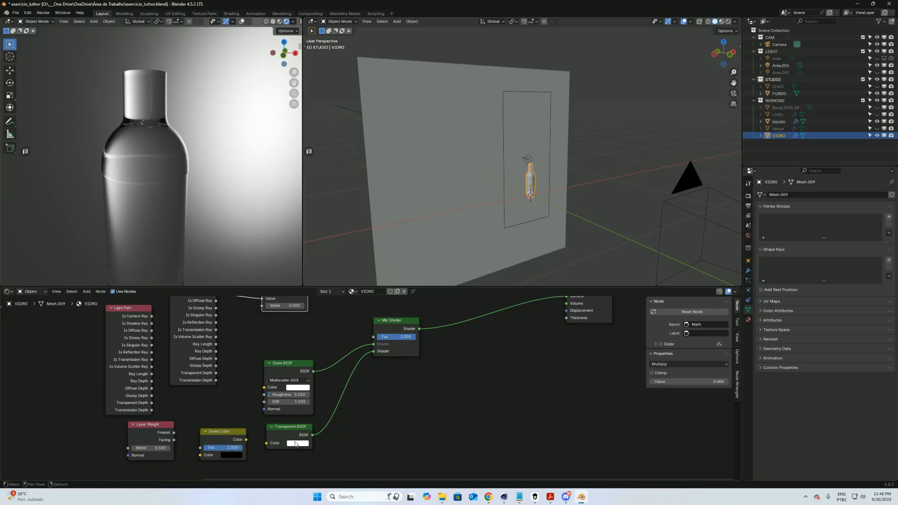
Step: Try black as the Transparent BSDF color, then restore it to white
drag(294, 433, 302, 437)
click(313, 447)
drag(354, 341, 359, 386)
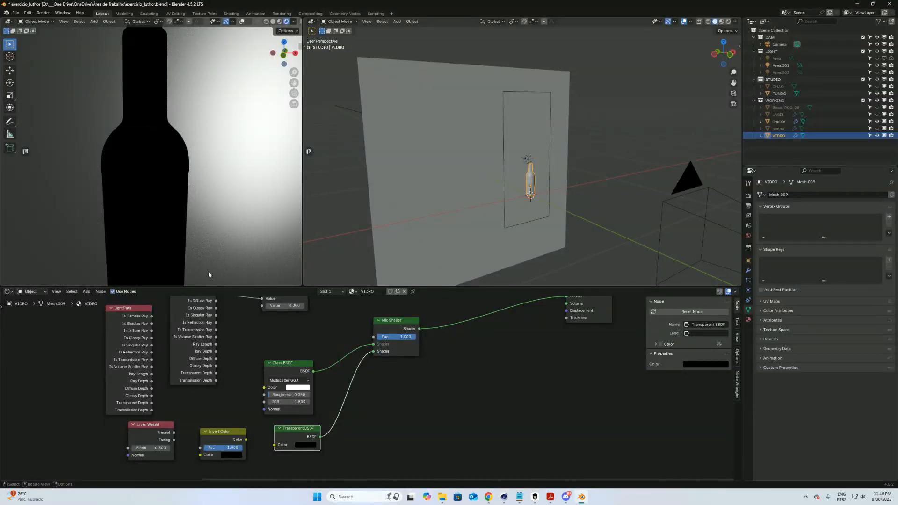
click(308, 445)
drag(355, 371, 355, 337)
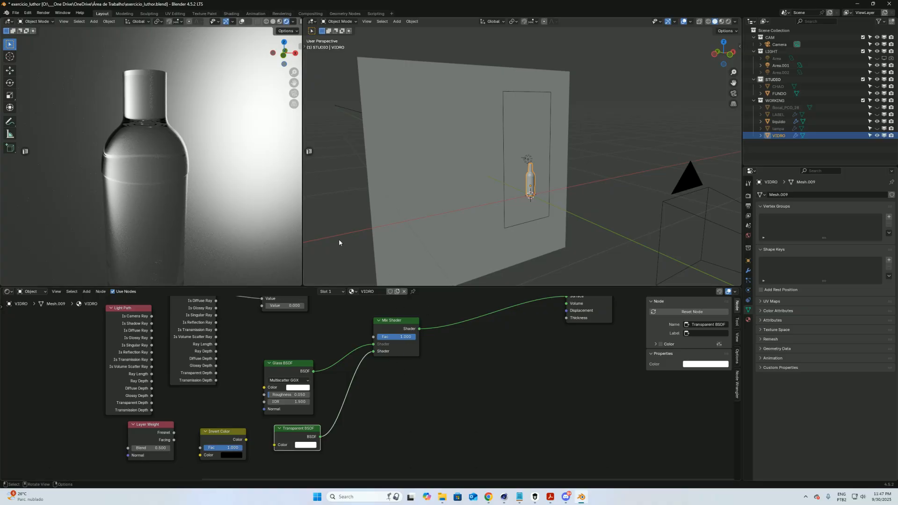
Step: Link the Multiply node's Value output to the Mix Shader's Fac and set its second value to 1
mouse_move(349, 355)
alt+mouse_down()
mouse_move(371, 397)
mouse_move(355, 362)
alt+mouse_up()
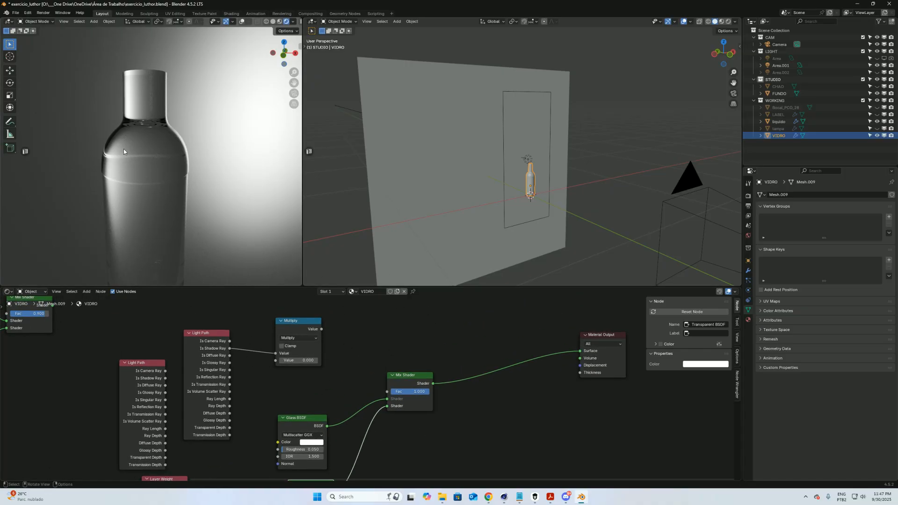
drag(321, 330, 387, 392)
mouse_move(154, 159)
middle_down()
mouse_move(163, 151)
mouse_move(177, 172)
mouse_move(167, 159)
middle_up()
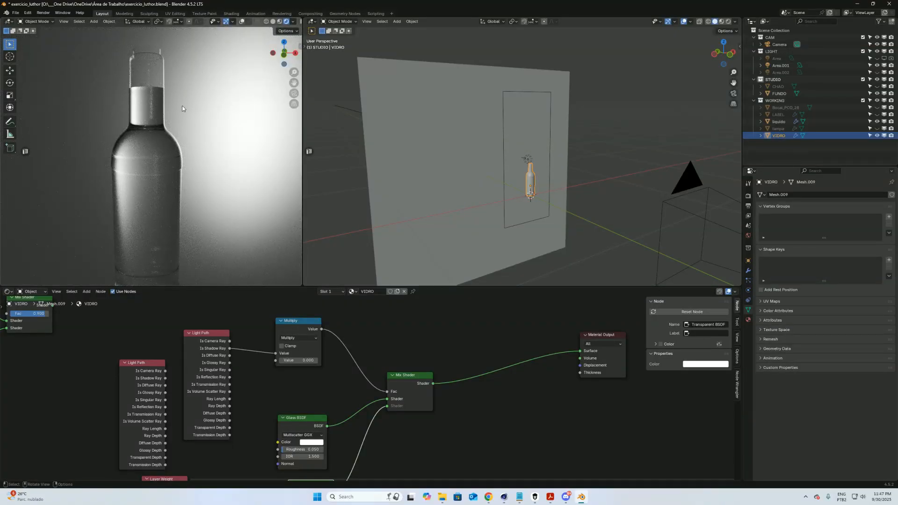
click(299, 358)
click(298, 360)
text(1)
key(Return)
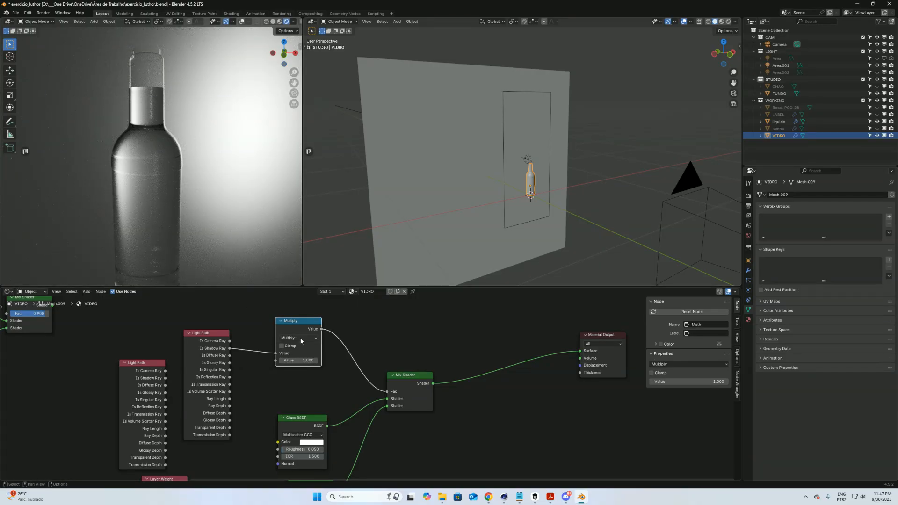
Step: Move the Is Shadow Ray link to the Multiply node's second Value input and set the first value to 1
drag(276, 354, 276, 360)
key(grave)
click(134, 159)
ctrl+middle_drag(193, 154, 205, 81)
shift+middle_drag(206, 83, 204, 167)
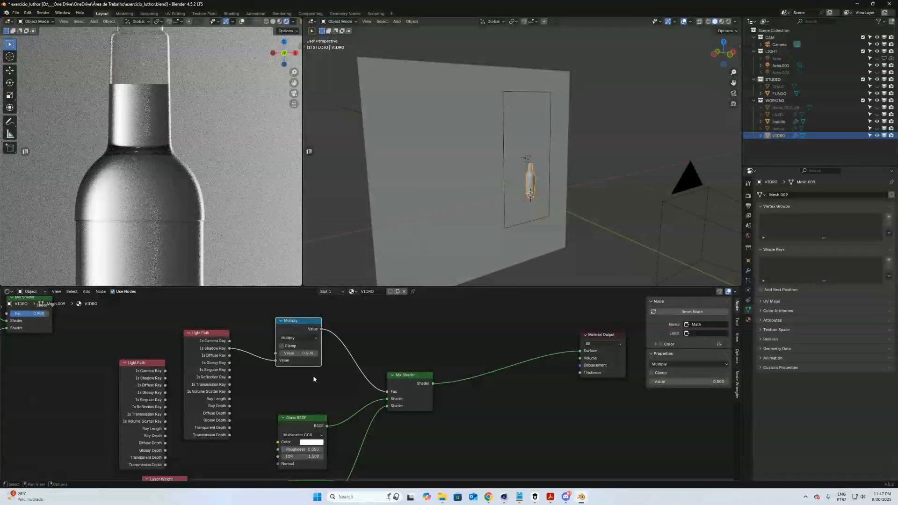
click(299, 353)
text(1)
key(Return)
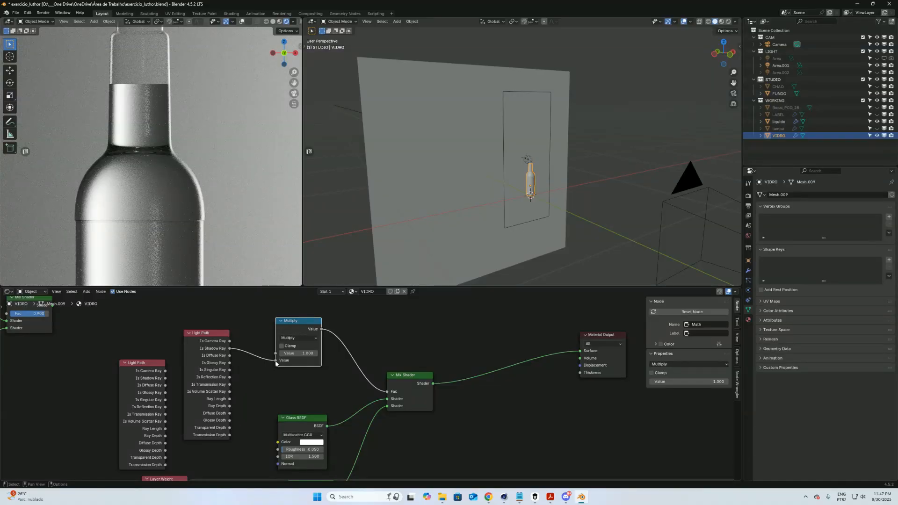
Step: Change the Math node's operation from Multiply to Add and set its second value to 0
click(299, 338)
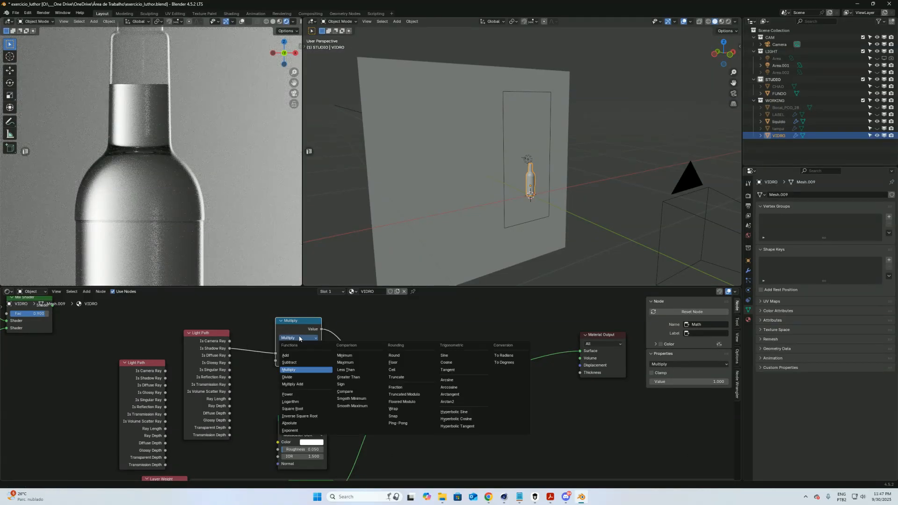
click(286, 356)
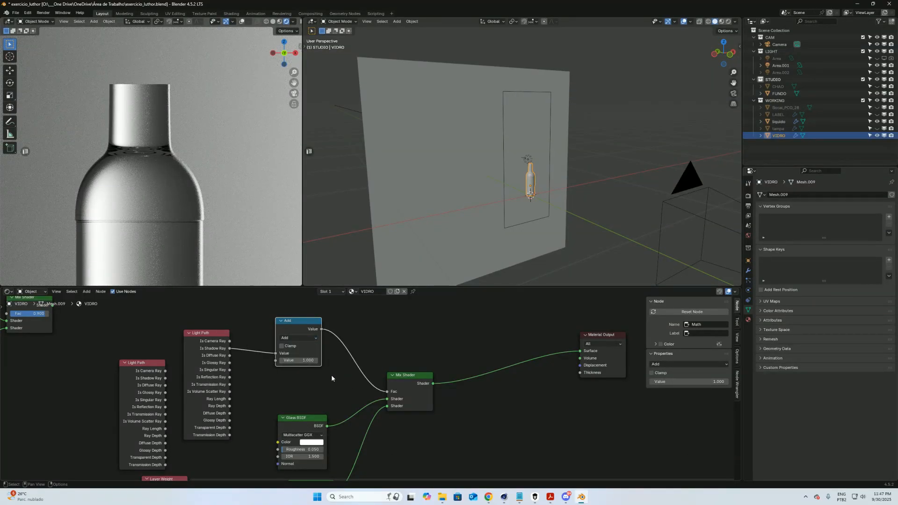
click(291, 359)
text(0)
key(Return)
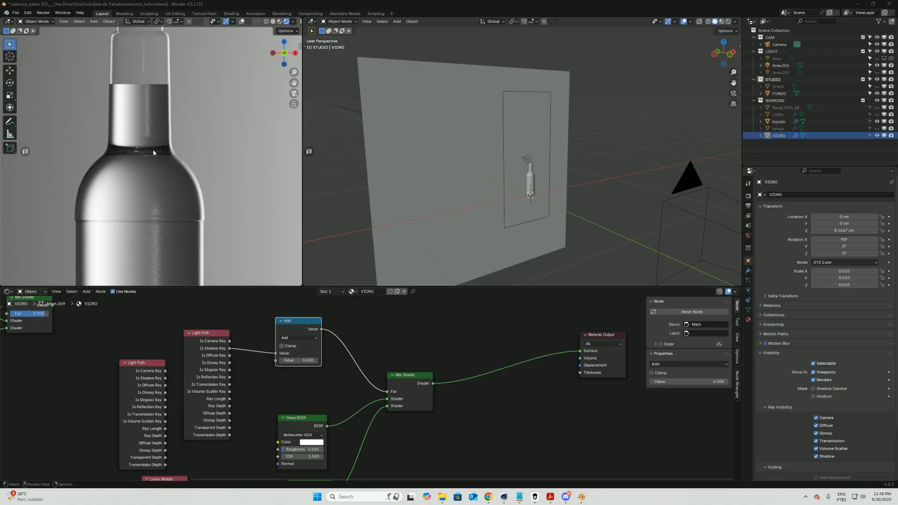
Step: Set the Add node's second value to 1
drag(299, 361, 308, 368)
click(306, 361)
text(1)
key(Return)
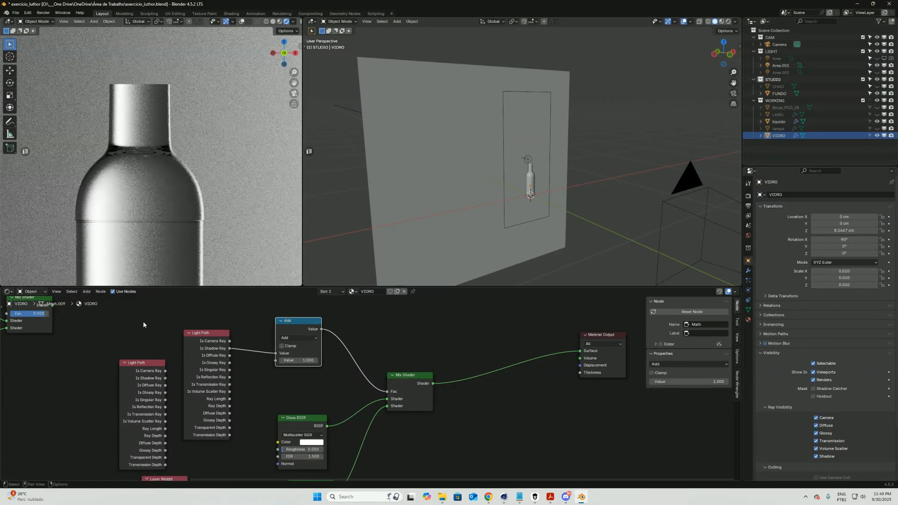
Step: Set the Add node's second value to 0.5, then raise it to 0.870 with the whole bottle in view
click(293, 360)
text(0.5)
key(Return)
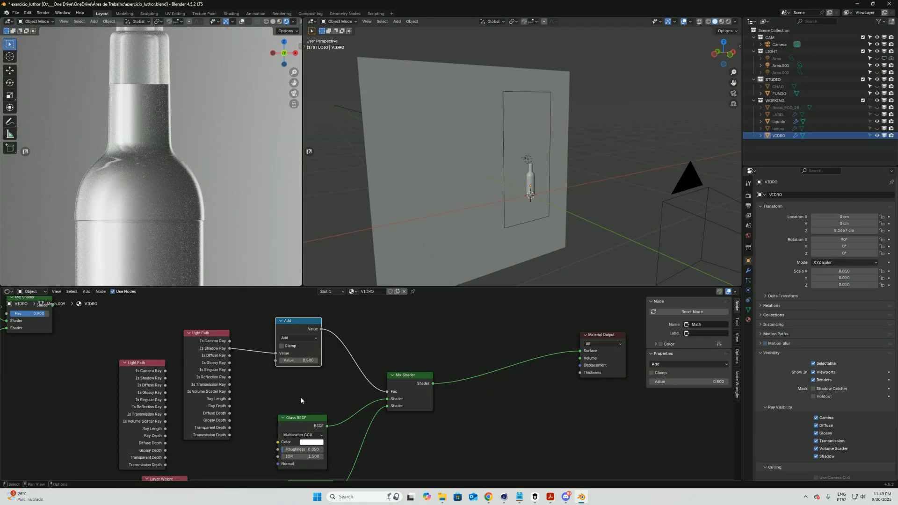
ctrl+middle_drag(163, 162, 164, 191)
shift+middle_drag(164, 191, 158, 133)
ctrl+middle_drag(159, 134, 194, 184)
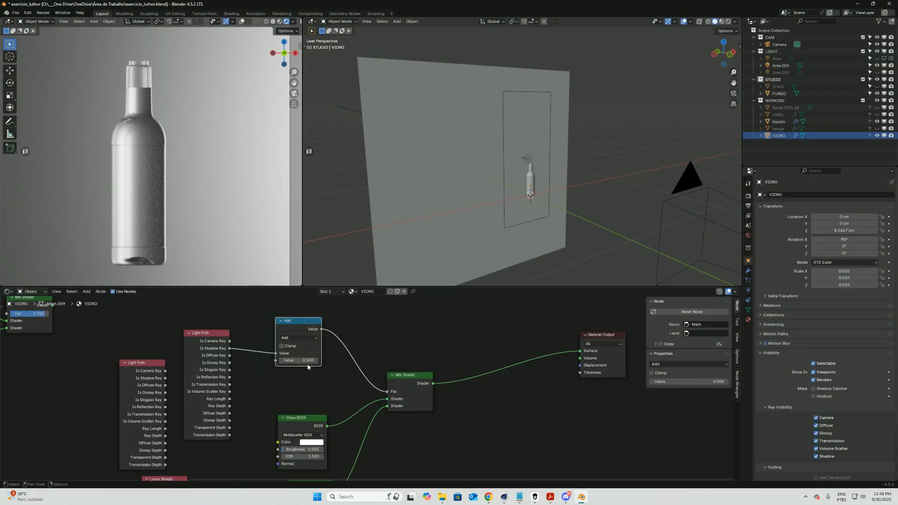
drag(302, 360, 337, 392)
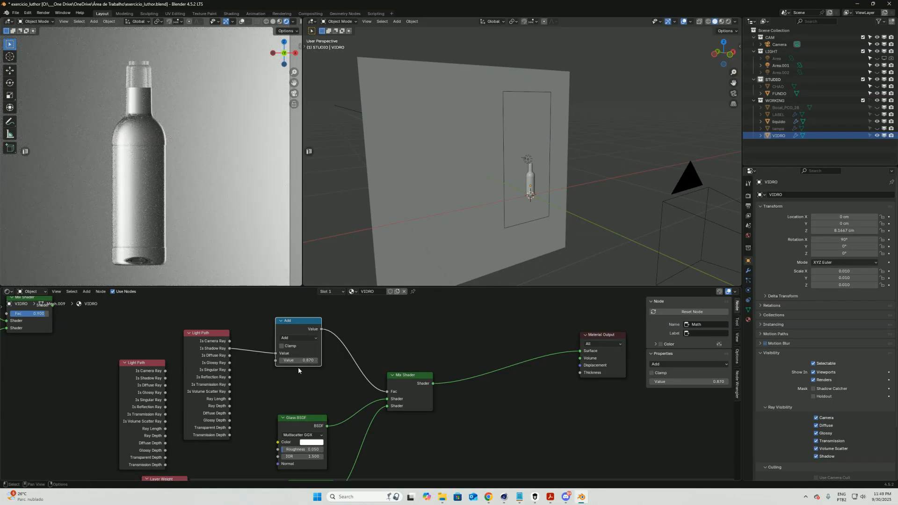
Step: Switch the Math node's operation to Multiply and vary its second value from 1 down to 0.2
click(296, 338)
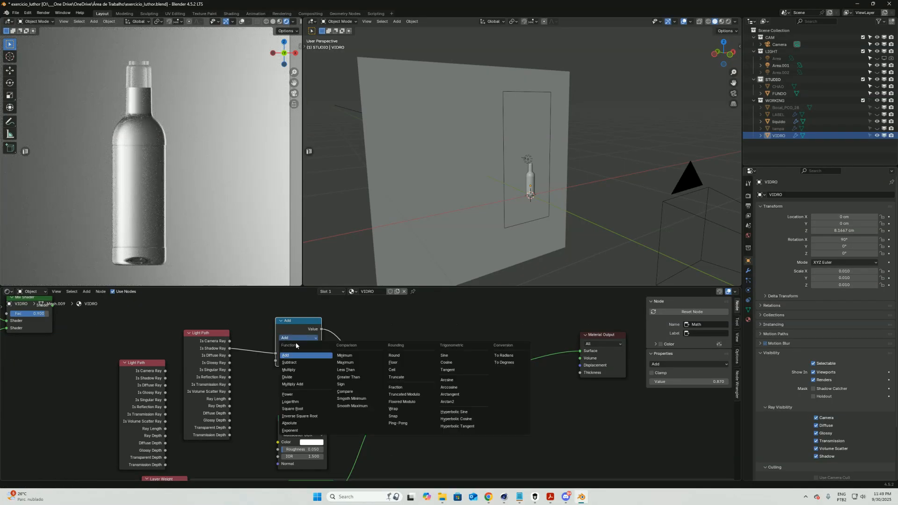
click(301, 369)
mouse_move(305, 361)
mouse_down()
mouse_move(350, 363)
mouse_move(314, 366)
mouse_up()
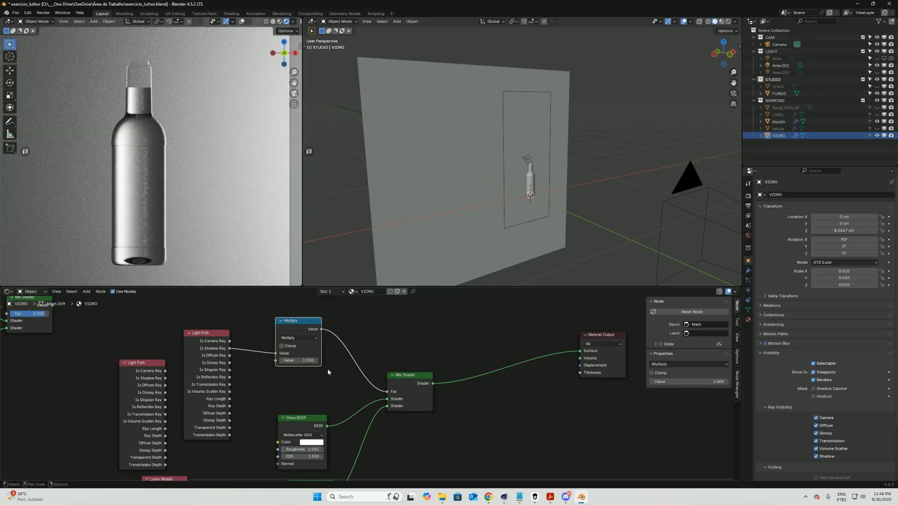
drag(309, 359, 276, 360)
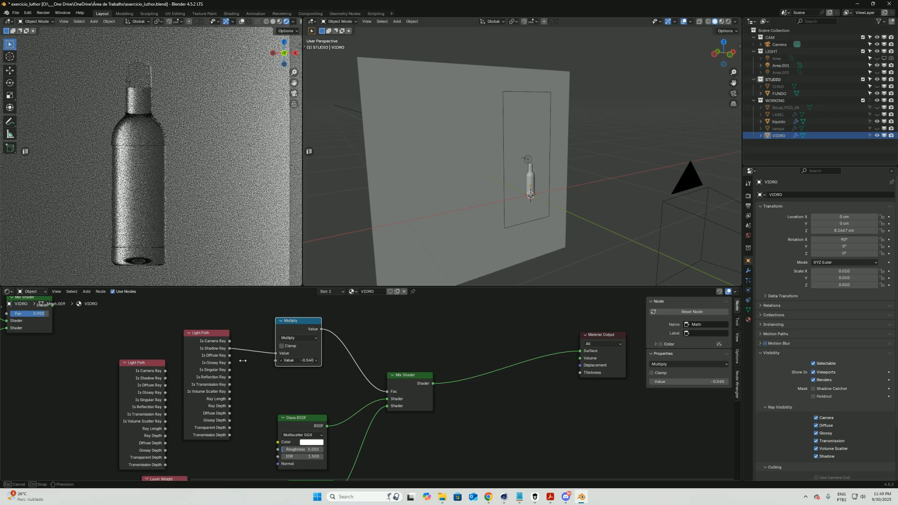
drag(266, 364, 275, 369)
Step: Compare the Math node's Add and Multiply operations, then set its second value to 0.07
click(296, 338)
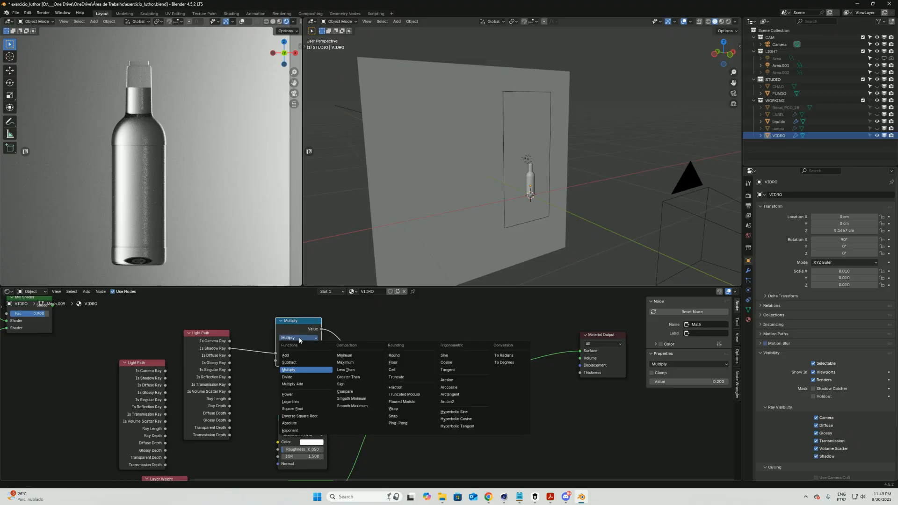
click(295, 356)
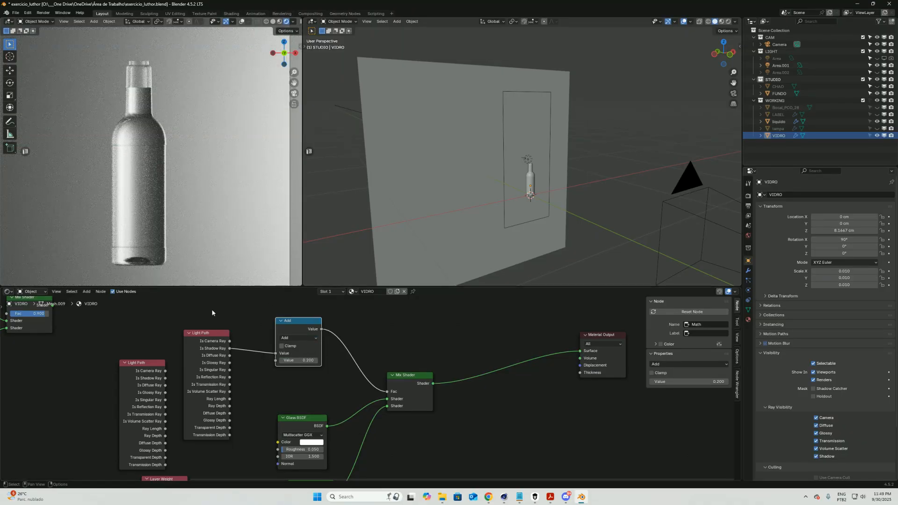
click(296, 336)
click(304, 367)
click(309, 360)
key(BackSpace)
text(.07)
key(Return)
Step: Set the Math node's operation to Add with a second value of 0.01
click(294, 337)
click(299, 354)
click(305, 361)
key(BackSpace)
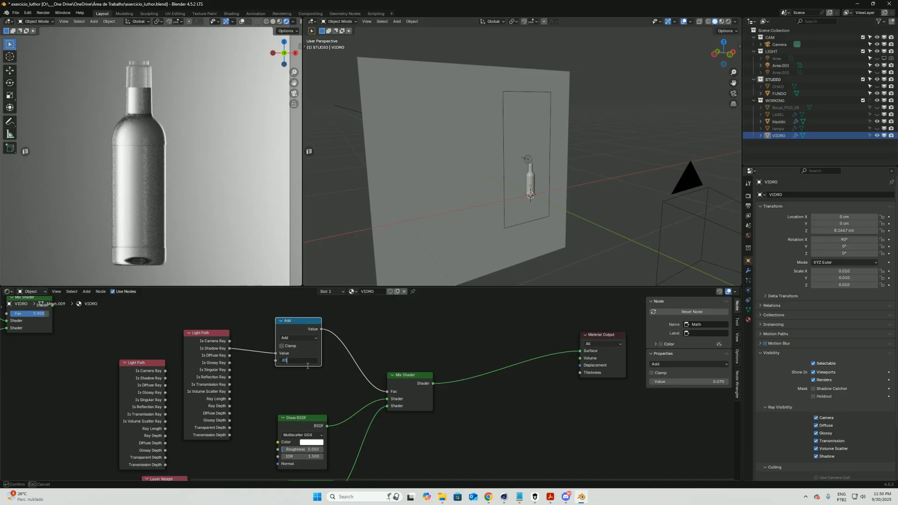
text(.01)
key(Return)
Step: Set the Add node's second value to 0
click(303, 359)
key(BackSpace)
text(0)
key(Return)
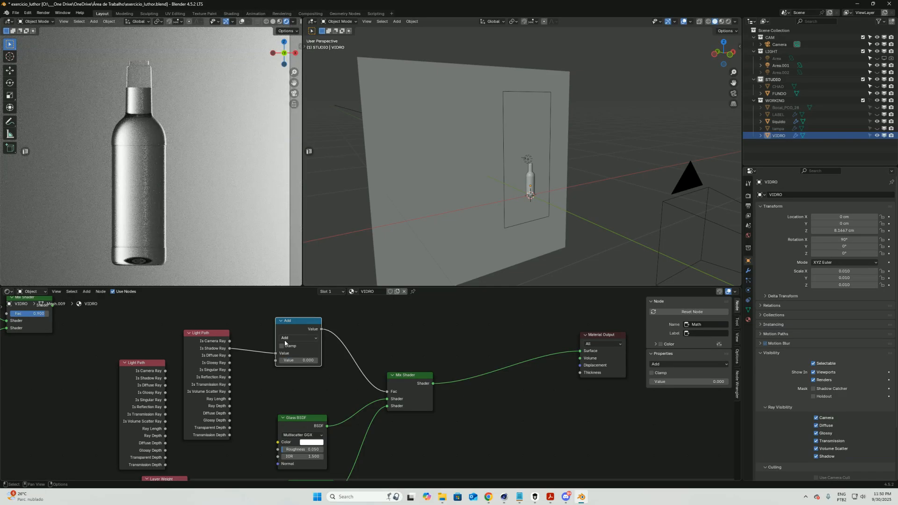
Step: Set the Add node's second value to 0.05
click(298, 358)
text(.0)
key(Return)
click(286, 351)
text(.05)
key(Return)
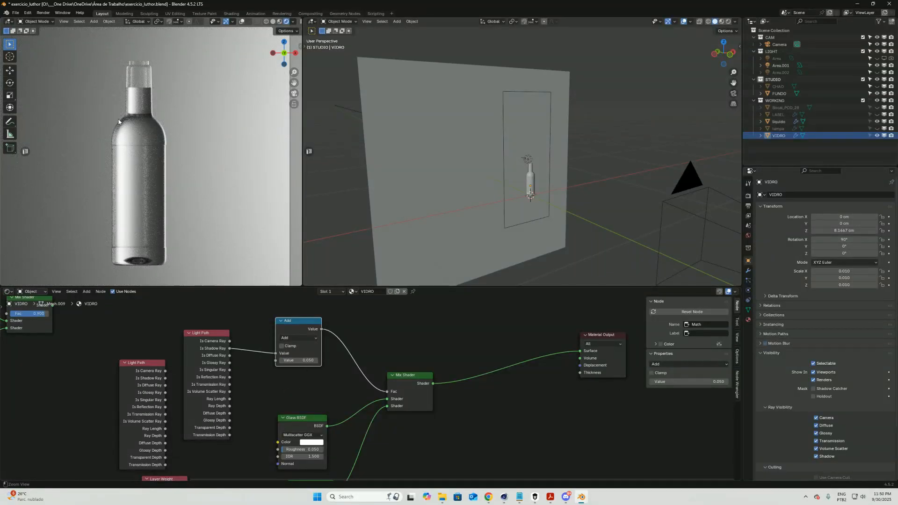
Step: Inspect the bottle's shoulder up close and set the Add node's second value to 0.1
scroll(92, 91, up, 5)
scroll(91, 90, down, 1)
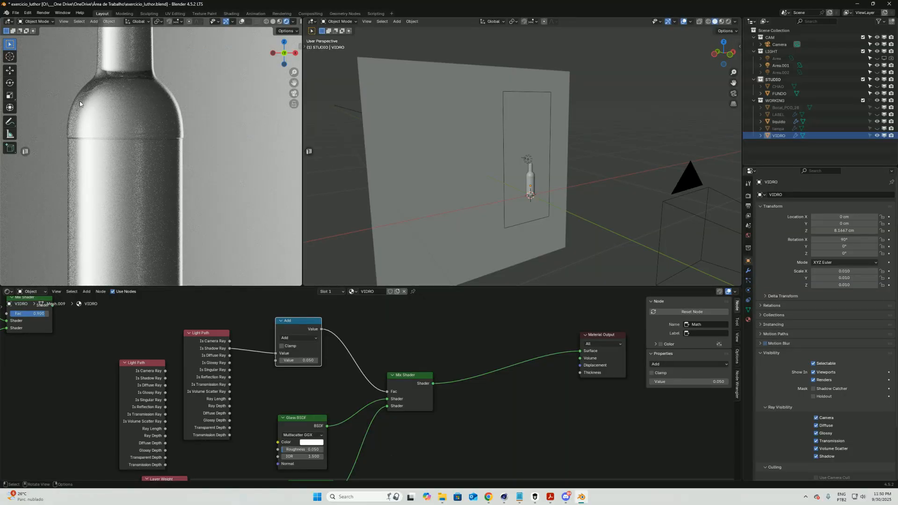
scroll(145, 108, down, 5)
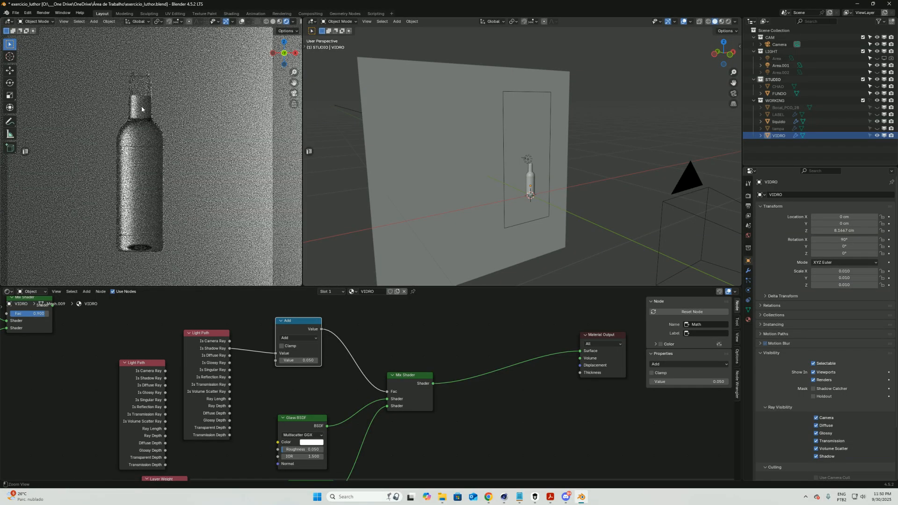
click(295, 359)
key(BackSpace)
text(.1)
key(Return)
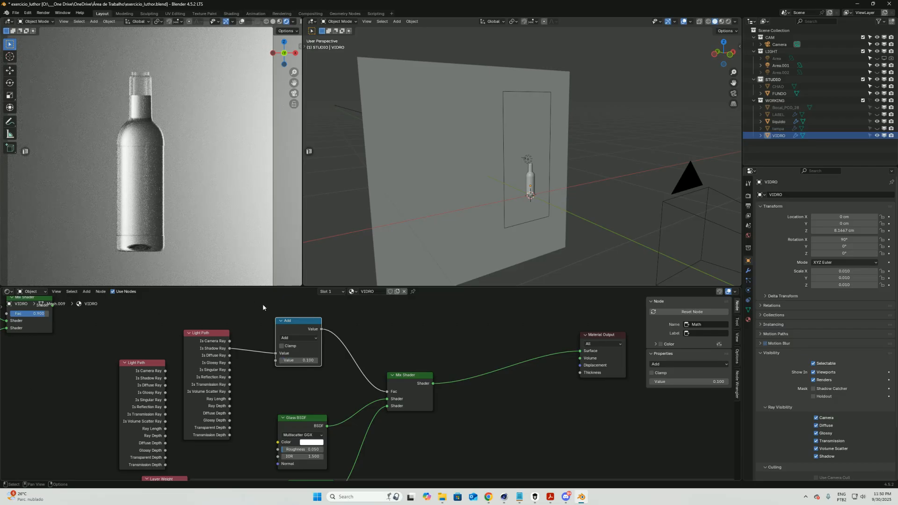
Step: Set the Add node's second value to 0.8
click(308, 362)
key(BackSpace)
text(.8)
key(Return)
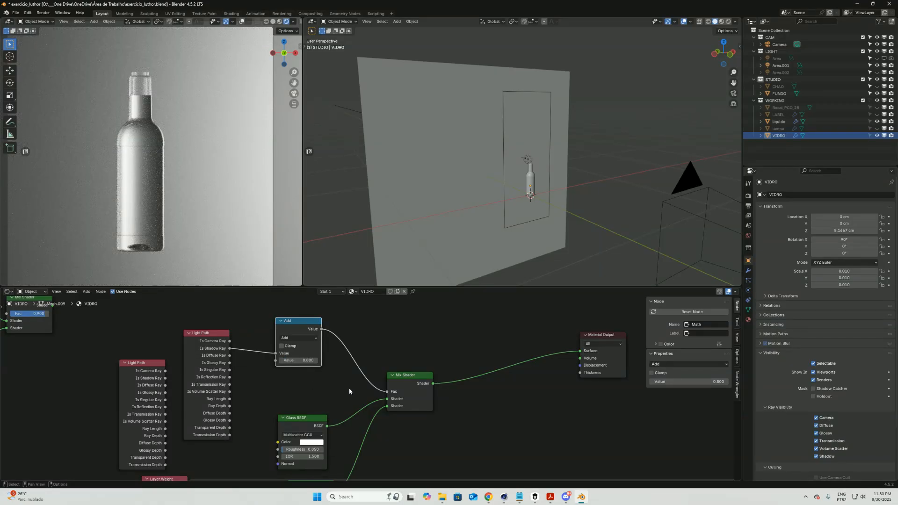
click(306, 362)
key(Return)
Step: Set the Add node's second value to 0.3
click(303, 359)
key(BackSpace)
key(Return)
click(282, 359)
text(3)
key(Return)
Step: Set the Add node's second value to 0.07
click(303, 359)
text(0)
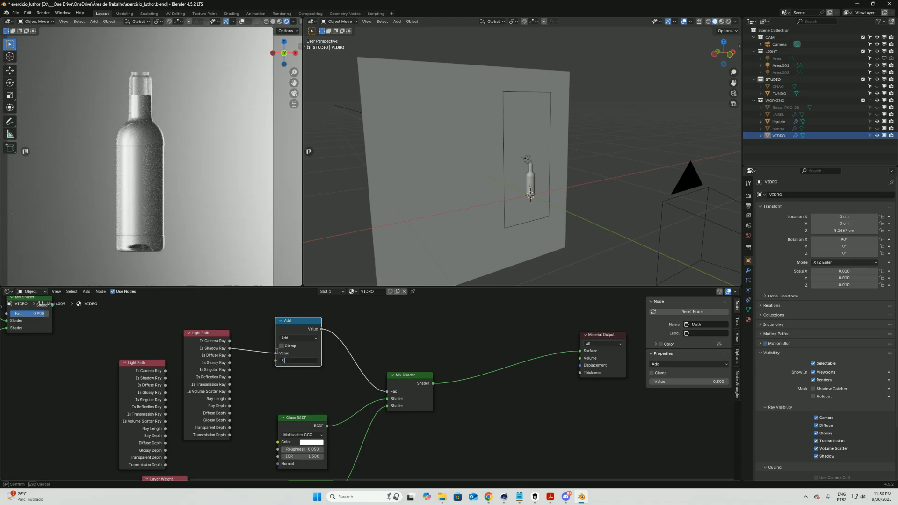
text(.07)
key(Return)
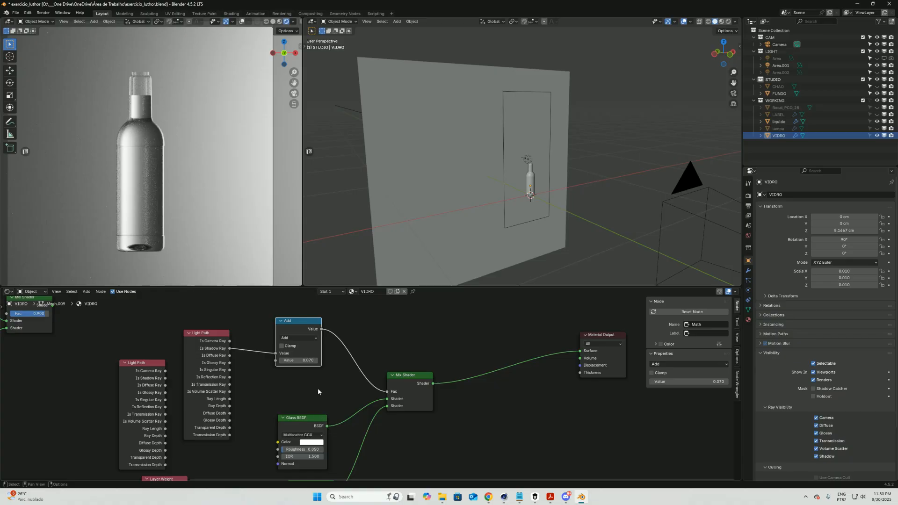
Step: Move the Transparent BSDF node slightly so it sits directly beneath the Glass BSDF node
middle_drag(290, 405, 279, 394)
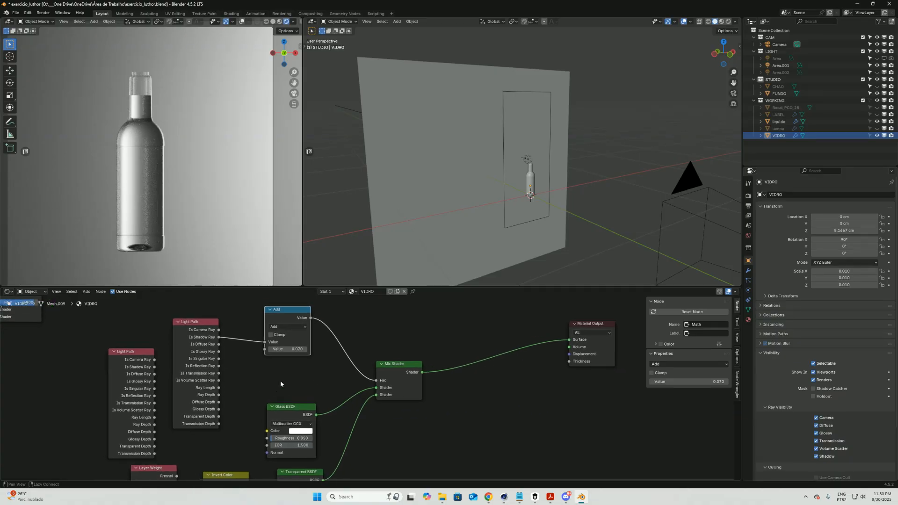
drag(300, 474, 293, 471)
middle_drag(395, 449, 412, 405)
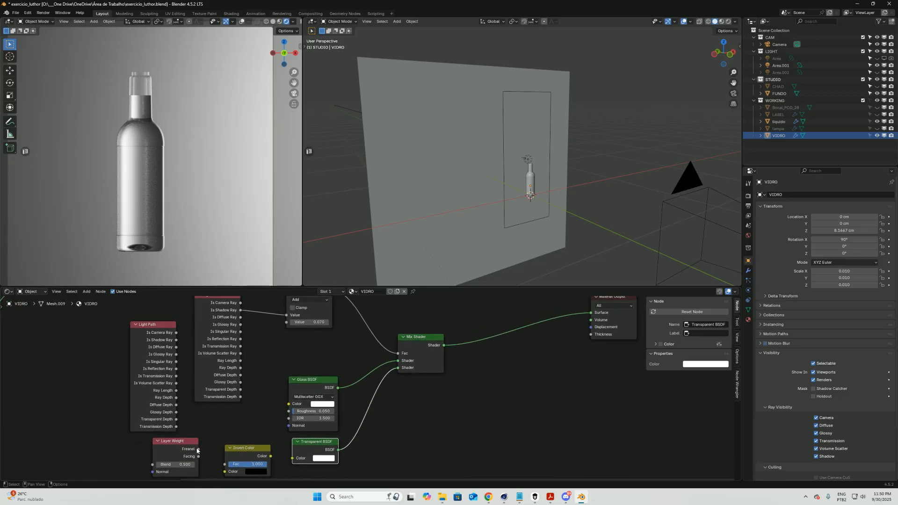
Step: Link the Layer Weight's Fresnel output to Invert Color's Color input and feed the inverted color into the Transparent BSDF's Color
drag(198, 449, 293, 458)
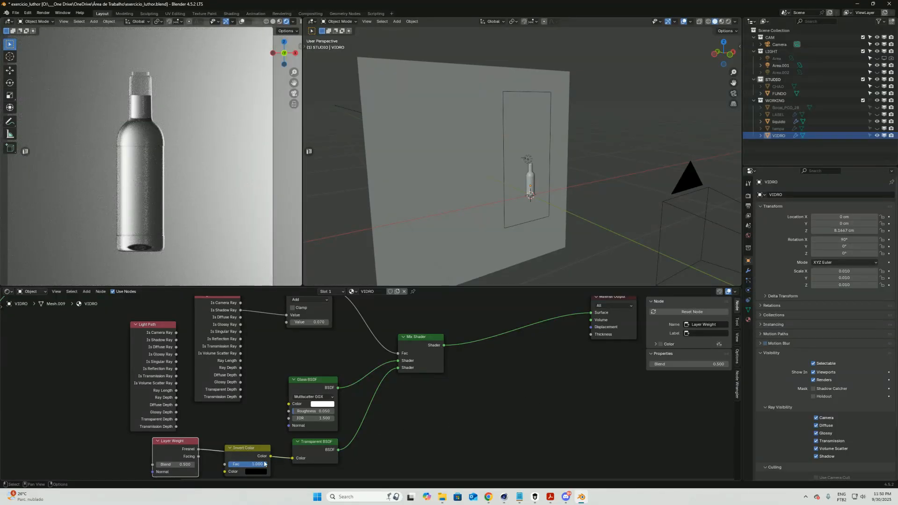
drag(289, 460, 225, 465)
drag(199, 429, 293, 438)
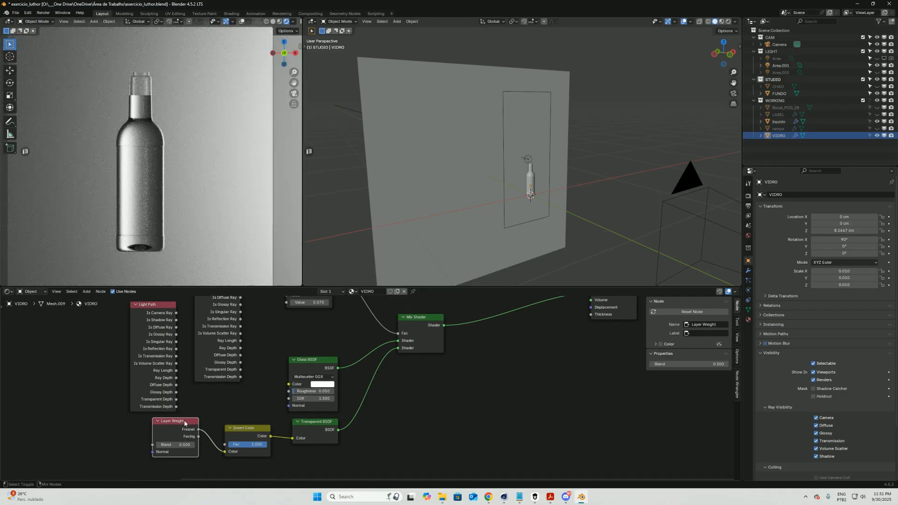
Step: Preview the Layer Weight's Fresnel output on the bottle and move the Layer Weight node farther away from Invert Color
ctrl+shift+click(187, 427)
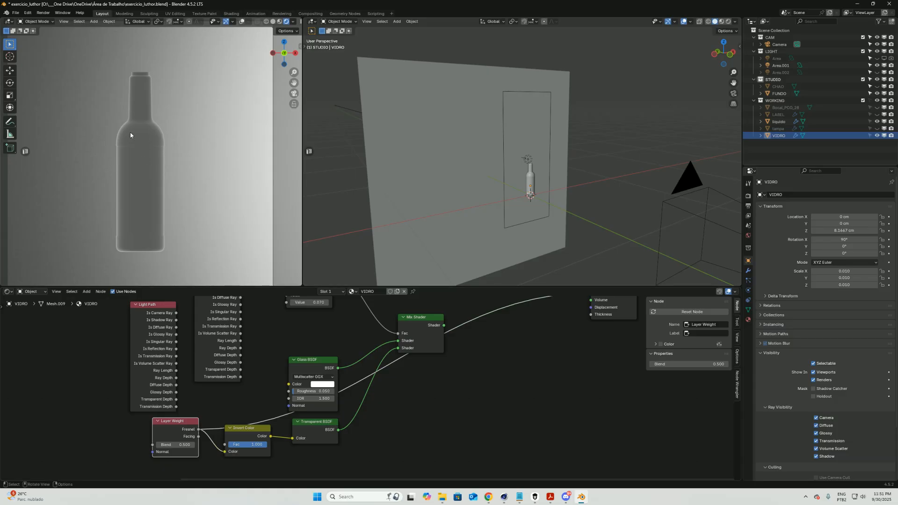
drag(181, 423, 143, 426)
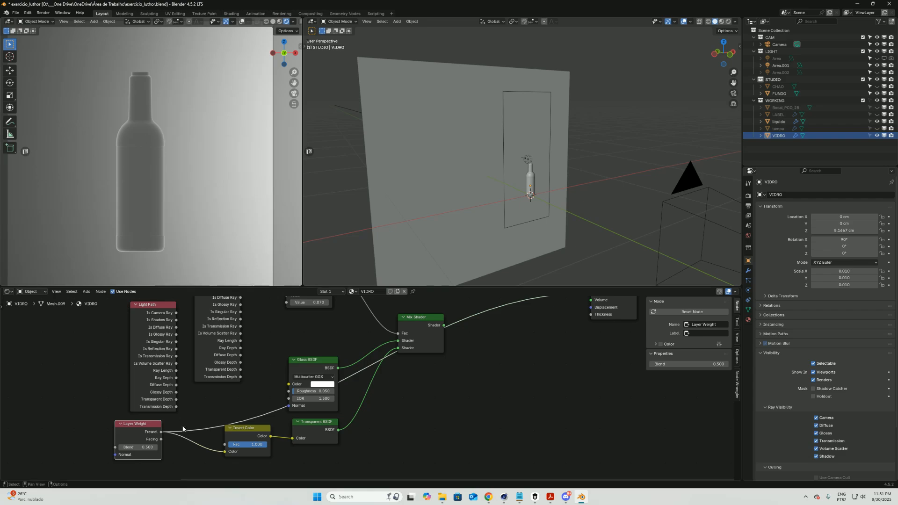
drag(146, 427, 121, 424)
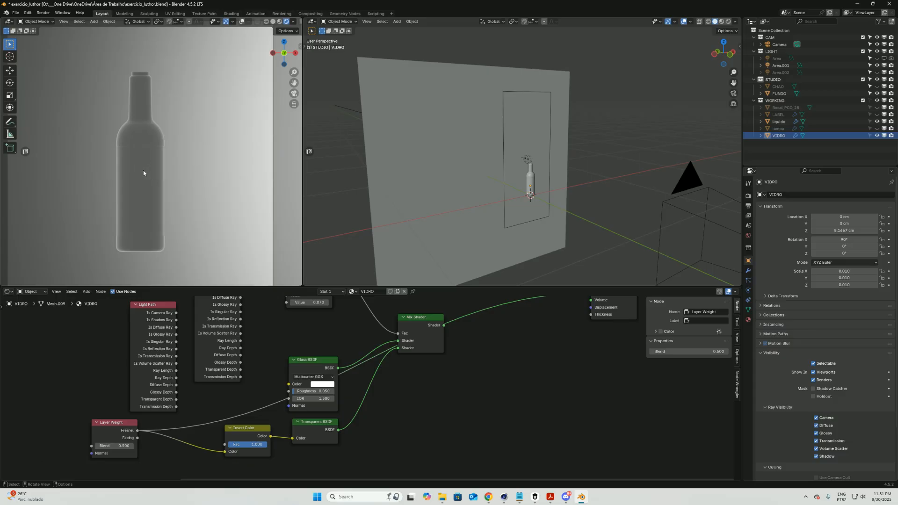
Step: Add a Color Ramp node beside the Layer Weight node with Fresnel feeding its Fac input
mouse_move(445, 390)
middle_down()
mouse_move(443, 409)
mouse_move(440, 387)
middle_up()
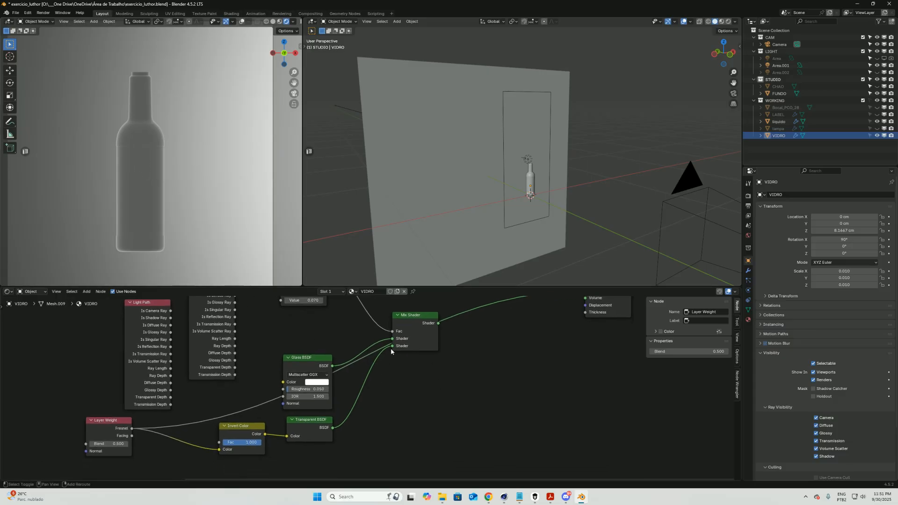
key(shift+a)
text(color ra)
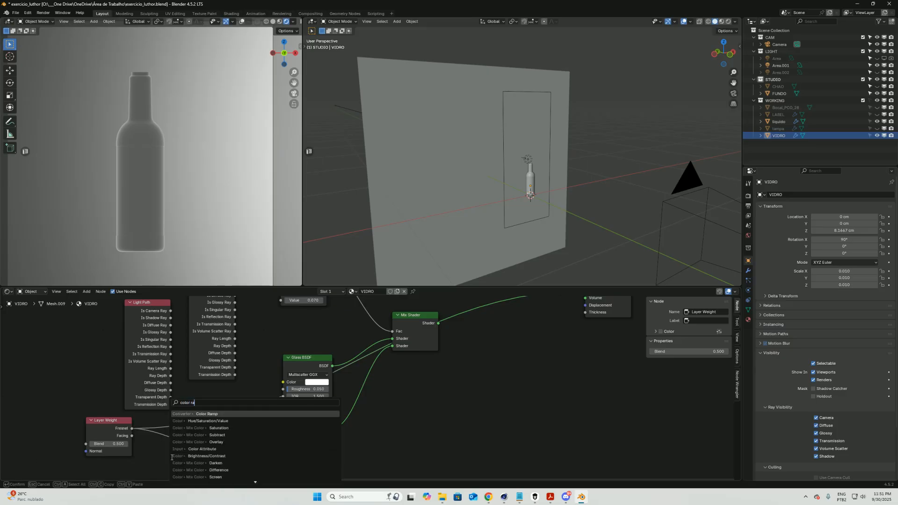
click(206, 442)
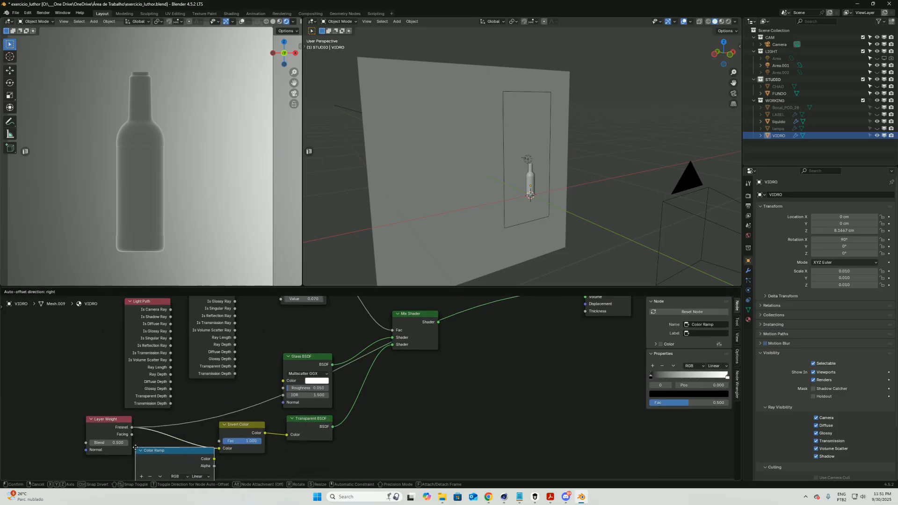
click(154, 415)
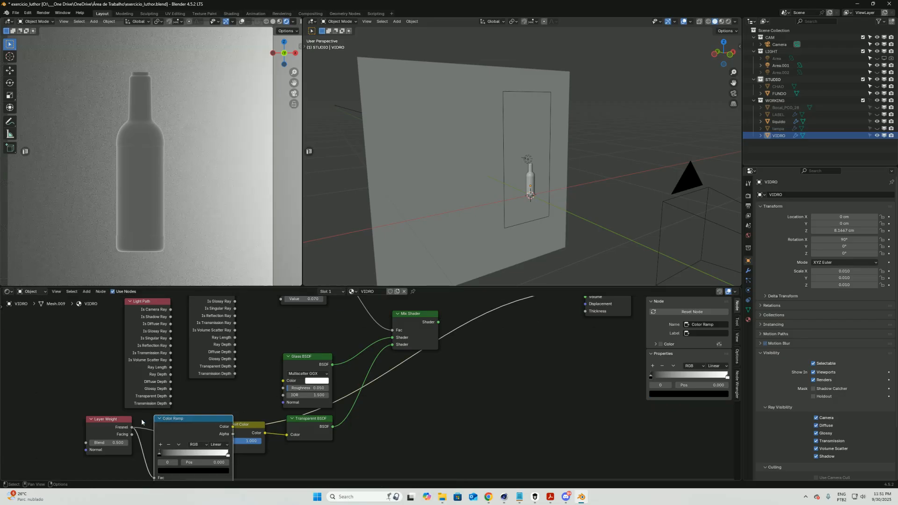
Step: Route the Mix Shader back to the Material Output and save the file
ctrl+shift+click(424, 316)
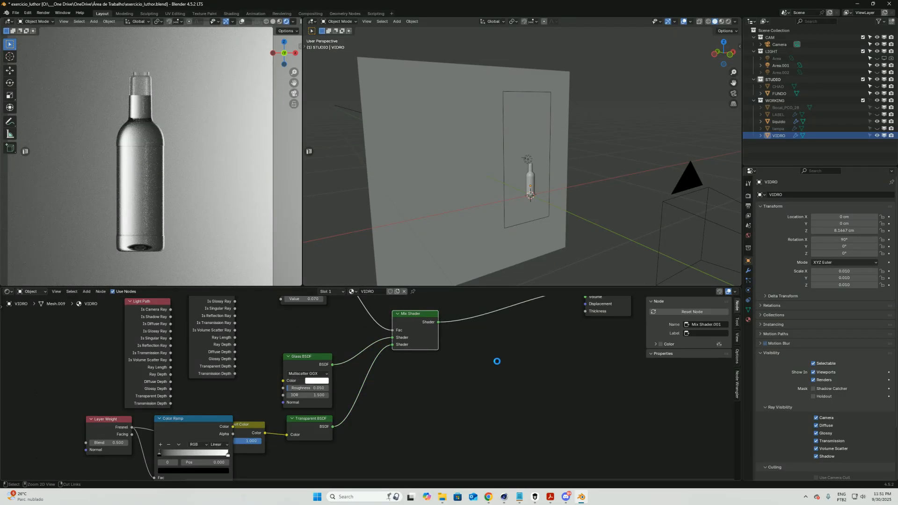
key(ctrl+s)
Step: Link the Color Ramp's Color to the Transparent BSDF's Color in place of Invert Color, and rearrange the nodes around Layer Weight
middle_drag(195, 422, 262, 412)
drag(193, 412, 157, 417)
drag(246, 412, 206, 443)
middle_drag(189, 434, 185, 400)
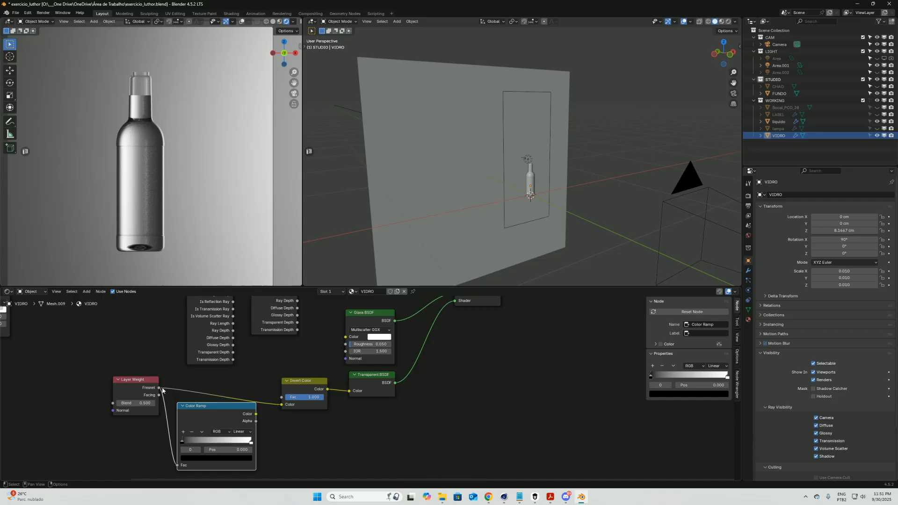
drag(256, 414, 128, 324)
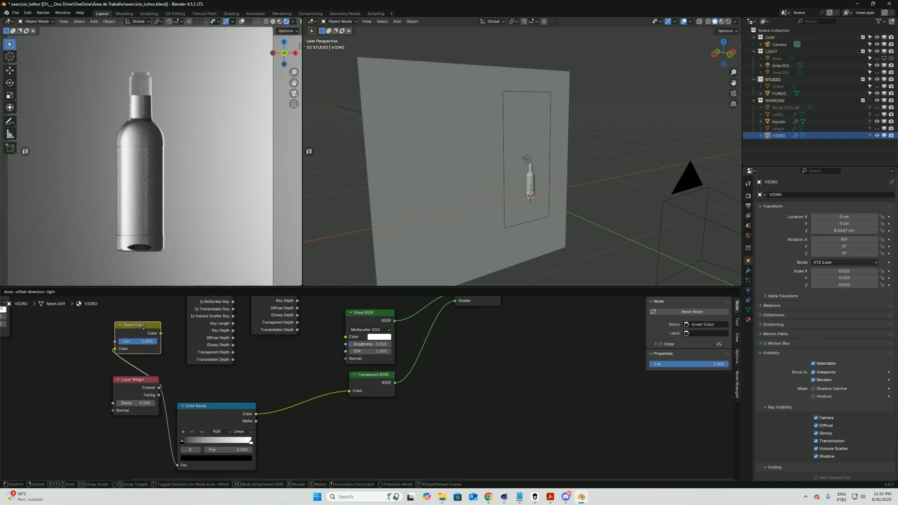
drag(231, 413, 255, 392)
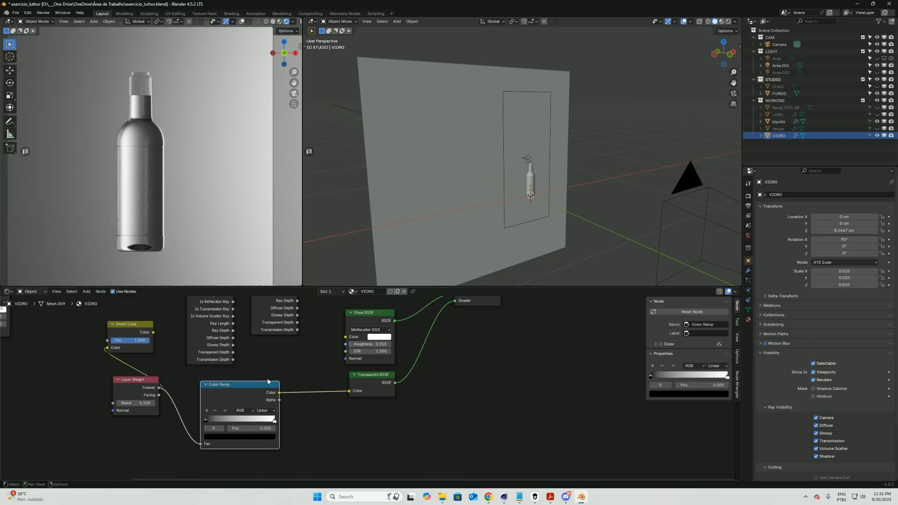
Step: Preview the Color Ramp on the bottle and move its black stop to 0.114 and its white stop to 0.750
scroll(294, 382, up, 1)
scroll(119, 131, up, 1)
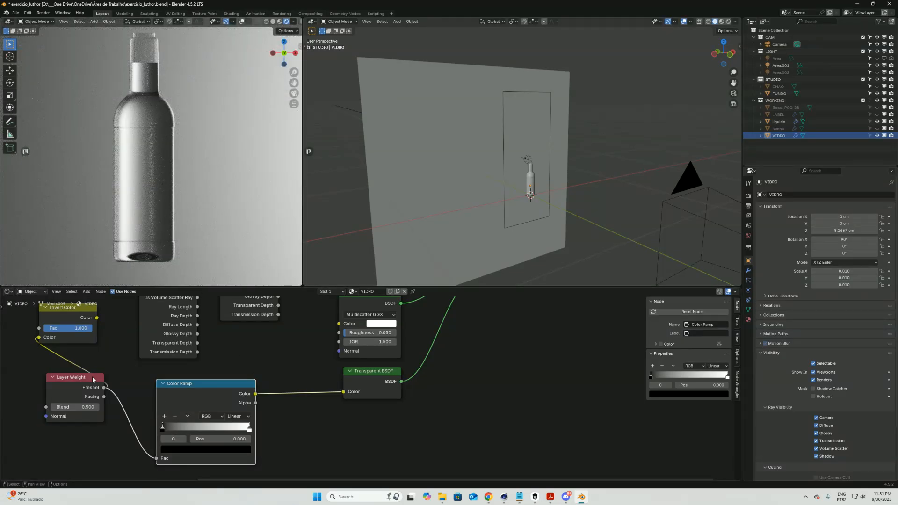
ctrl+shift+click(217, 386)
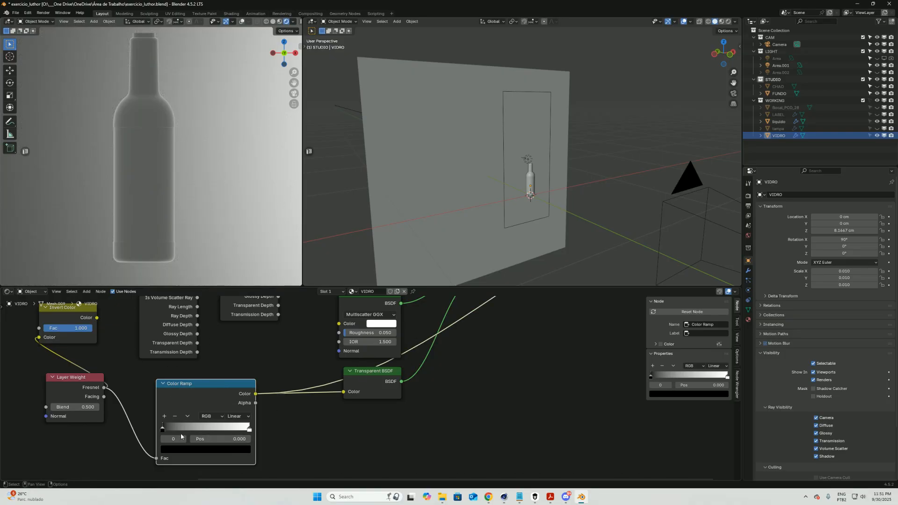
mouse_move(164, 431)
mouse_down()
mouse_move(182, 431)
mouse_move(174, 431)
mouse_up()
drag(372, 373, 367, 377)
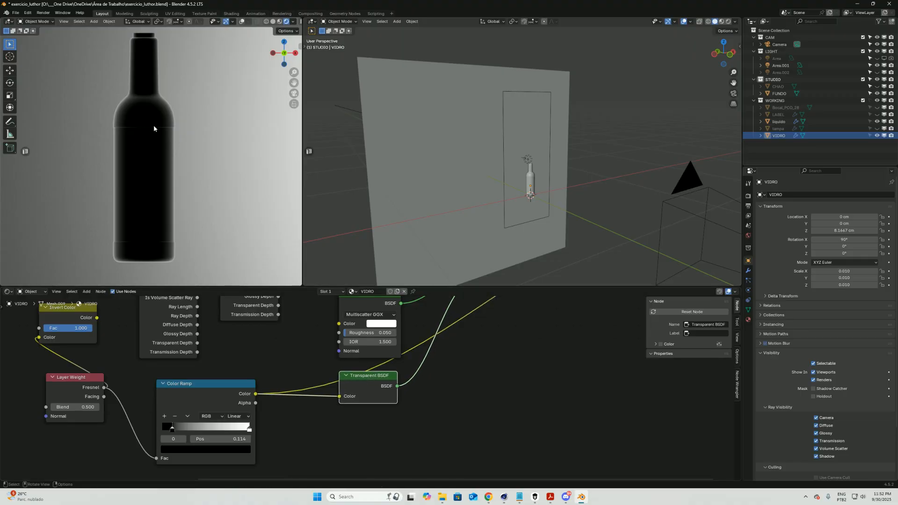
drag(250, 429, 228, 432)
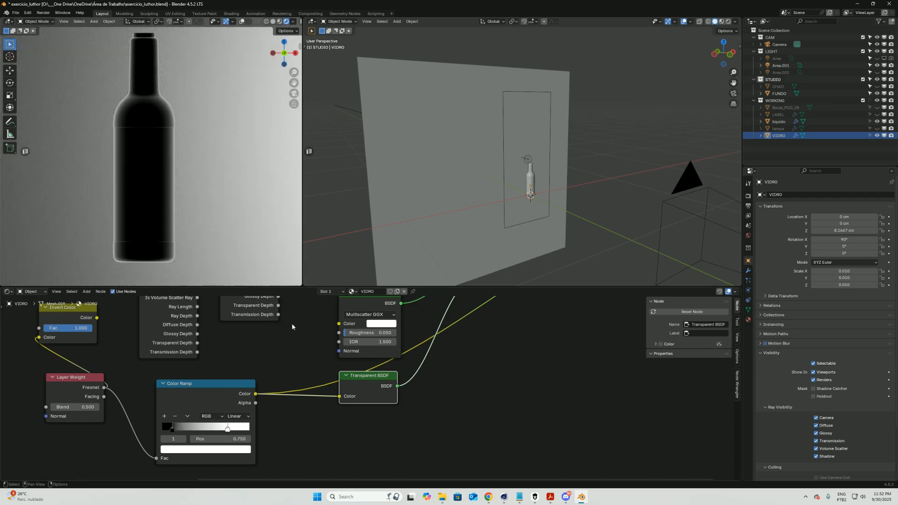
Step: Reconnect the Mix Shader to the Material Output to end the Color Ramp preview on the bottle
middle_drag(440, 353, 374, 402)
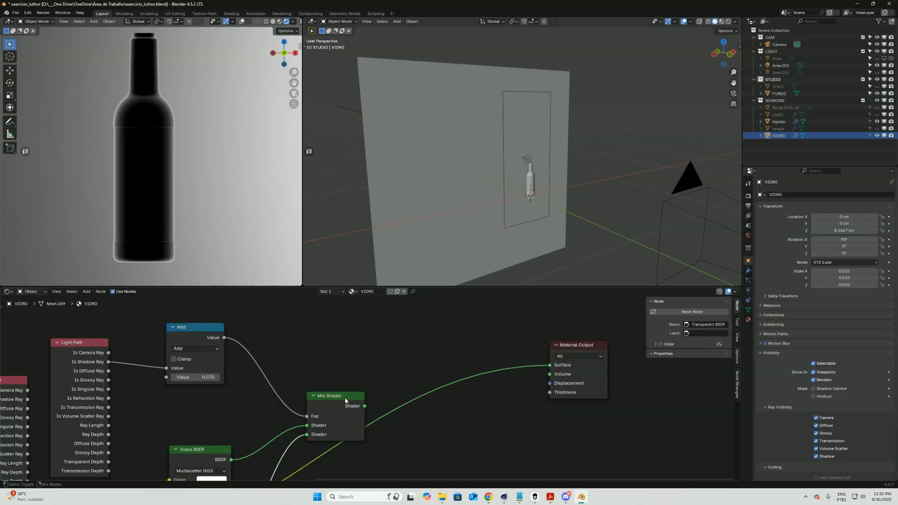
ctrl+shift+click(346, 400)
middle_drag(342, 419, 504, 297)
middle_drag(445, 401, 467, 371)
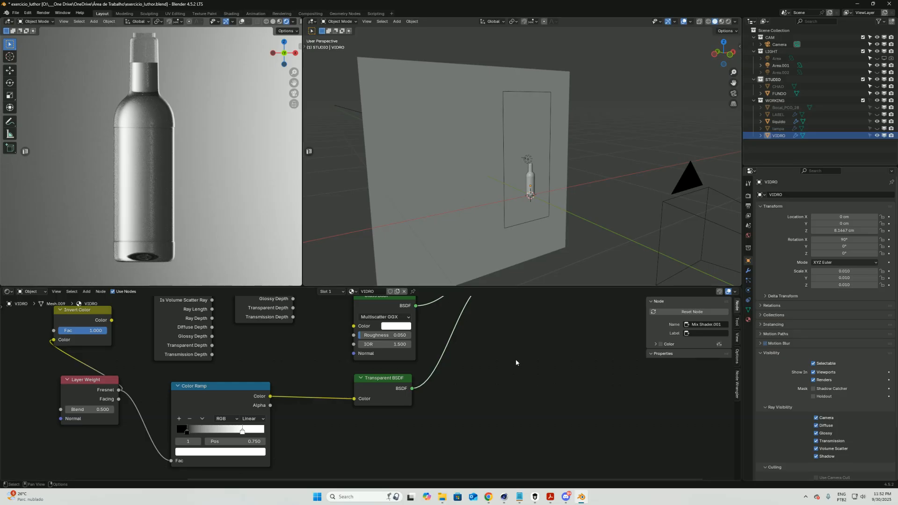
Step: Compare the glass with and without the Color Ramp by unlinking it from the Transparent BSDF's Color and linking it again
drag(354, 398, 346, 426)
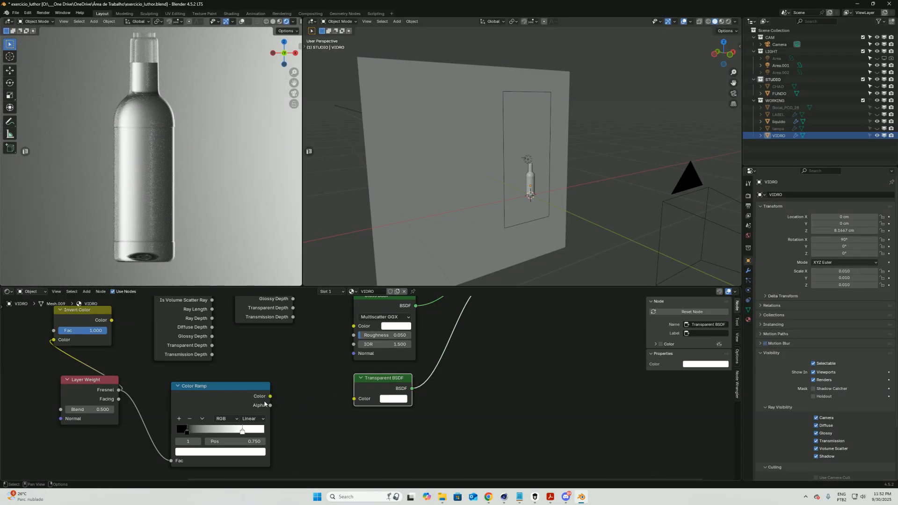
drag(271, 396, 327, 406)
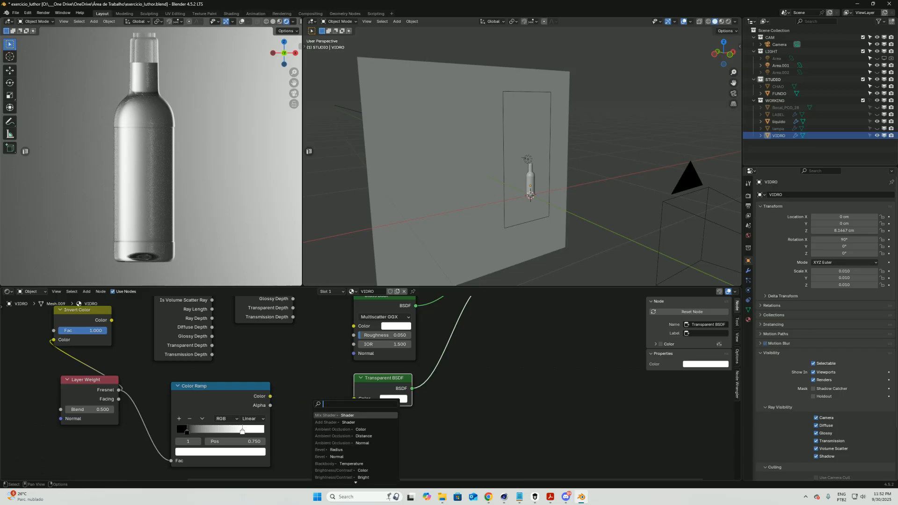
drag(270, 396, 353, 398)
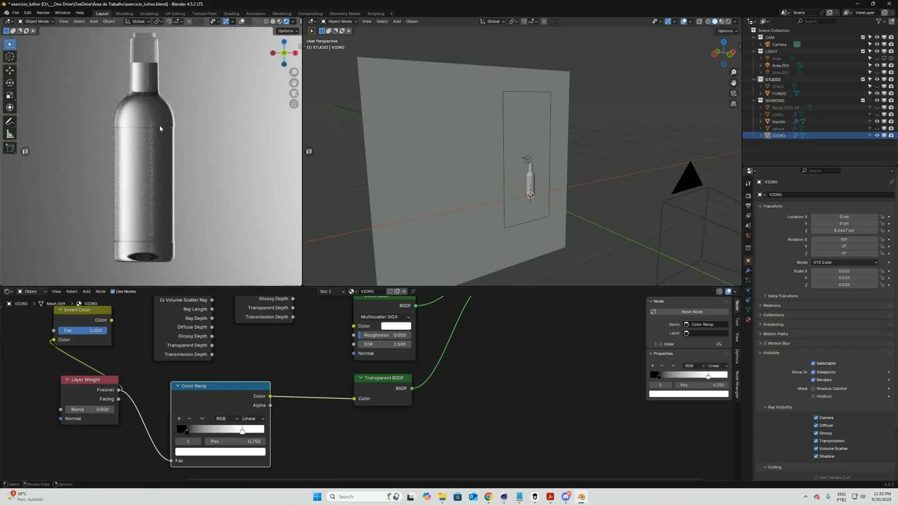
drag(354, 399, 343, 416)
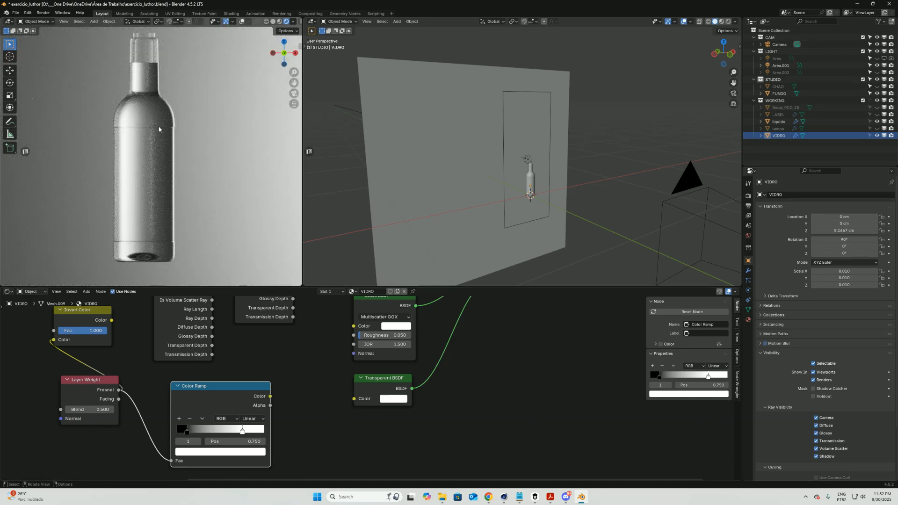
drag(270, 397, 354, 399)
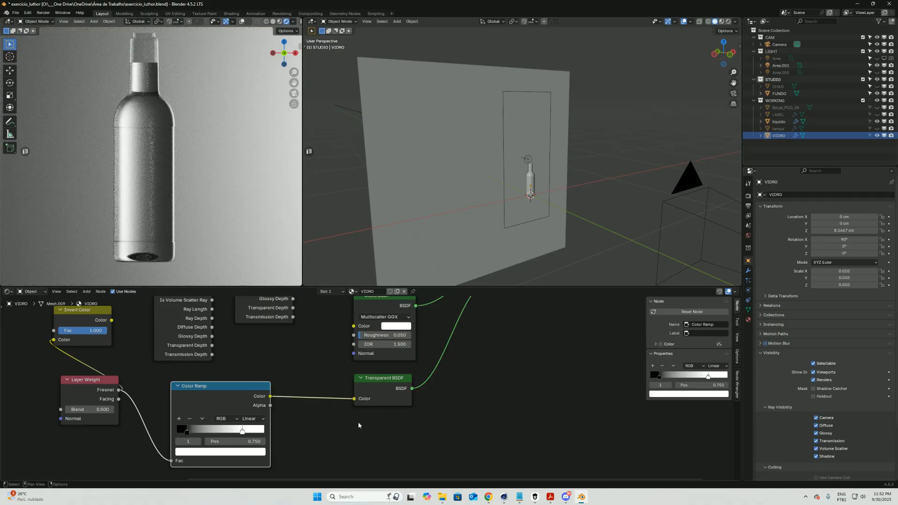
Step: Try the Color Ramp with its black stop at 0.173 and its white stop at 0.850, checking the bottle's neck up close
mouse_move(188, 434)
mouse_down()
mouse_move(242, 433)
mouse_move(182, 439)
mouse_up()
scroll(149, 110, up, 4)
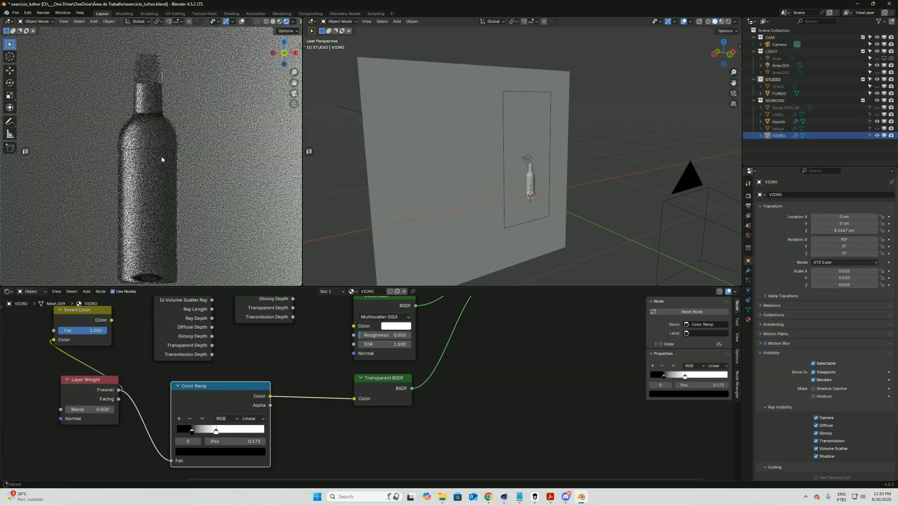
scroll(149, 111, up, 5)
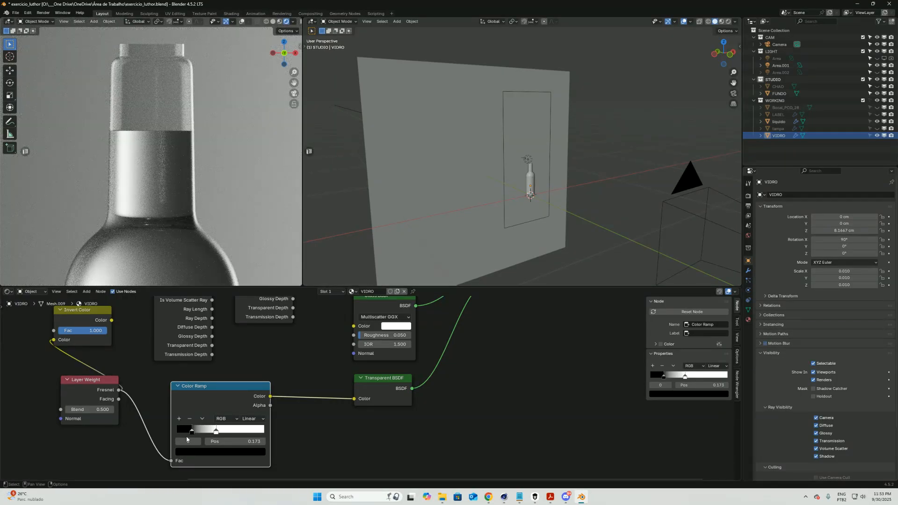
drag(217, 434, 251, 431)
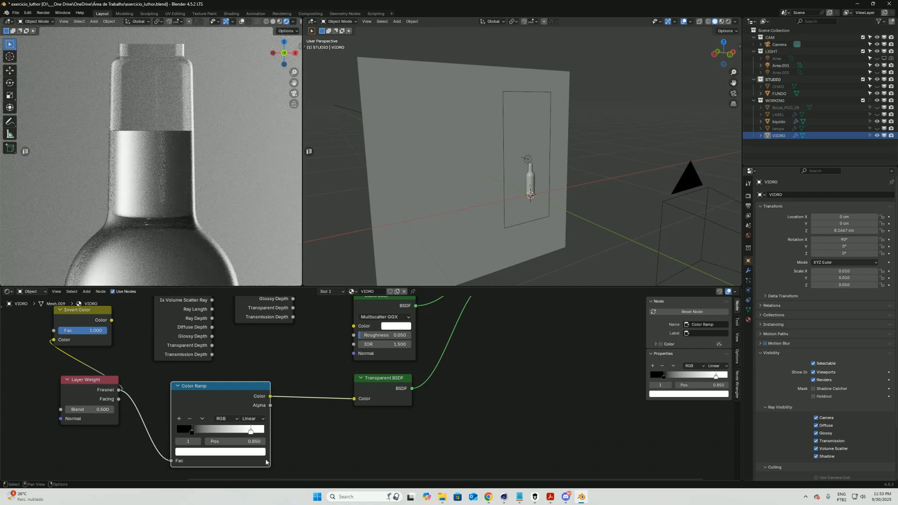
Step: Try the Color Ramp's black stop at 0.500, return it to 0.000, and set the white stop to 1.000
drag(193, 434, 157, 425)
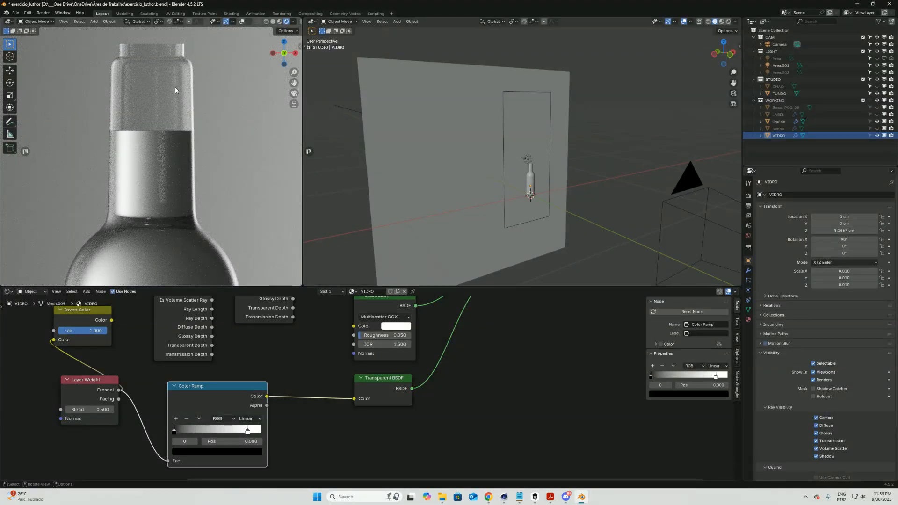
drag(174, 431, 218, 436)
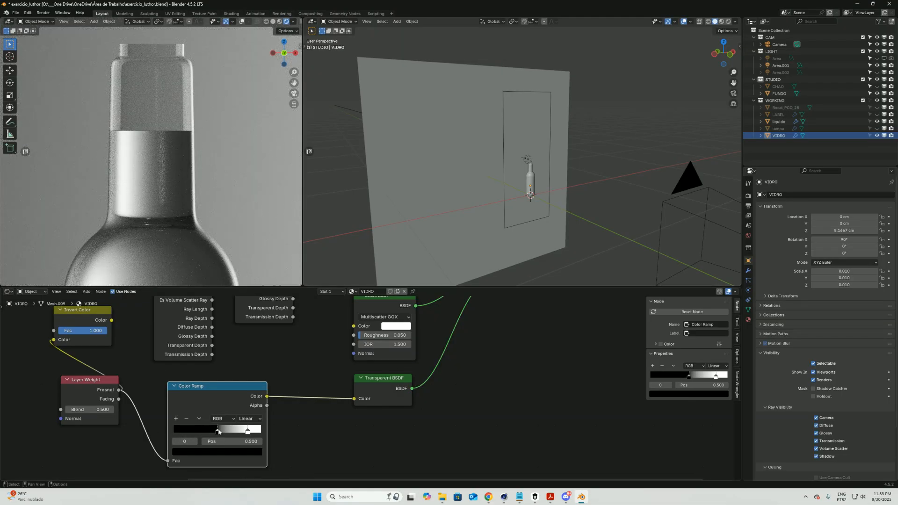
drag(217, 433, 172, 434)
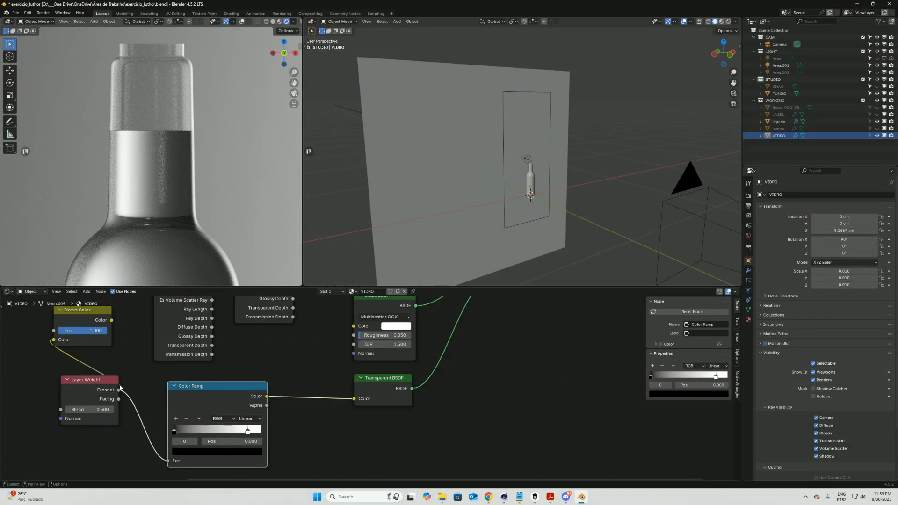
drag(92, 382, 91, 400)
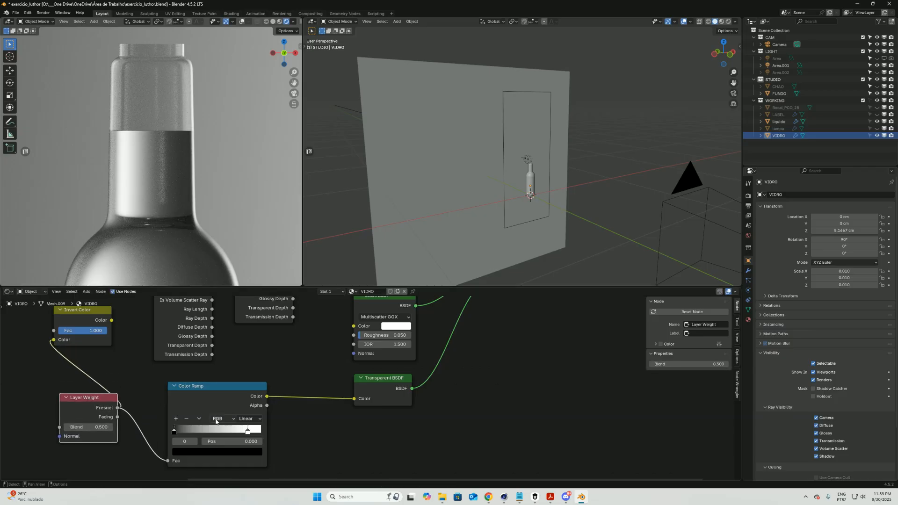
drag(248, 435, 263, 435)
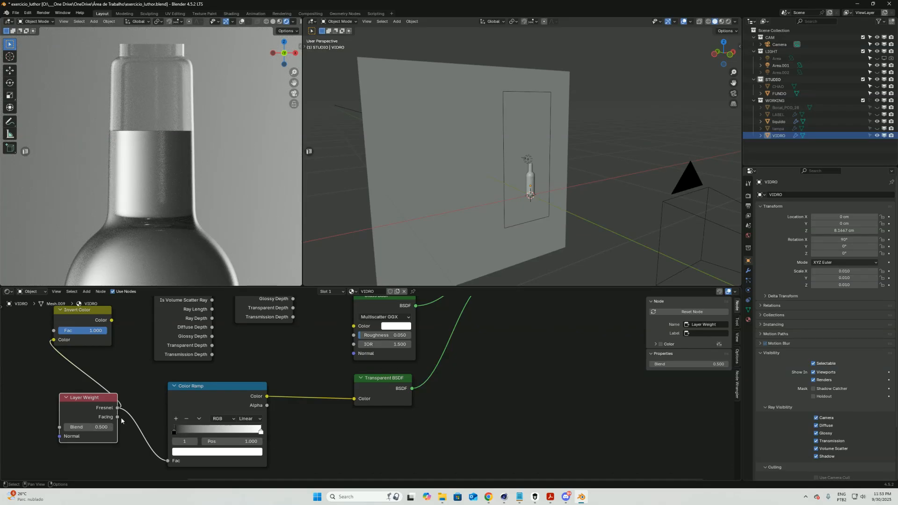
Step: Try the Layer Weight's Facing output as the Color Ramp's Fac, and link Fresnel back to it
drag(118, 417, 168, 461)
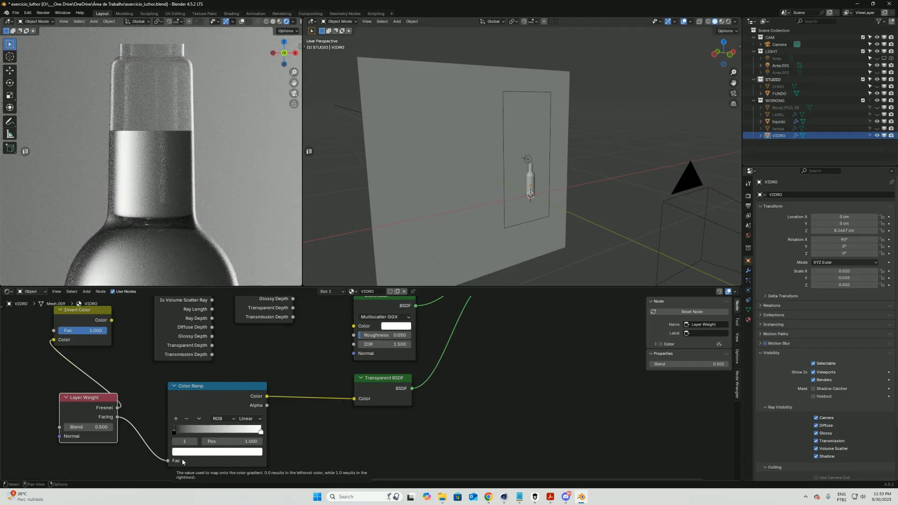
drag(118, 408, 168, 461)
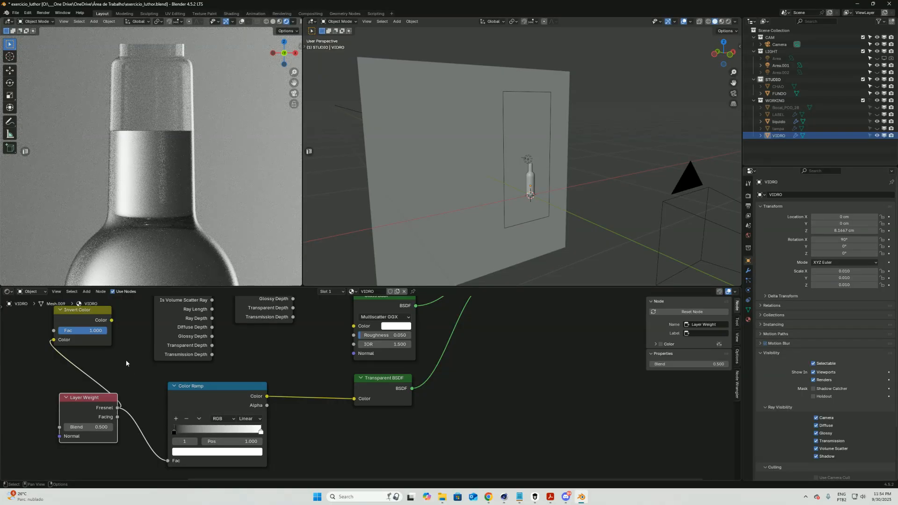
middle_drag(119, 347, 125, 361)
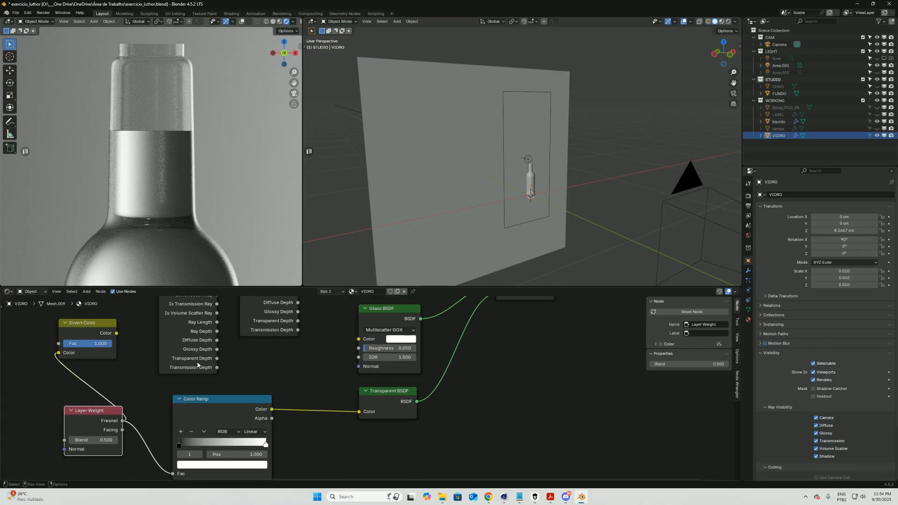
Step: Preview the Color Ramp's output on the bottle, try its black stop at 0.127, and nudge the Color Ramp and Transparent BSDF nodes
ctrl+shift+click(217, 399)
mouse_move(181, 450)
mouse_down()
mouse_move(205, 446)
mouse_move(193, 447)
mouse_up()
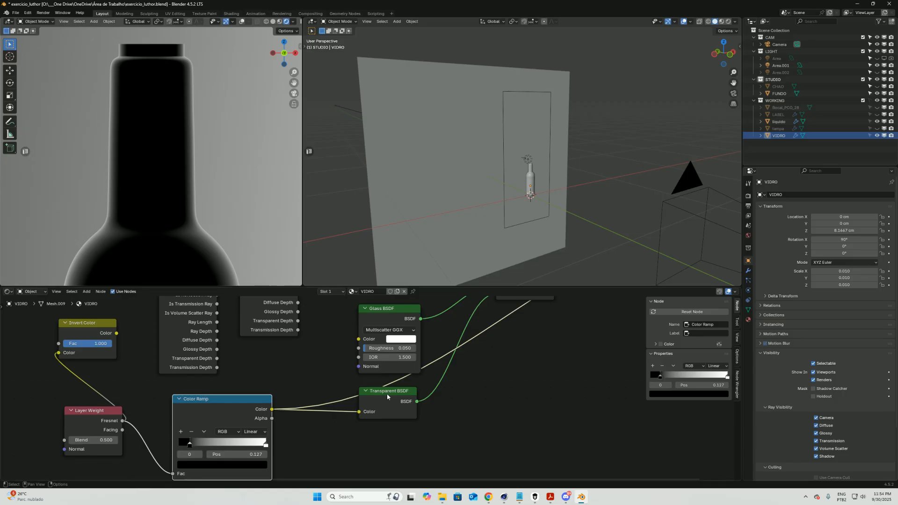
drag(243, 401, 249, 404)
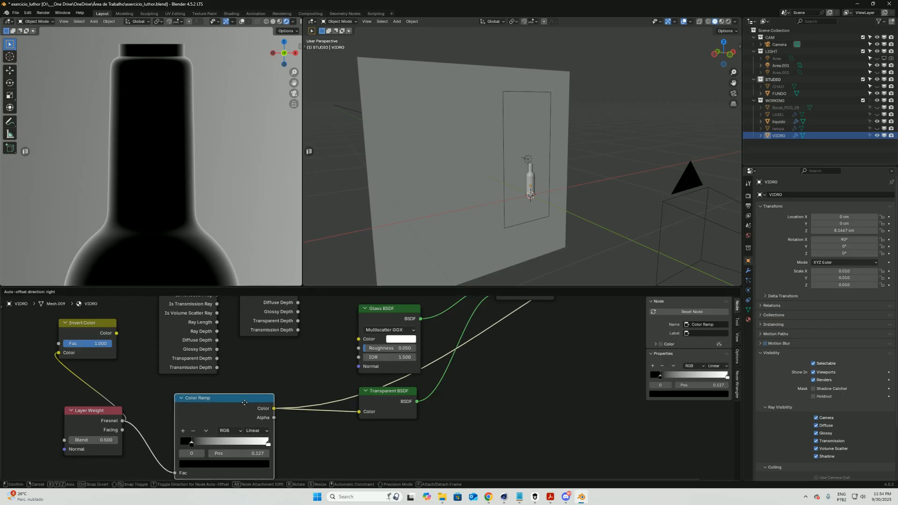
drag(390, 392, 390, 398)
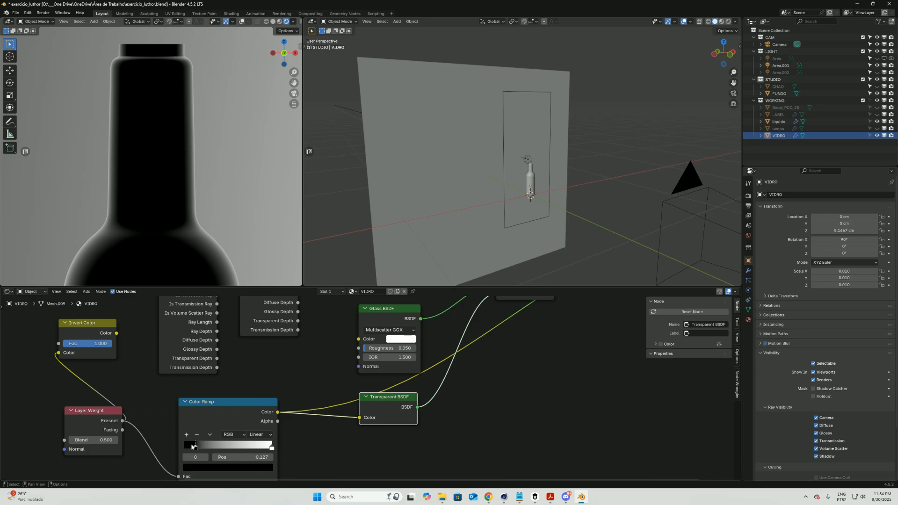
Step: Link the Invert Color node's output to the Color Ramp's Fac and set the ramp's stops to 0.000 and 1.000
drag(108, 334, 134, 374)
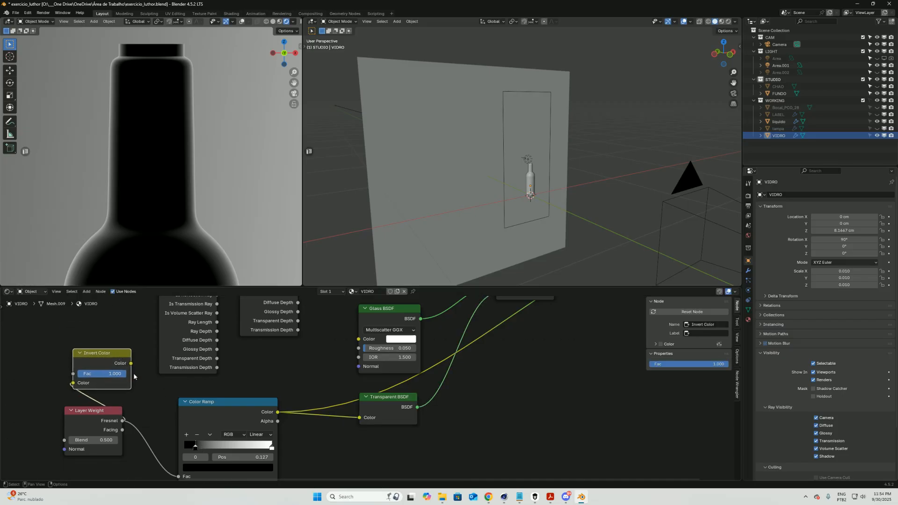
shift+scroll(139, 315, down, 3)
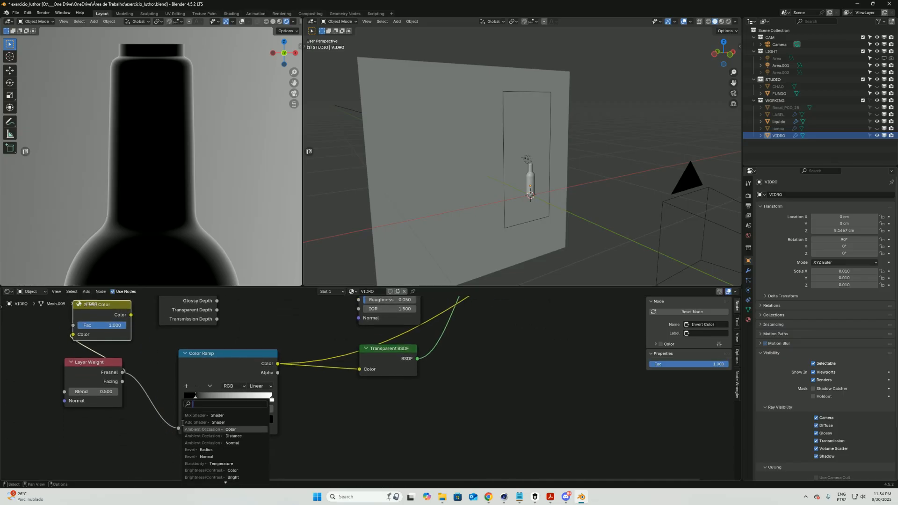
drag(115, 308, 178, 428)
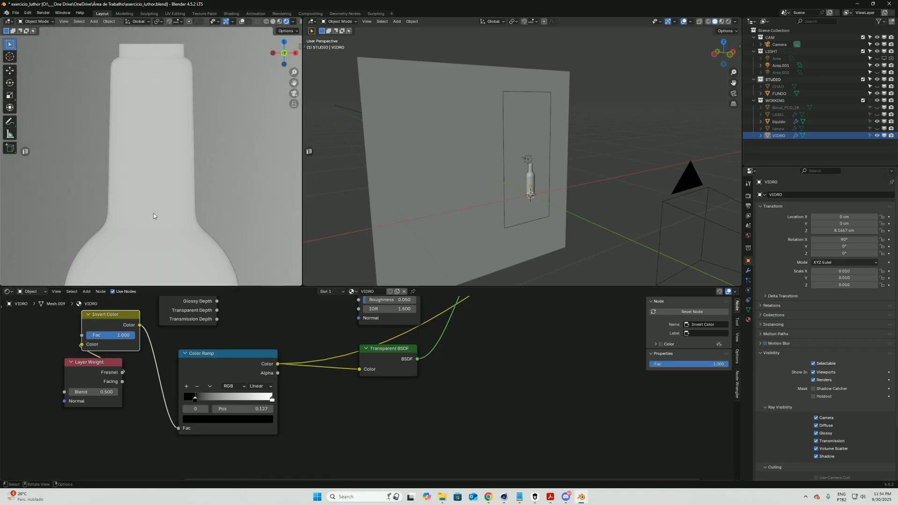
drag(194, 398, 182, 400)
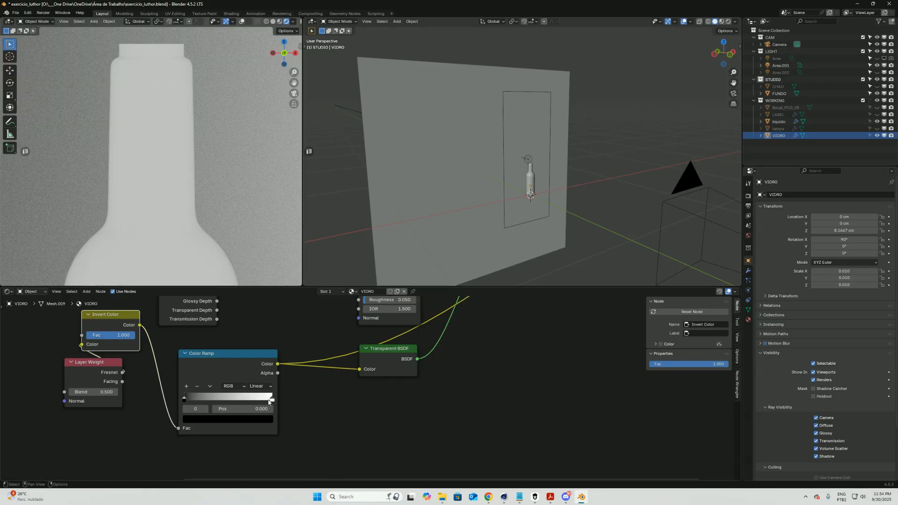
mouse_move(275, 400)
mouse_down()
mouse_move(215, 398)
mouse_move(276, 398)
mouse_up()
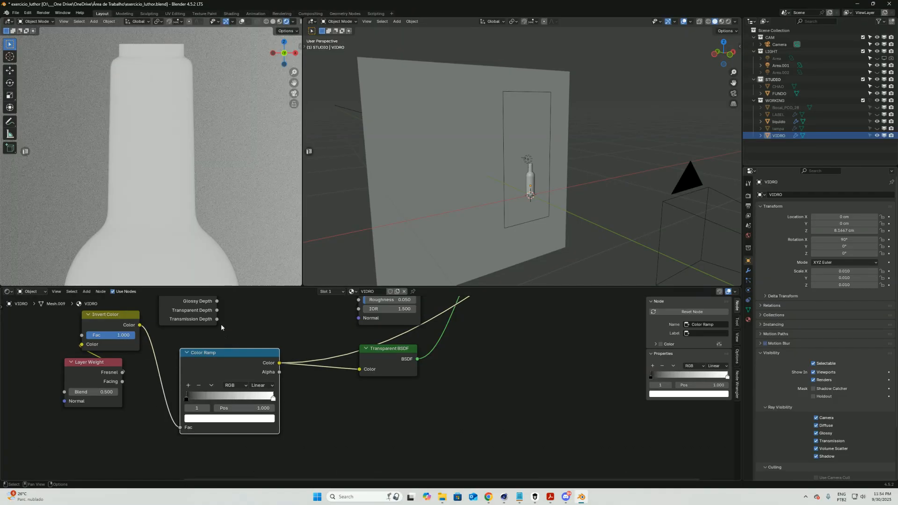
Step: Preview the Invert Color output with its Fac at 0.000, and preview the Color Ramp's output for comparison
ctrl+shift+click(255, 357)
ctrl+shift+click(121, 318)
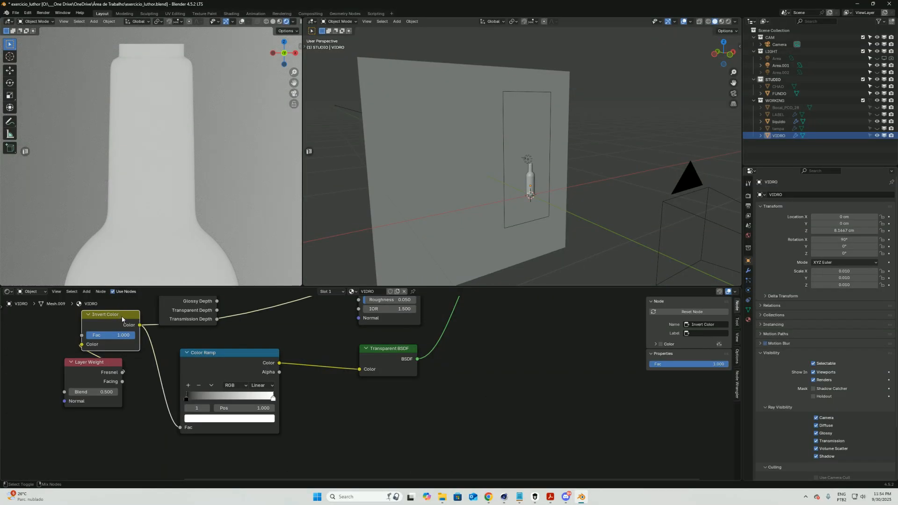
drag(128, 336, 68, 344)
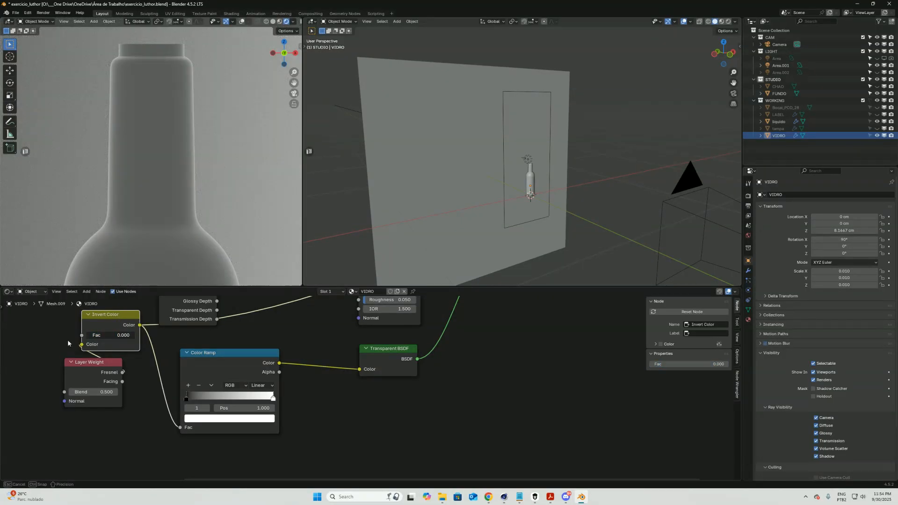
mouse_move(186, 398)
mouse_down()
mouse_move(222, 404)
mouse_move(189, 398)
mouse_up()
ctrl+shift+click(235, 357)
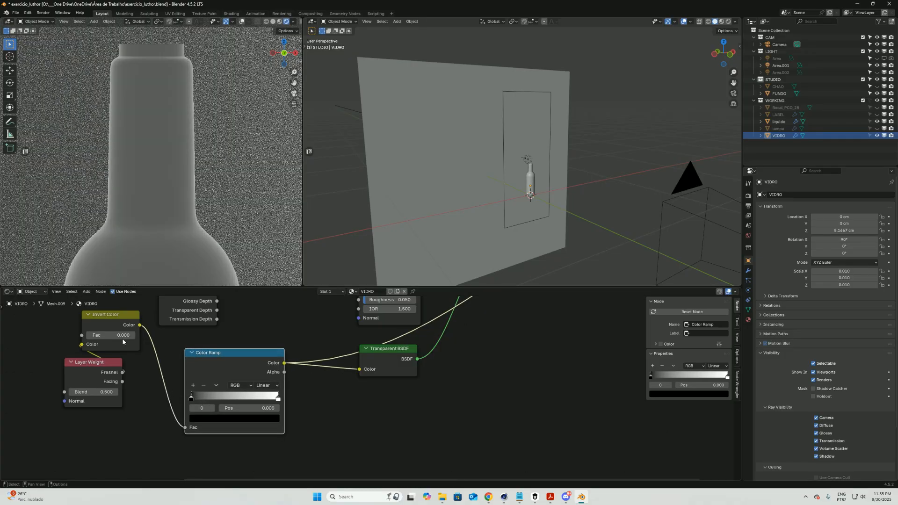
Step: Try the Invert Color Fac at 1.000 with the Color Ramp's black stop at 0.777 and its white stop at 1.000
drag(114, 335, 215, 350)
drag(191, 399, 259, 402)
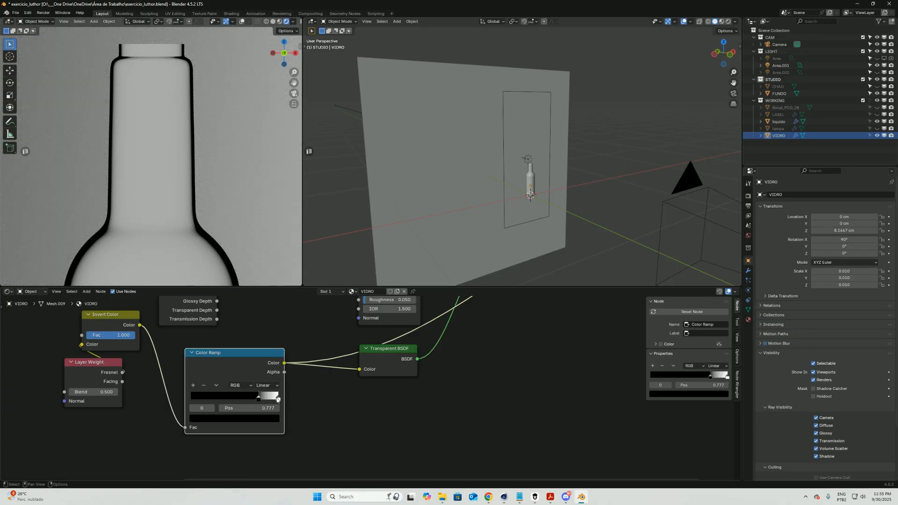
click(278, 399)
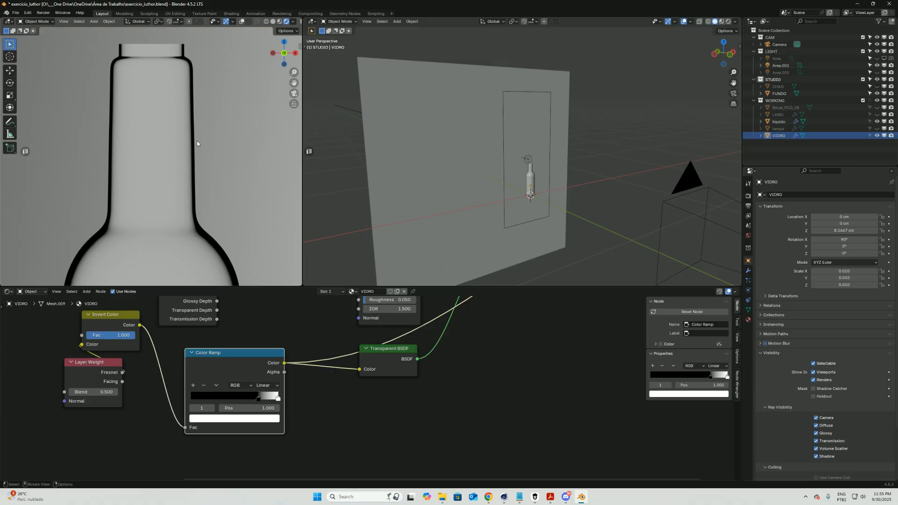
Step: Connect the Mix Shader to the Material Output's Surface again to restore the full glass shader
middle_drag(536, 330, 436, 436)
middle_drag(458, 323, 396, 396)
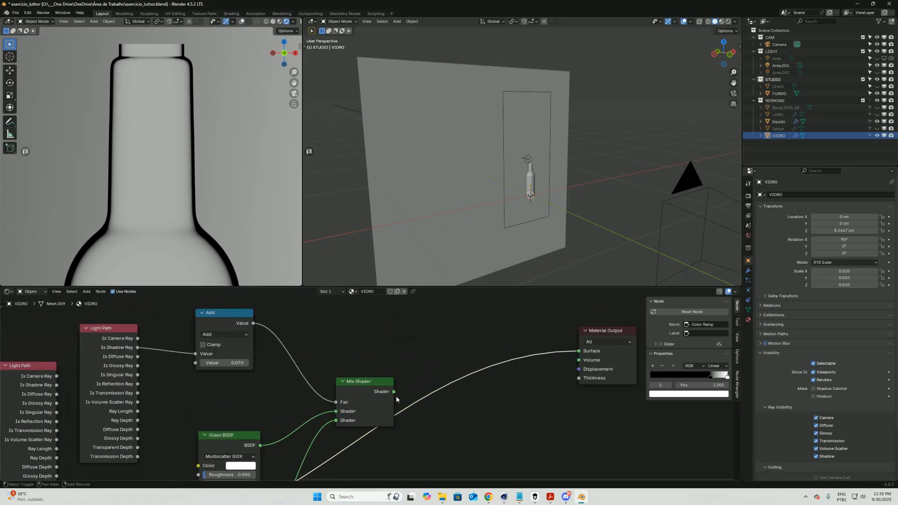
ctrl+shift+click(369, 384)
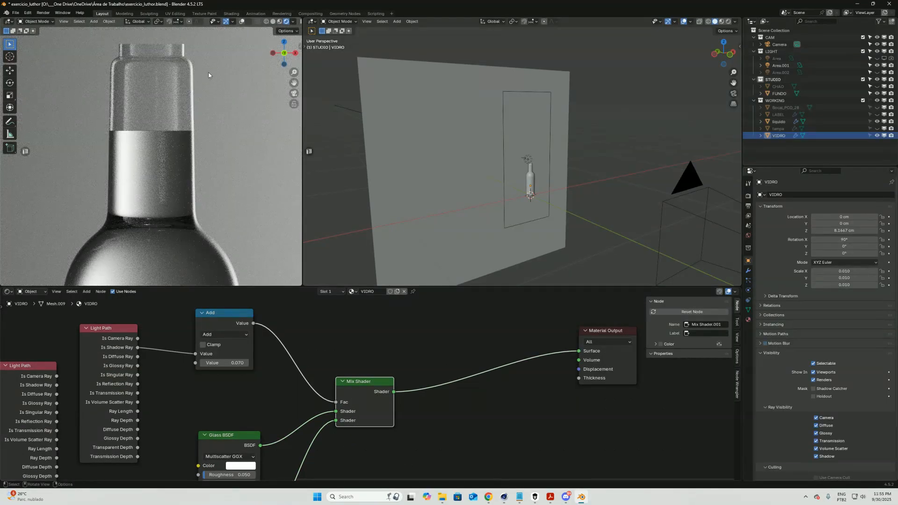
middle_drag(270, 387, 331, 366)
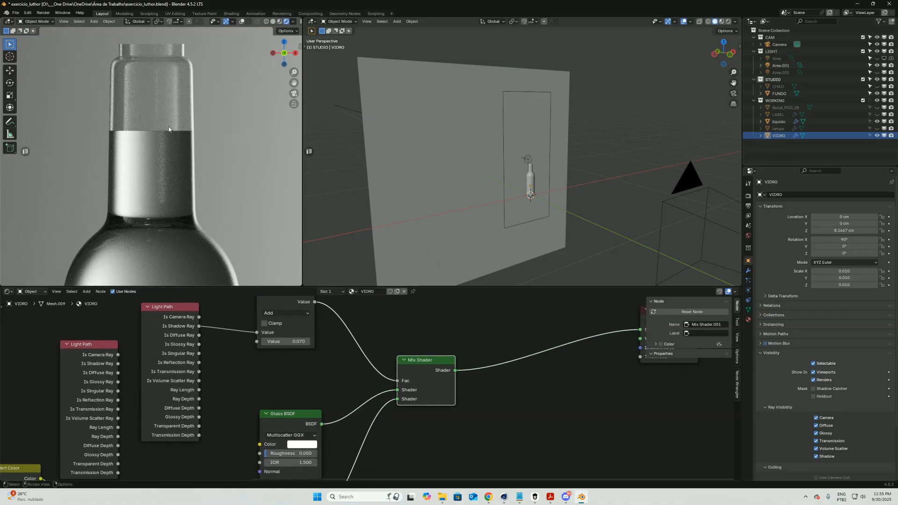
middle_drag(344, 467, 519, 347)
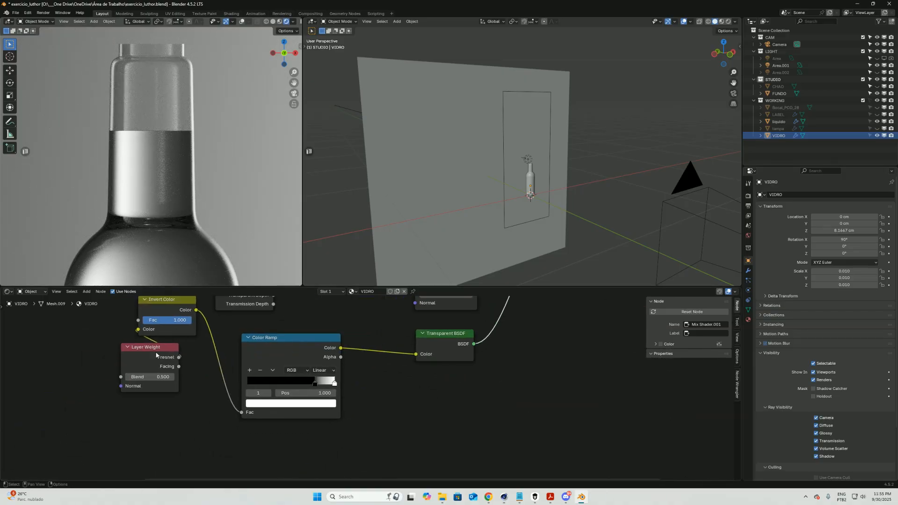
Step: Line up the Layer Weight and Invert Color nodes before the Color Ramp and set the Invert Color Fac to 0.000
drag(158, 348, 105, 367)
drag(168, 304, 143, 369)
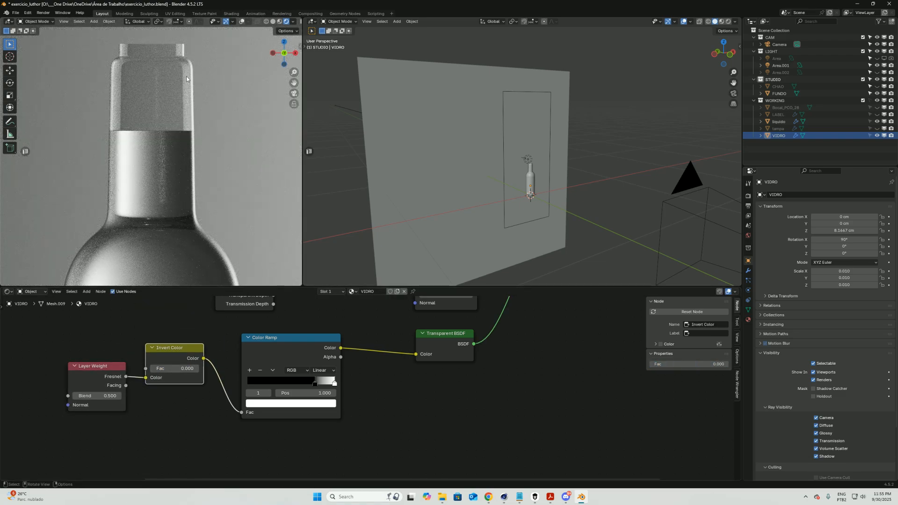
ctrl+middle_drag(195, 240, 144, 120)
ctrl+middle_drag(203, 150, 191, 180)
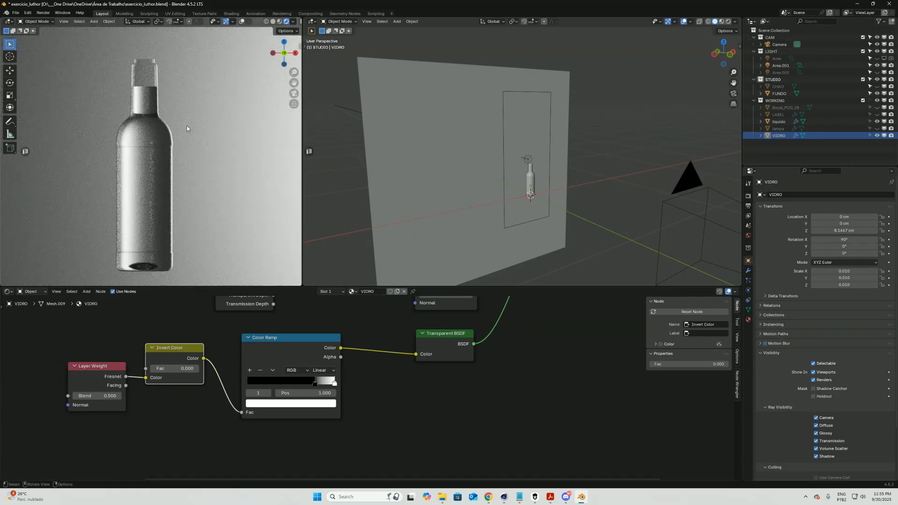
Step: Delete the unconnected Light Path node from the VIDRO material
ctrl+alt+drag(486, 381, 503, 365)
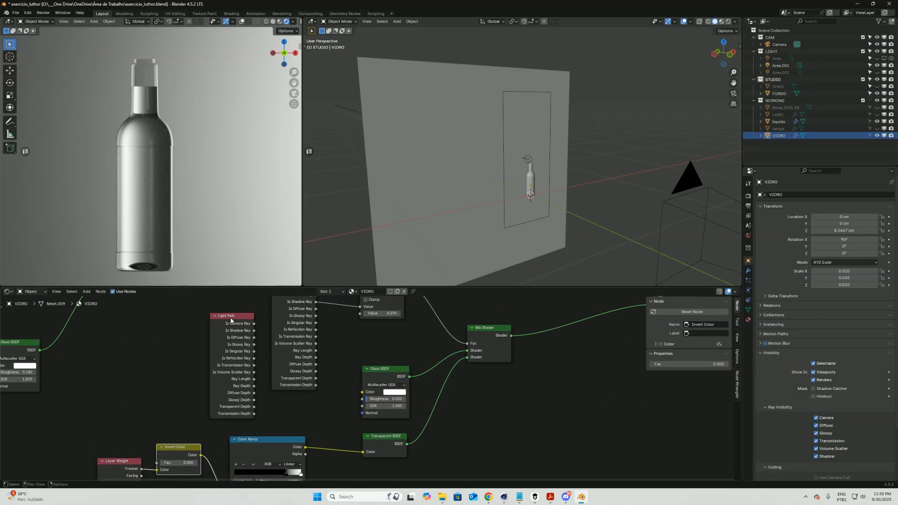
drag(236, 321, 229, 317)
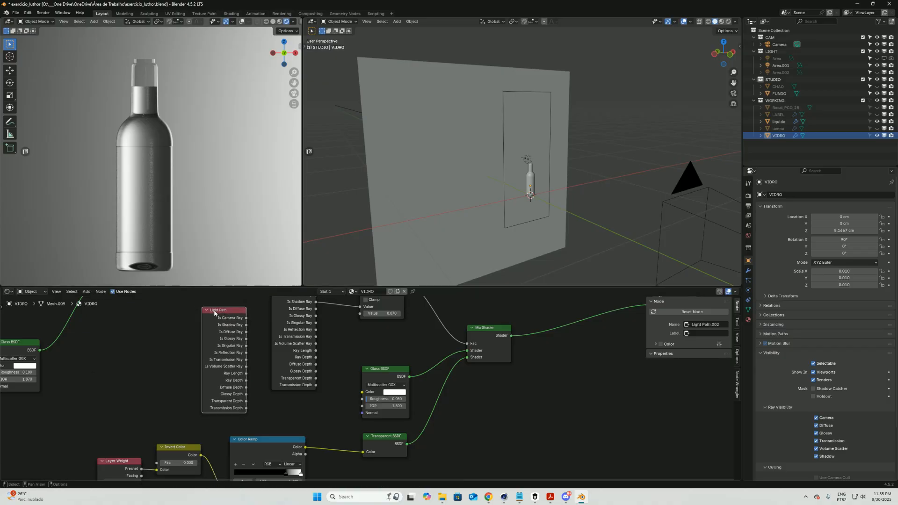
key(Delete)
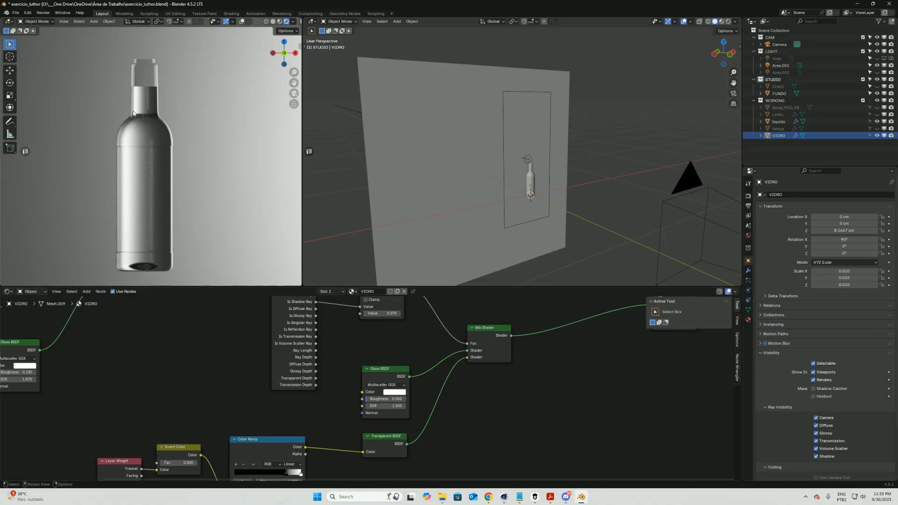
Step: Set the Color Ramp's black stop to 0.073 and move its white stop inward, checking the bottle's neck up close
ctrl+middle_drag(332, 420, 510, 298)
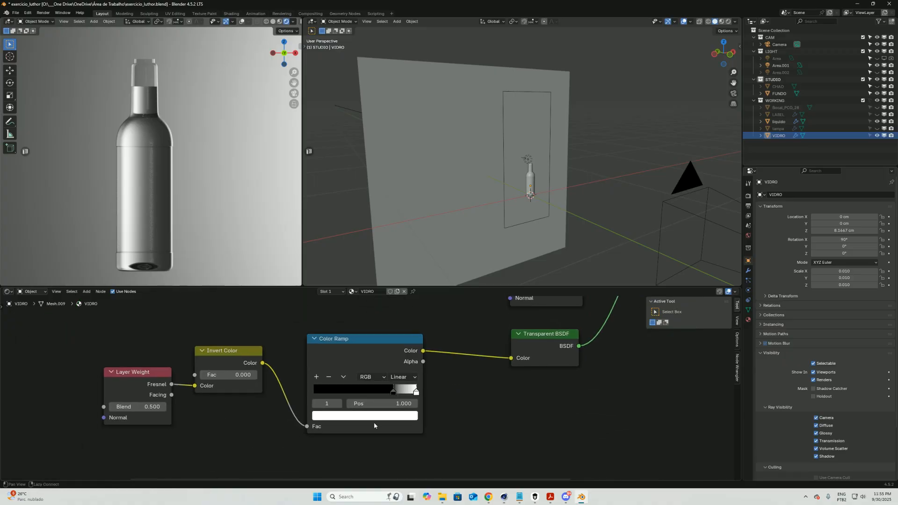
ctrl+middle_drag(209, 194, 165, 200)
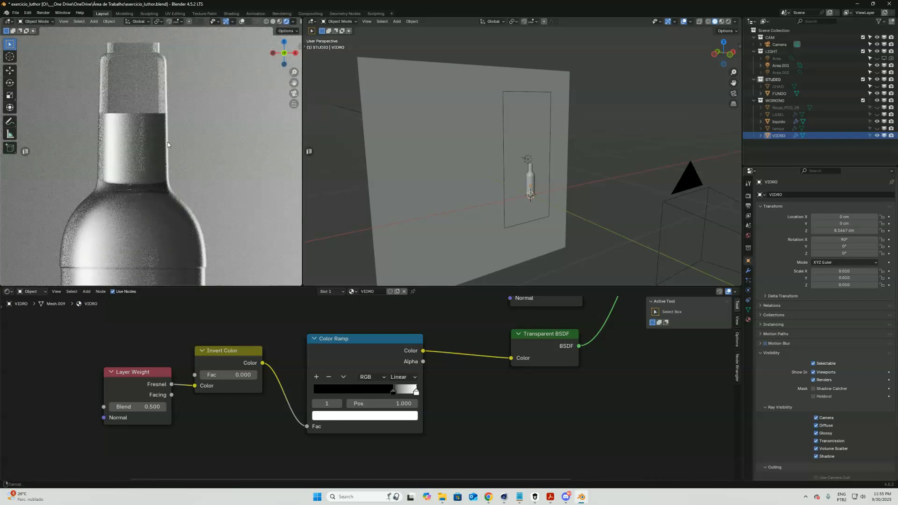
shift+middle_drag(167, 141, 170, 180)
ctrl+middle_drag(171, 180, 178, 131)
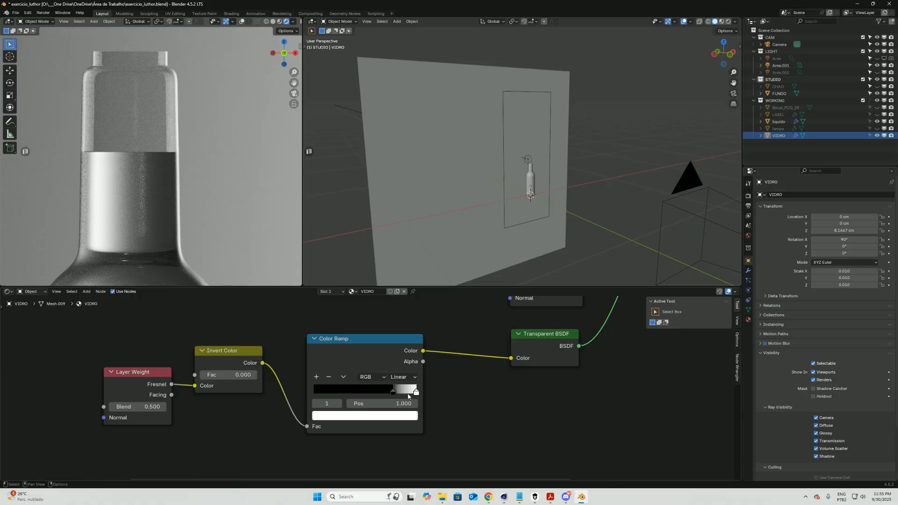
drag(388, 394, 301, 382)
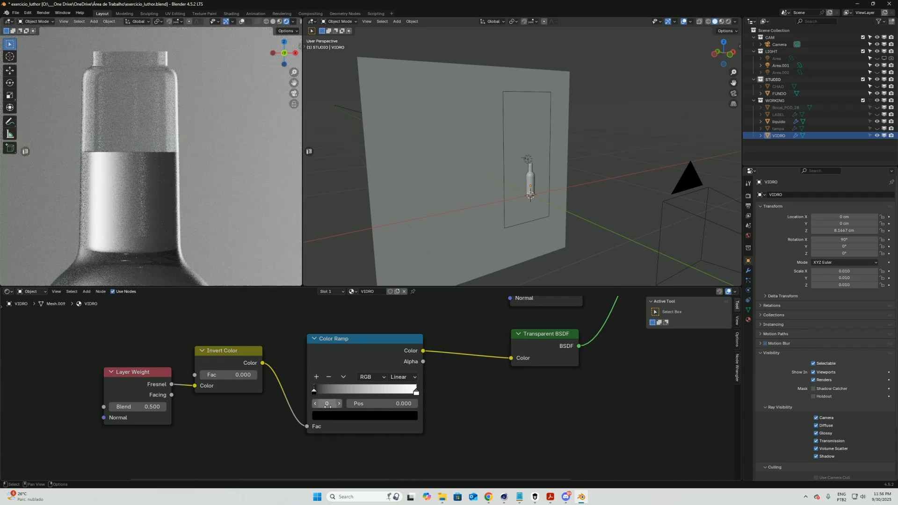
drag(314, 392, 322, 392)
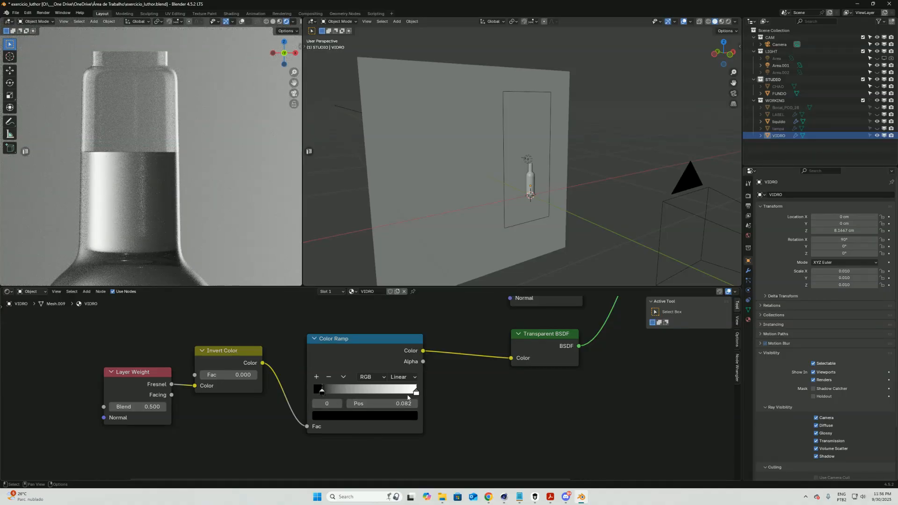
drag(416, 392, 389, 392)
mouse_move(324, 392)
mouse_down()
mouse_move(334, 394)
mouse_move(323, 392)
mouse_up()
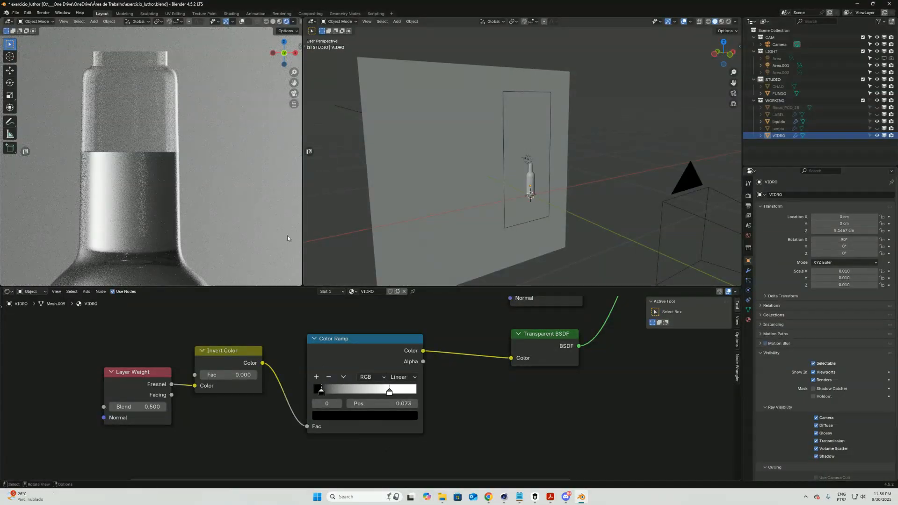
Step: Set the Value of the Add node driving the Mix Shader's Fac to 0.025
ctrl+alt+drag(530, 414, 400, 473)
alt+drag(551, 399, 471, 425)
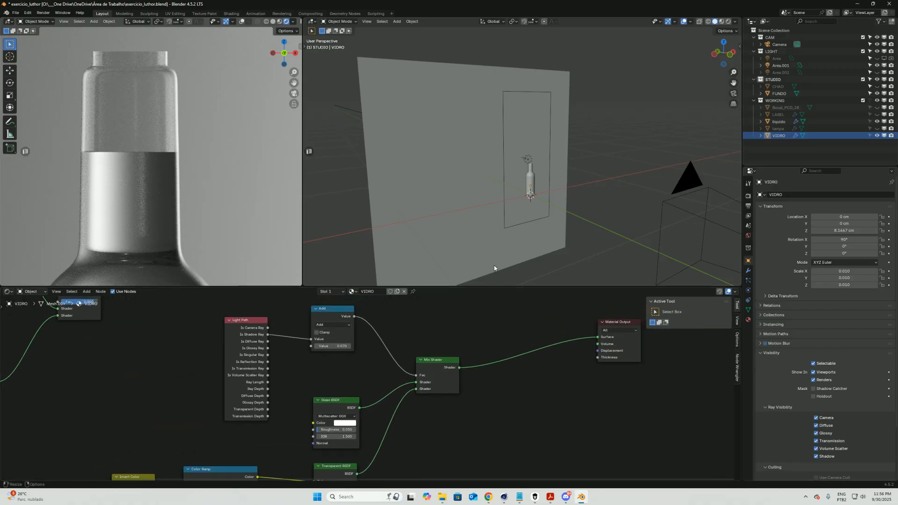
Step: Select the liquido object and set its Glass BSDF color to red, hex FF3748FF
click(786, 123)
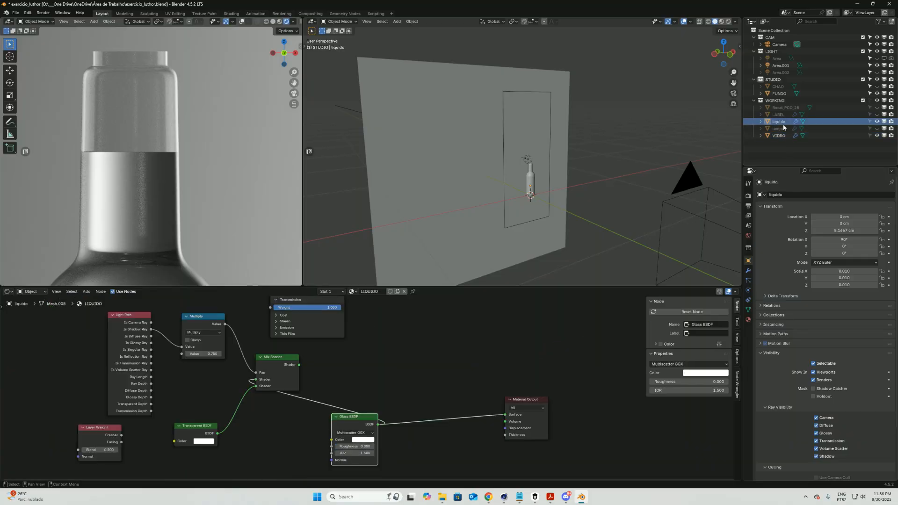
scroll(356, 420, up, 3)
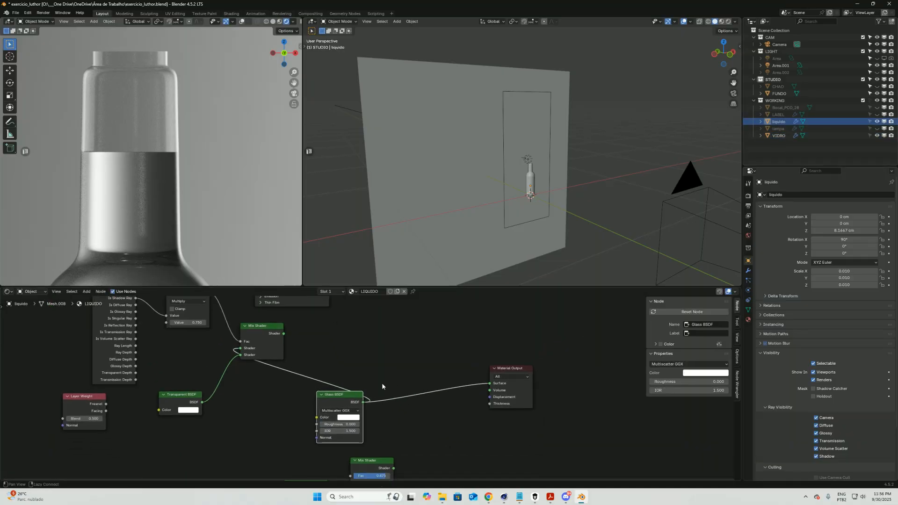
drag(298, 395, 533, 363)
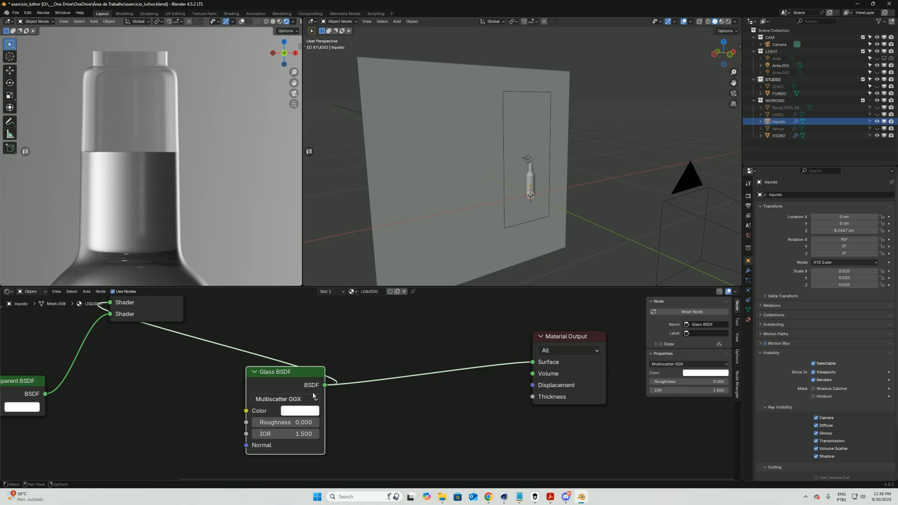
click(305, 411)
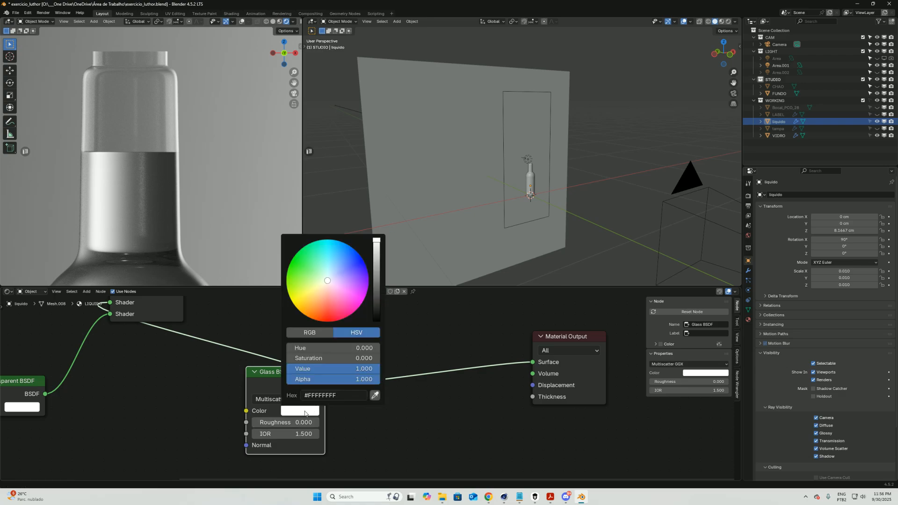
click(330, 312)
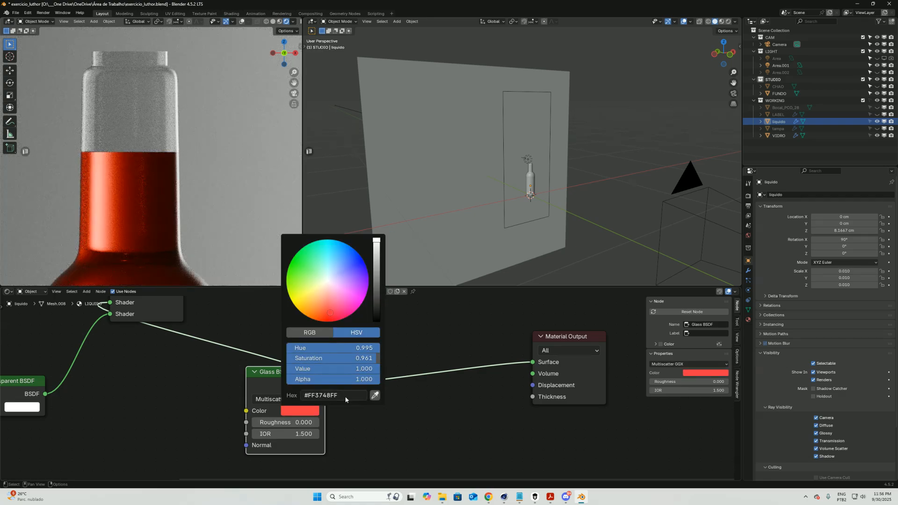
click(303, 414)
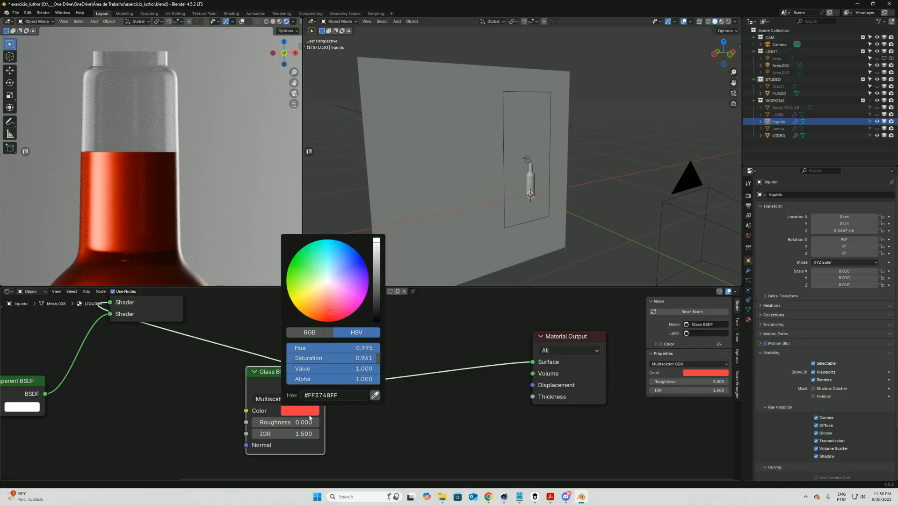
Step: Set the Glass BSDF color to white and position the node above the Transparent BSDF and Volume Absorption group
click(328, 283)
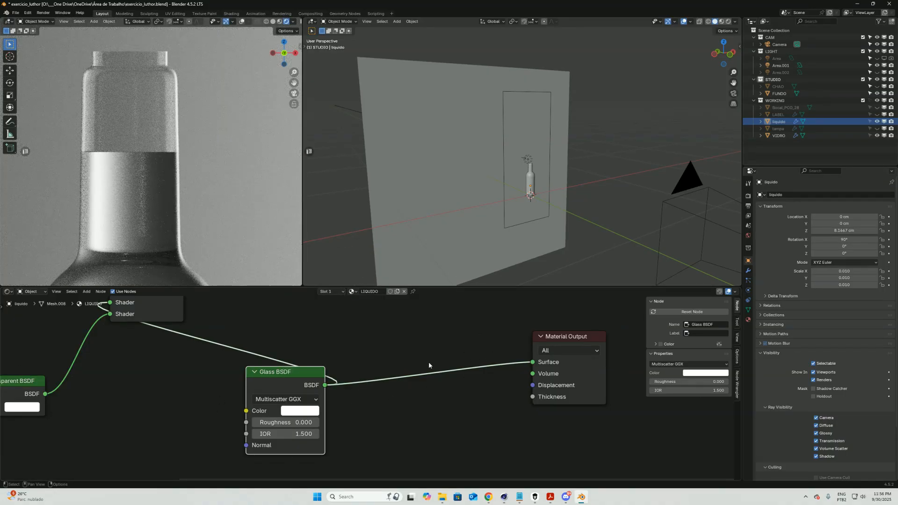
mouse_move(578, 338)
mouse_down()
mouse_move(585, 339)
mouse_move(574, 343)
mouse_up()
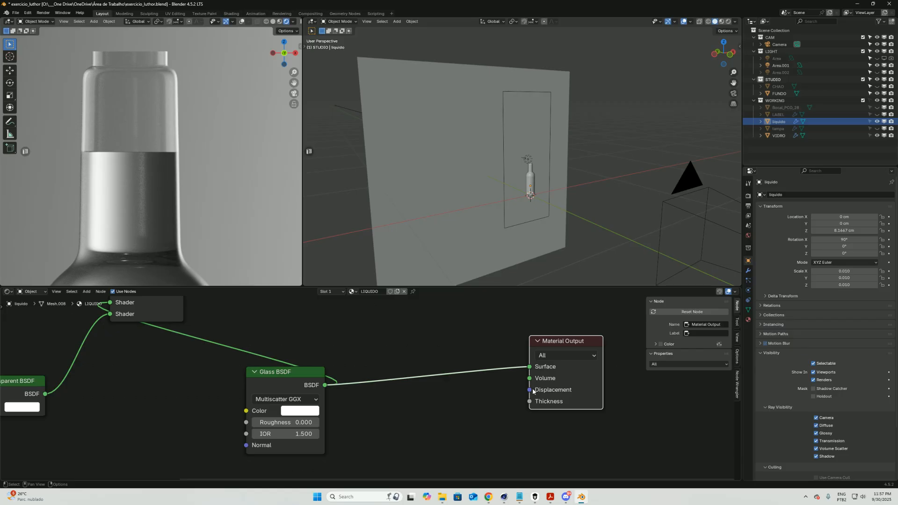
scroll(395, 376, down, 8)
middle_drag(404, 418, 388, 387)
ctrl+middle_drag(343, 433, 374, 403)
drag(250, 393, 248, 370)
middle_drag(251, 353, 253, 411)
drag(304, 338, 264, 354)
middle_drag(298, 422, 293, 405)
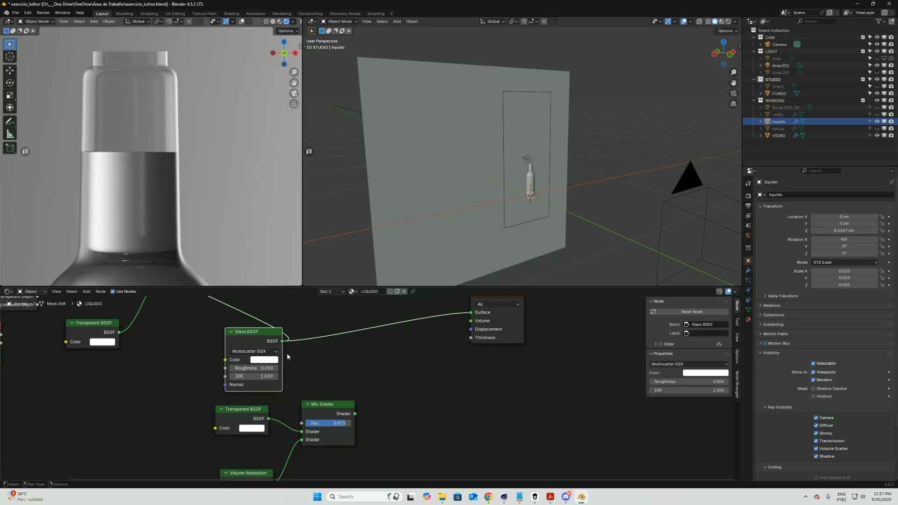
Step: Feed the Glass BSDF into the lower Mix Shader with Volume Absorption and connect that mix to the Material Output's Volume
drag(283, 342, 301, 432)
middle_drag(315, 464, 324, 417)
drag(256, 427, 264, 410)
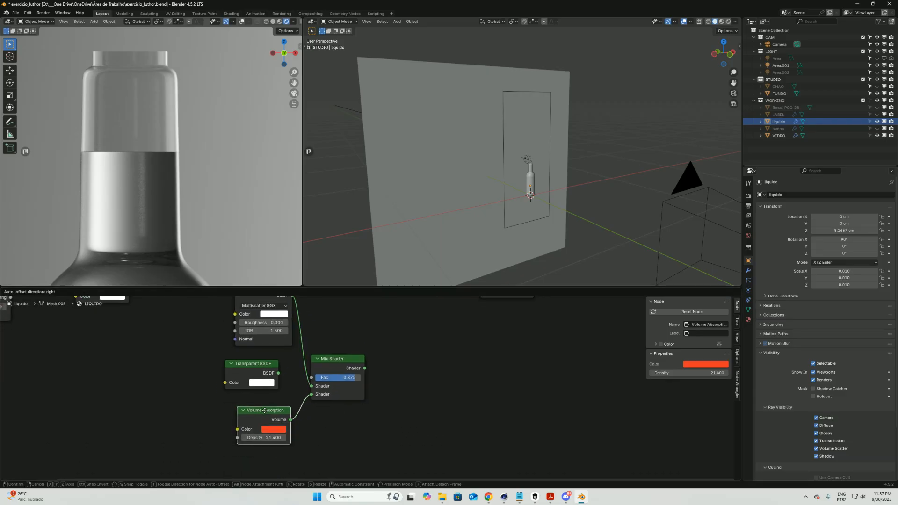
middle_drag(382, 366, 313, 421)
drag(314, 420, 429, 325)
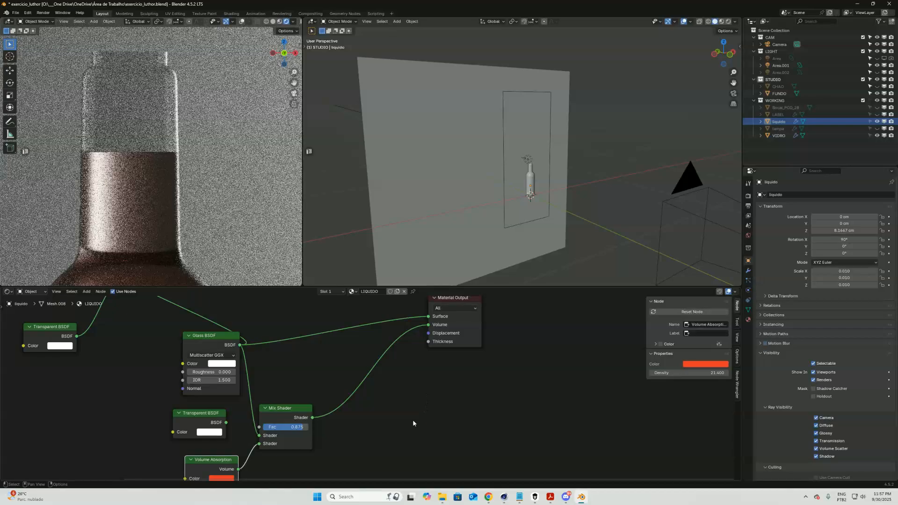
Step: Reconnect the Transparent BSDF to the lower Mix Shader's first Shader input and set its Fac to 1
scroll(188, 209, down, 2)
shift+middle_drag(198, 255, 206, 181)
shift+middle_drag(207, 213, 204, 188)
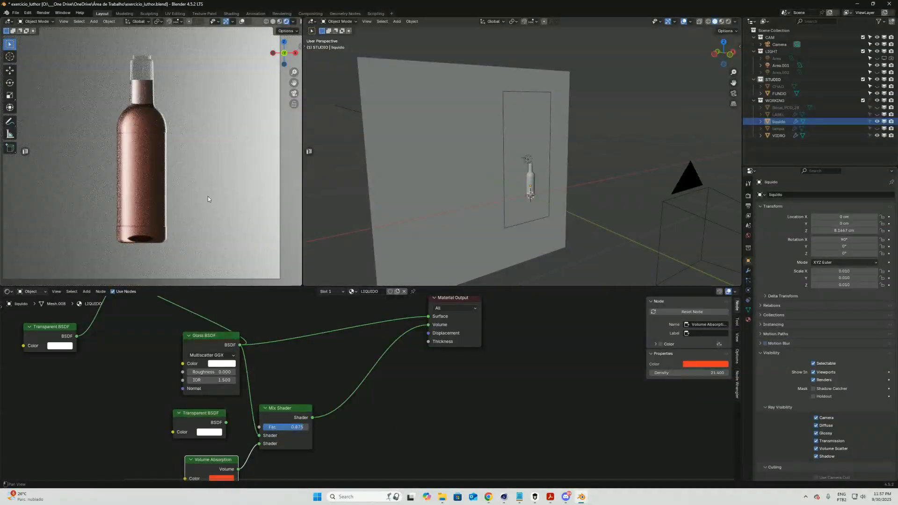
drag(212, 418, 260, 436)
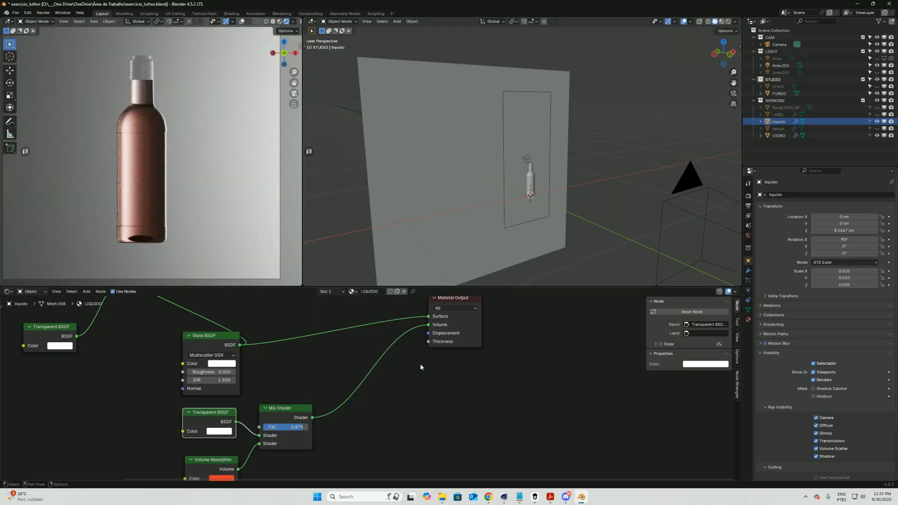
drag(299, 429, 370, 445)
middle_drag(273, 301, 280, 345)
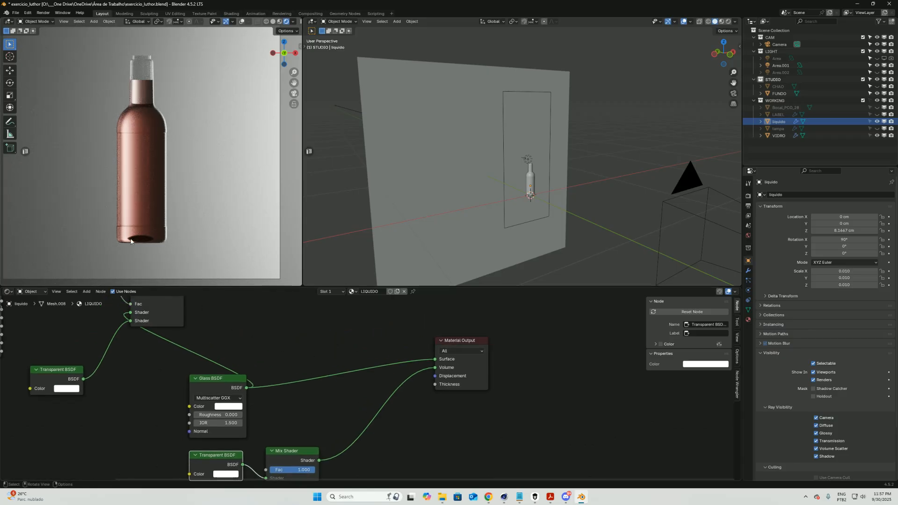
Step: Hide the liquido object to examine the empty bottle's base, and make it visible again
click(883, 124)
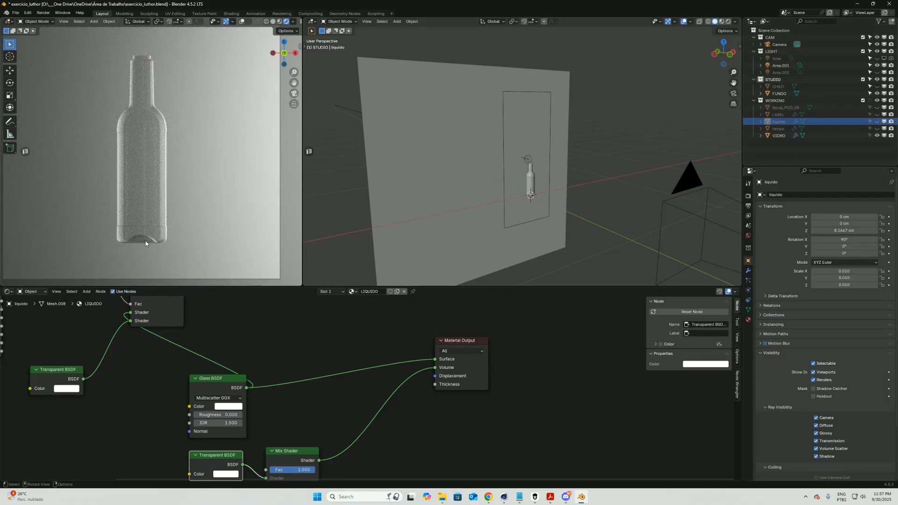
click(142, 242)
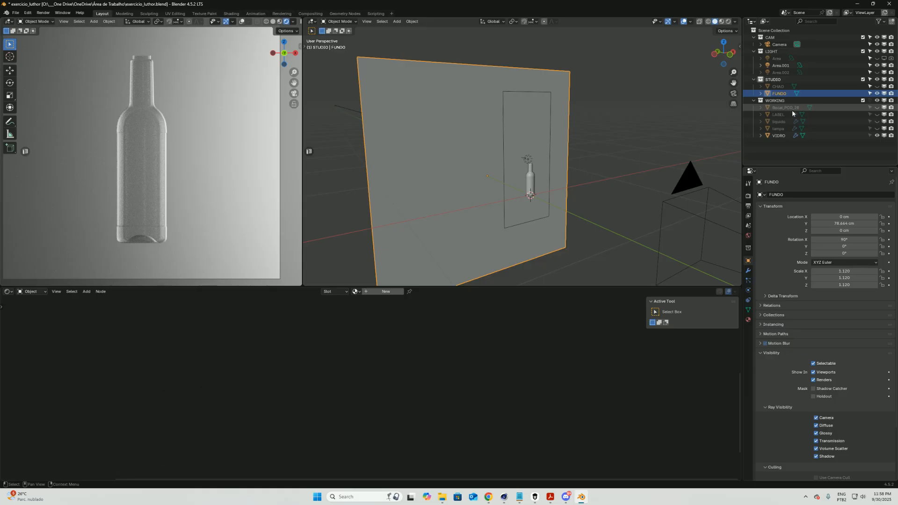
click(787, 121)
click(877, 121)
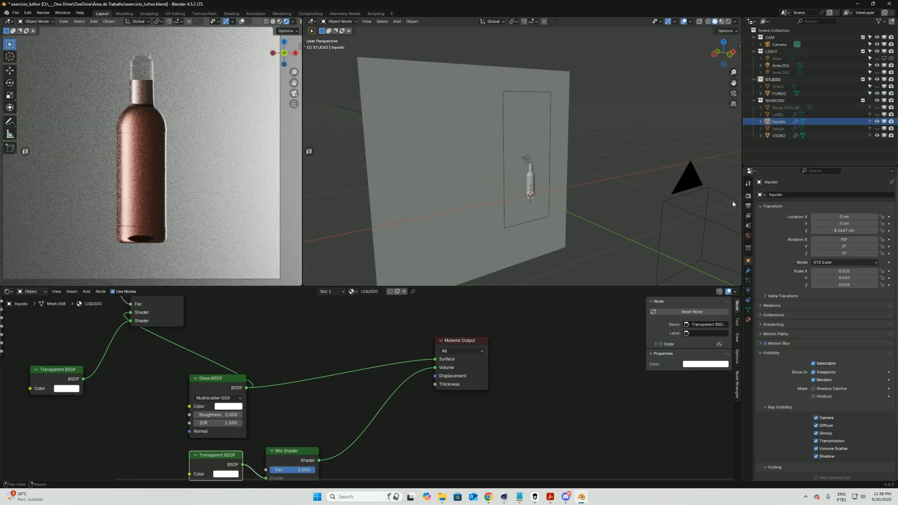
Step: Shift the Glass BSDF node slightly and delete the leftover node beside the upper Mix Shader in the LIQUIDO material
middle_drag(200, 360, 206, 383)
middle_drag(263, 414, 309, 396)
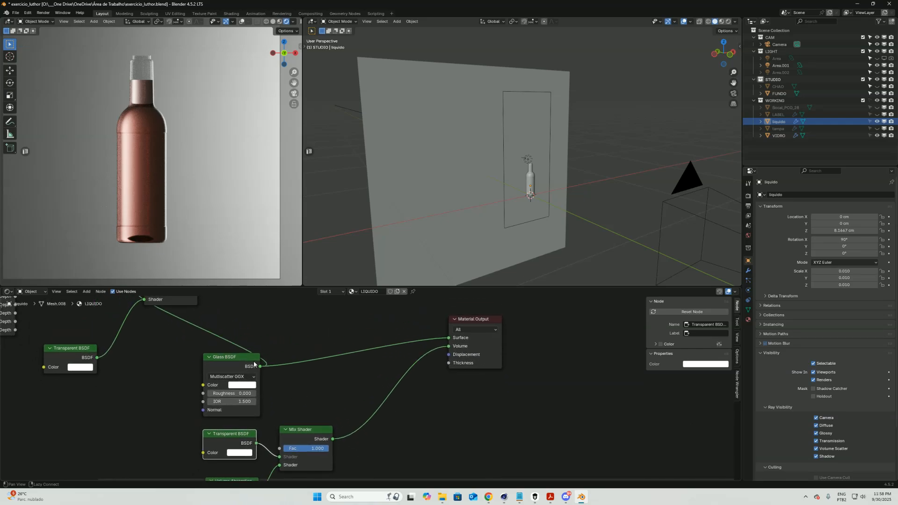
drag(251, 370, 226, 367)
middle_drag(243, 474, 255, 413)
drag(260, 360, 237, 423)
drag(237, 423, 227, 443)
middle_drag(254, 366, 269, 446)
drag(383, 391, 490, 378)
key(x)
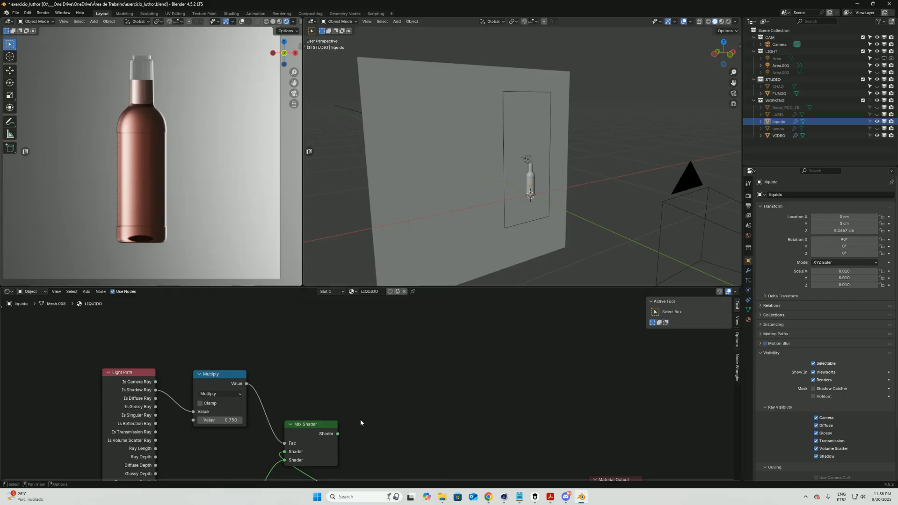
Step: Disconnect the Multiply node's output from the upper Mix Shader's Fac
middle_drag(357, 428, 307, 341)
middle_drag(205, 391, 196, 416)
drag(250, 322, 202, 360)
drag(295, 384, 286, 372)
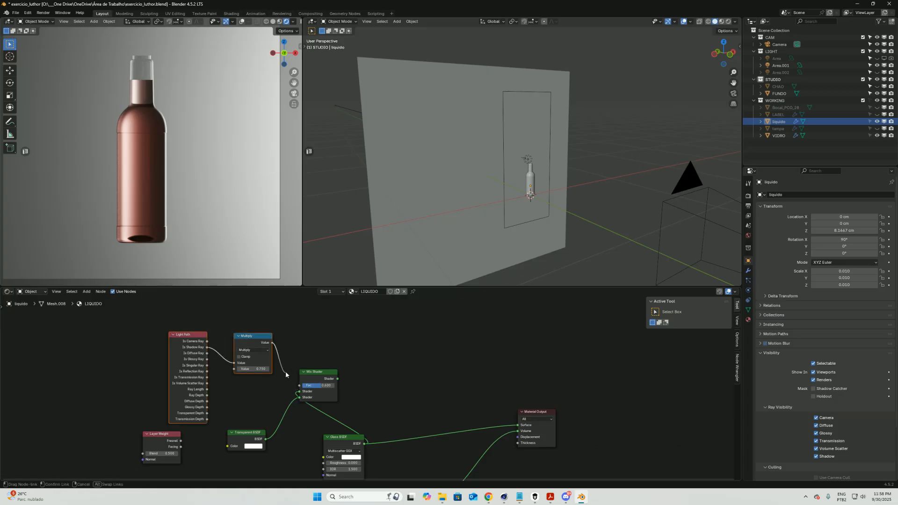
Step: Try deleting the Glass BSDF, upper Mix Shader and its Transparent BSDF nodes, and undo the deletions
middle_drag(325, 406, 276, 356)
click(303, 399)
key(x)
click(276, 345)
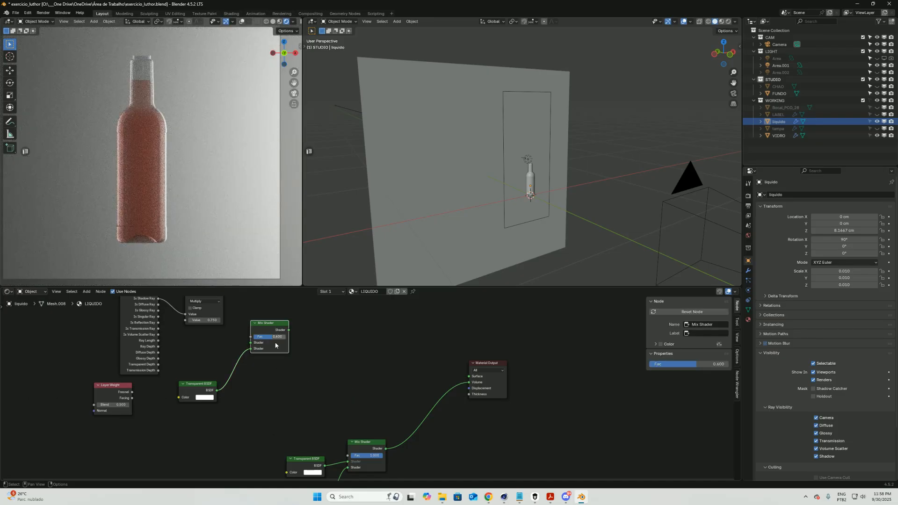
key(x)
click(210, 392)
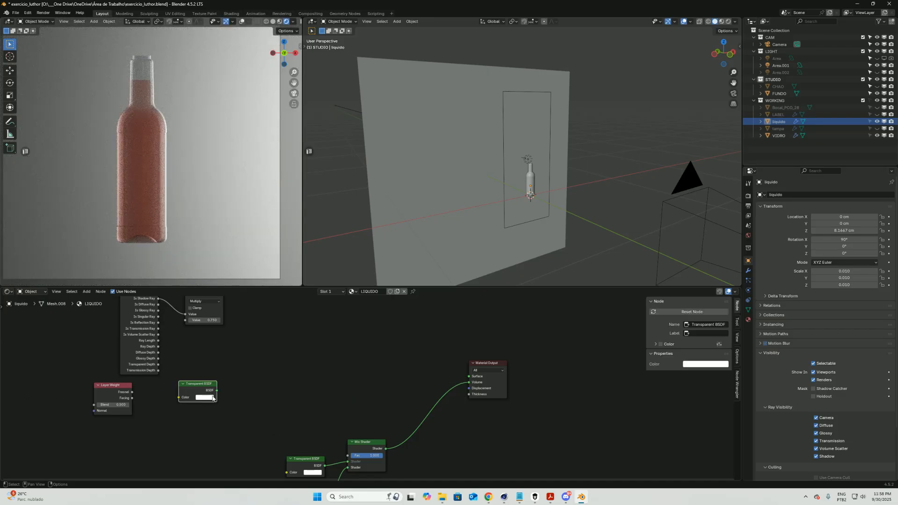
key(x)
middle_drag(402, 411, 383, 367)
key(ctrl+z)
key(ctrl+z)
key(ctrl+z)
middle_drag(334, 329, 346, 400)
key(ctrl+z)
key(ctrl+z)
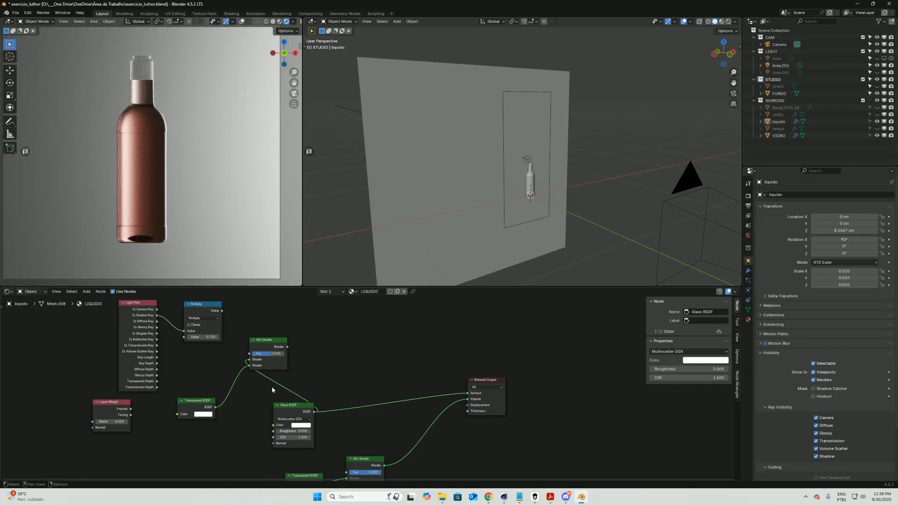
Step: Detach the Glass BSDF from the upper Mix Shader and place it closer to the Material Output
drag(249, 360, 256, 389)
middle_drag(269, 415, 264, 399)
drag(286, 391, 358, 365)
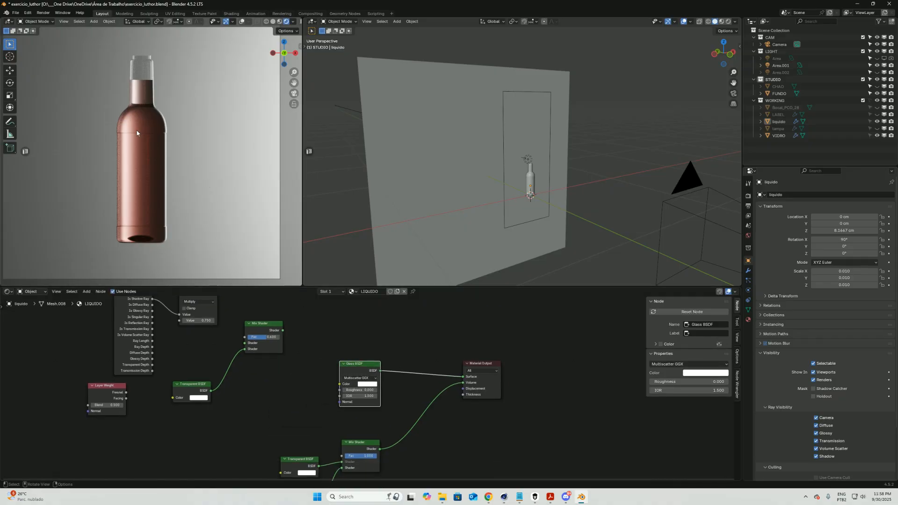
Step: Move the Light Path and Multiply nodes down beside the nodes feeding the lower Mix Shader
middle_drag(459, 439, 450, 410)
middle_drag(207, 338, 239, 386)
drag(228, 297, 176, 317)
key(g)
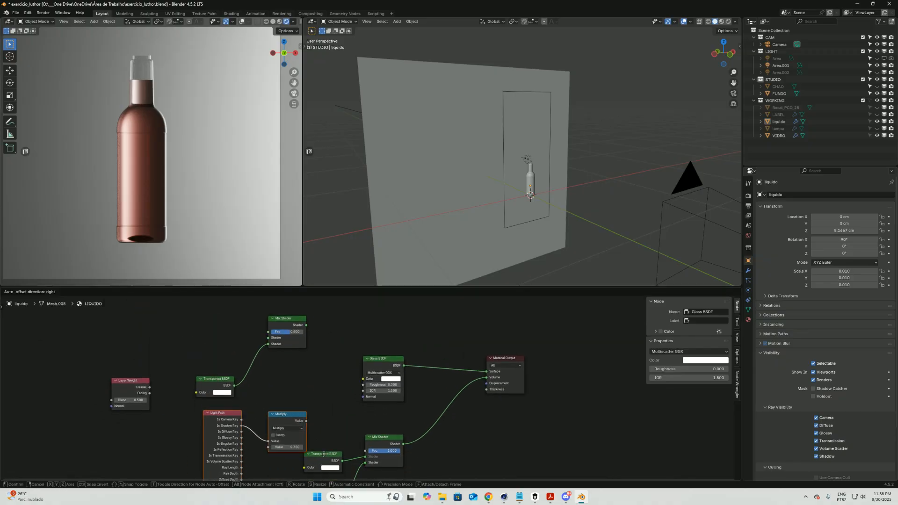
click(363, 443)
middle_drag(369, 422, 332, 368)
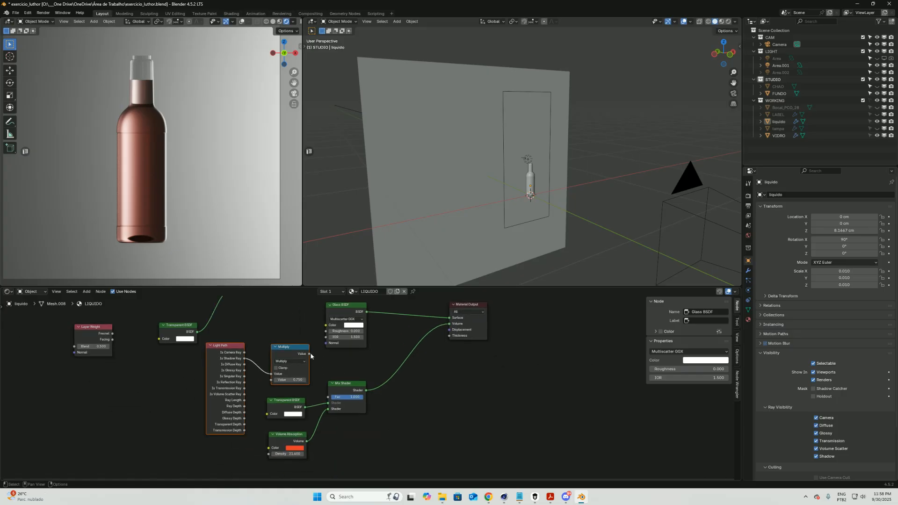
Step: Try driving the Glass BSDF's Color with the Multiply node's value, and undo the link
drag(310, 354, 326, 325)
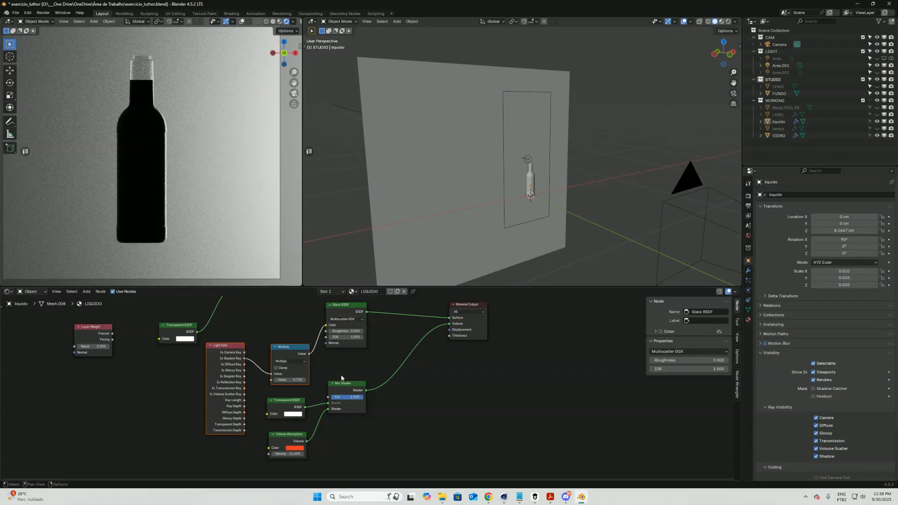
ctrl+middle_drag(306, 405, 329, 413)
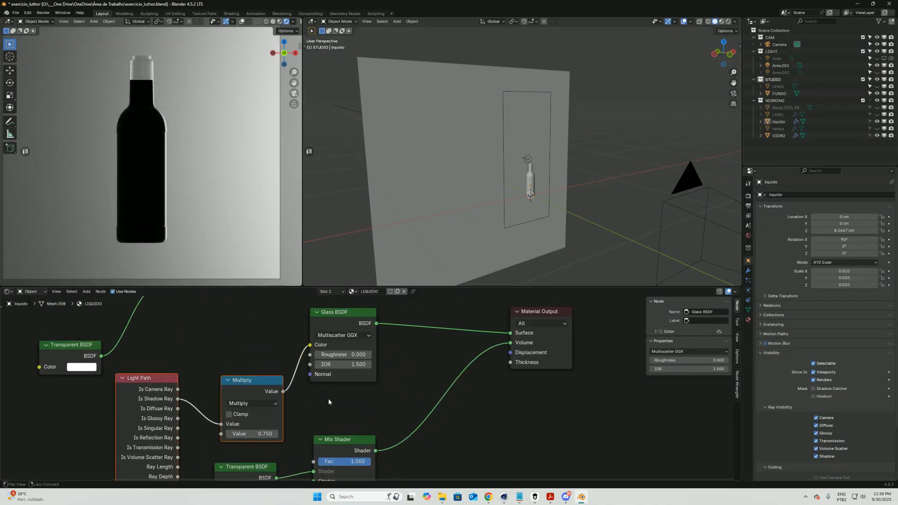
key(ctrl+z)
Step: Mix the Glass BSDF with the Transparent BSDF through the upper Mix Shader and connect it to the Material Output's Surface
scroll(324, 383, down, 3)
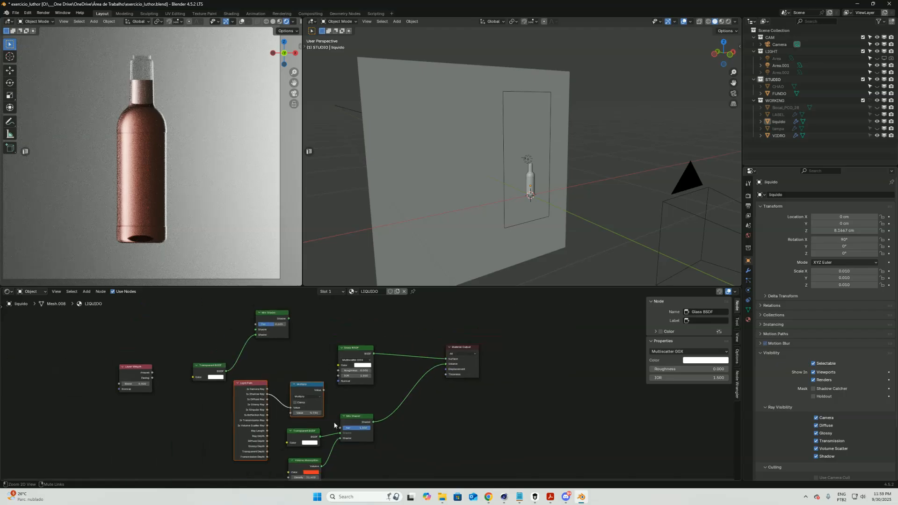
drag(299, 309, 280, 349)
middle_drag(318, 327, 317, 369)
click(317, 368)
drag(338, 338, 411, 366)
drag(361, 387, 267, 338)
drag(443, 402, 434, 370)
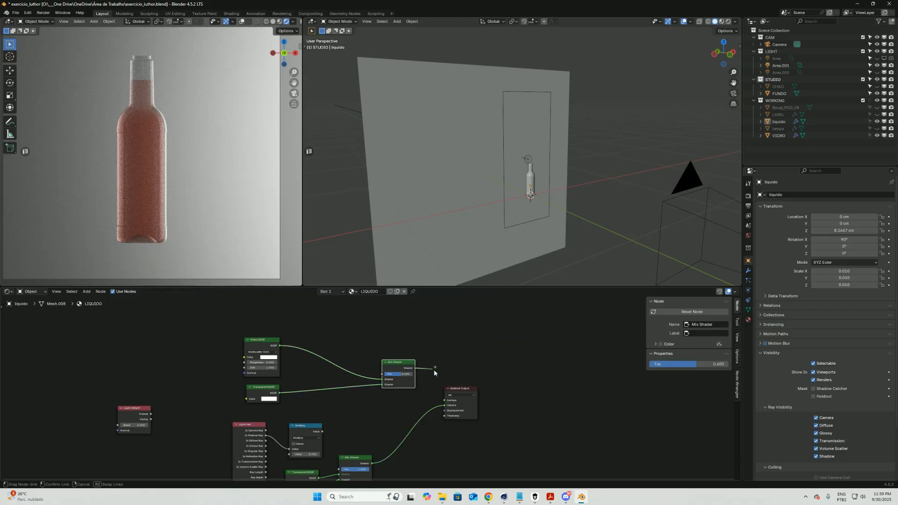
drag(445, 400, 445, 401)
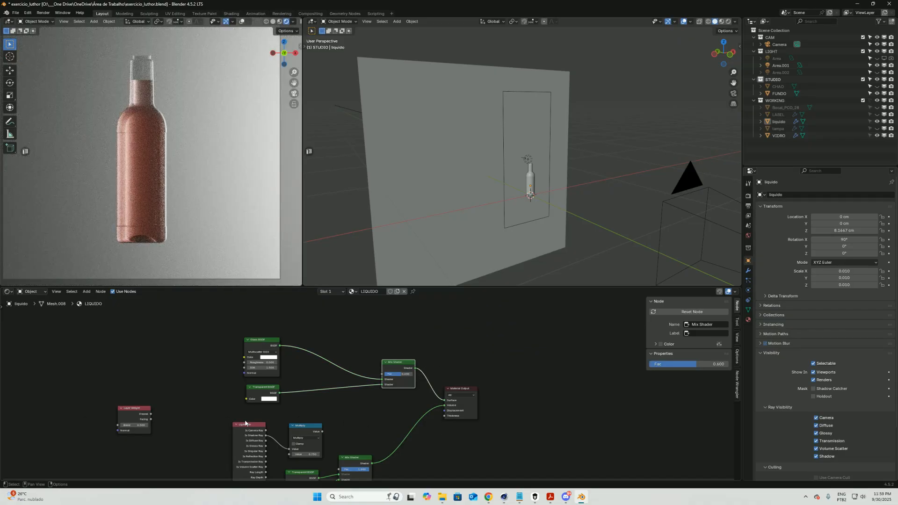
Step: Move the Light Path and Multiply nodes up near the Glass BSDF
drag(258, 427, 190, 313)
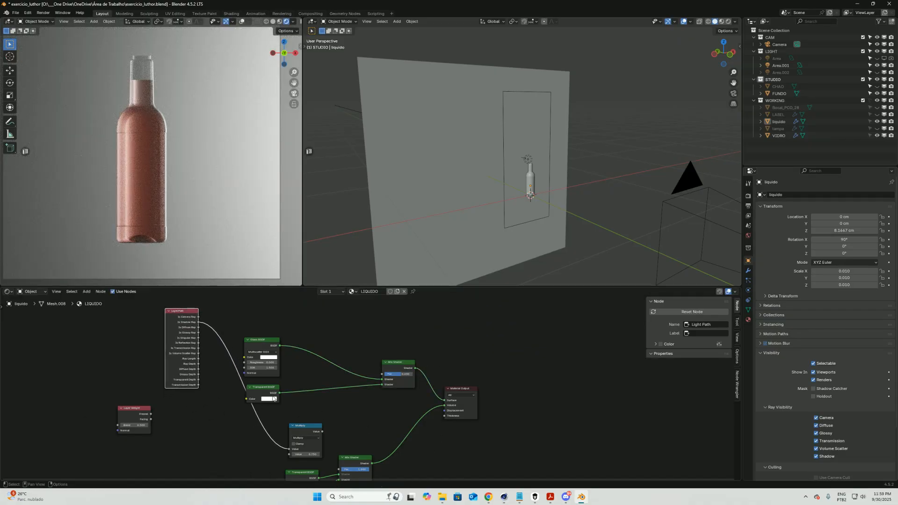
drag(322, 431, 235, 358)
drag(318, 432, 215, 312)
middle_drag(279, 325, 333, 359)
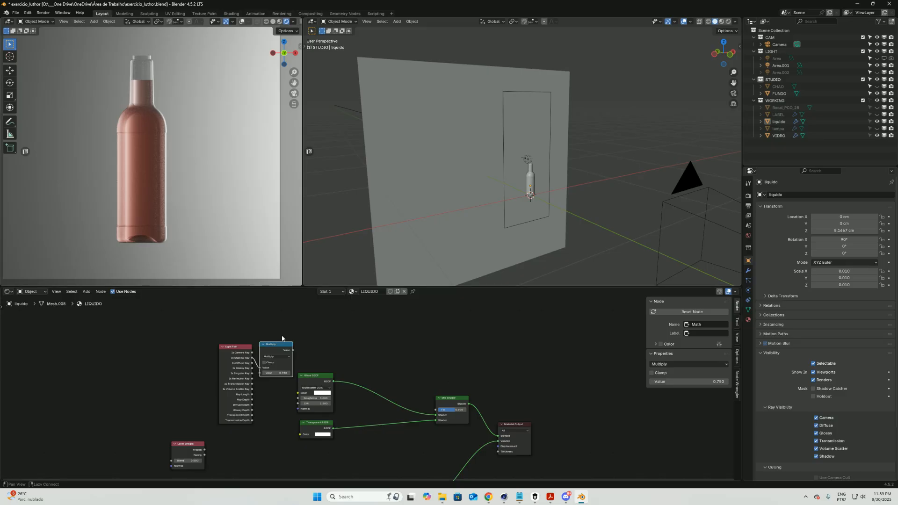
scroll(365, 384, up, 2)
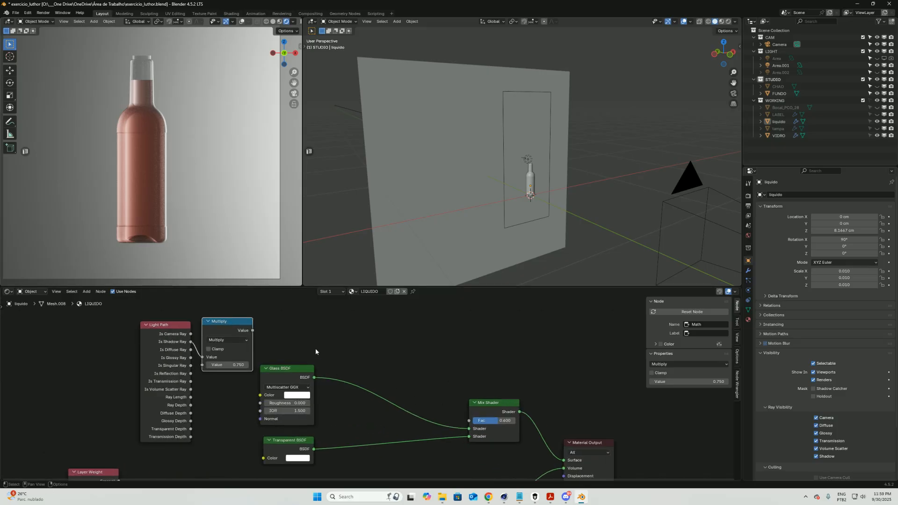
Step: Rearrange the Light Path, Multiply and shader nodes and connect the Multiply value to the surface Mix Shader's Fac
drag(316, 349, 293, 470)
drag(312, 367, 348, 389)
drag(266, 315, 135, 358)
drag(187, 350, 270, 343)
drag(335, 324, 469, 421)
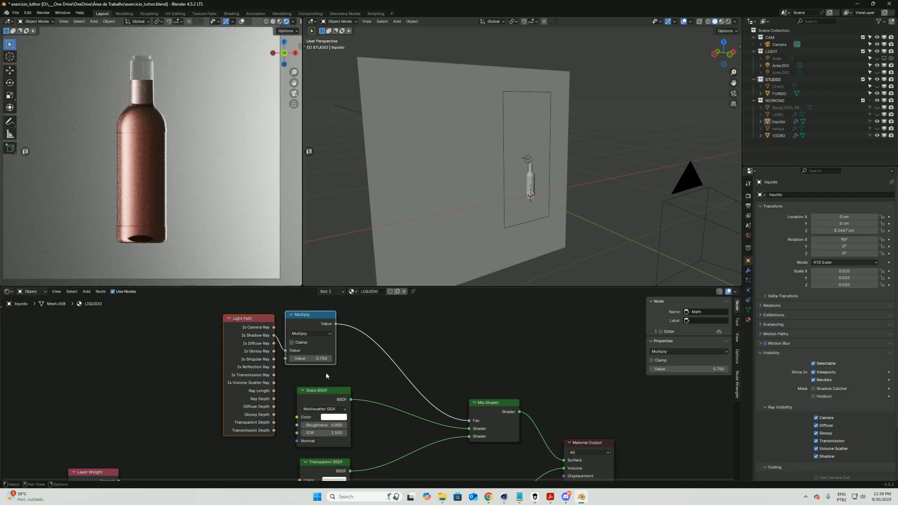
middle_drag(337, 397, 336, 382)
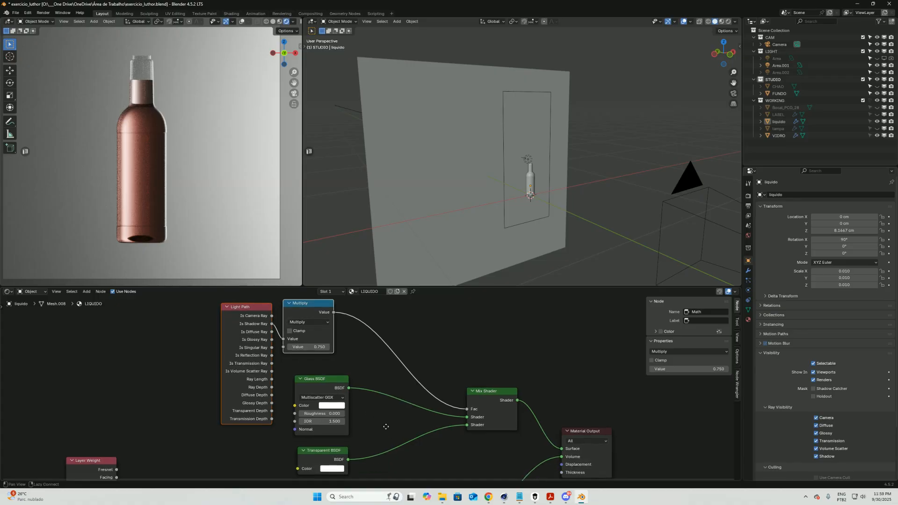
Step: Change the math node driving the surface Mix Shader's Fac from Multiply to Add
drag(320, 345, 320, 344)
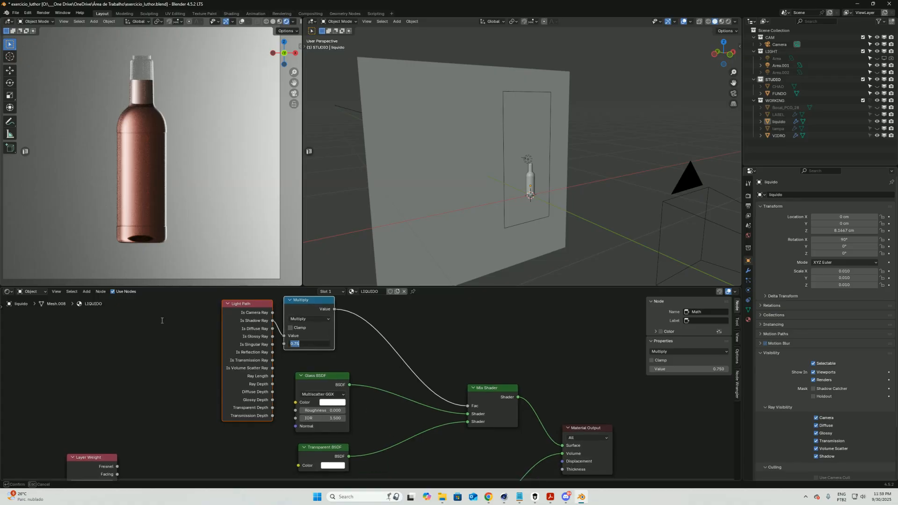
key(Return)
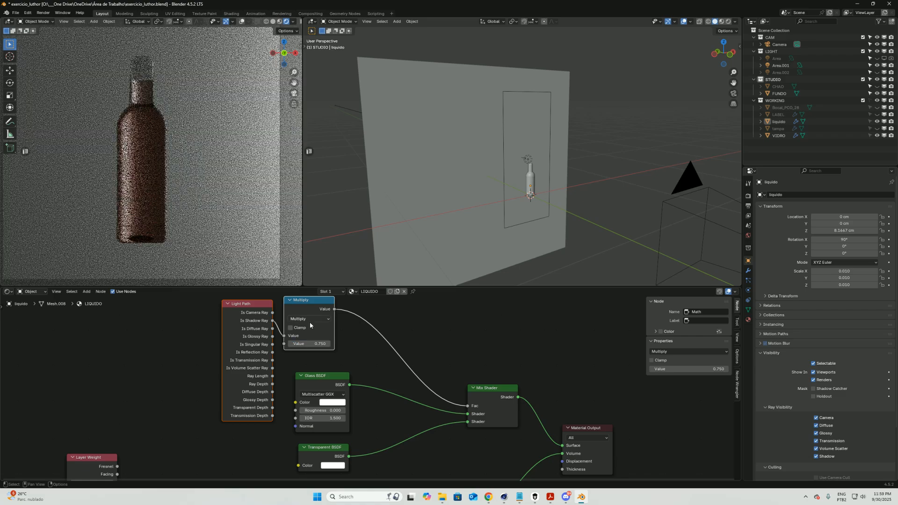
click(309, 319)
click(310, 337)
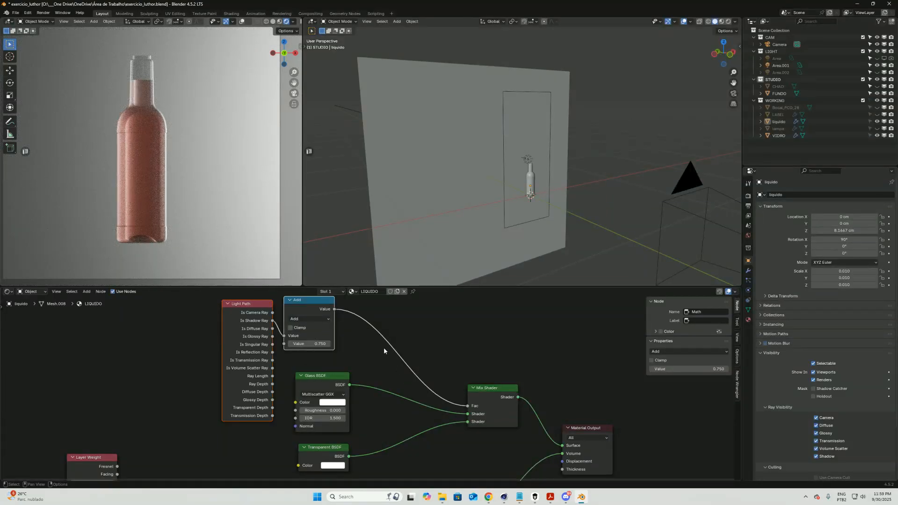
Step: Try 1, 0, 0.01 and 0.05 as the Add node's value to compare the liquid's surface in the rendered preview
click(318, 344)
text(1)
key(Return)
click(312, 343)
text(0)
key(Return)
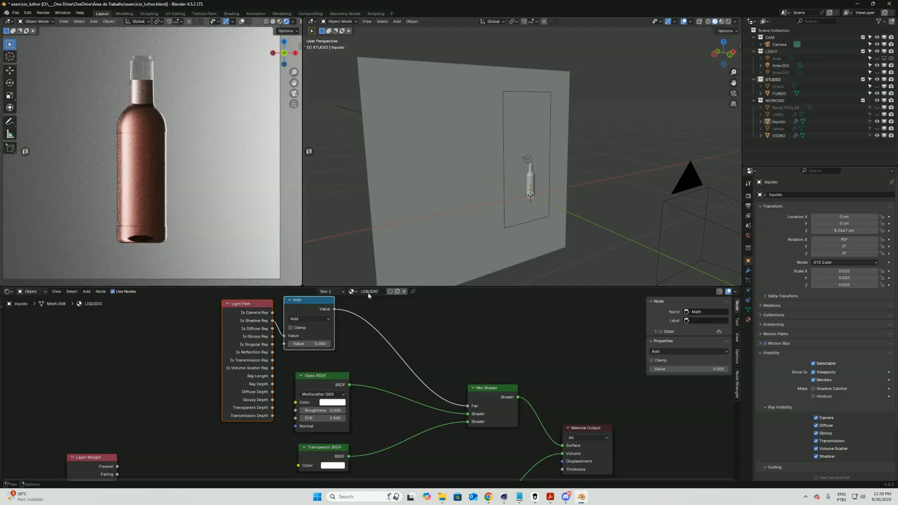
click(318, 344)
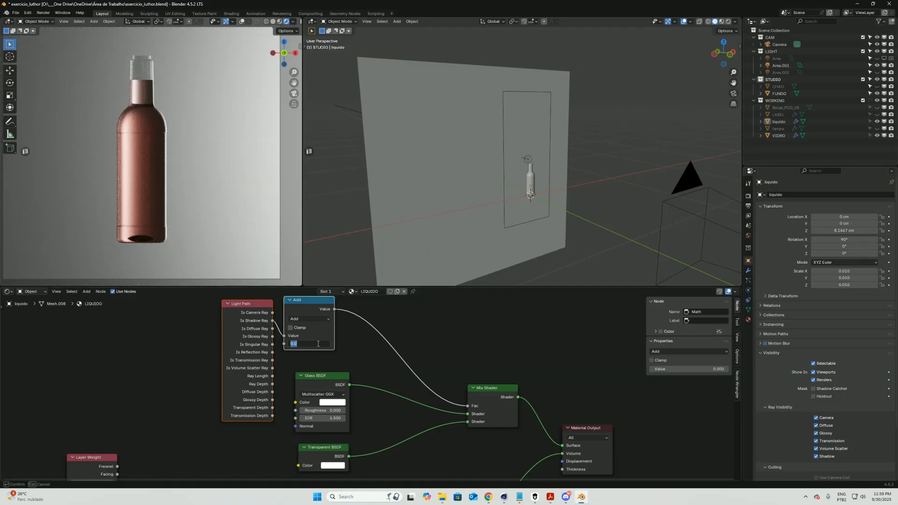
text(.01)
key(Return)
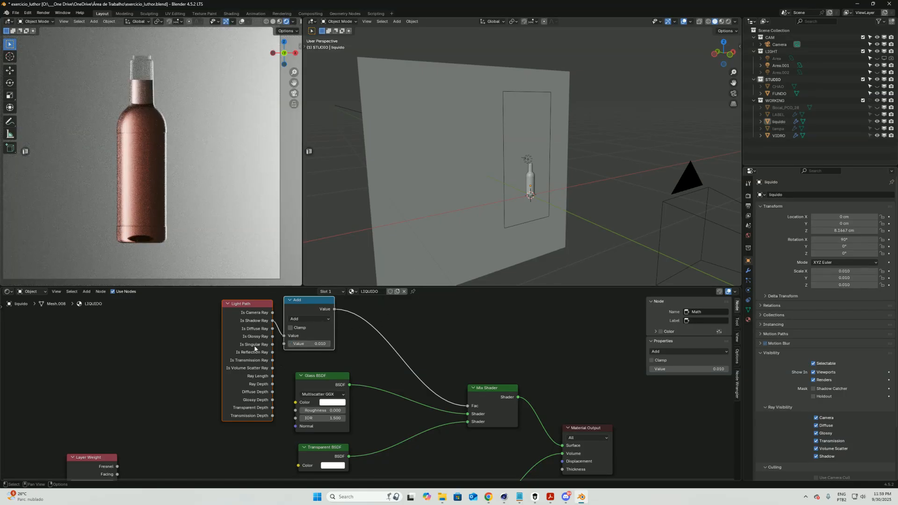
click(313, 344)
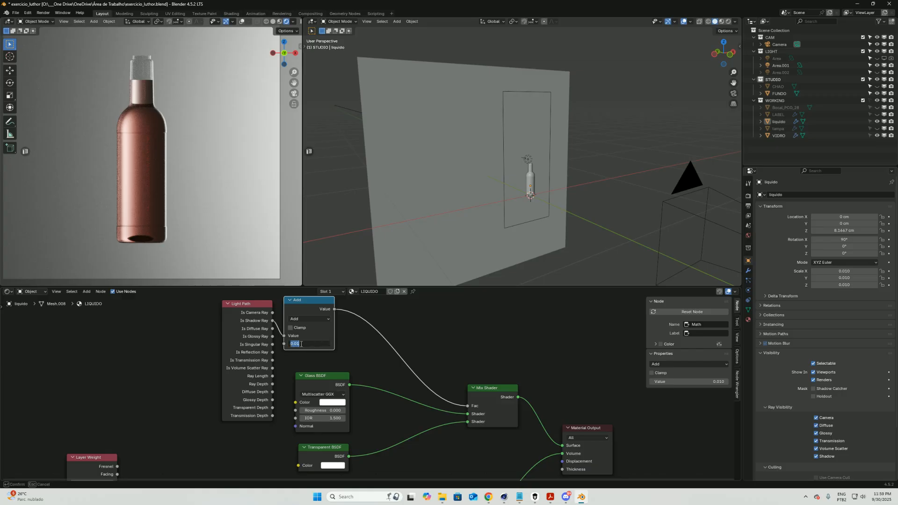
text(.05)
key(Return)
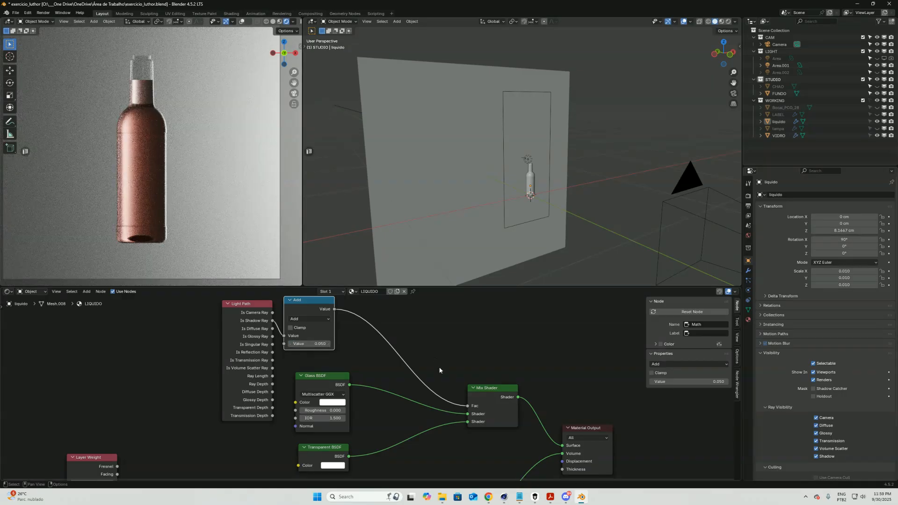
Step: Adjust the Add node's value to 0.300 while comparing the bottle's neck and base with higher and negative values
mouse_move(307, 345)
mouse_down()
mouse_move(332, 347)
mouse_move(323, 348)
mouse_up()
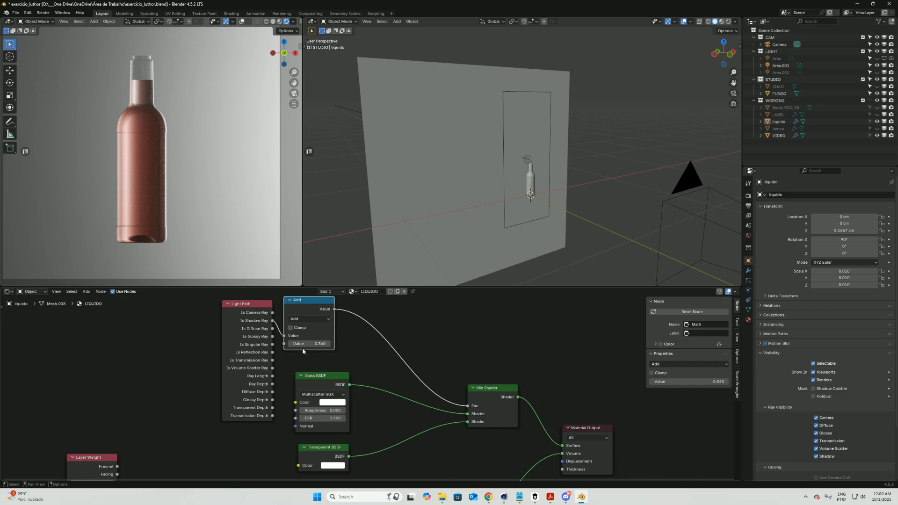
scroll(143, 172, up, 4)
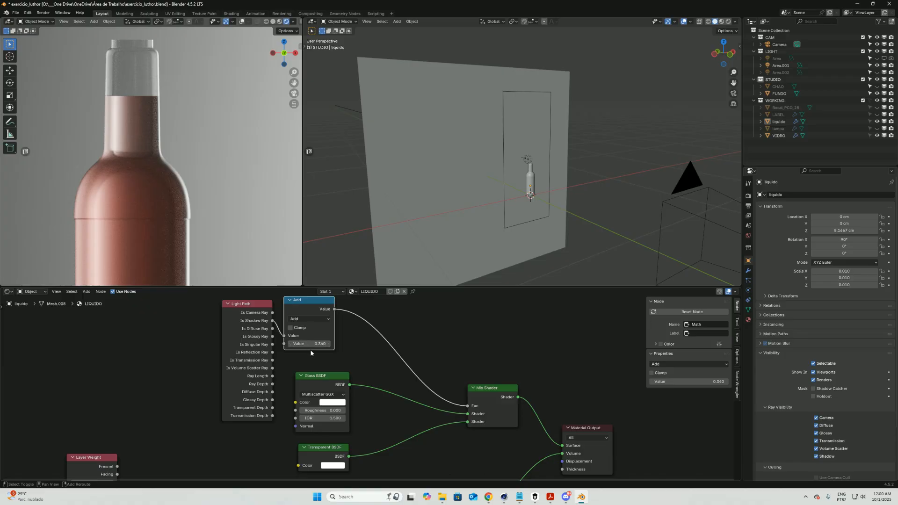
mouse_move(294, 342)
mouse_down()
mouse_move(301, 344)
mouse_move(281, 345)
mouse_up()
shift+middle_drag(206, 220, 192, 33)
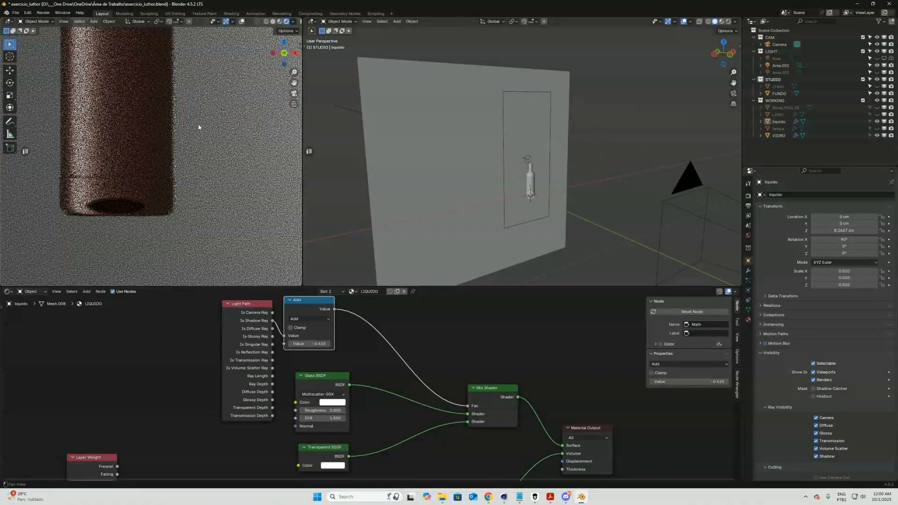
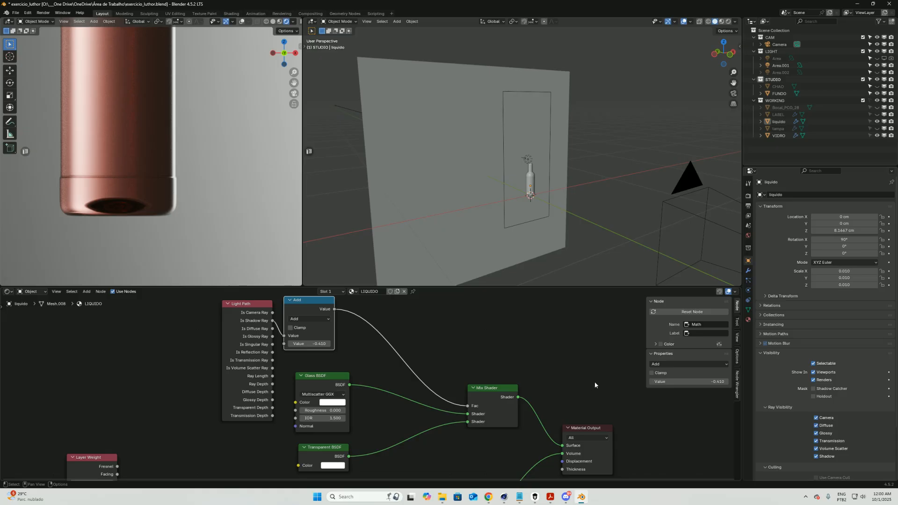
drag(312, 344, 346, 357)
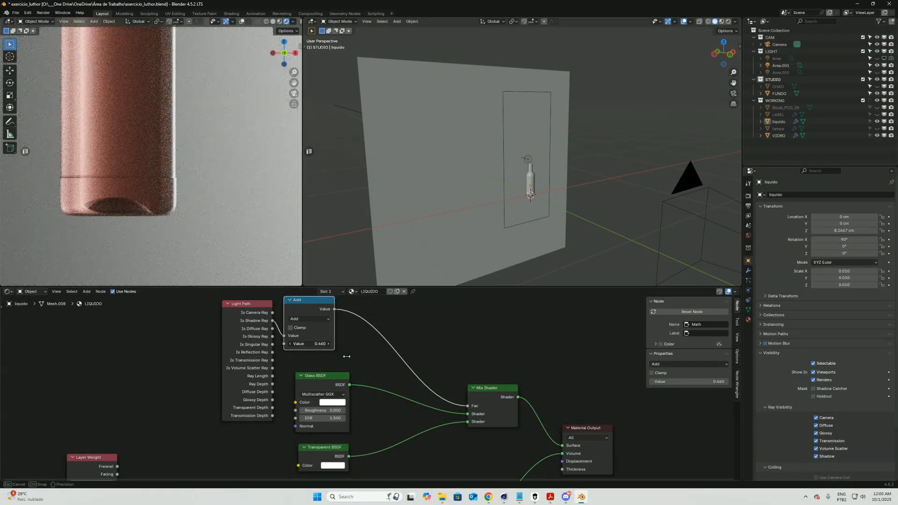
drag(347, 356, 342, 357)
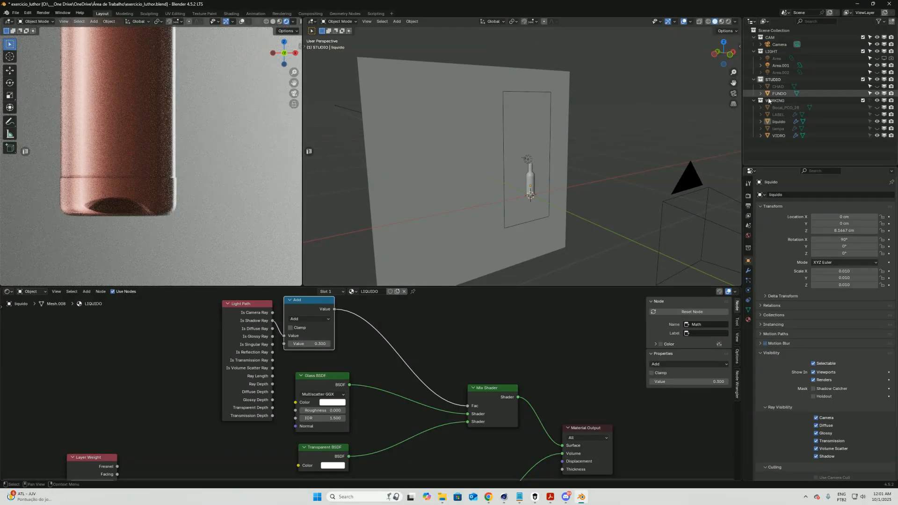
Step: Make the WORKING collection selectable and select the liquido object
click(777, 122)
key(grave)
click(585, 153)
key(grave)
key(Escape)
middle_drag(542, 181, 604, 174)
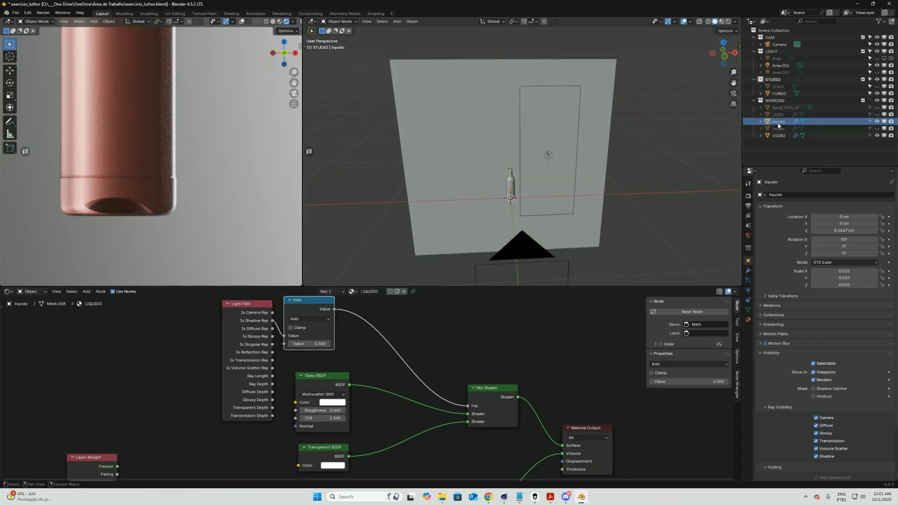
click(870, 101)
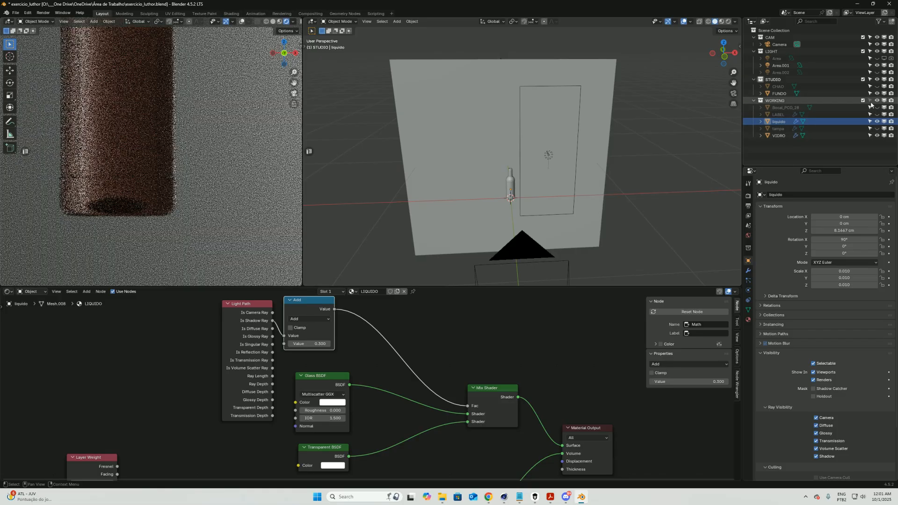
click(783, 122)
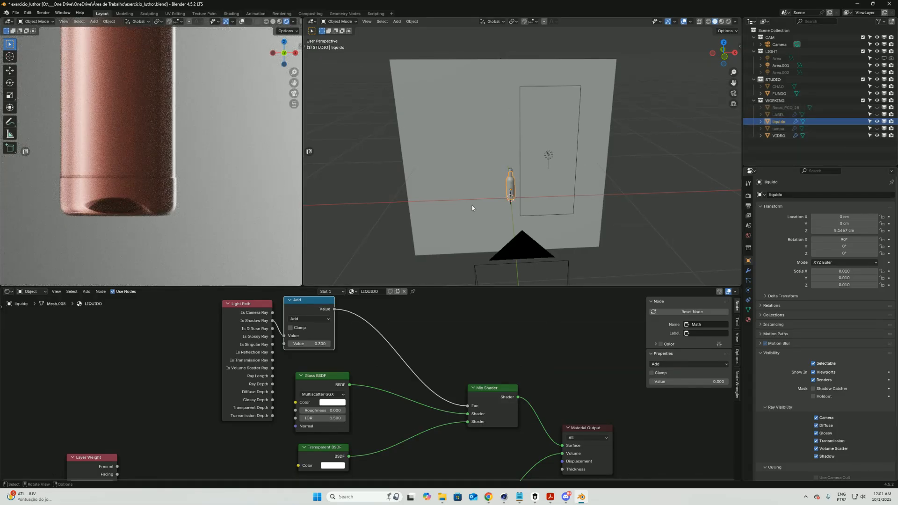
ctrl+alt+drag(546, 212, 536, 180)
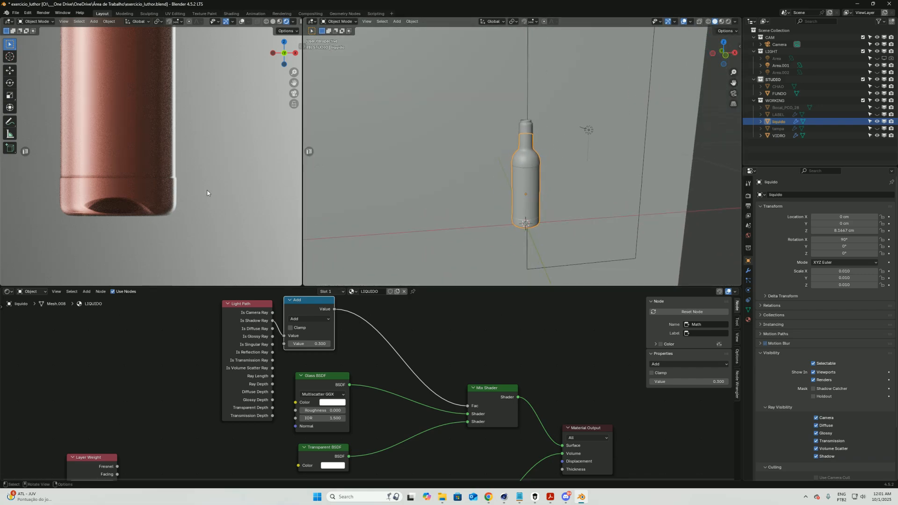
alt+drag(517, 161, 499, 167)
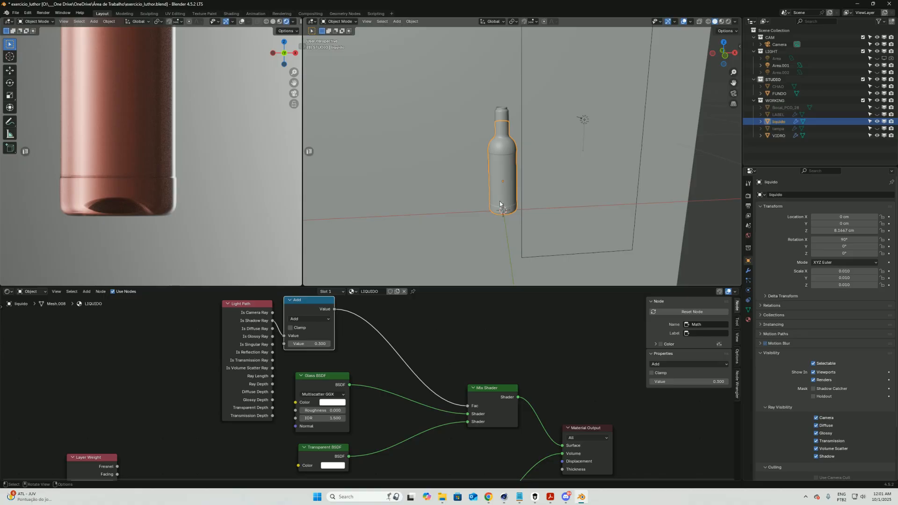
Step: Check the reference bottle render in Cinema 4D, close its Redshift RenderView and return to Blender's rendered preview
ctrl+alt+drag(168, 86, 178, 136)
alt+shift+drag(204, 164, 188, 120)
ctrl+alt+drag(474, 350, 503, 444)
alt+drag(504, 453, 487, 371)
mouse_move(417, 416)
alt+mouse_down()
mouse_move(441, 442)
mouse_move(447, 425)
mouse_move(402, 384)
alt+mouse_up()
alt+drag(454, 450, 451, 413)
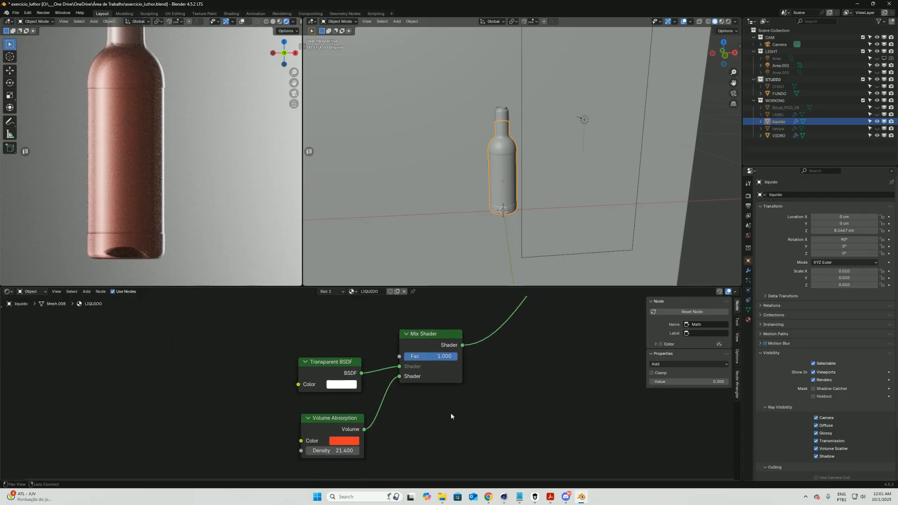
click(272, 23)
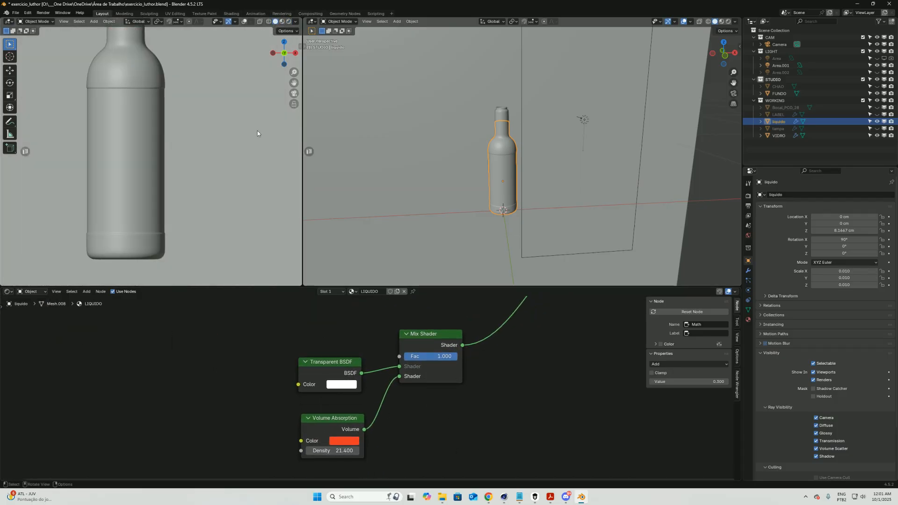
click(511, 500)
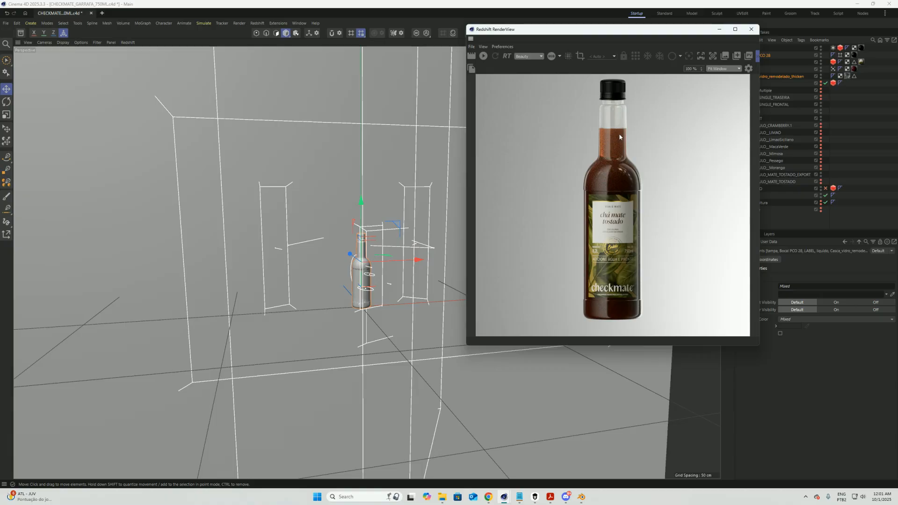
click(751, 29)
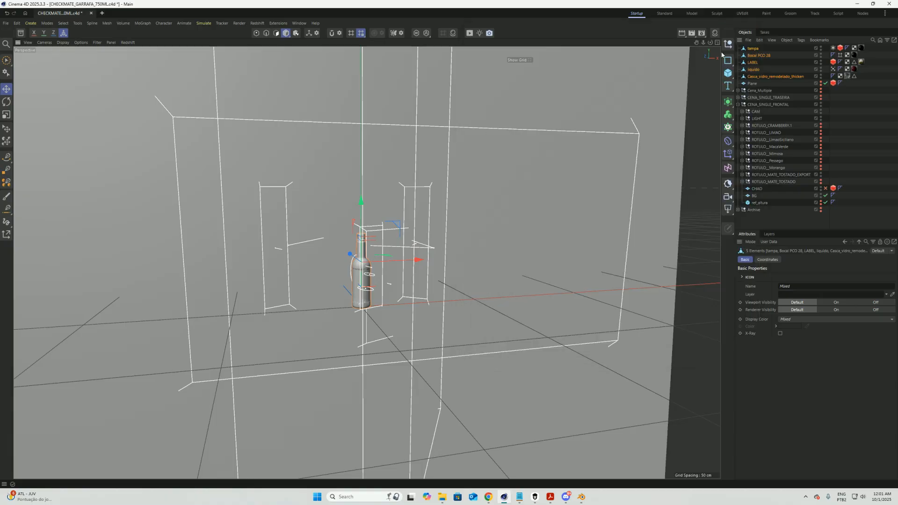
click(505, 499)
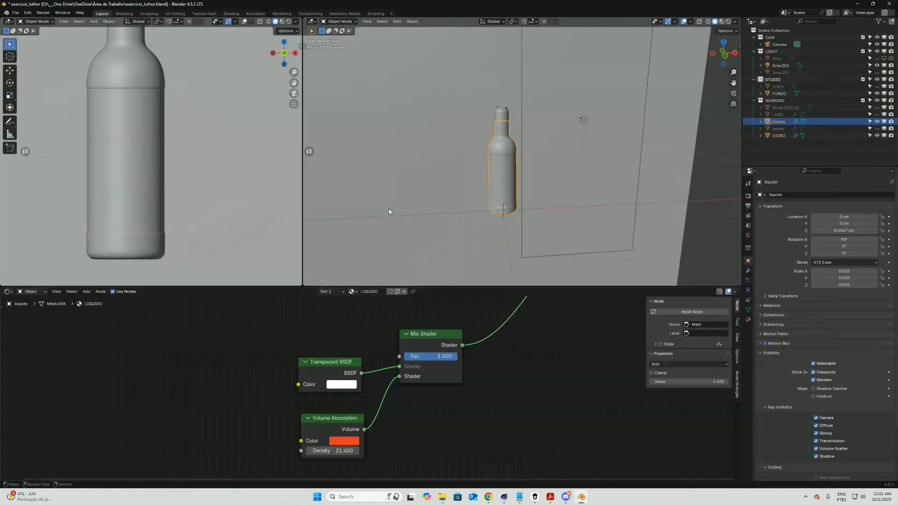
click(289, 21)
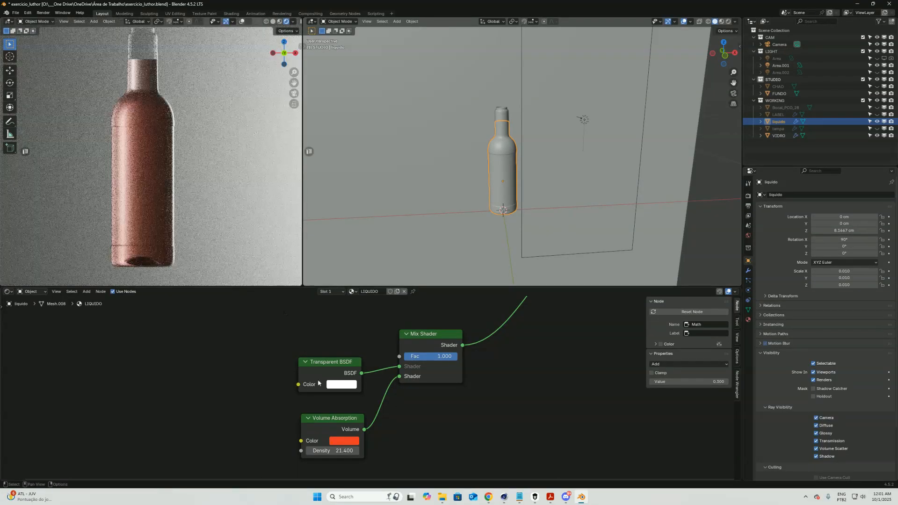
Step: Set the Volume Absorption color to the saturated red-orange #FF2C15, trying a yellow-green on the way
click(331, 451)
click(375, 445)
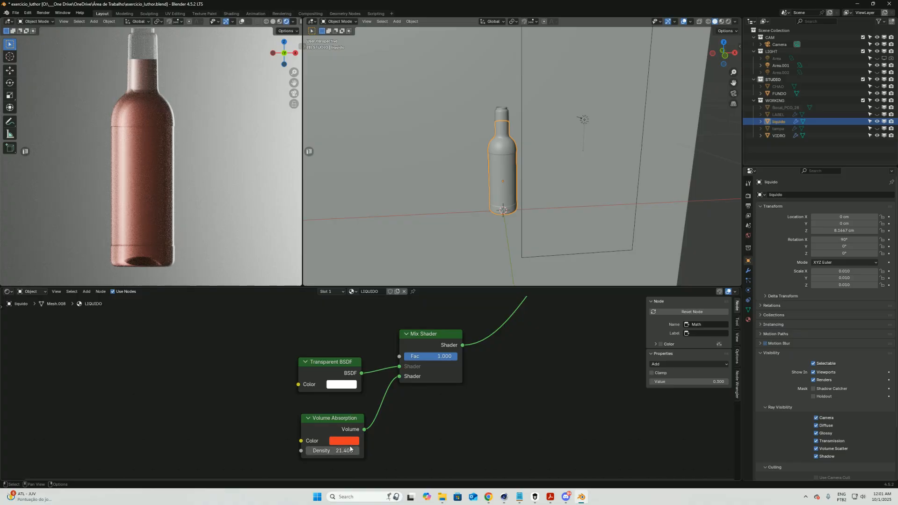
click(349, 443)
drag(414, 311, 414, 285)
mouse_move(373, 362)
mouse_down()
mouse_move(362, 369)
mouse_move(340, 342)
mouse_up()
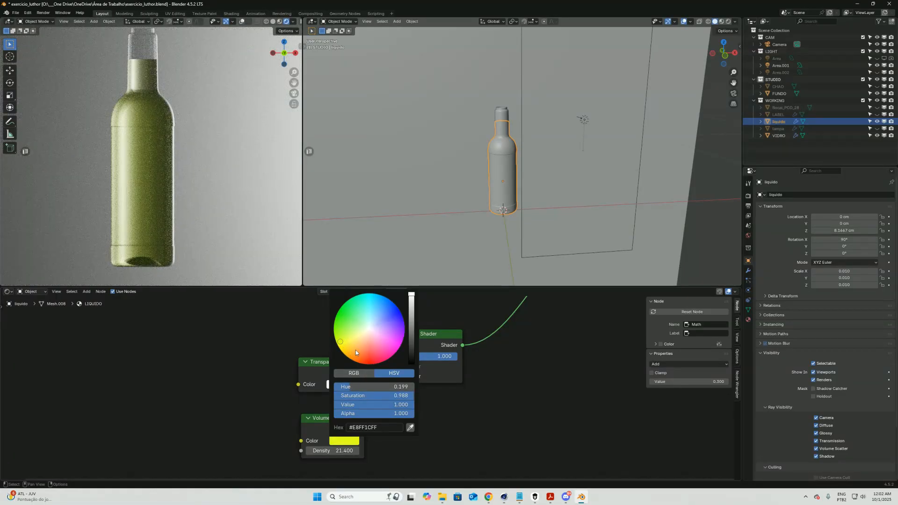
drag(355, 359, 366, 367)
Step: Set the Volume Absorption density to 40 after trying 30 and 125.7
click(328, 450)
text(30)
key(Return)
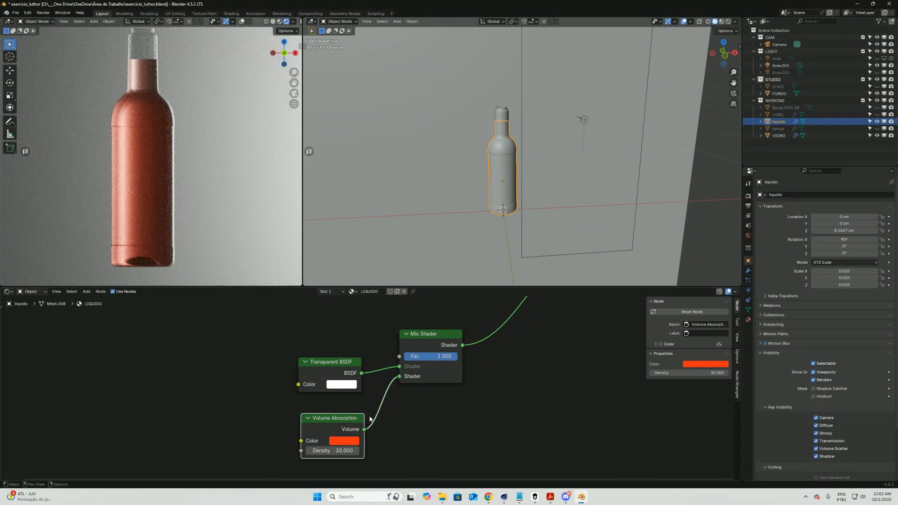
drag(313, 453, 334, 454)
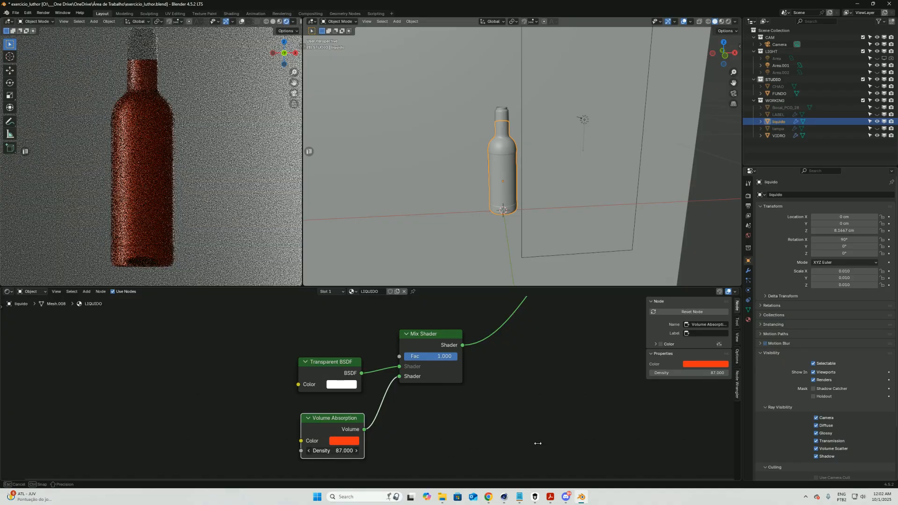
drag(666, 433, 355, 446)
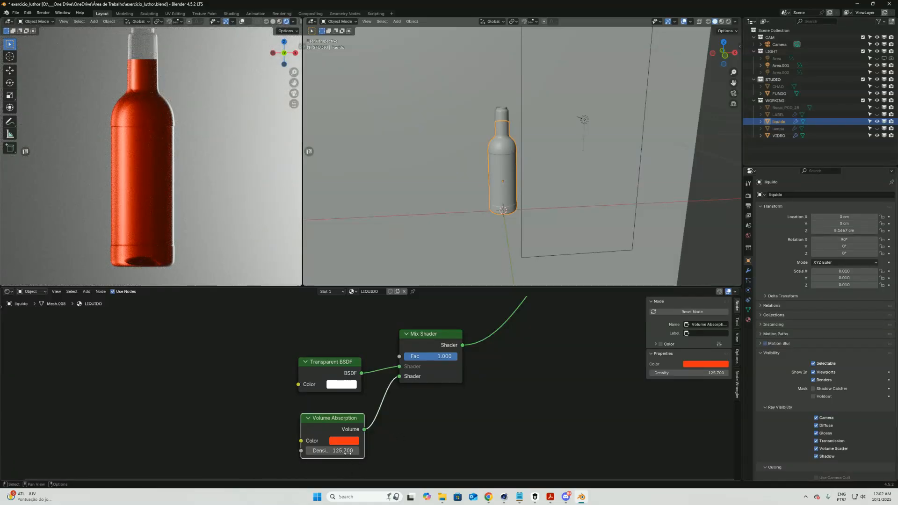
click(328, 453)
text(40)
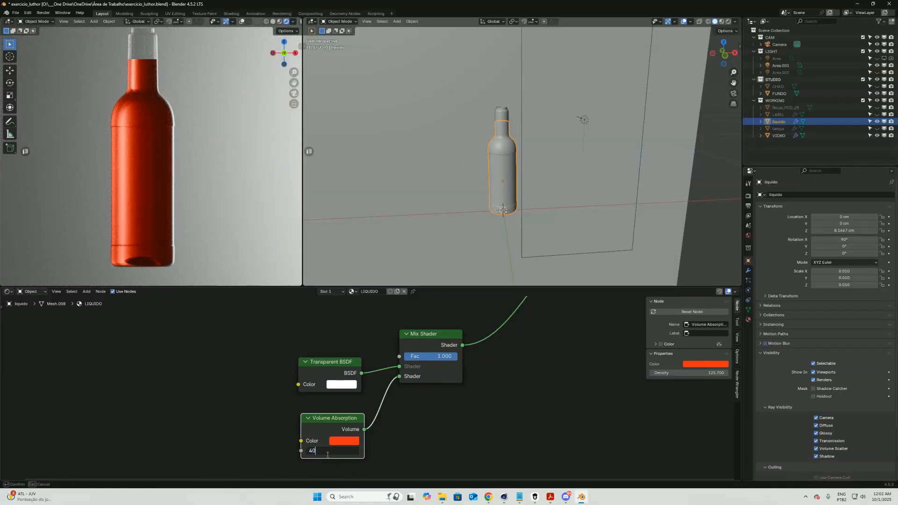
key(Return)
Step: Darken the Volume Absorption color to a deep red by lowering its Value to 0.382 and slightly further
click(336, 440)
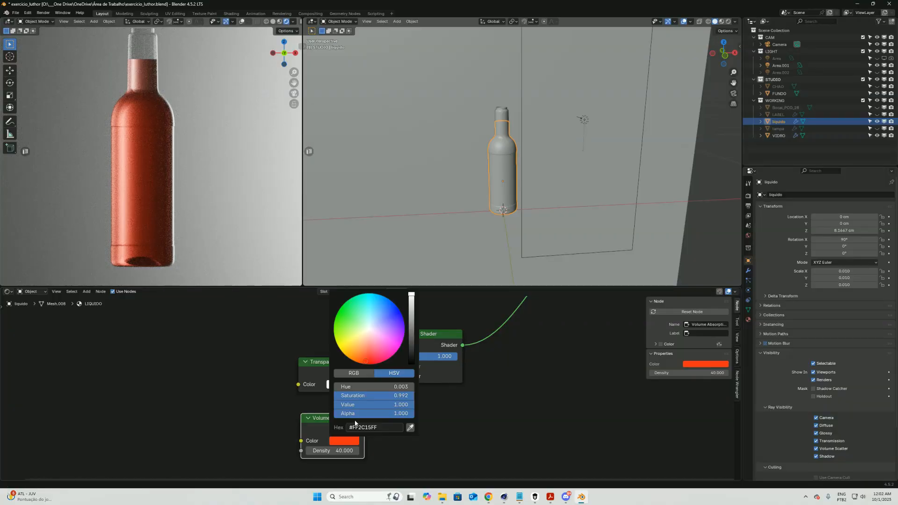
drag(414, 305, 415, 318)
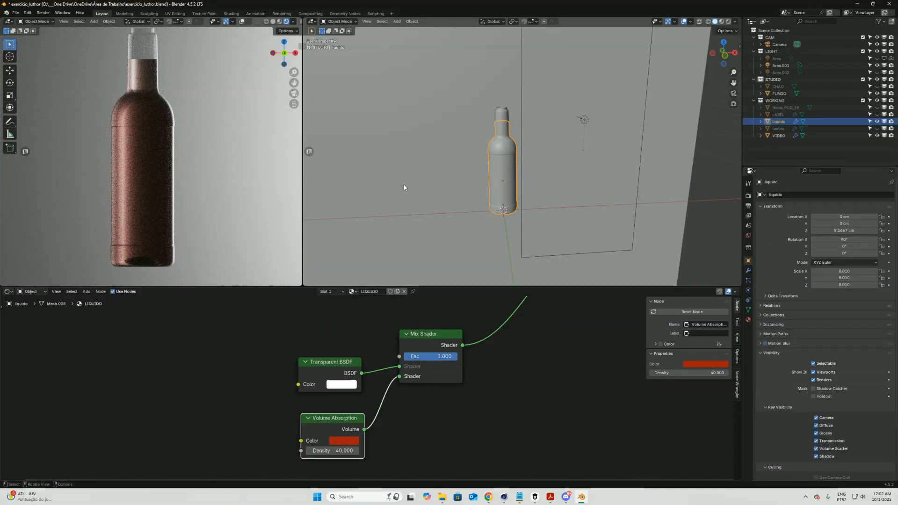
click(352, 441)
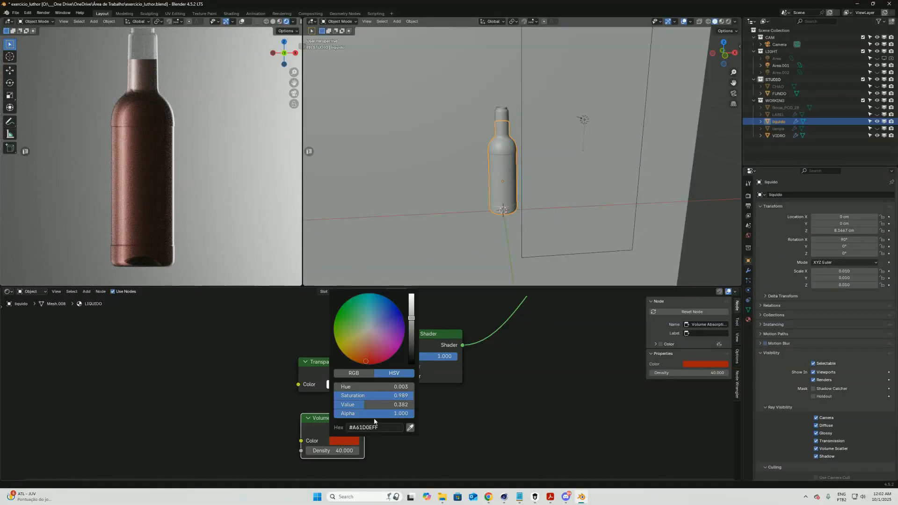
drag(414, 333, 414, 329)
drag(414, 330, 415, 323)
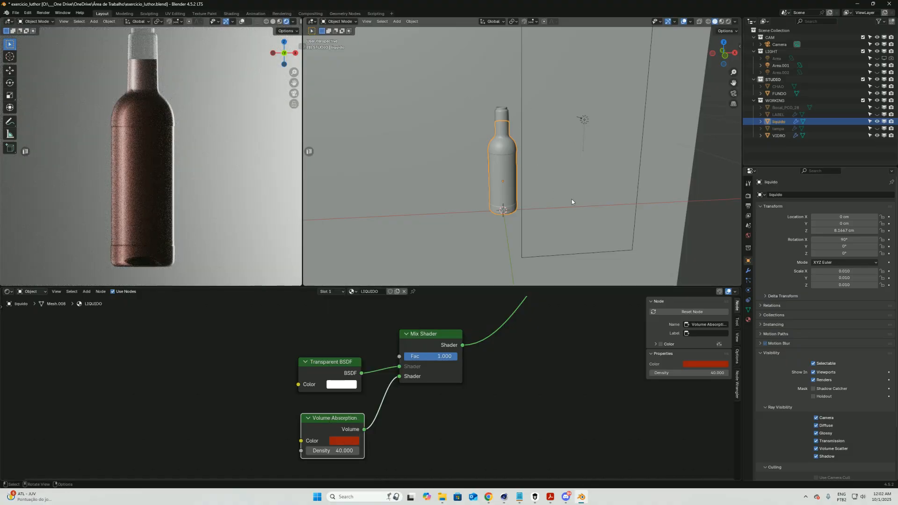
Step: Duplicate the area light and move the copy about -47.5 cm along Y
shift+middle_drag(553, 111, 511, 117)
click(514, 122)
key(shift+d)
key(y)
click(579, 173)
Step: Rotate the duplicated area light 180° and move it about -44.5 cm along X so it sits directly behind the bottle
key(KP_7)
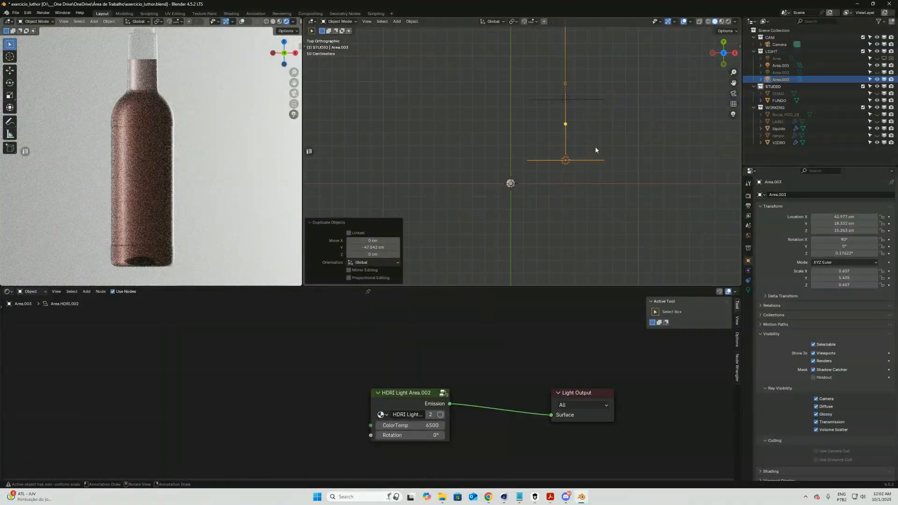
key(r)
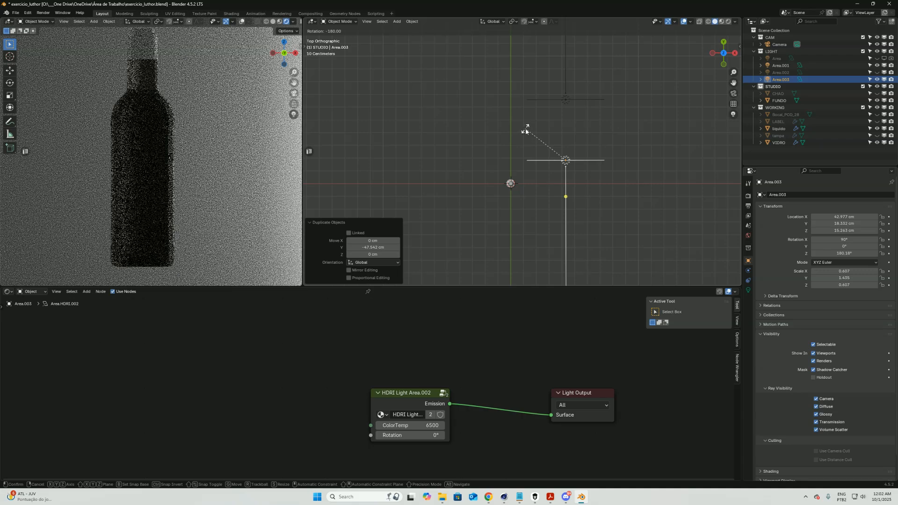
click(526, 126)
key(g)
click(521, 162)
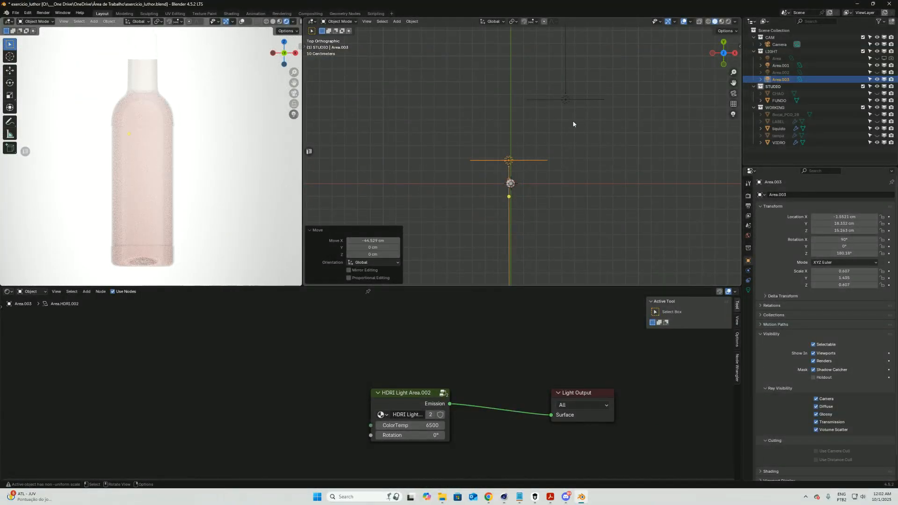
Step: Scale the Area.003 light behind the bottle by about 0.088
middle_drag(552, 199, 549, 130)
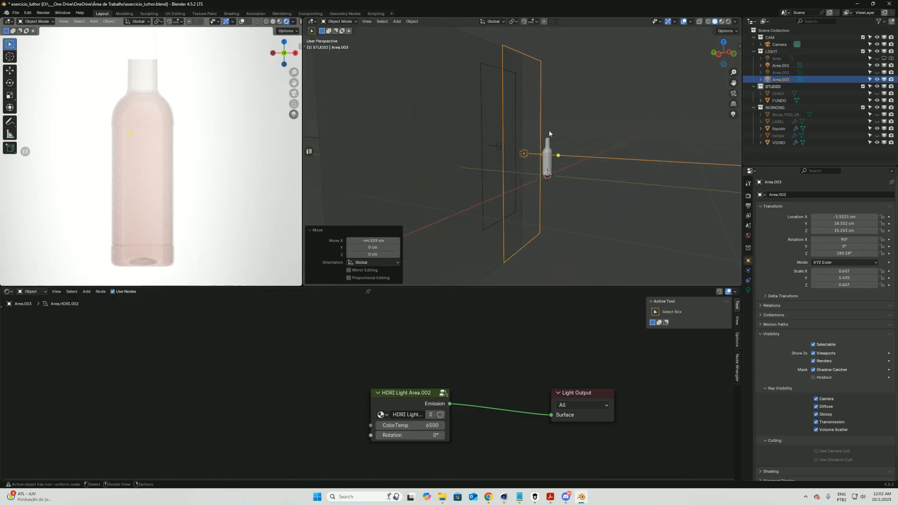
key(s)
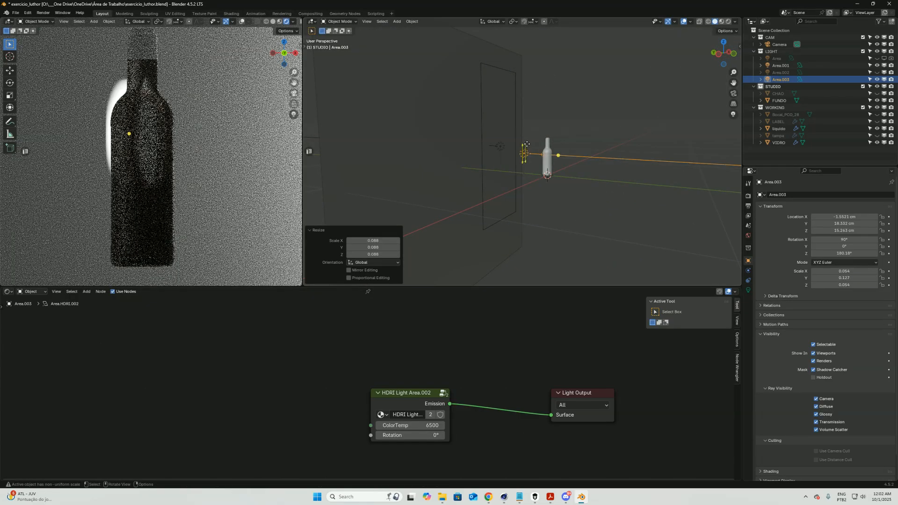
click(542, 142)
Step: Move the rear area light about -3.1 cm along Z and scale it by 0.7
key(g)
key(z)
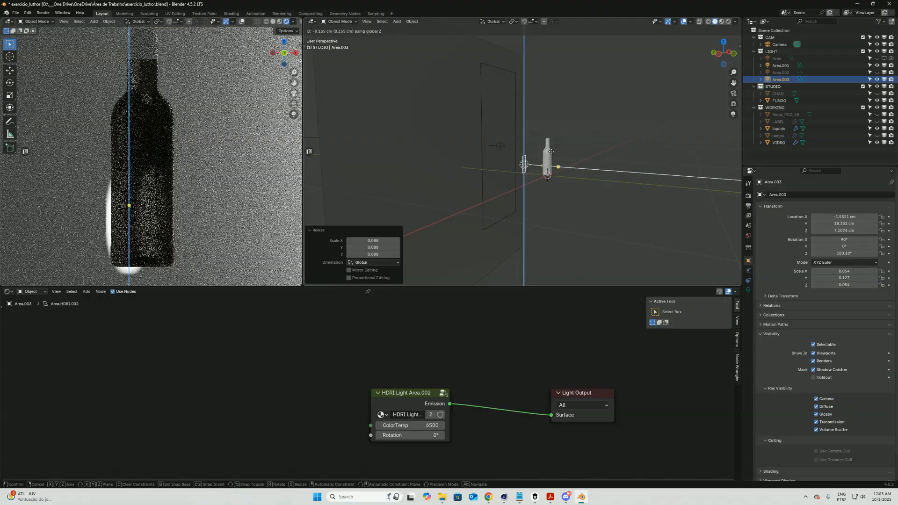
click(572, 124)
text(s.7)
key(Return)
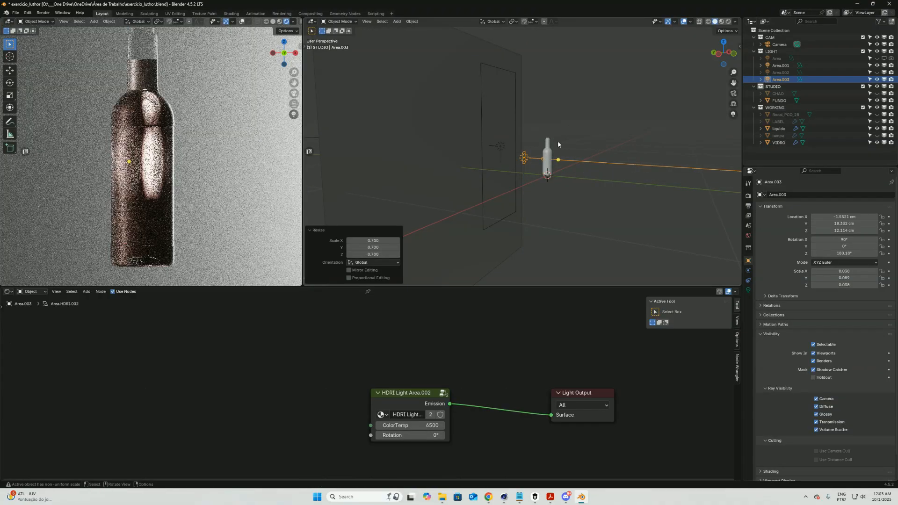
Step: Bring the rear light closer to the bottle, about -10.4 cm along Y, and shift it about 1.4 cm in X and -0.6 cm in Y
key(KP_7)
key(g)
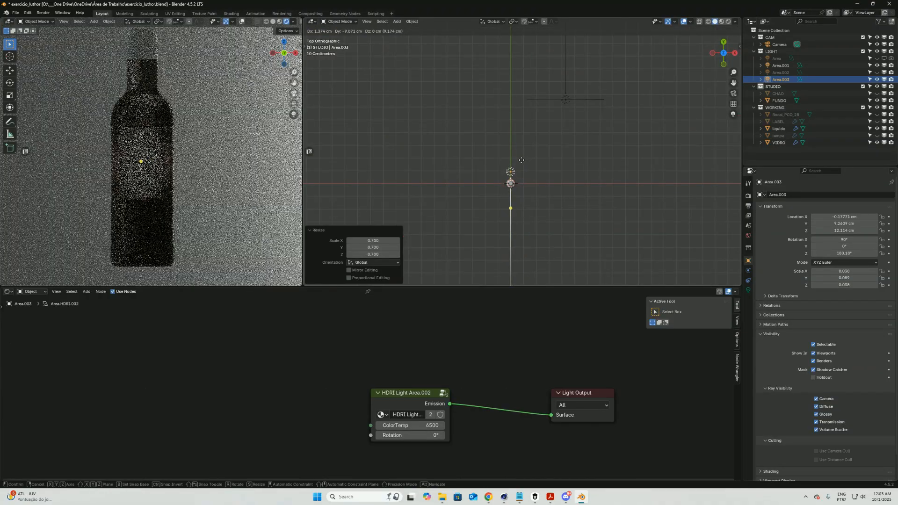
key(y)
click(522, 160)
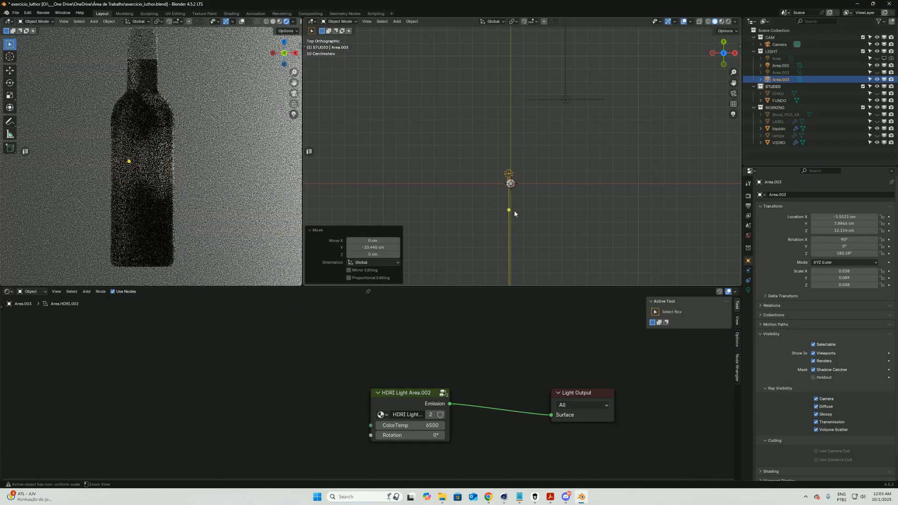
scroll(519, 167, up, 5)
key(g)
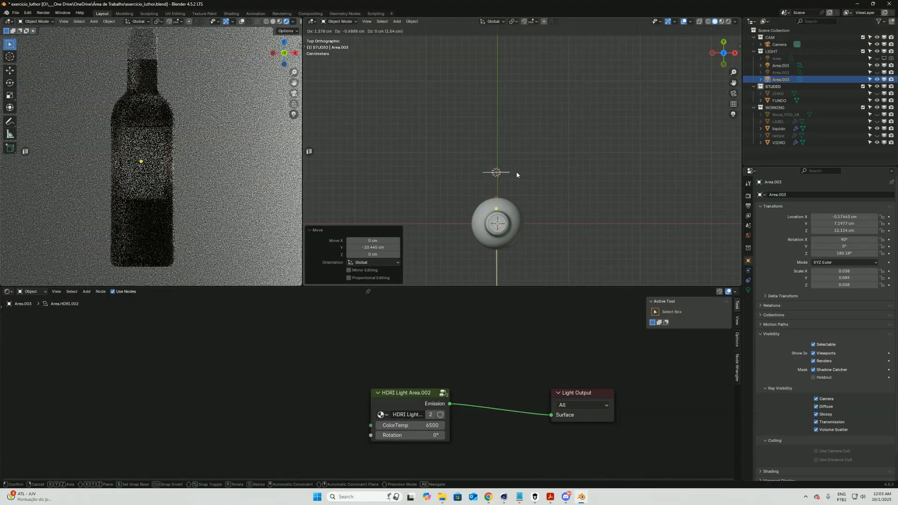
click(517, 172)
Step: Change the rear area light's shape to Disk and set its power to 1
click(749, 290)
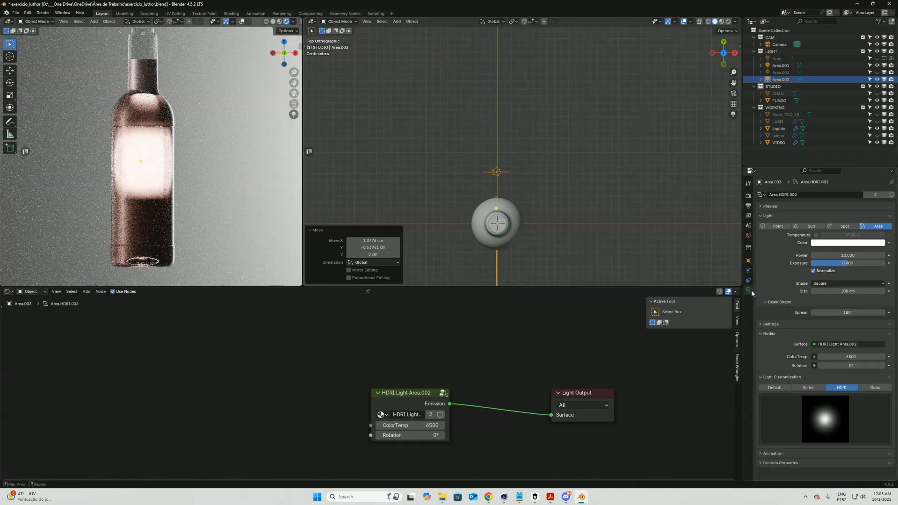
click(844, 284)
click(833, 306)
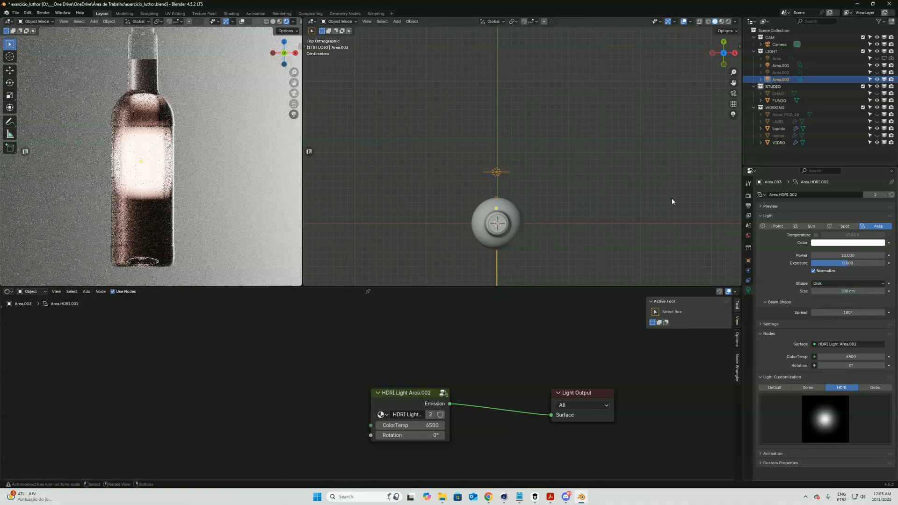
click(850, 255)
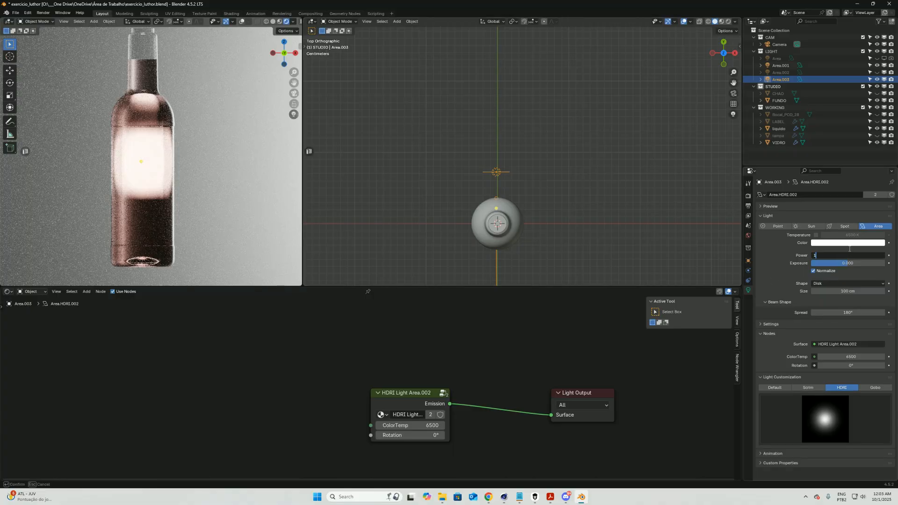
text(1)
key(Return)
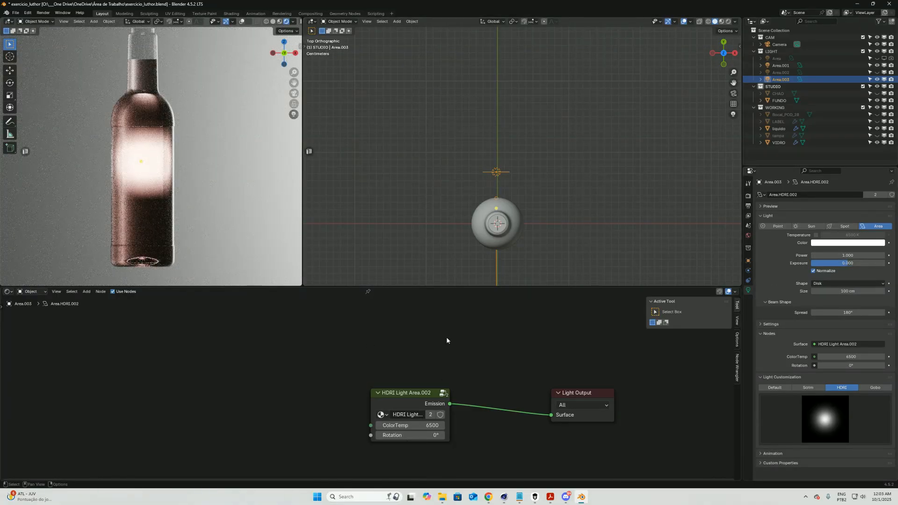
Step: Lower the disk light about 0.26 cm along Z and scale it by about 0.5
middle_drag(491, 227, 551, 202)
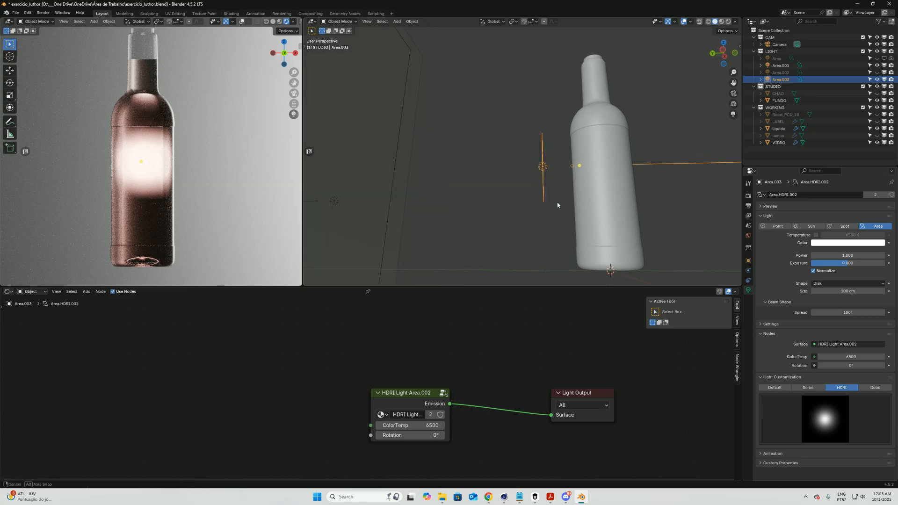
key(g)
key(z)
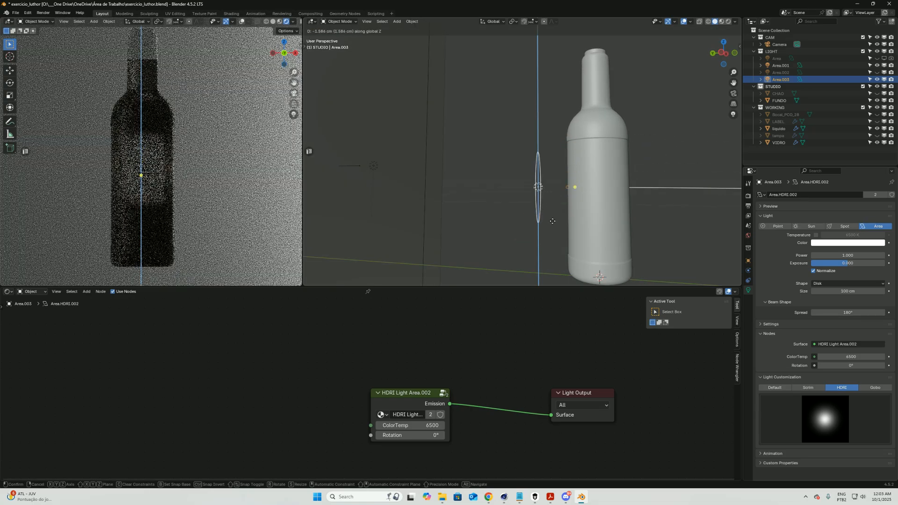
click(553, 207)
key(s)
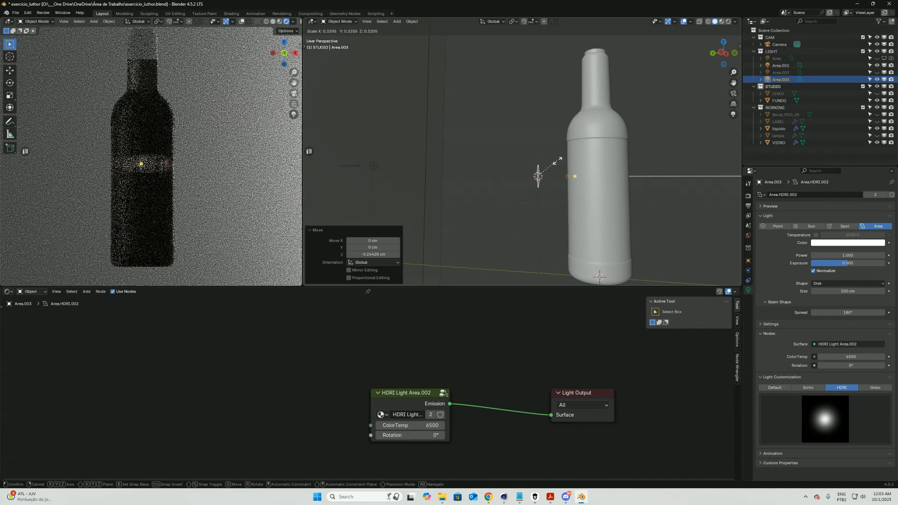
click(564, 156)
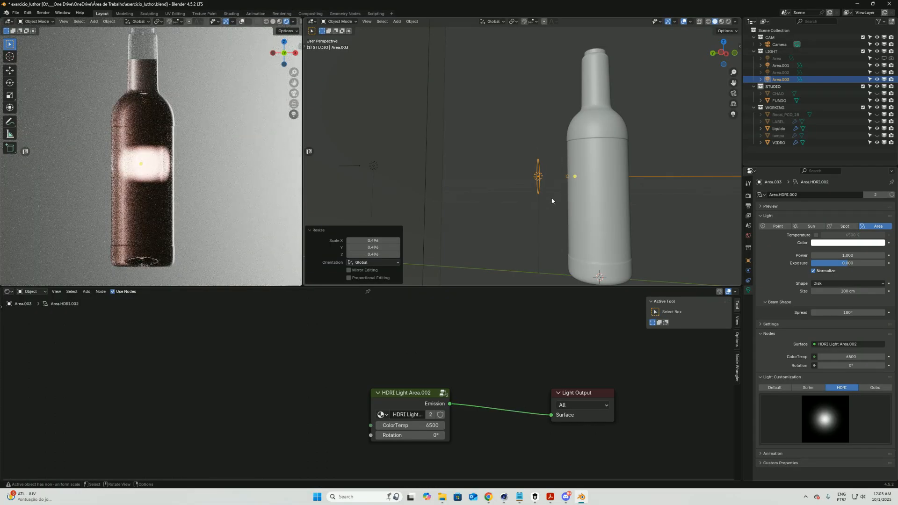
Step: Adjust the disk light's distance behind the bottle by moving it along Y
middle_drag(556, 191, 569, 215)
key(g)
key(y)
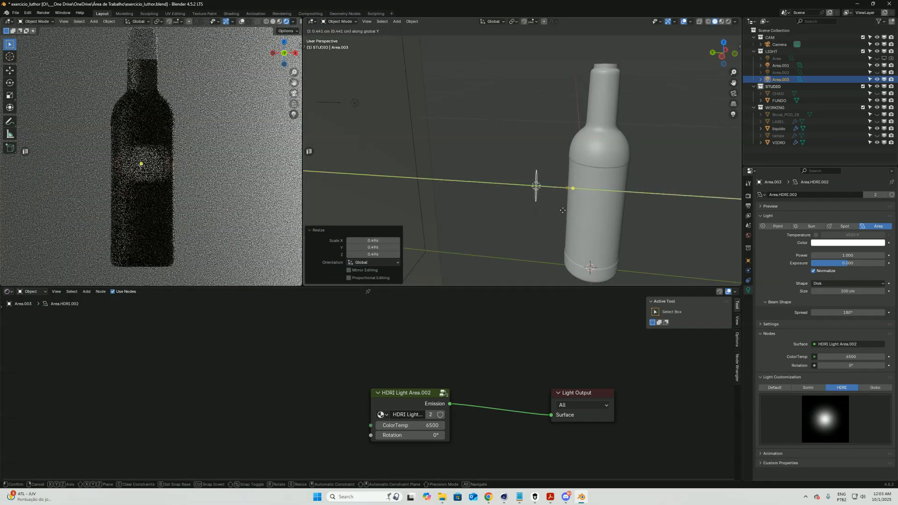
click(600, 208)
Step: Set the disk light's power to 0.1 and switch the render visibility of the hidden Area.002 light
click(853, 255)
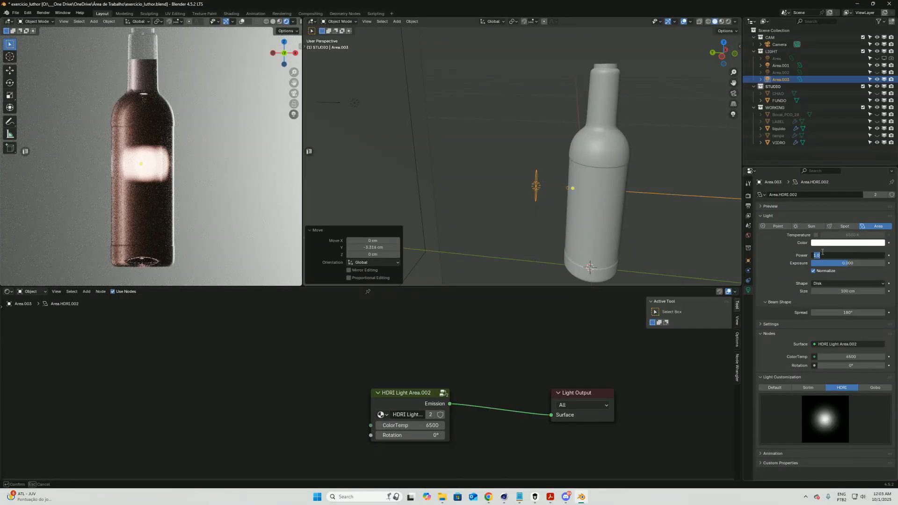
text(0.1)
key(Return)
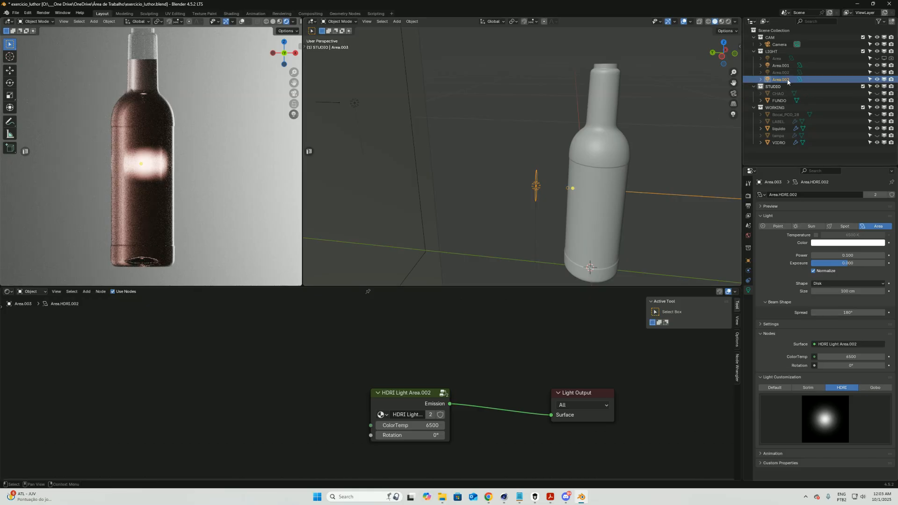
click(891, 72)
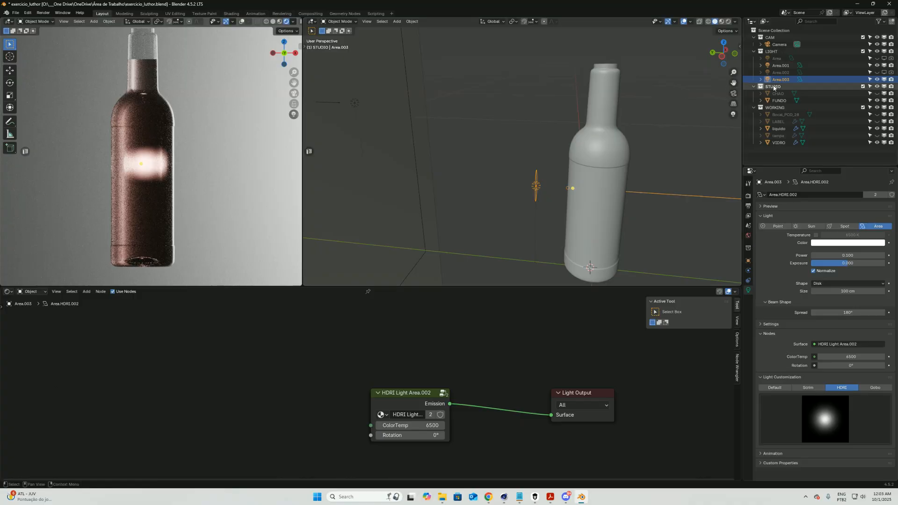
Step: Try a density of 120 on the Volume Absorption node of the liquid's LIQUIDO material
click(784, 129)
middle_drag(436, 436, 414, 434)
double_click(309, 449)
text(120)
key(Return)
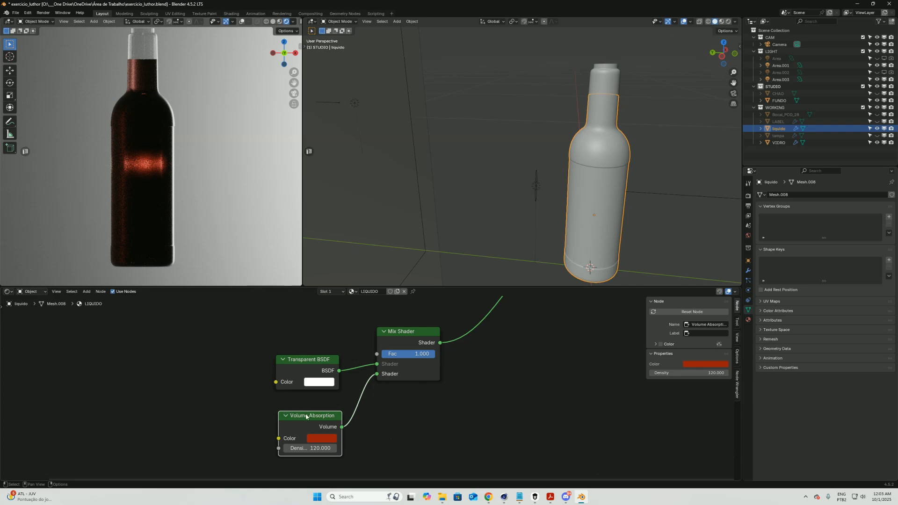
Step: Brighten the Volume Absorption color to a vivid red by raising its Value to 1.000
click(334, 439)
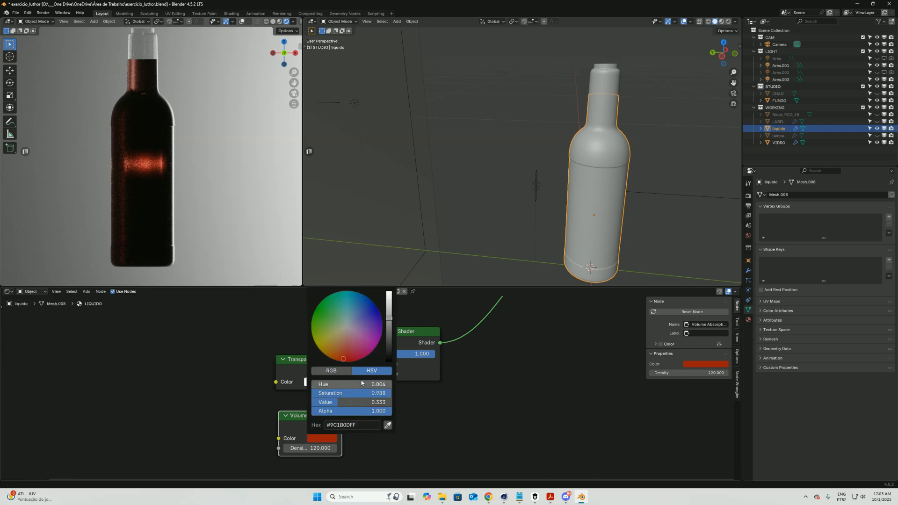
drag(392, 317, 391, 309)
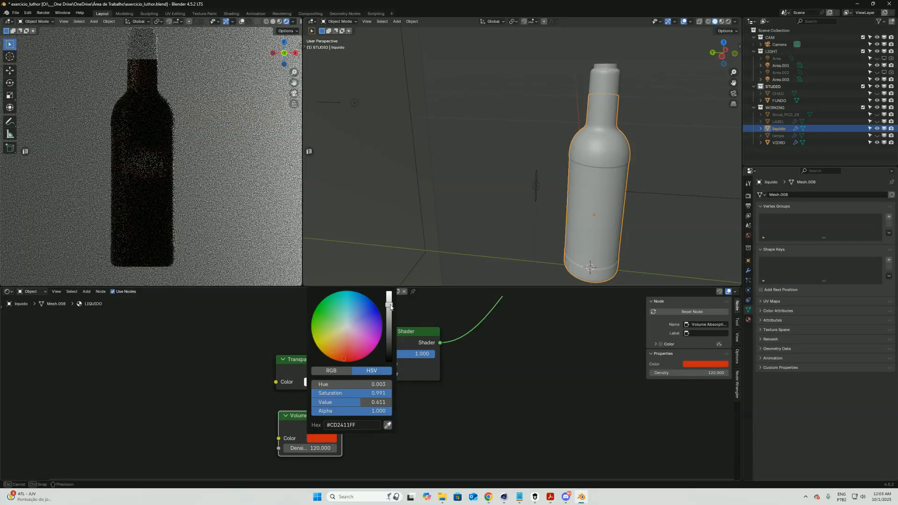
drag(391, 307, 388, 279)
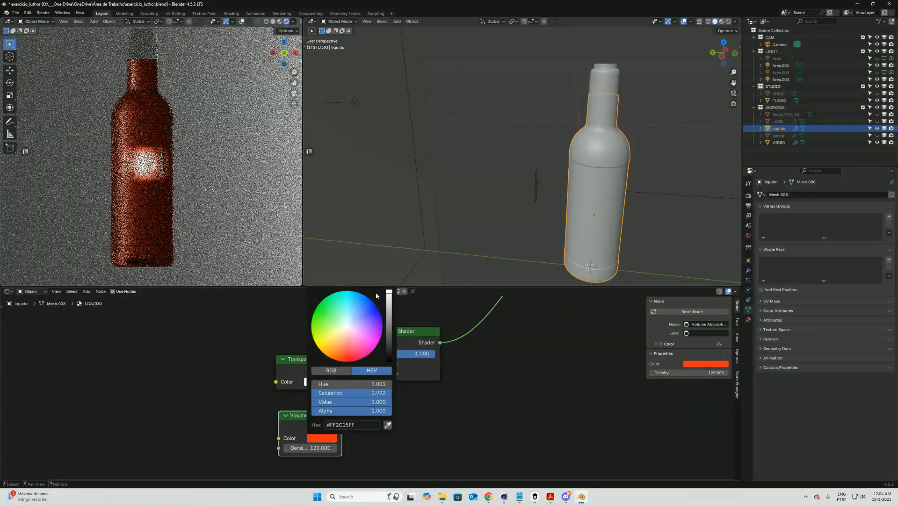
Step: Set the Volume Absorption density to 300 and slightly lower the Value of its red color
click(323, 448)
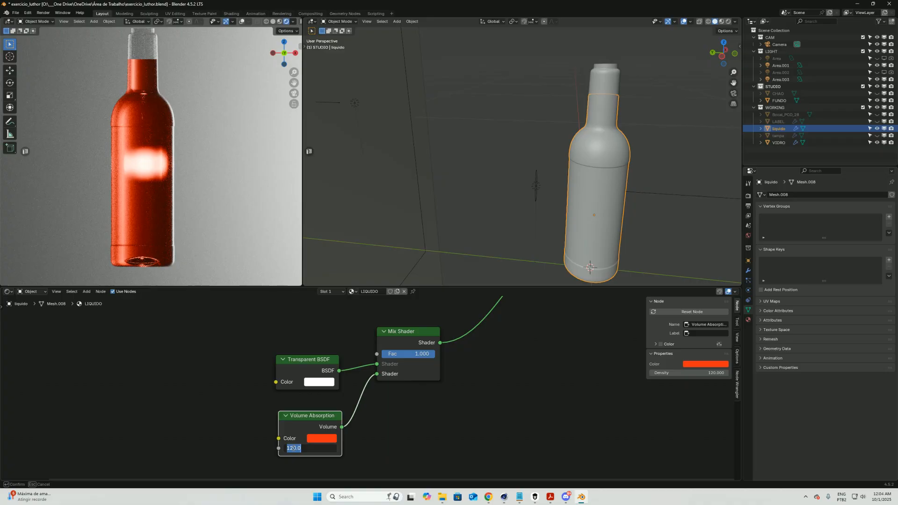
text(300)
key(Return)
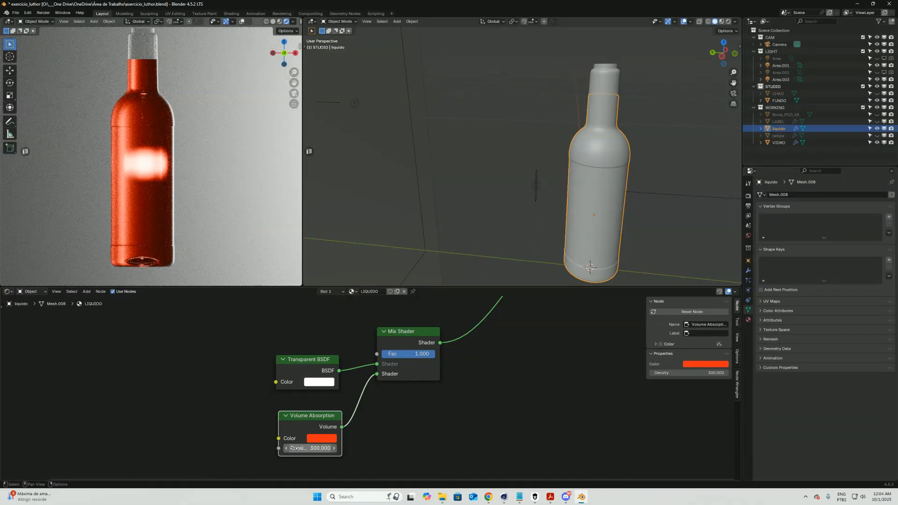
click(288, 450)
key(Return)
click(321, 449)
key(Return)
click(322, 438)
drag(389, 301, 390, 302)
Step: Raise the disk light behind the bottle about 0.49 cm along Z
click(537, 189)
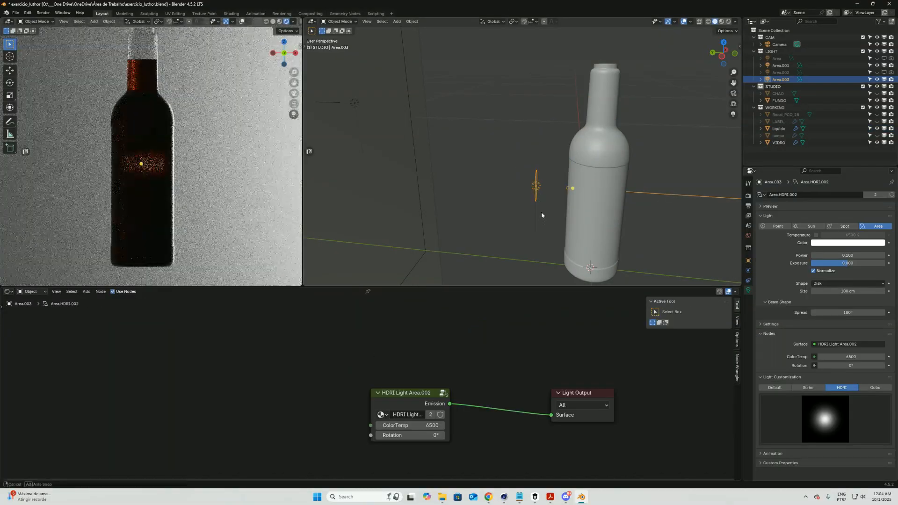
key(g)
key(z)
click(547, 189)
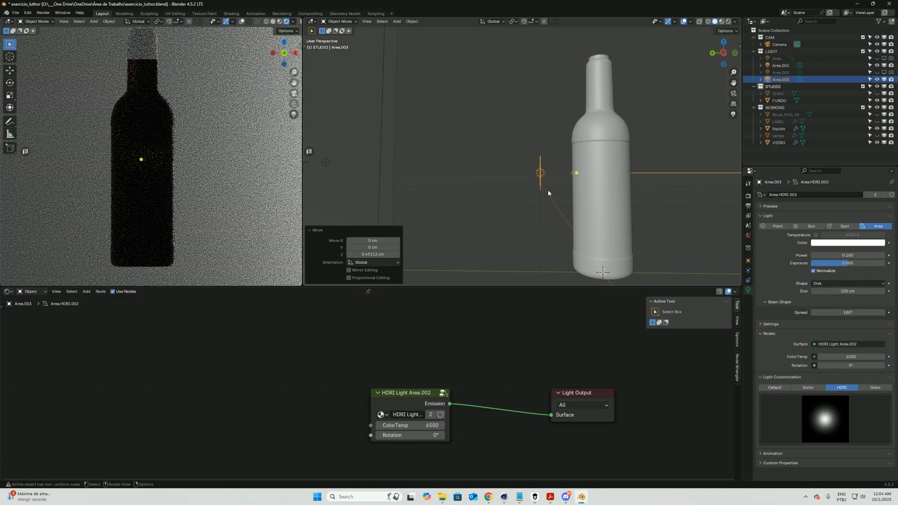
Step: Set the Volume Absorption density of the liquid's LIQUIDO material to 100
click(780, 128)
click(310, 448)
text(10)
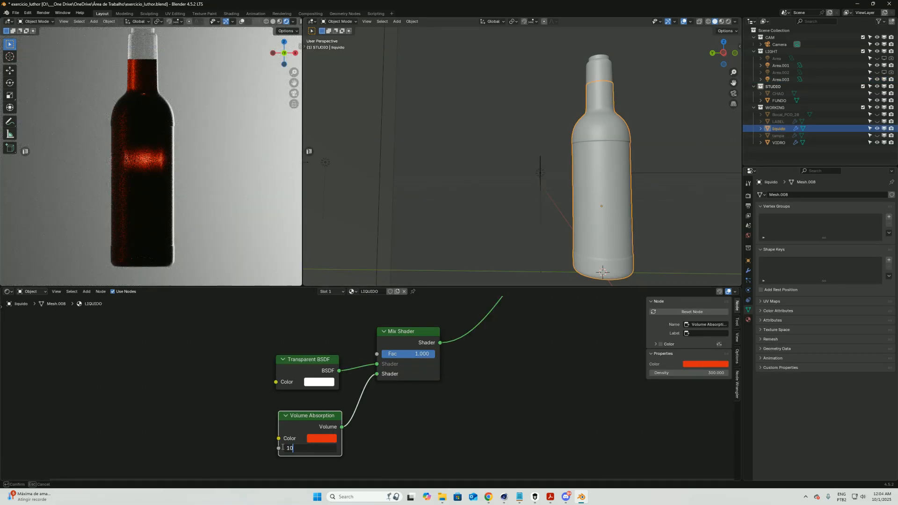
text(0)
key(Return)
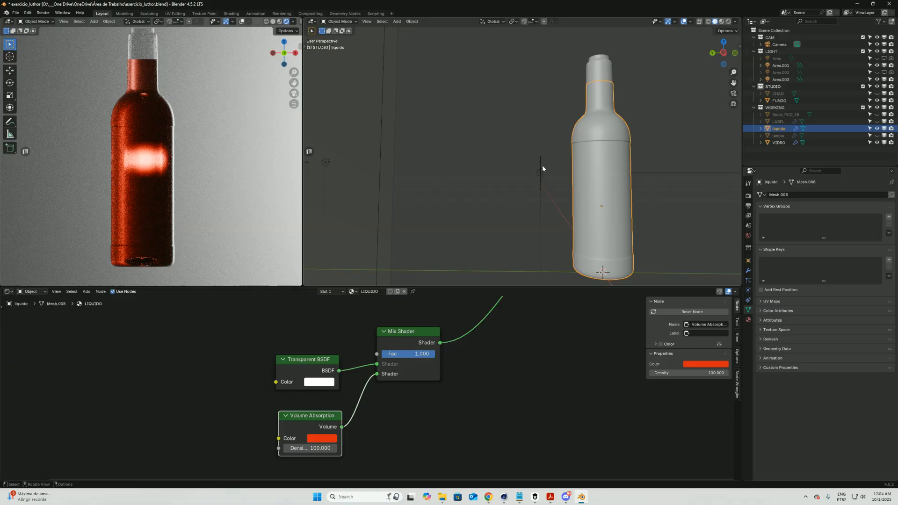
Step: Set the power of the disk light behind the bottle to 0.01
click(541, 171)
mouse_move(848, 255)
mouse_down()
mouse_move(828, 255)
mouse_move(842, 256)
mouse_up()
click(835, 255)
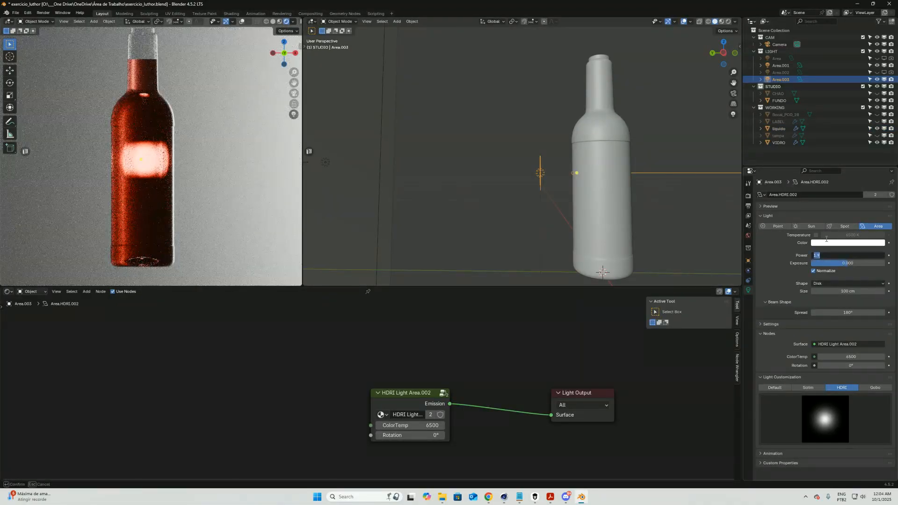
text(0.01)
key(Return)
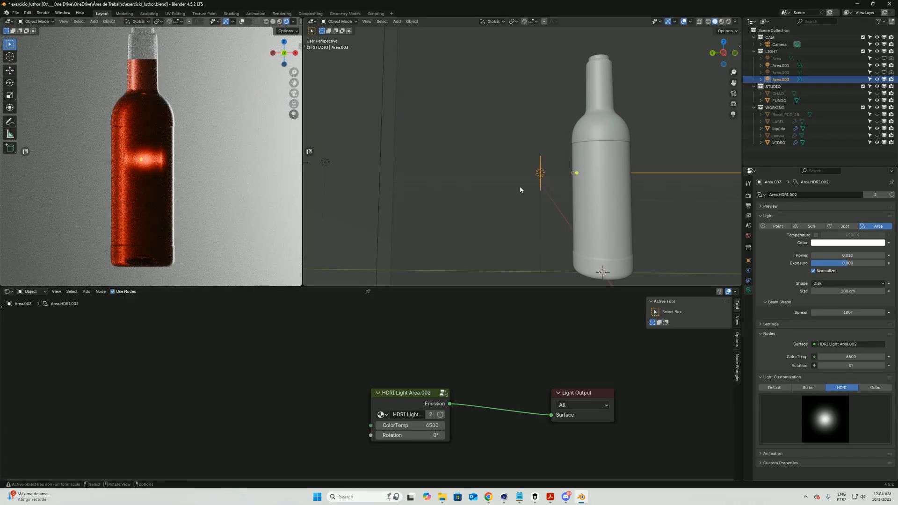
Step: Move the disk light about -1.2 cm along Y, closer to the bottle's back
key(g)
key(y)
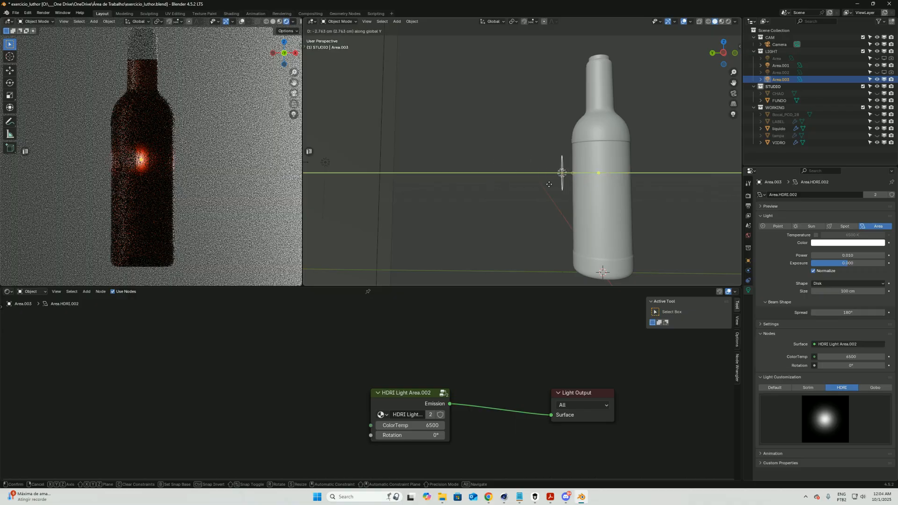
click(542, 185)
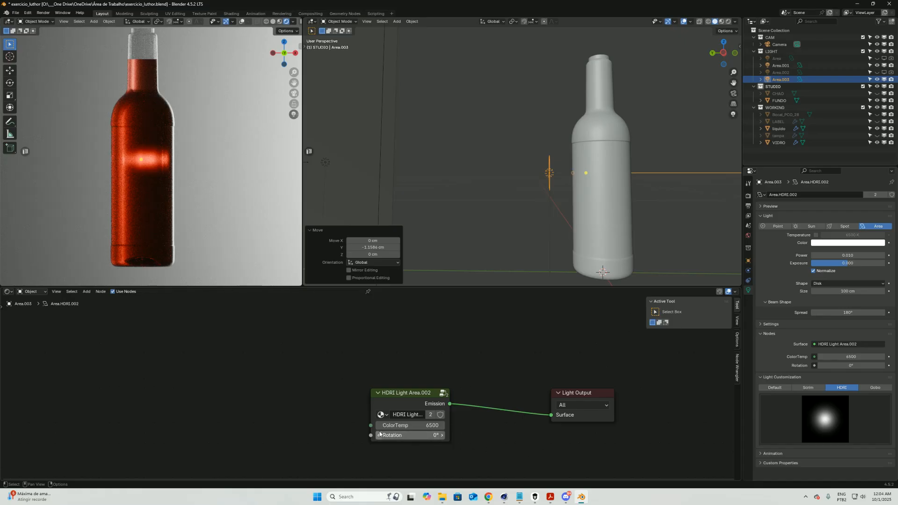
Step: Inspect the nodes inside the HDRI Light Area.002 group and return to the light's main node tree
key(Tab)
ctrl+alt+drag(422, 352, 440, 416)
alt+drag(512, 408, 483, 395)
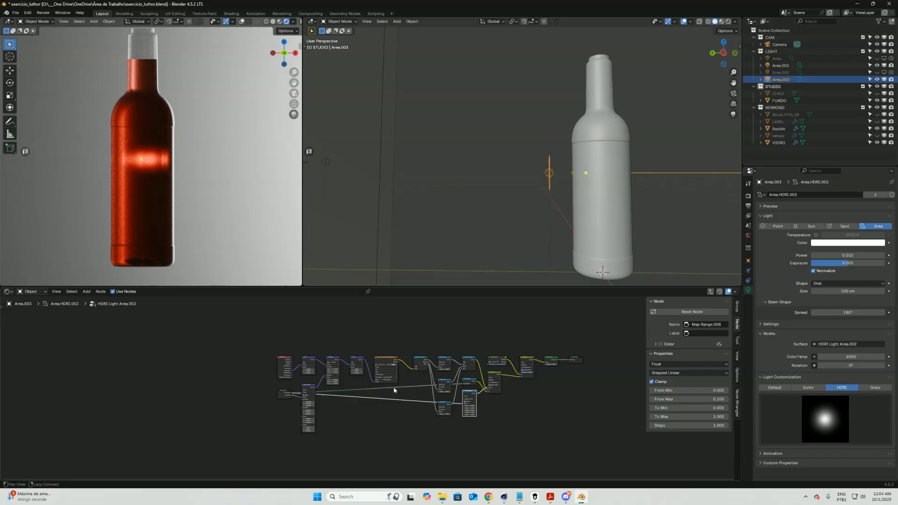
key(Tab)
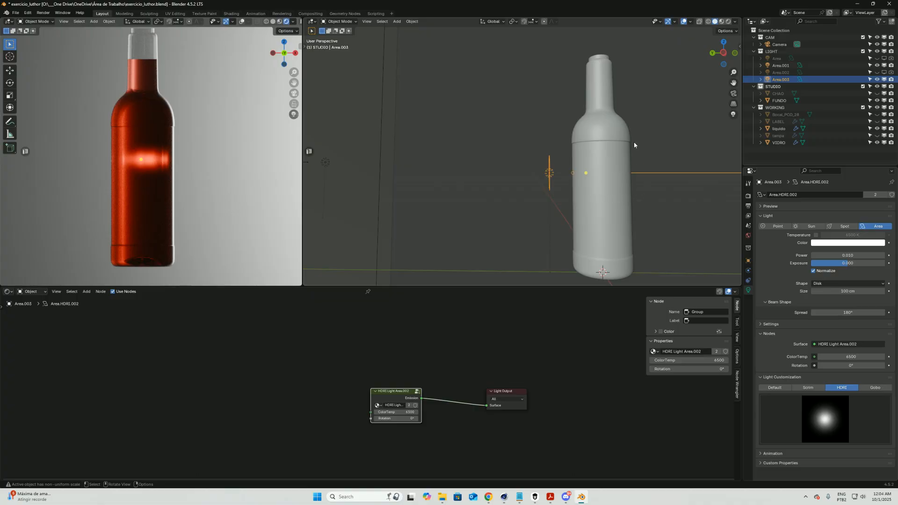
Step: Try feeding the LIQUIDO material's surface output directly from the Glass BSDF instead of the Mix Shader
click(786, 128)
ctrl+alt+drag(352, 346, 451, 361)
alt+drag(435, 315, 340, 399)
drag(282, 378, 531, 450)
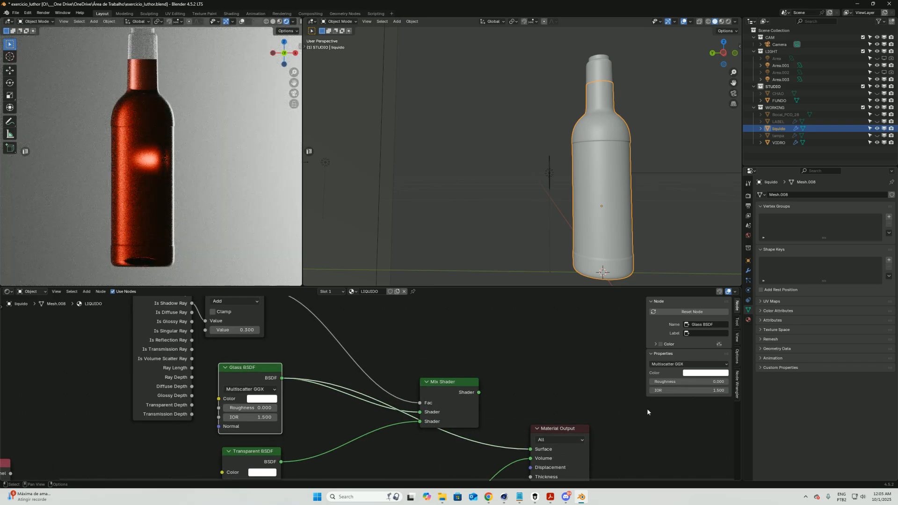
Step: Move the disk light behind the bottle about 0.5 cm along Y, away from the glass
click(551, 172)
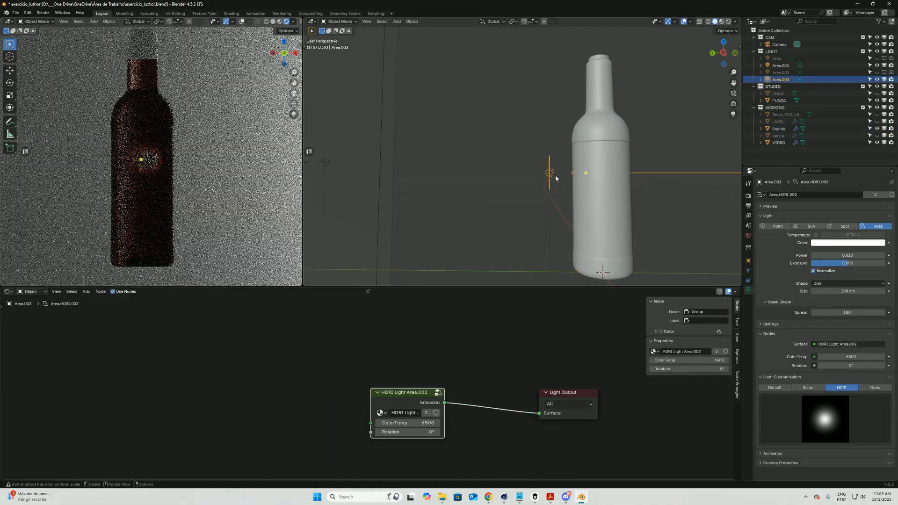
key(g)
key(y)
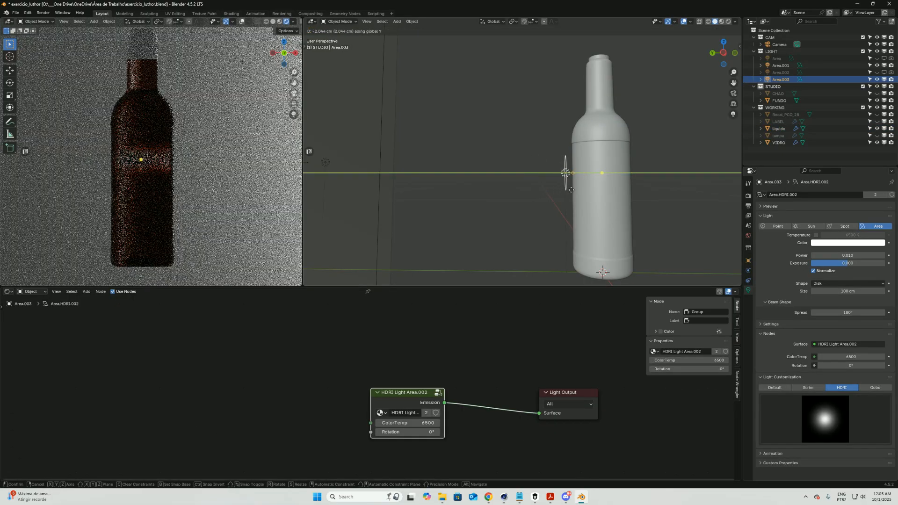
click(552, 189)
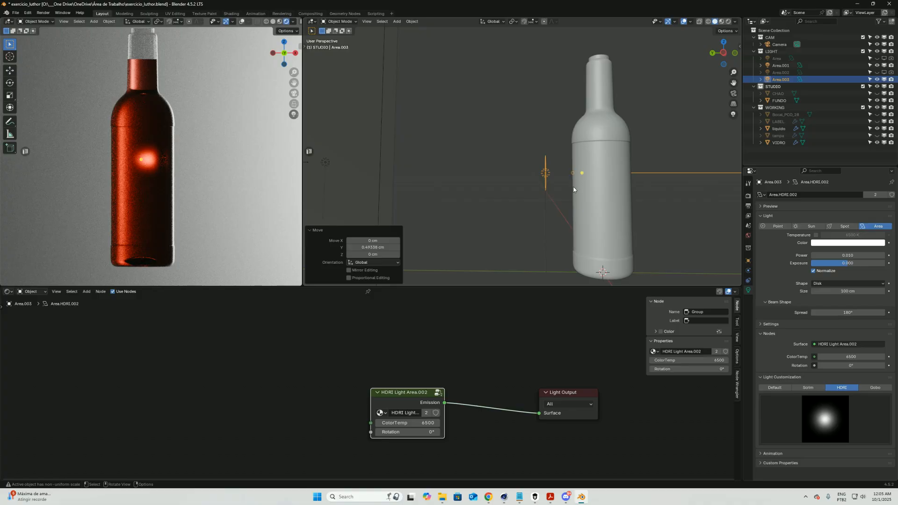
Step: Reconnect the glass and transparent Mix Shader to the Surface input of the LIQUIDO Material Output
click(780, 128)
middle_drag(470, 395, 438, 360)
drag(447, 359, 464, 363)
drag(499, 422, 499, 416)
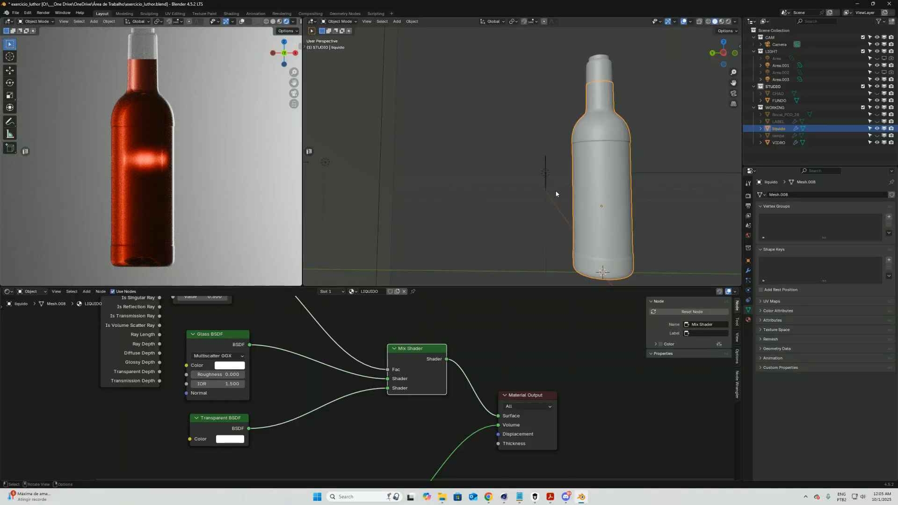
click(546, 173)
scroll(556, 191, down, 3)
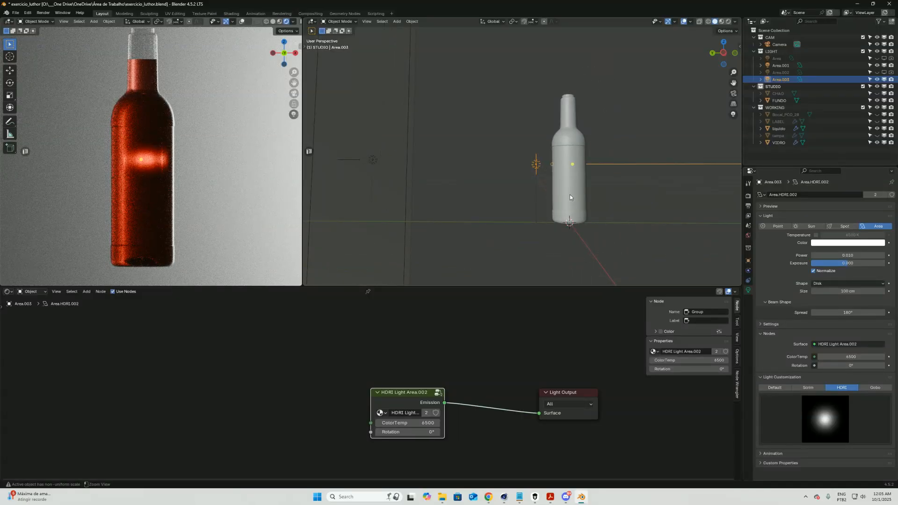
key(r)
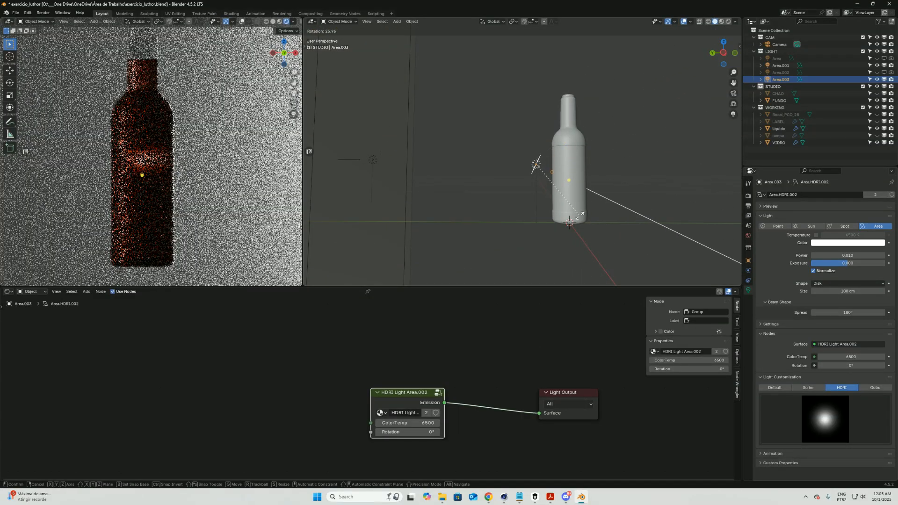
right_click(580, 216)
Step: From the top view, reposition the disk light freely so it sits centred directly behind the bottle
key(grave)
click(572, 128)
key(g)
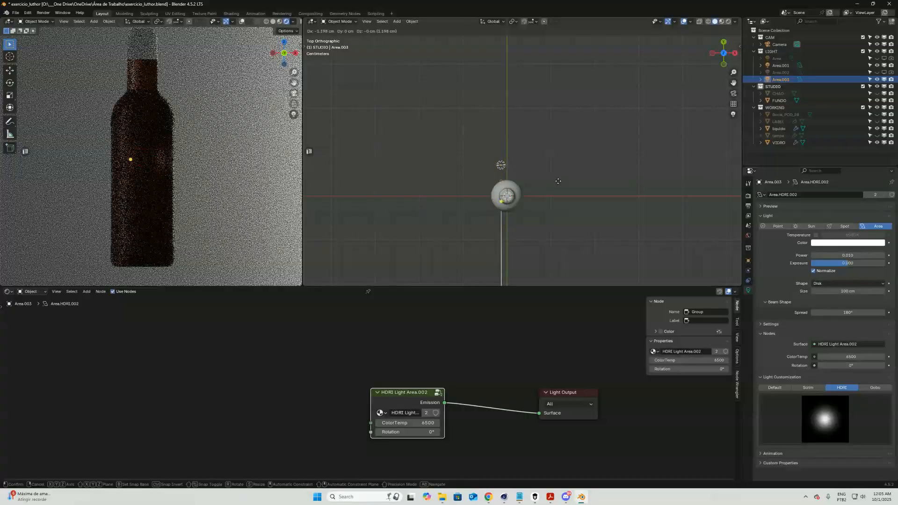
click(571, 187)
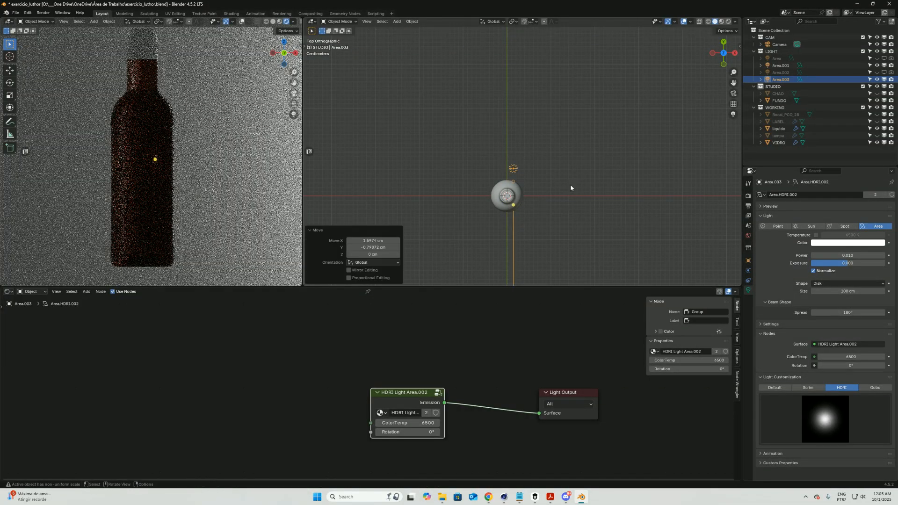
key(g)
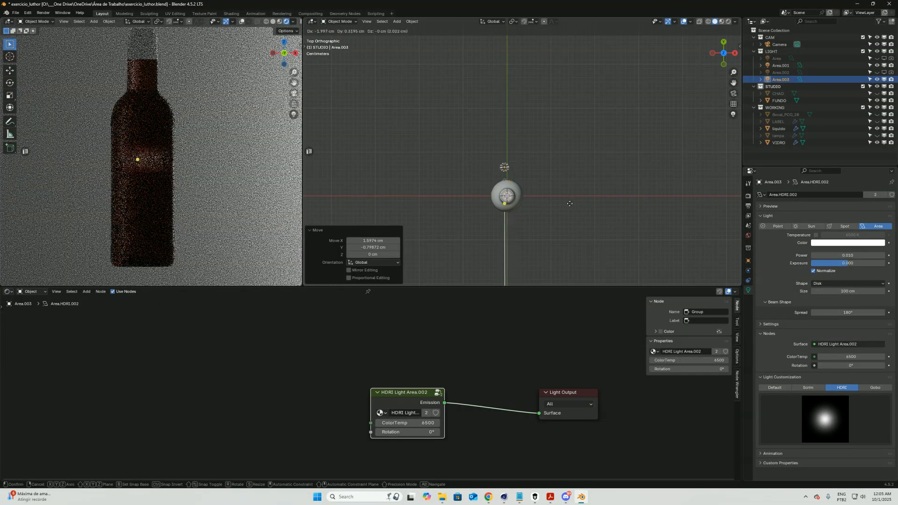
click(577, 209)
key(g)
click(581, 211)
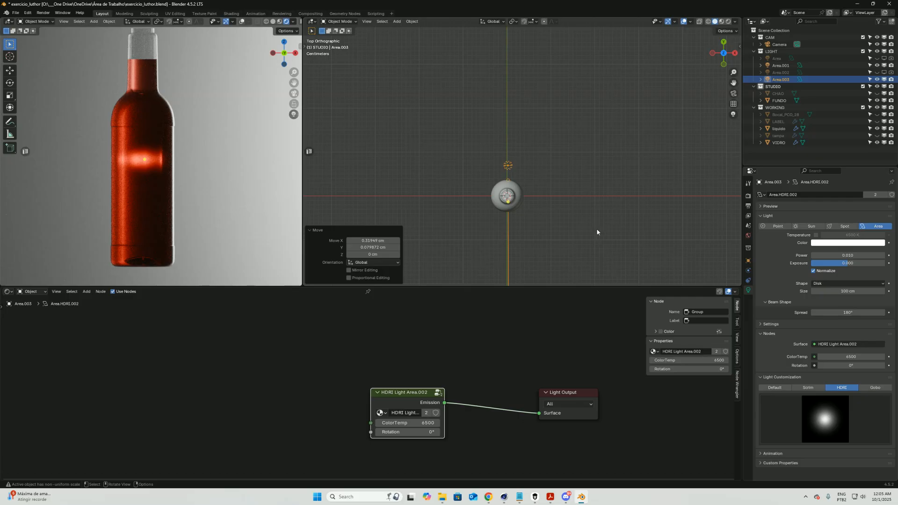
Step: Deselect the light and save the Blender file
shift+middle_drag(545, 220, 541, 200)
click(547, 203)
key(ctrl+s)
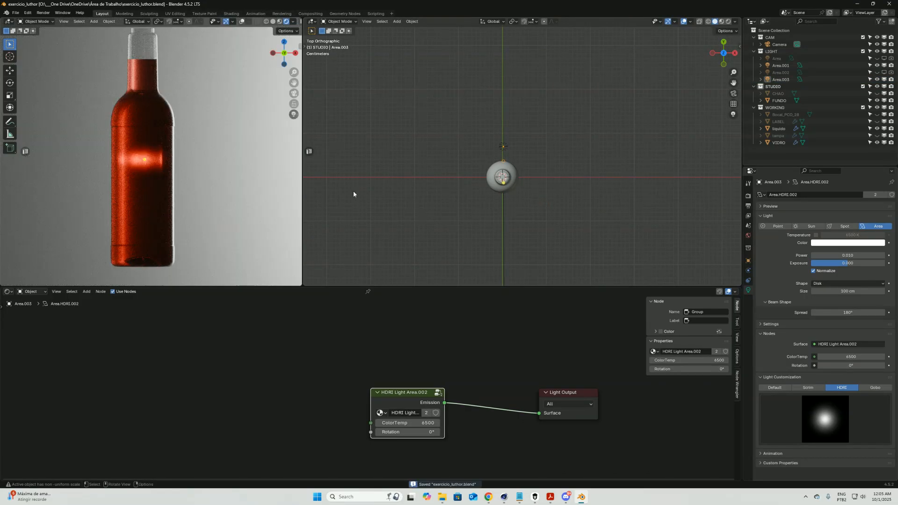
Step: Move the disk light about 10.8 cm along Y away from the bottle, and bring it partway back along Y
ctrl+middle_drag(186, 114, 188, 120)
shift+middle_drag(188, 121, 198, 135)
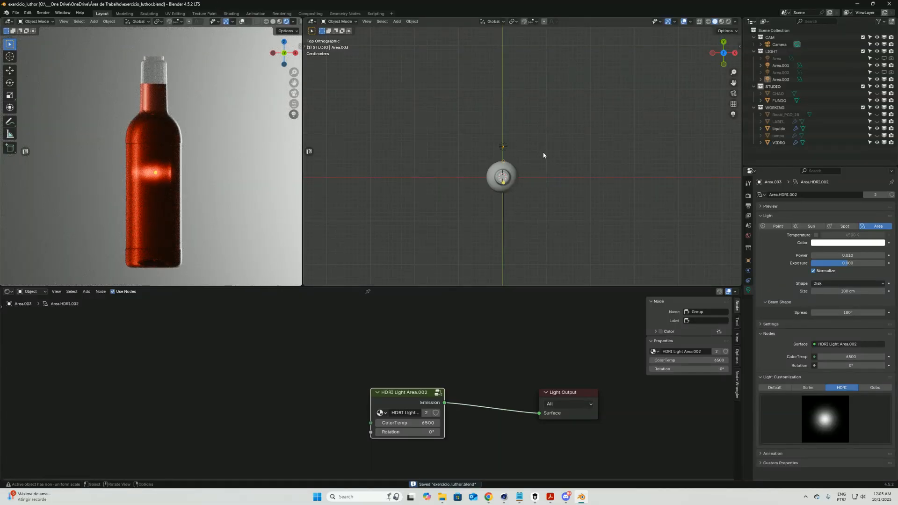
click(503, 182)
key(g)
key(y)
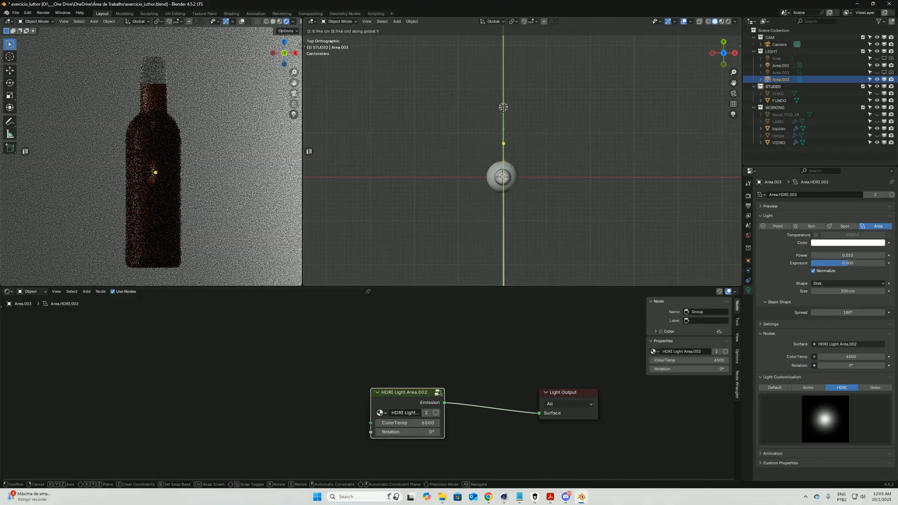
click(504, 100)
key(g)
key(y)
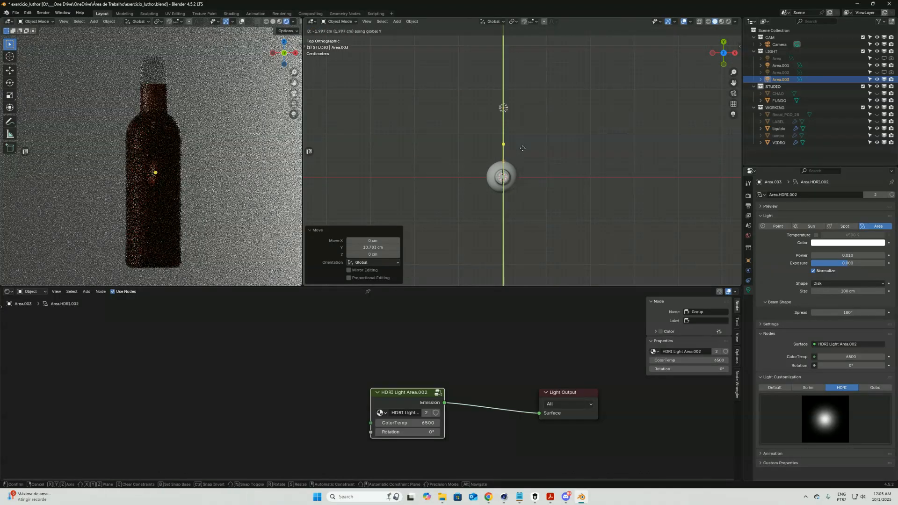
click(523, 156)
Step: Scale the disk light up by about 3.77 and move it about -2.2 cm along Y towards the bottle
key(s)
click(656, 145)
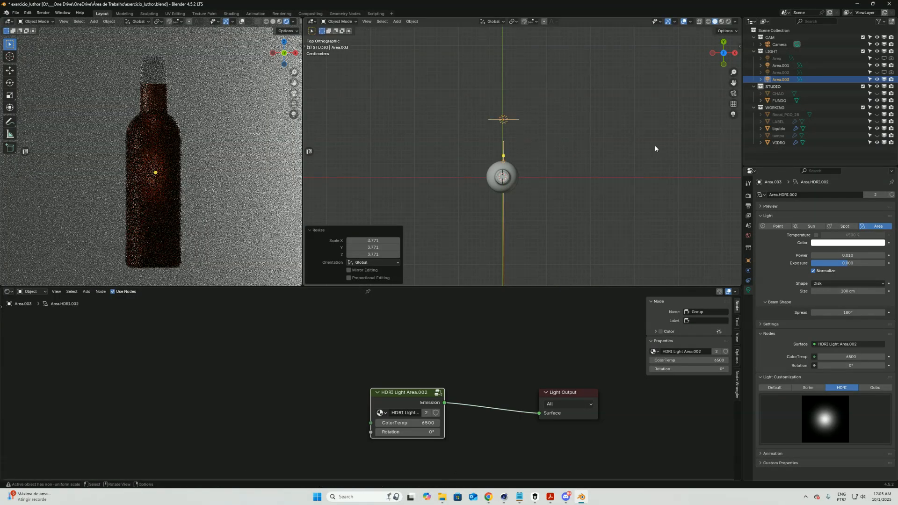
key(g)
key(y)
click(507, 137)
Step: In the front view, raise the disk light about 4.3 cm along Z towards the bottle's shoulder
key(KP_1)
key(g)
key(z)
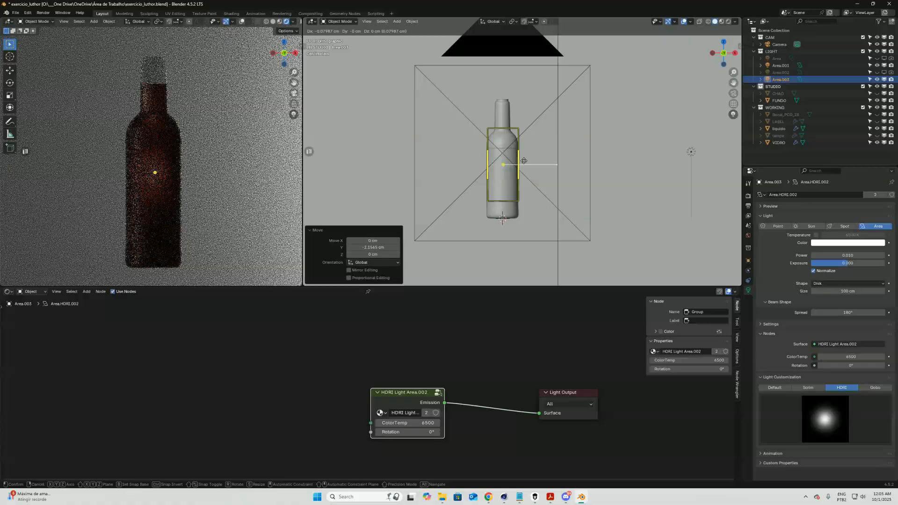
click(524, 142)
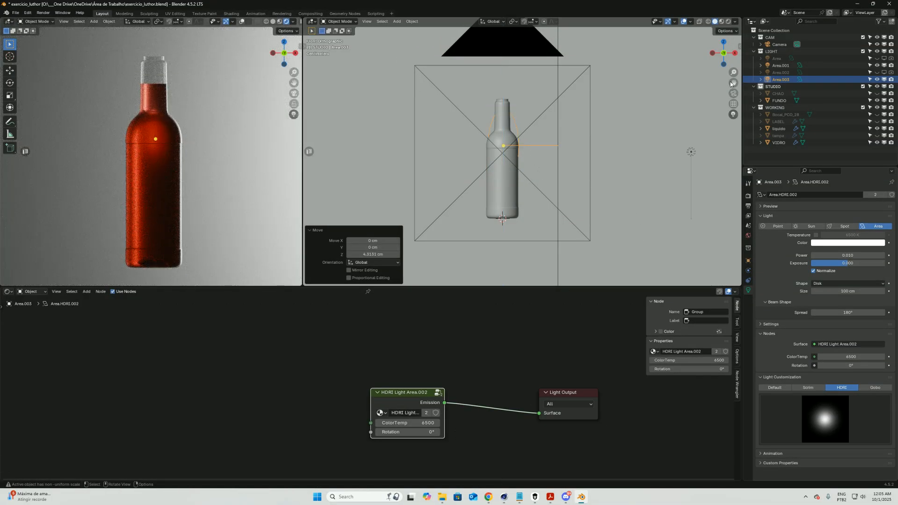
Step: Try a factor of 0.350 on the liquid's volume Mix Shader and return the factor to 1.000
click(779, 129)
ctrl+alt+drag(431, 419, 431, 464)
alt+drag(431, 464, 467, 334)
ctrl+alt+drag(407, 407, 407, 328)
alt+drag(398, 409, 459, 388)
alt+drag(492, 326, 448, 346)
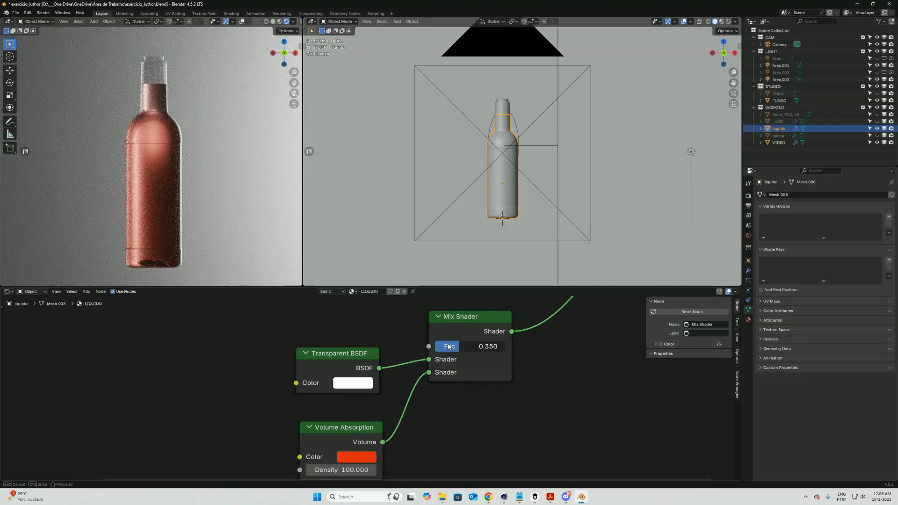
drag(450, 347, 510, 352)
Step: Place the loose Layer Weight node beside the volume Mix Shader and connect its Fresnel output to the Fac input
scroll(405, 393, down, 4)
ctrl+middle_drag(405, 393, 402, 421)
mouse_move(401, 421)
middle_down()
mouse_move(407, 455)
mouse_move(392, 392)
mouse_move(394, 414)
middle_up()
middle_drag(310, 385, 317, 413)
drag(195, 390, 344, 423)
ctrl+middle_drag(393, 448, 346, 314)
drag(288, 365, 409, 417)
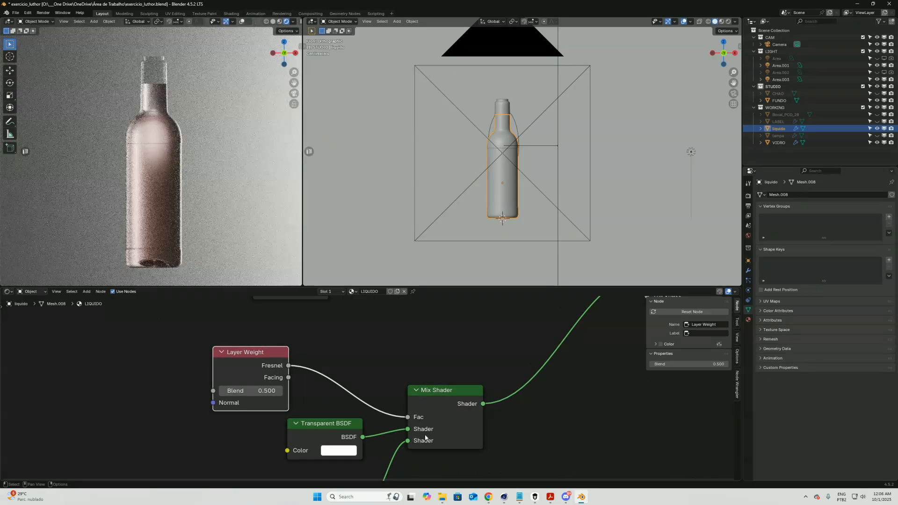
Step: Try the Layer Weight's Facing output as the volume mix factor with Blend at 1.000, and disconnect it
drag(289, 378, 409, 417)
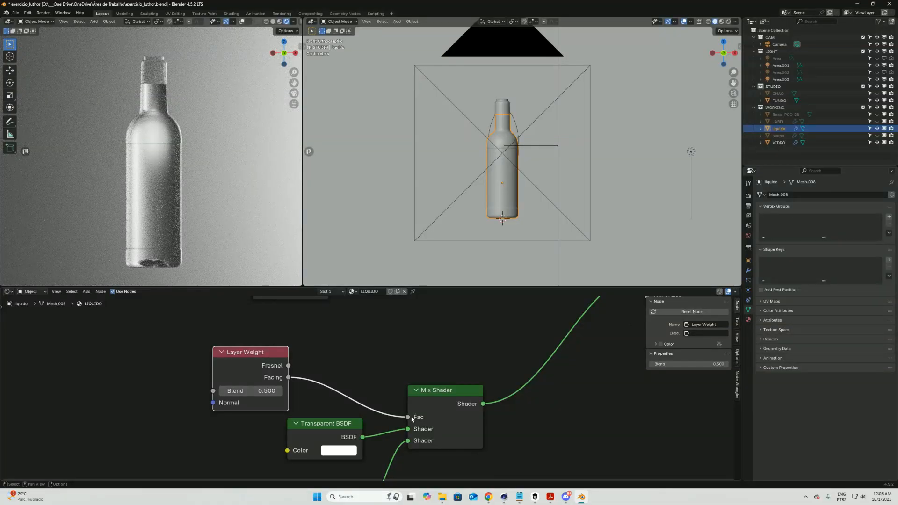
drag(397, 420, 412, 418)
click(435, 382)
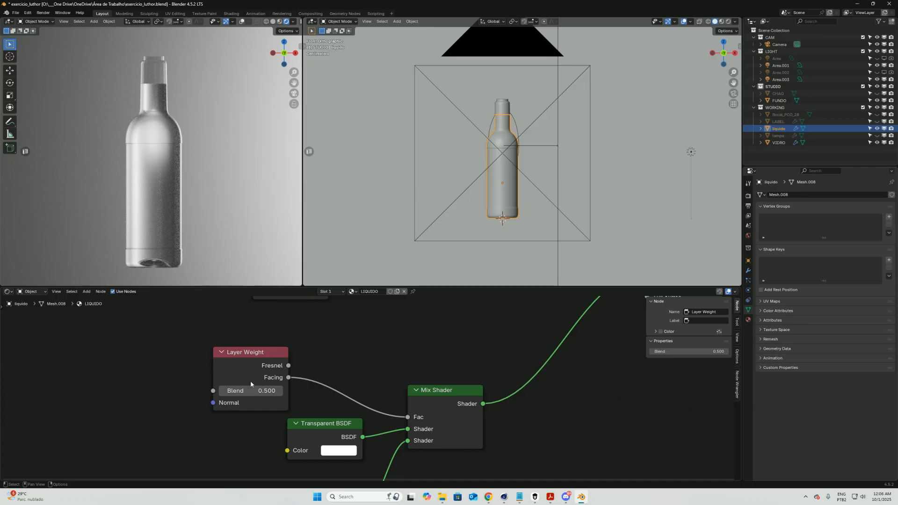
drag(255, 394, 285, 396)
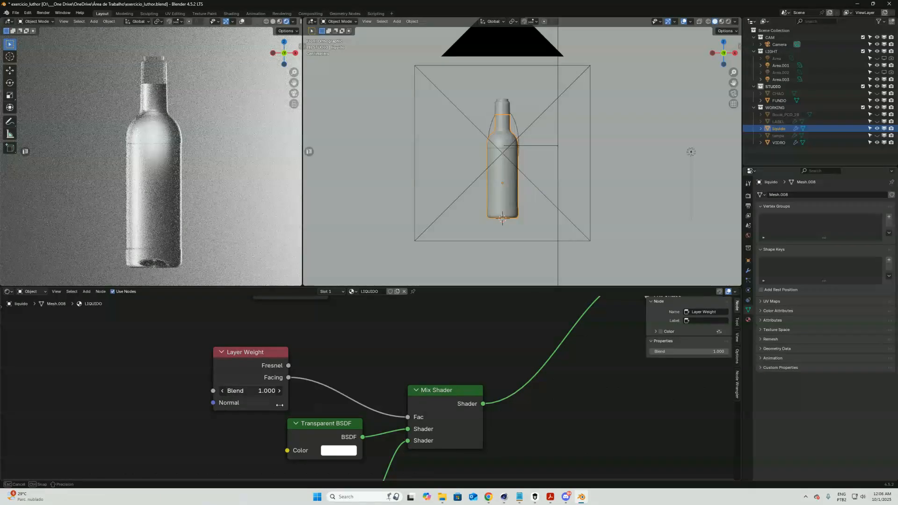
drag(408, 417, 386, 411)
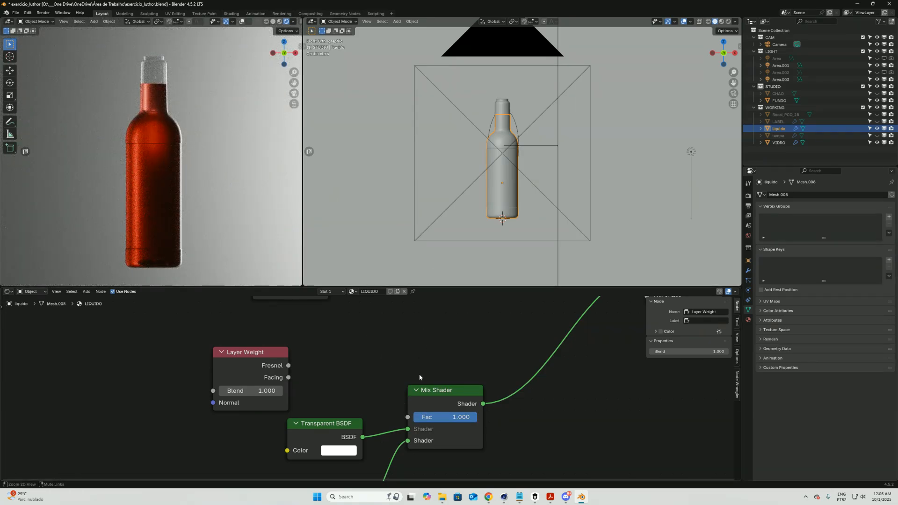
Step: Change the liquid's Volume Absorption colour to a less saturated, darker orange-brown
middle_drag(380, 442, 391, 366)
click(328, 414)
click(353, 441)
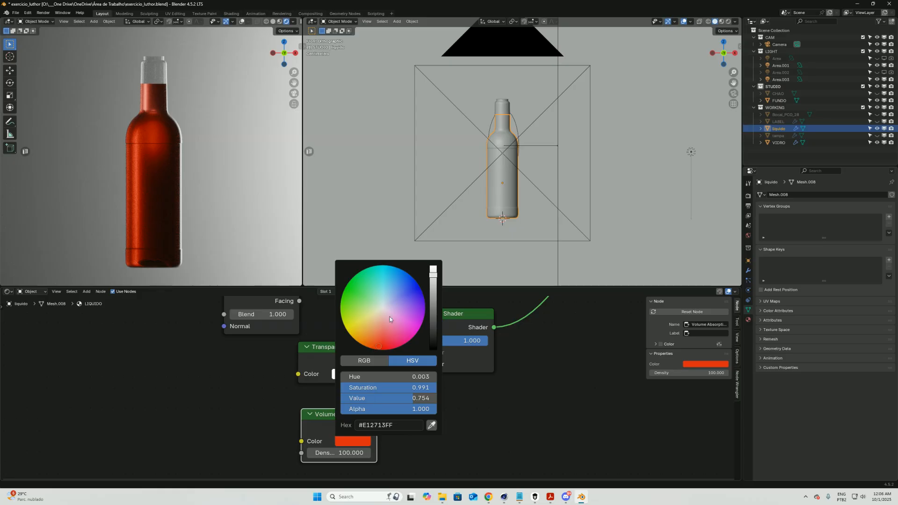
mouse_move(379, 342)
mouse_down()
mouse_move(377, 319)
mouse_move(377, 330)
mouse_up()
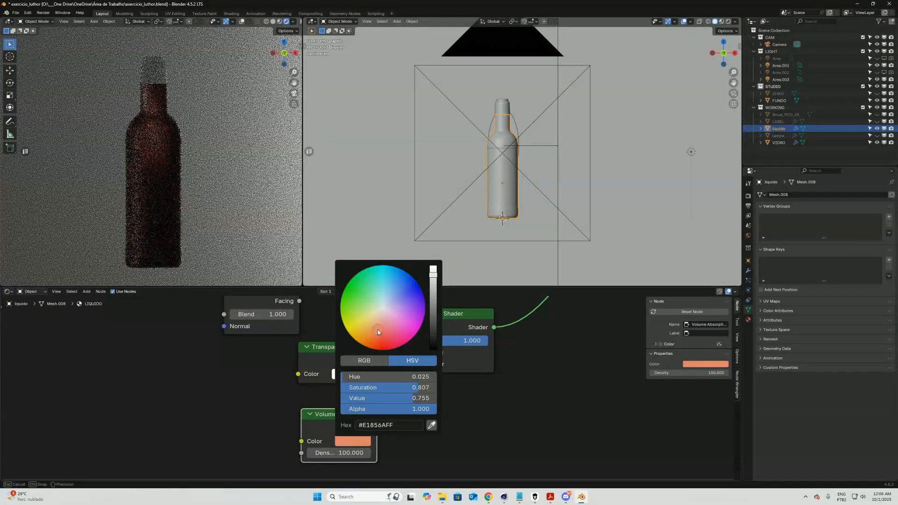
drag(434, 286, 435, 294)
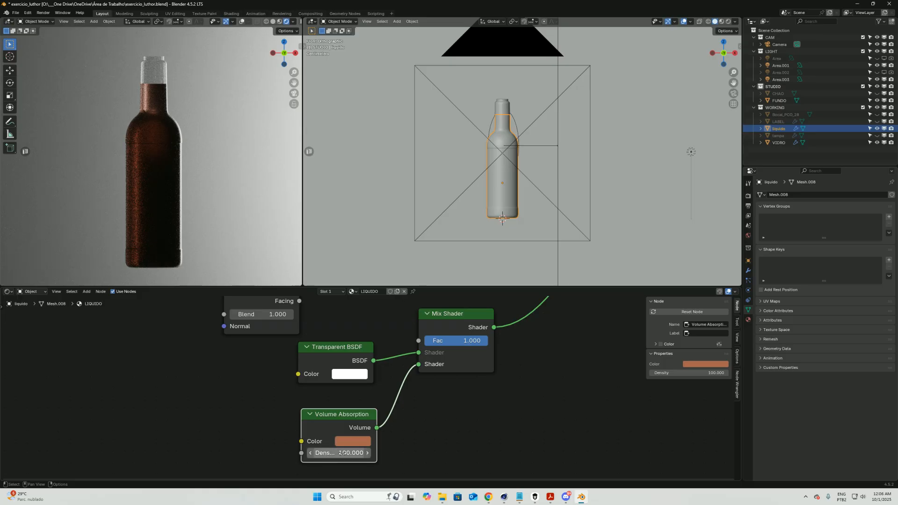
Step: Set the power of the disk light Area.003 to 1 and turn off its Camera ray visibility
middle_drag(519, 370, 389, 434)
middle_drag(444, 350, 397, 437)
ctrl+middle_drag(423, 360, 396, 347)
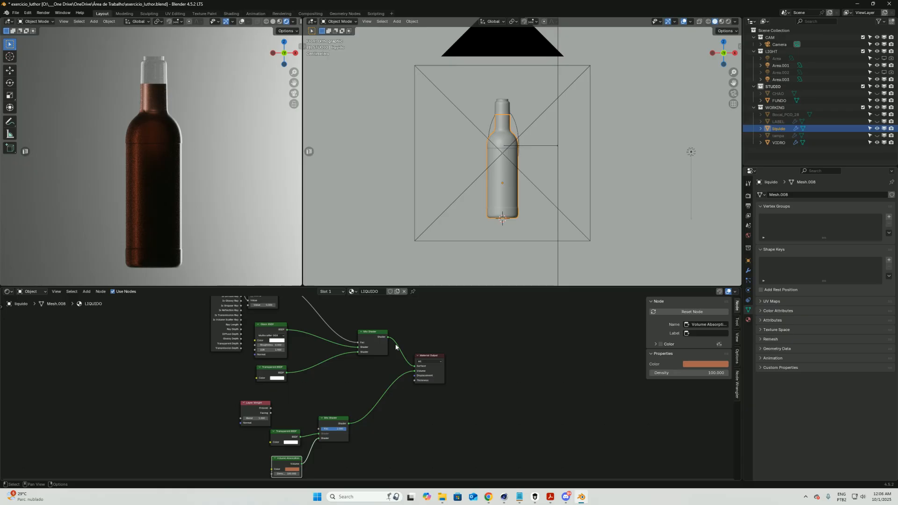
click(780, 80)
click(848, 256)
text(1)
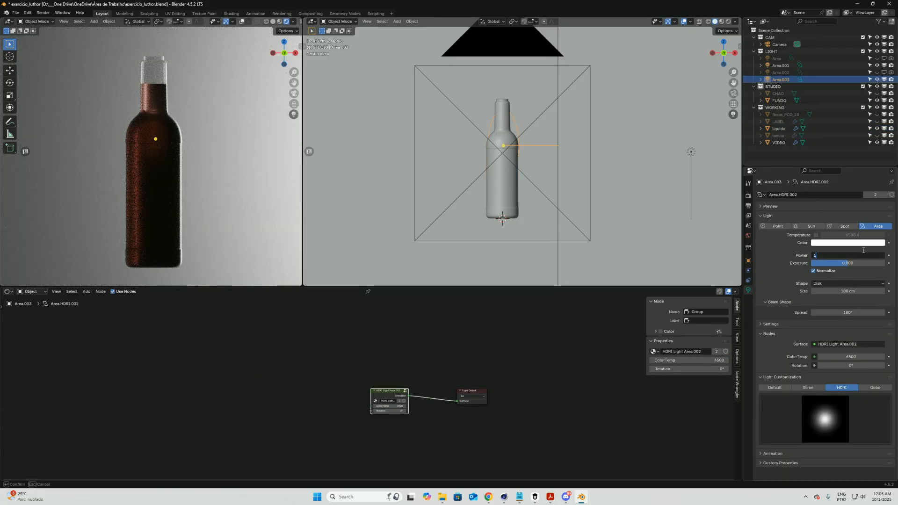
key(Return)
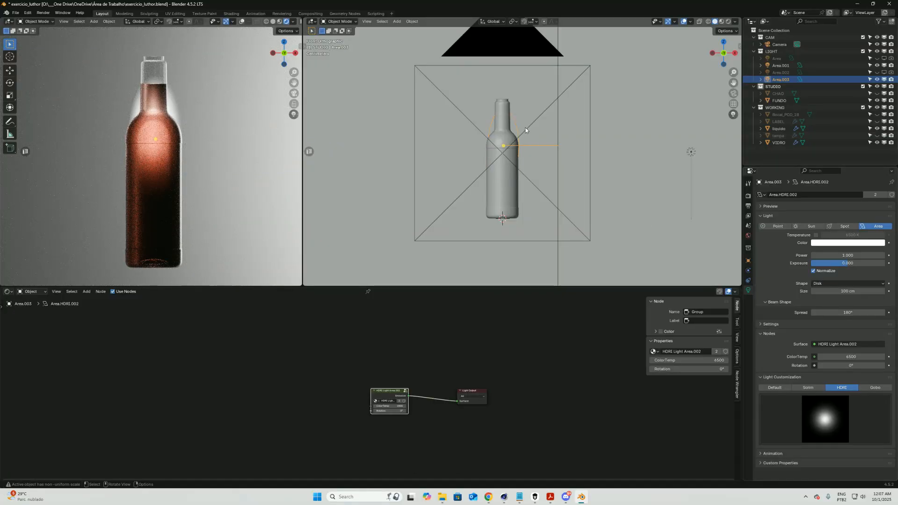
click(749, 261)
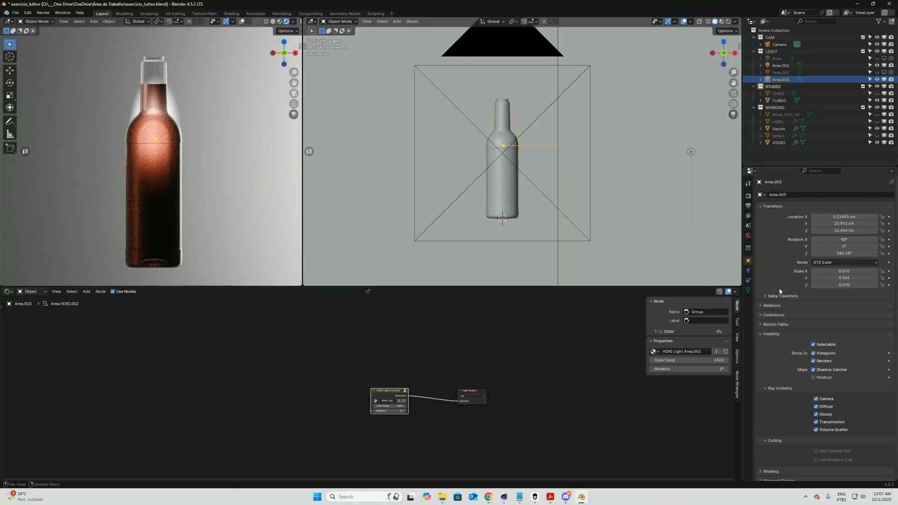
click(817, 399)
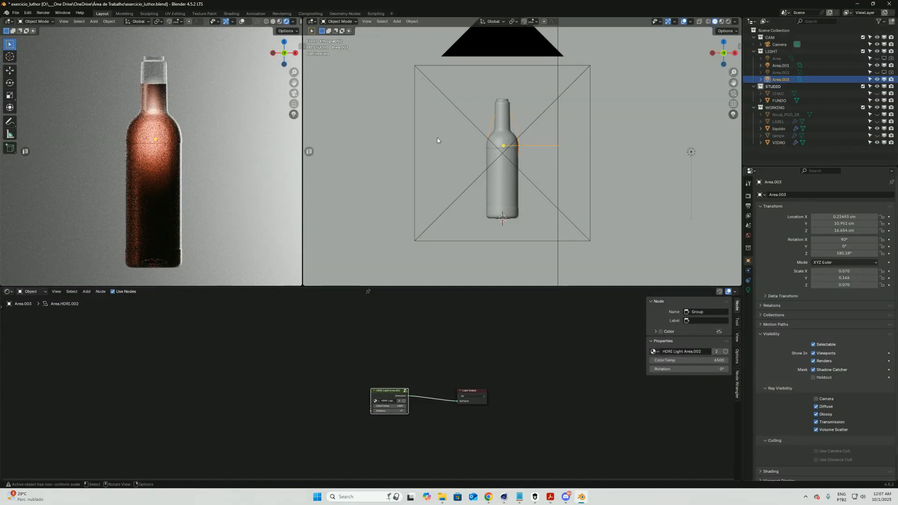
Step: Move the disk light about -3.9 cm along Z behind the bottle's body, and open its light data settings
key(g)
key(z)
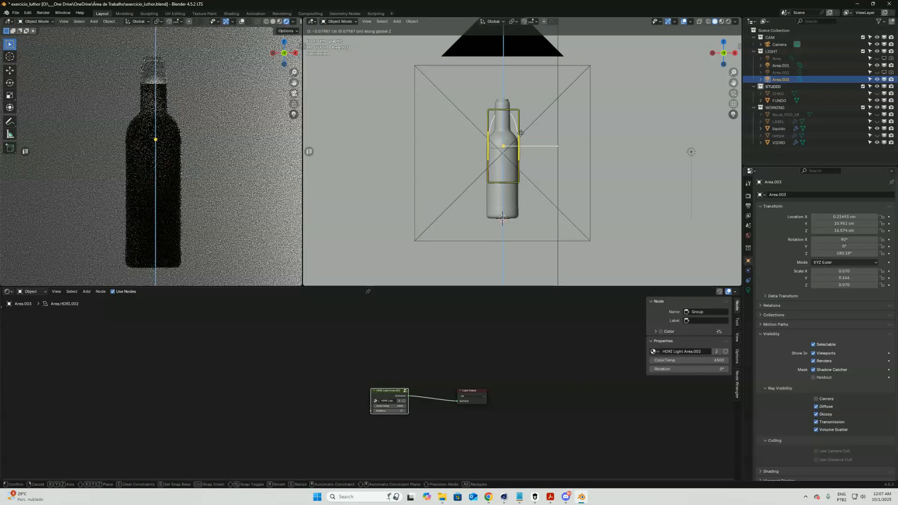
click(521, 149)
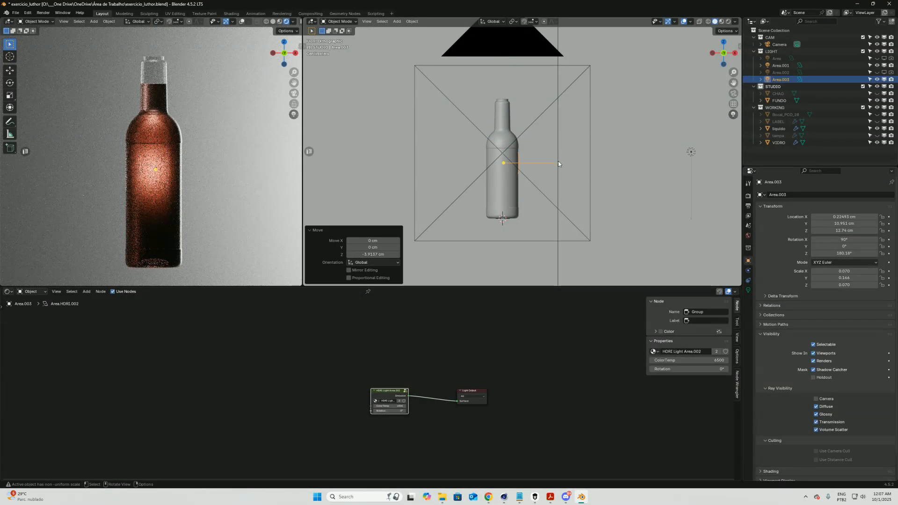
click(749, 290)
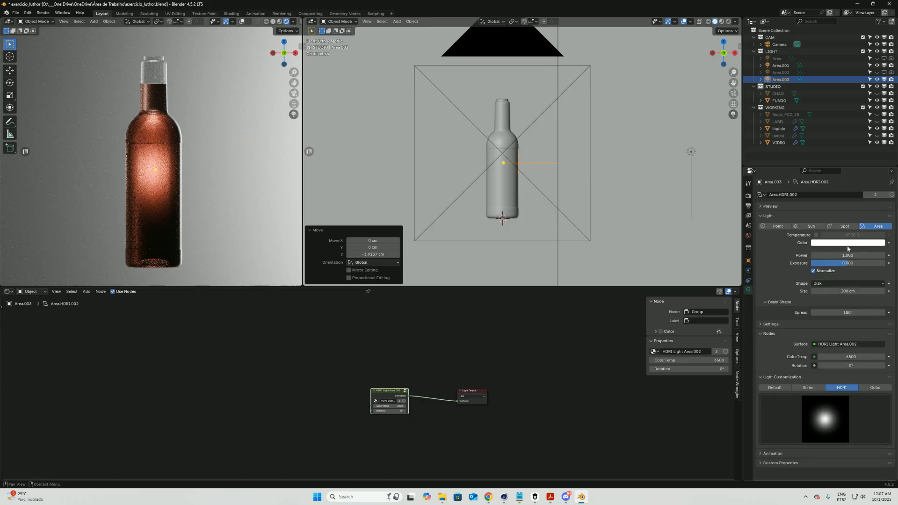
Step: Set the power of disk light Area.003 to 0.3 and lower the light about 4.3 cm along Z
click(812, 255)
text(0.3)
key(Return)
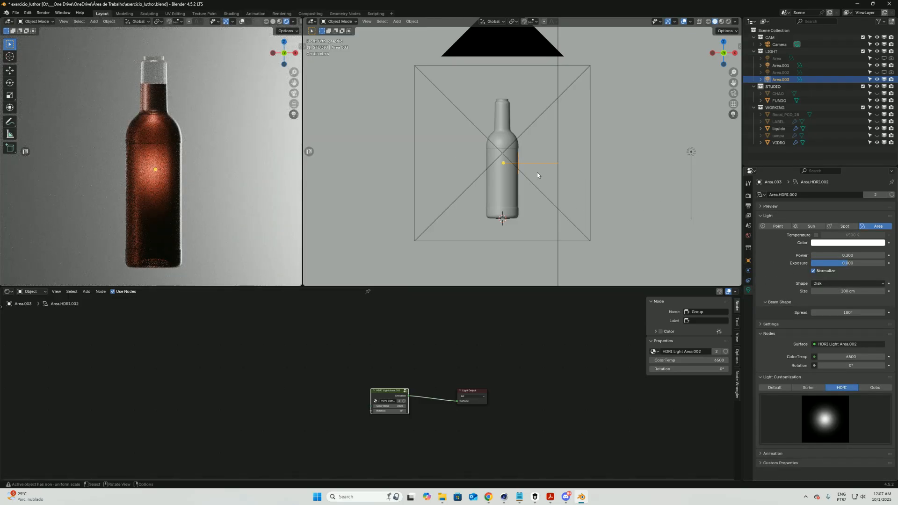
key(g)
key(z)
click(551, 177)
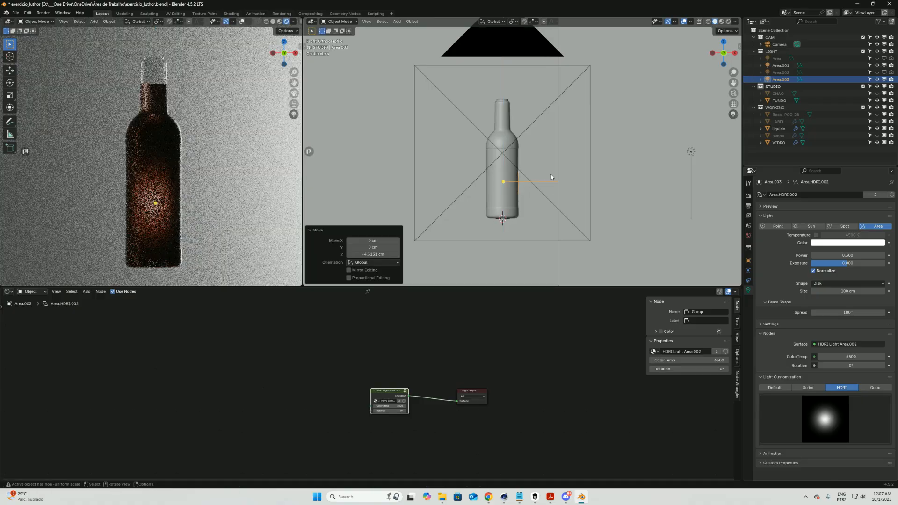
Step: Shift the disk light along X, about 2.2 cm one way and then about -4.4 cm back past the bottle's centre
key(g)
key(x)
click(569, 187)
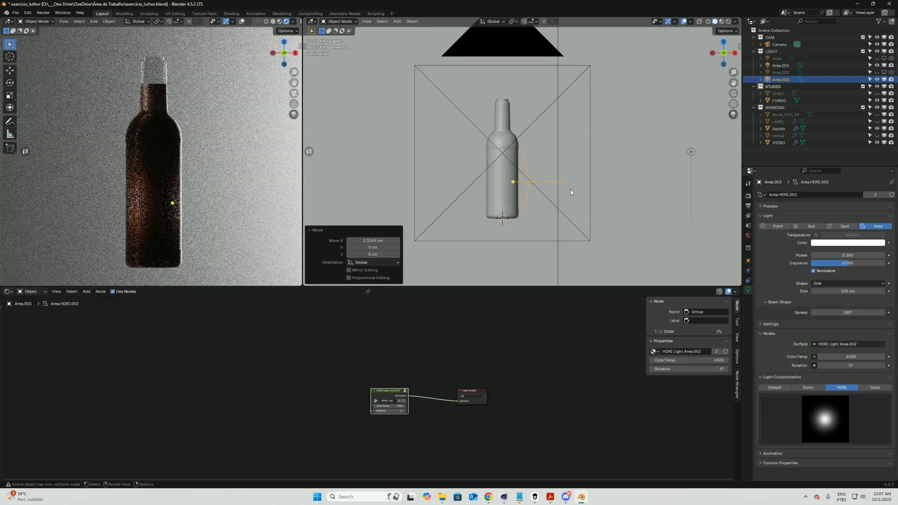
key(g)
key(x)
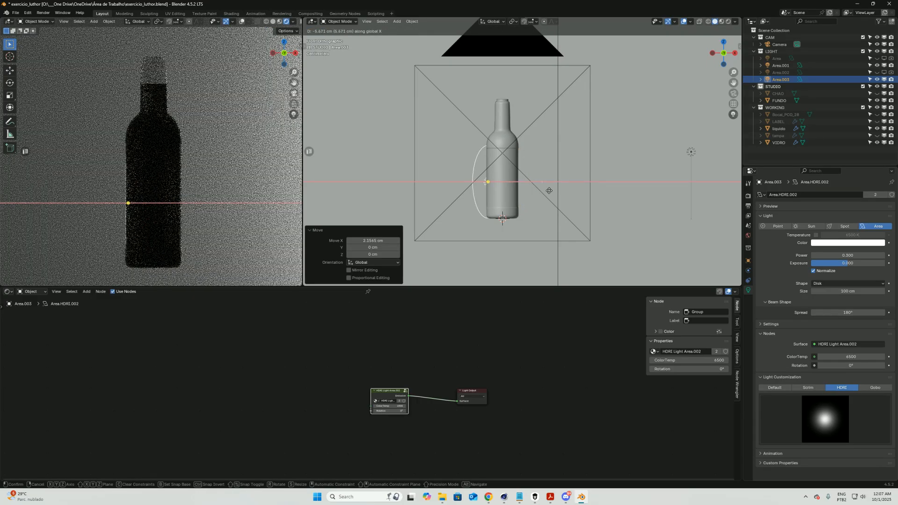
click(558, 193)
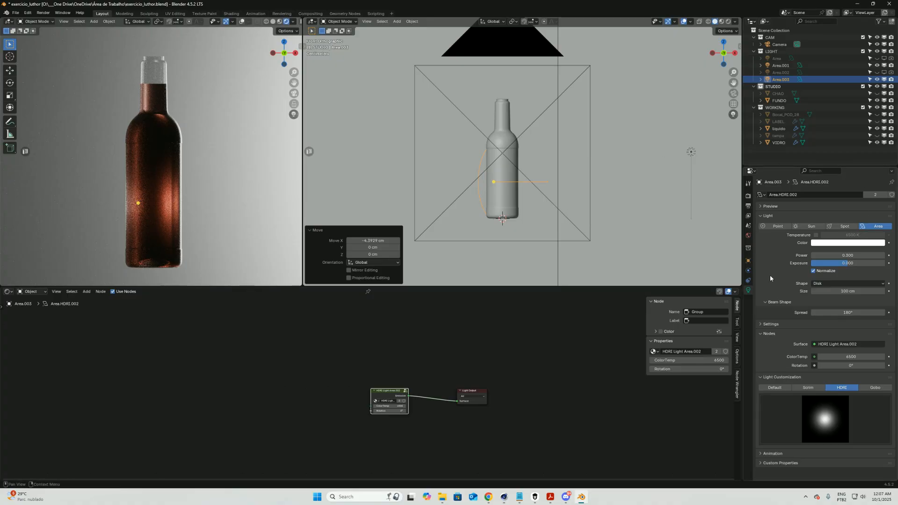
Step: Try the disk light with Shadow Caustics on and with Cast Shadow off, restoring both options
click(771, 324)
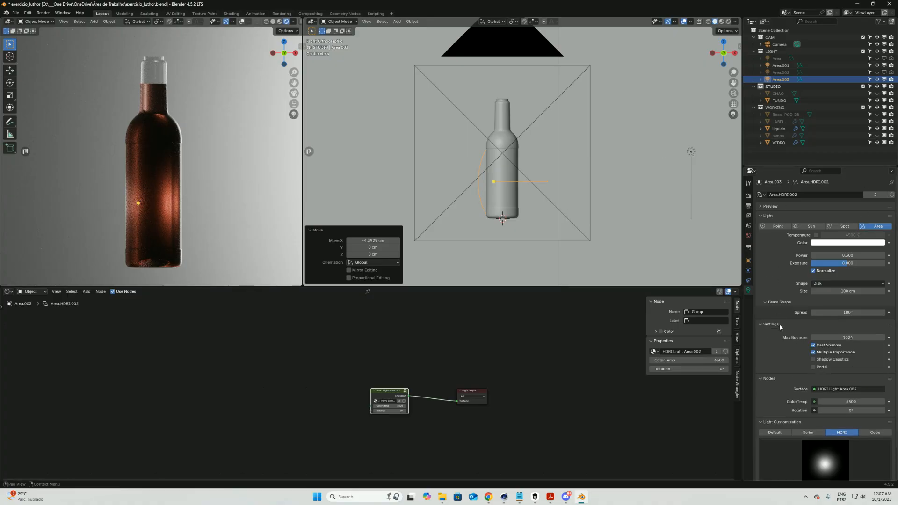
click(844, 361)
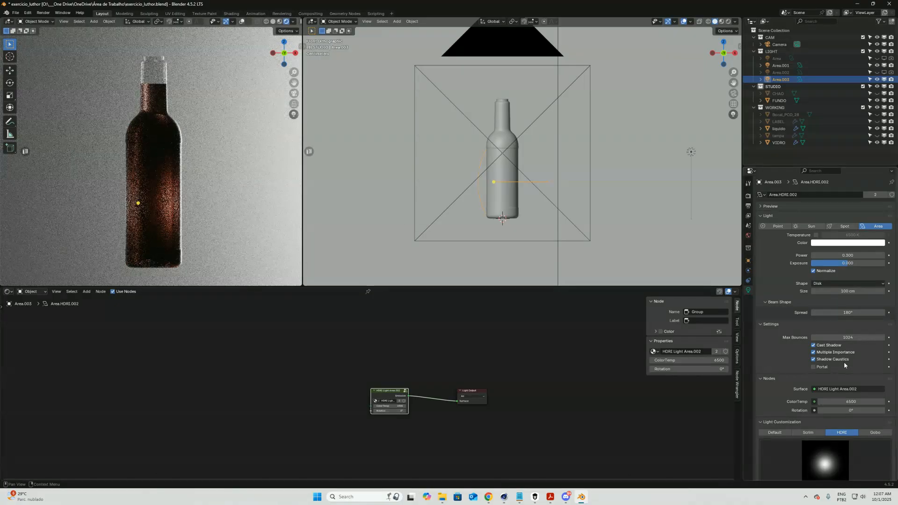
click(843, 361)
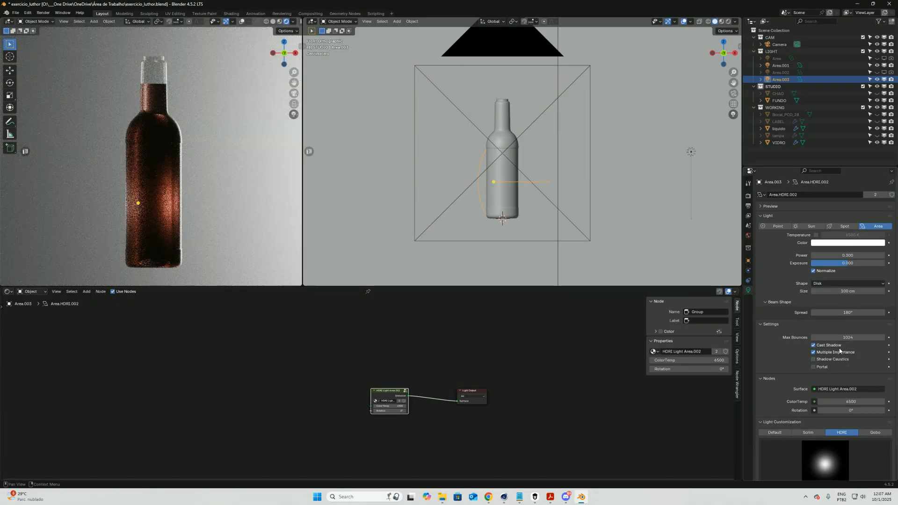
click(837, 345)
click(837, 346)
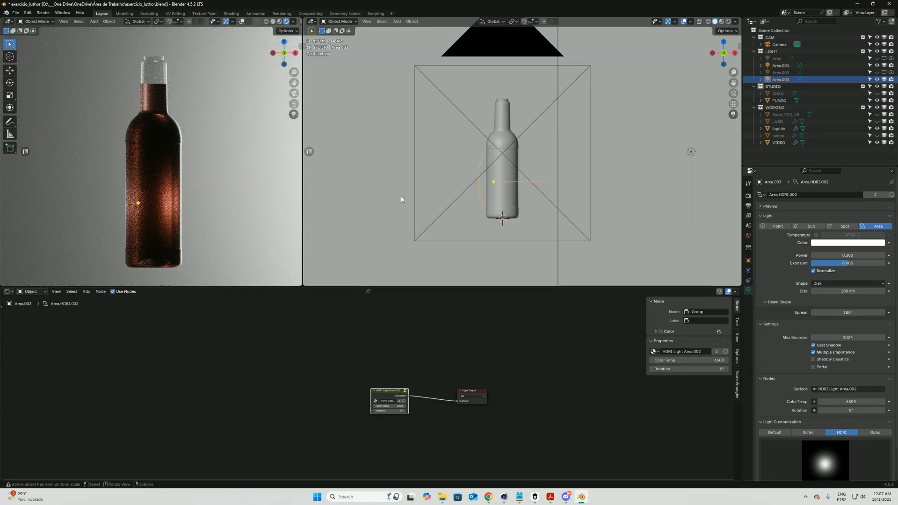
Step: Select the liquid and rearrange its LIQUIDO nodes, spacing the Material Output away from the shader nodes and shifting the rest down
click(772, 130)
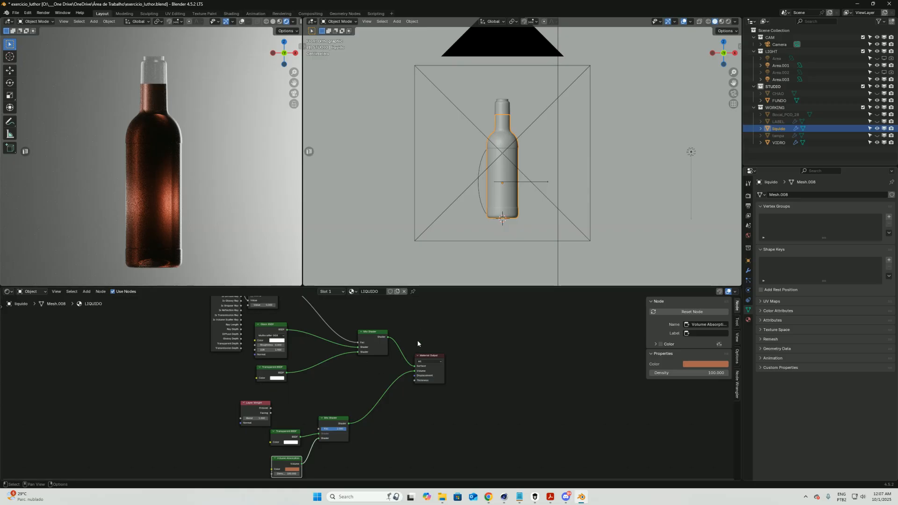
middle_drag(379, 390, 408, 398)
middle_drag(441, 371, 442, 341)
drag(457, 379, 541, 377)
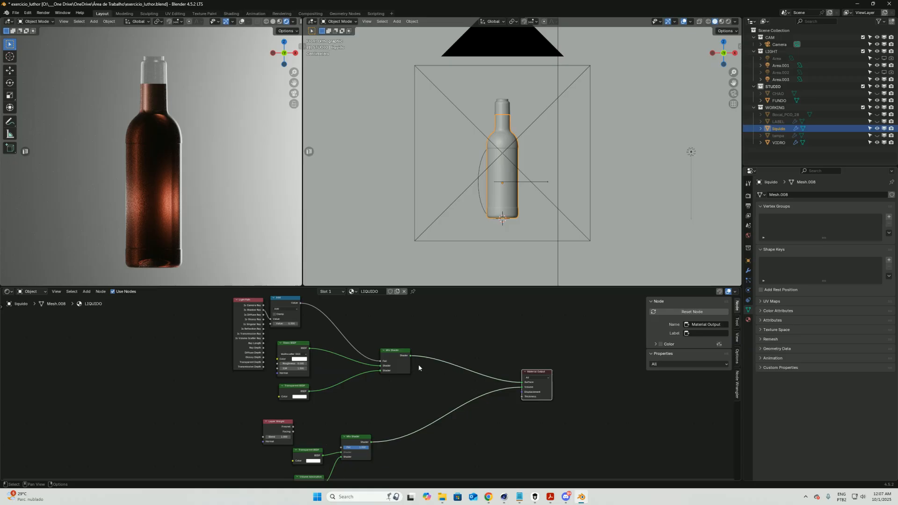
middle_drag(448, 327, 455, 353)
drag(434, 307, 280, 463)
drag(394, 364, 380, 396)
mouse_move(403, 366)
middle_down()
mouse_move(397, 382)
mouse_move(402, 360)
middle_up()
drag(389, 383, 391, 373)
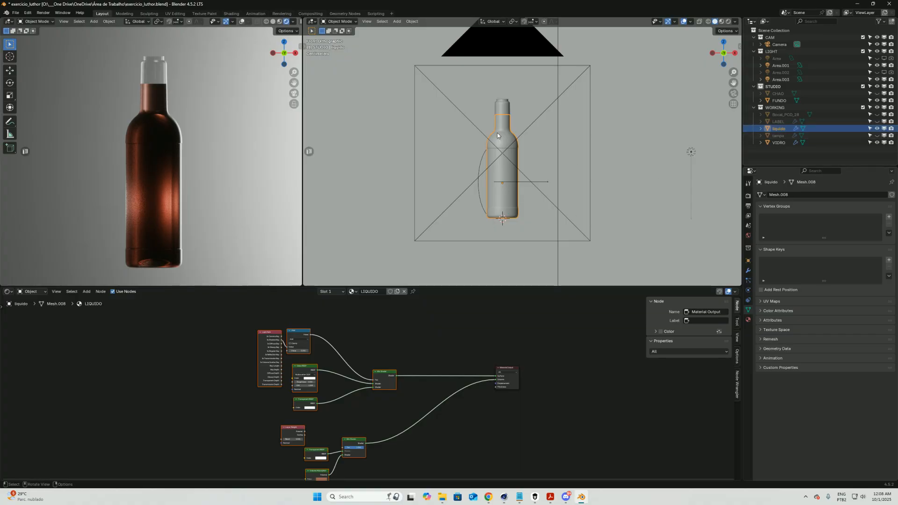
Step: Switch the camera view to solid shading and hide the VIDRO glass object
click(273, 21)
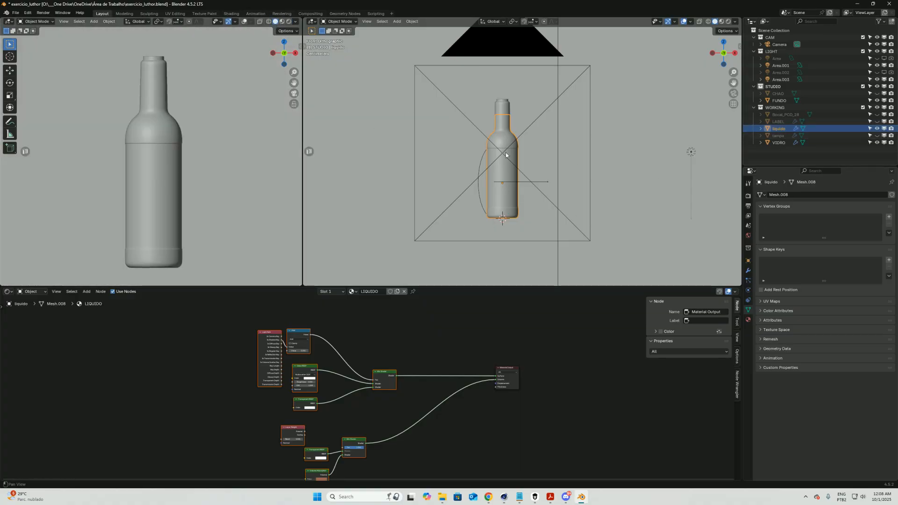
shift+middle_drag(478, 146, 467, 160)
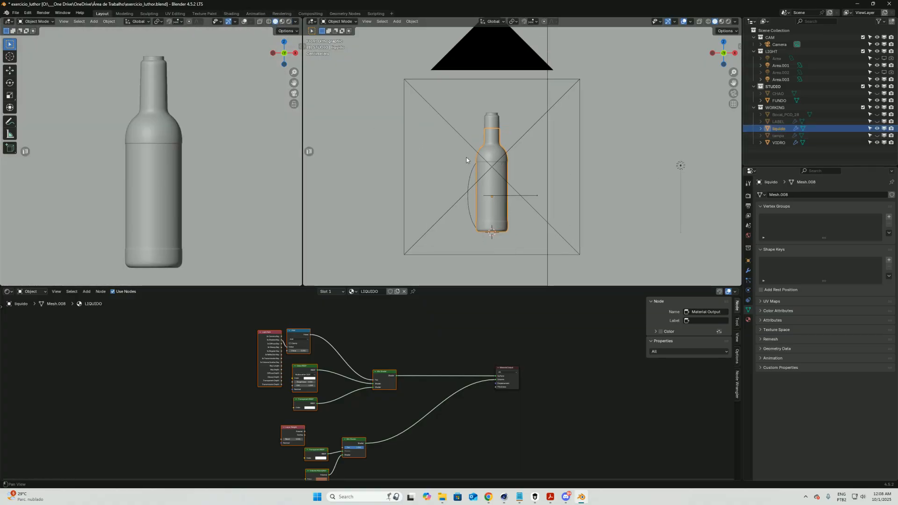
click(877, 143)
scroll(479, 174, up, 4)
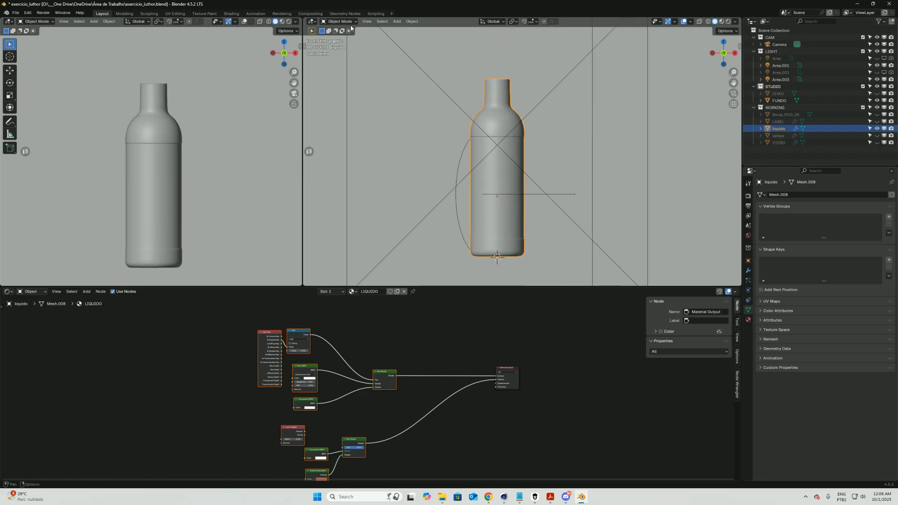
Step: Put the liquid mesh into Vertex Paint mode
key(ctrl+Tab)
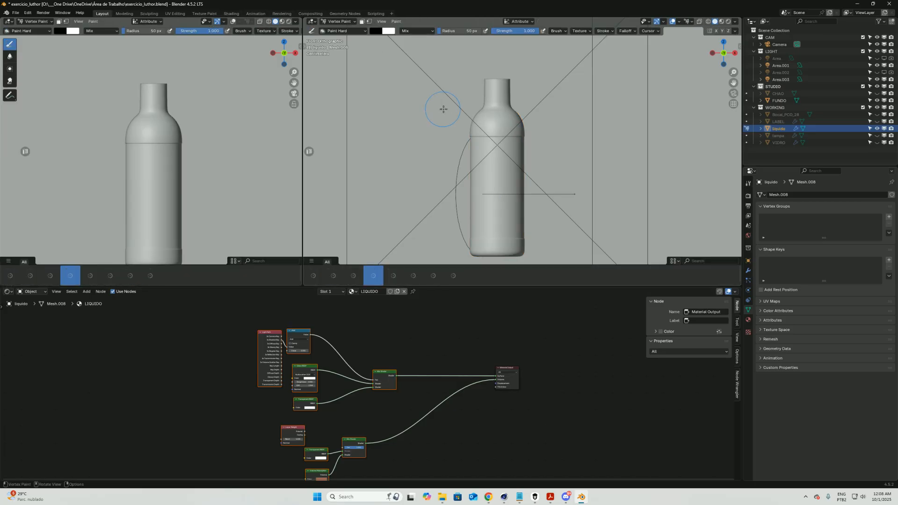
key(ctrl+Tab)
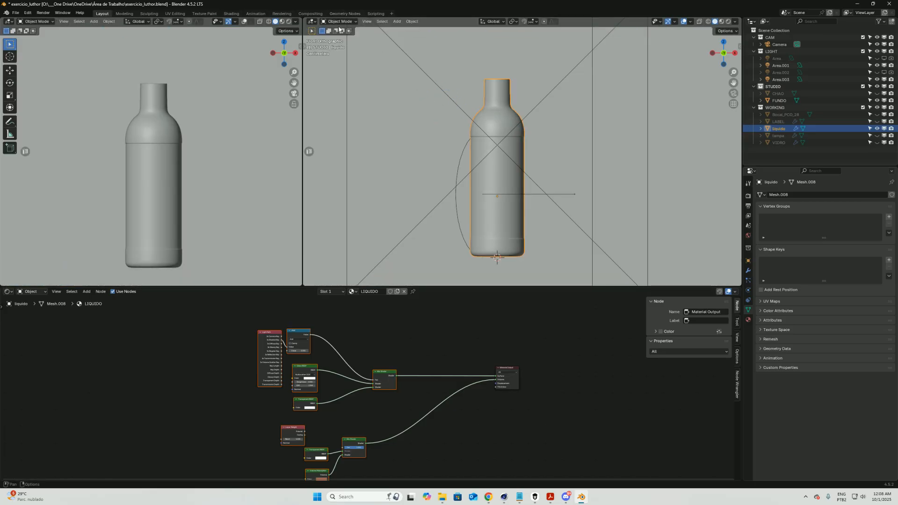
click(343, 22)
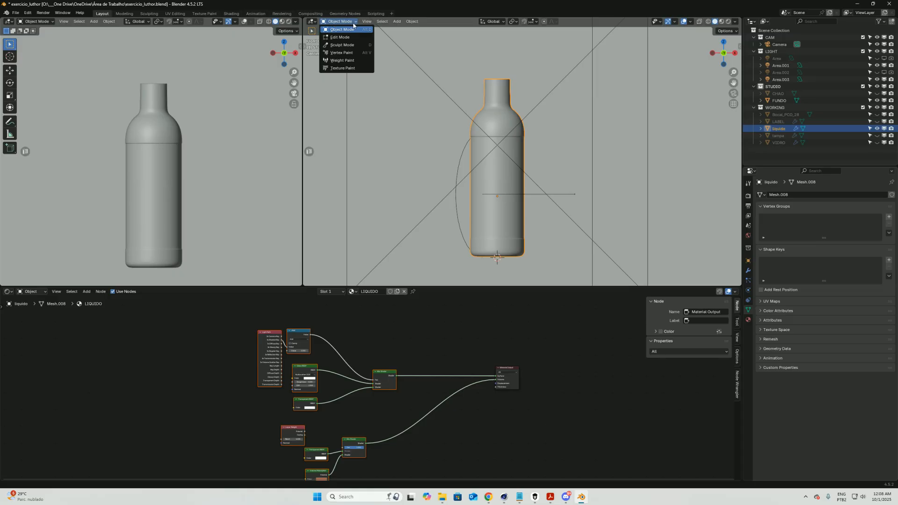
click(342, 53)
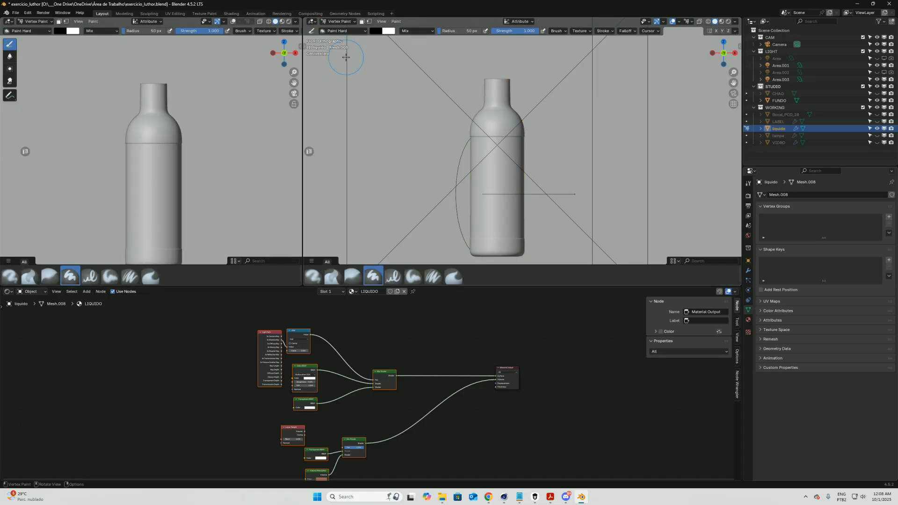
Step: Enlarge the Paint Hard brush radius to 98 px and paint the front of the liquid's neck and shoulder black
key(f)
click(532, 151)
mouse_move(503, 121)
shift+middle_down()
mouse_move(495, 110)
mouse_move(498, 135)
shift+middle_up()
mouse_move(484, 126)
mouse_down()
mouse_move(491, 104)
mouse_move(492, 141)
mouse_move(502, 122)
mouse_move(504, 130)
mouse_move(499, 115)
mouse_move(523, 158)
mouse_move(491, 164)
mouse_move(484, 176)
mouse_move(515, 151)
mouse_move(489, 143)
mouse_up()
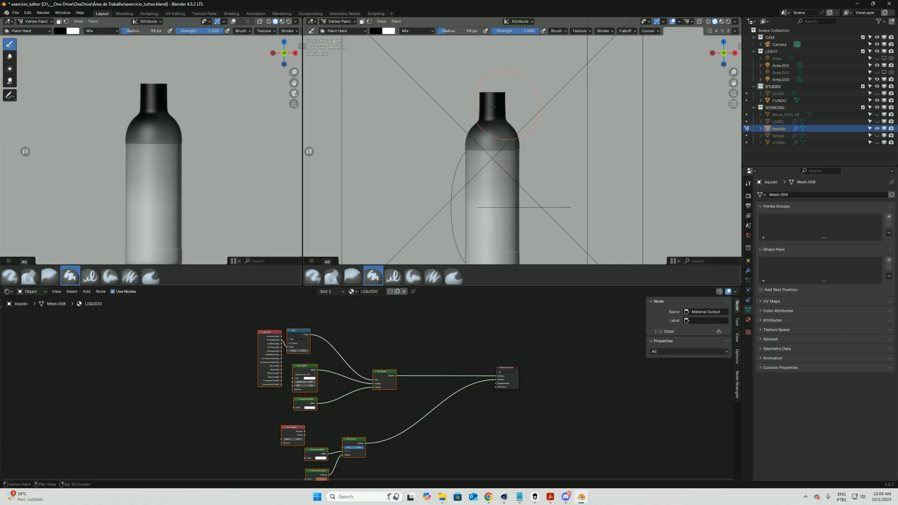
Step: Examine the Paint Hard brush's Stroke and Advanced settings
middle_drag(487, 153, 510, 142)
click(748, 184)
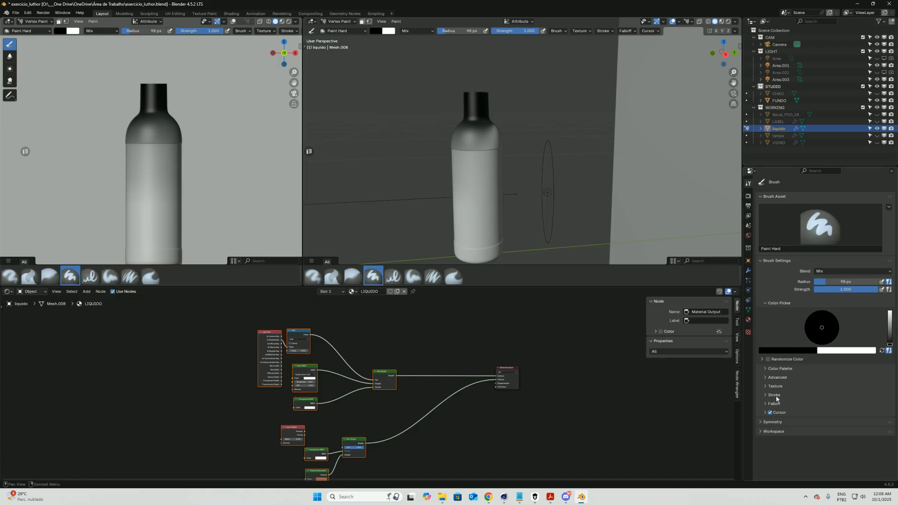
click(775, 396)
scroll(782, 423, down, 2)
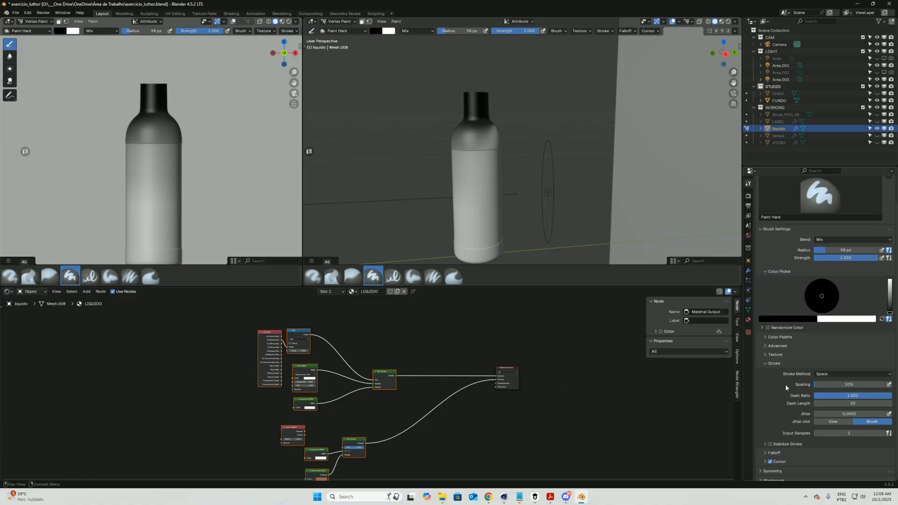
click(774, 364)
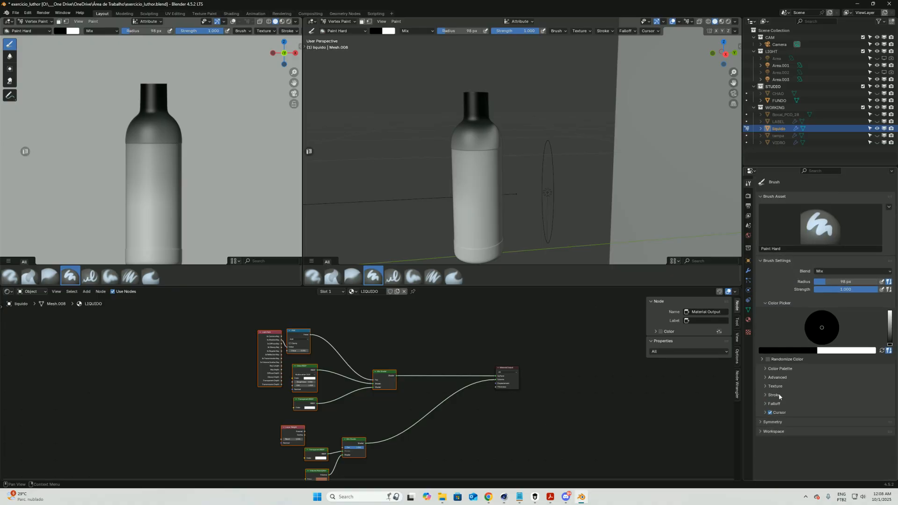
click(777, 377)
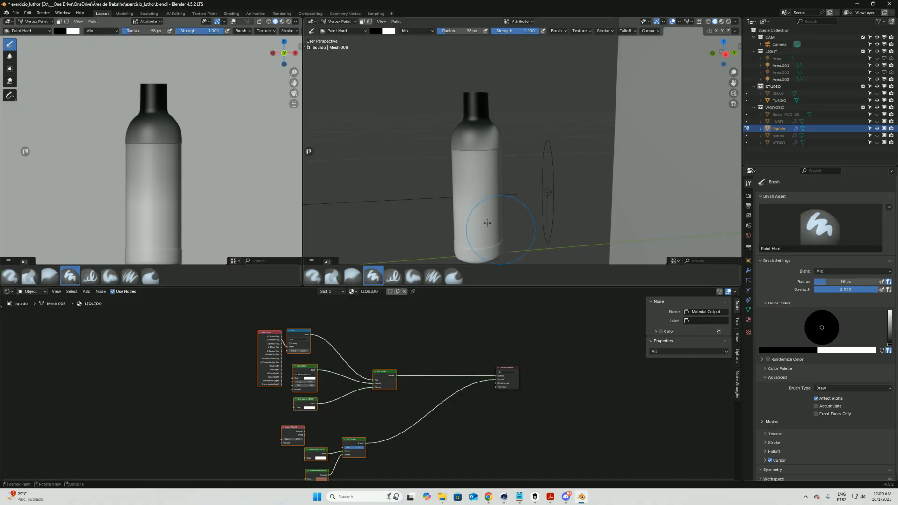
Step: Add more black paint to the neck in the camera view, and hide the FUNDO backdrop to expose the liquid's back
drag(174, 100, 150, 94)
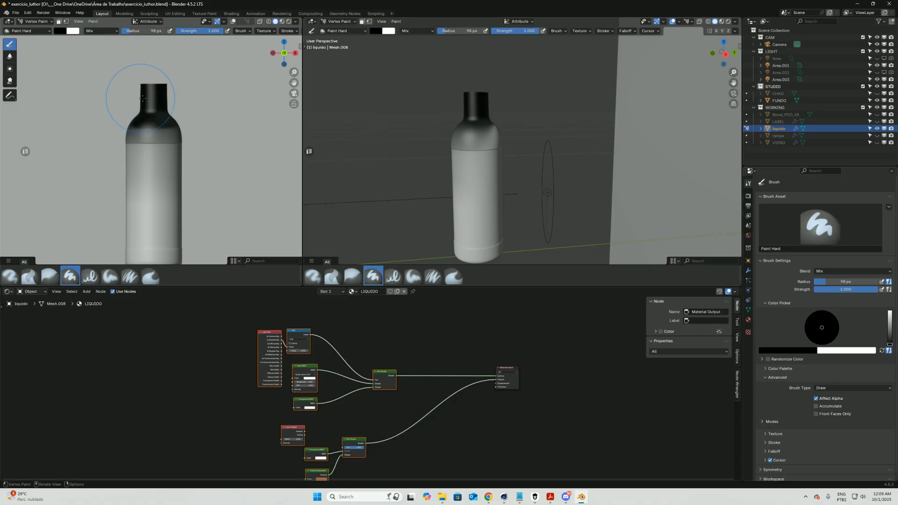
middle_drag(468, 131, 558, 123)
key(grave)
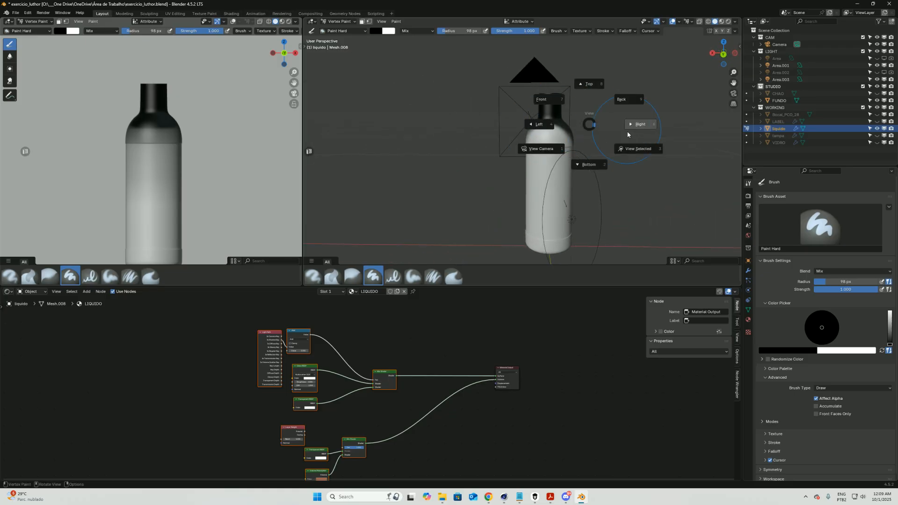
click(626, 97)
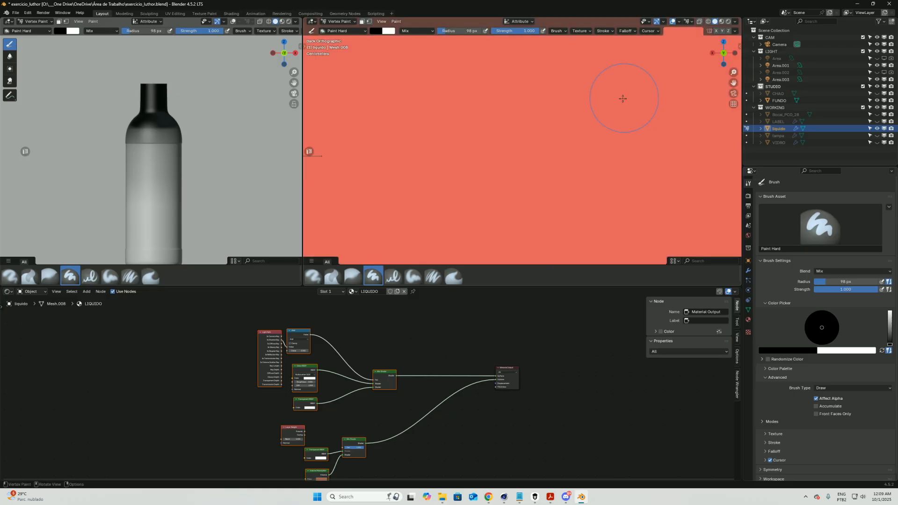
ctrl+middle_drag(535, 128, 550, 98)
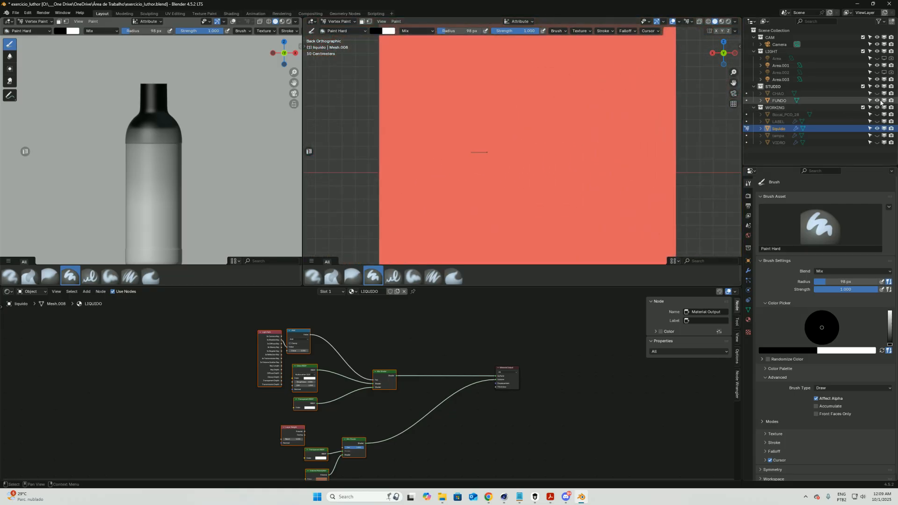
click(878, 101)
Step: Paint the back and sides of the liquid's neck and shoulder black and soften the transition to the white body
scroll(668, 73, up, 4)
scroll(667, 73, down, 4)
mouse_move(581, 111)
mouse_down()
mouse_move(556, 140)
mouse_move(554, 117)
mouse_up()
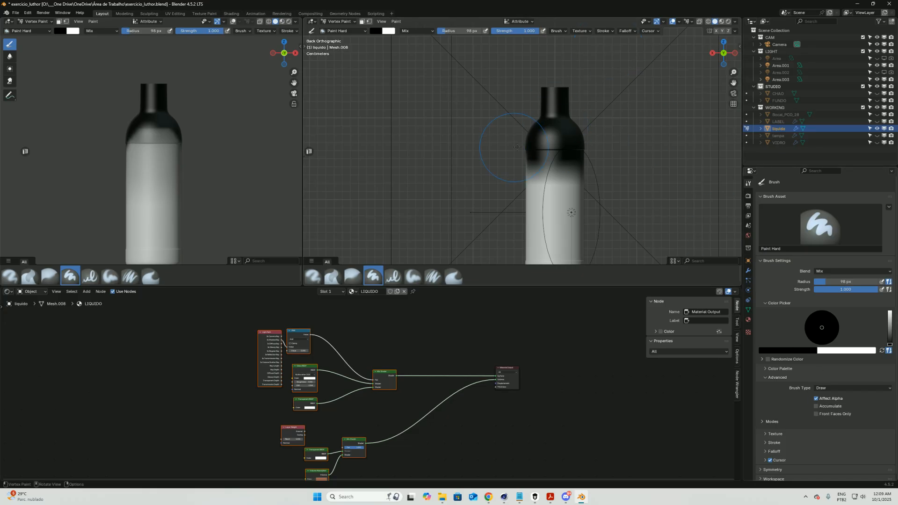
mouse_move(160, 126)
mouse_down()
mouse_move(154, 135)
mouse_move(124, 120)
mouse_move(128, 157)
mouse_move(198, 127)
mouse_move(187, 89)
mouse_move(164, 88)
mouse_move(146, 156)
mouse_move(177, 131)
mouse_move(100, 148)
mouse_up()
mouse_move(596, 149)
shift+mouse_down()
mouse_move(581, 159)
mouse_move(597, 139)
shift+mouse_up()
mouse_move(592, 82)
middle_down()
mouse_move(576, 97)
mouse_move(588, 140)
middle_up()
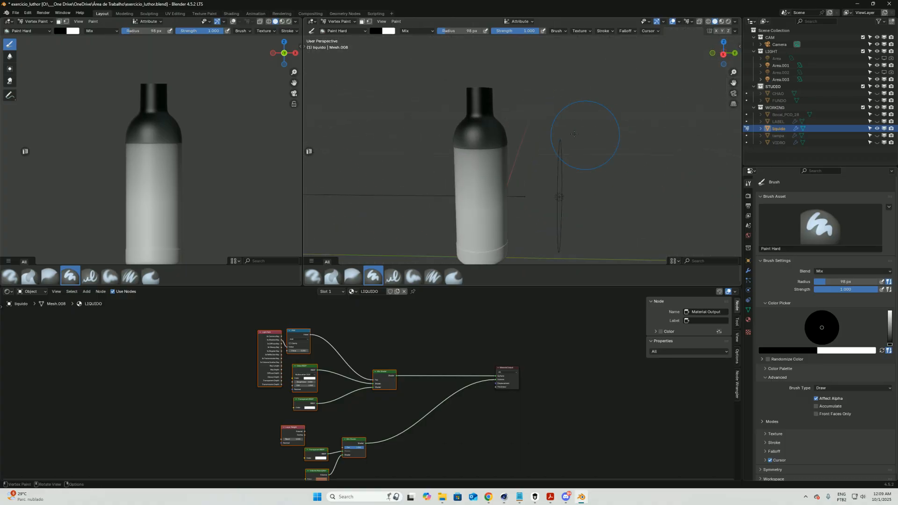
mouse_move(408, 131)
middle_down()
mouse_move(541, 144)
mouse_move(510, 136)
mouse_move(519, 167)
middle_up()
middle_drag(482, 98, 483, 112)
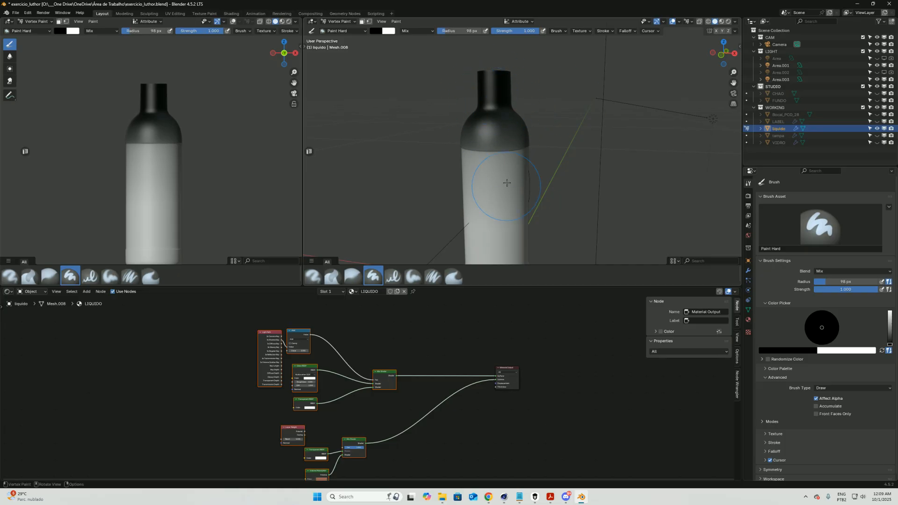
Step: Rename the liquid's color attribute to densidade
click(748, 309)
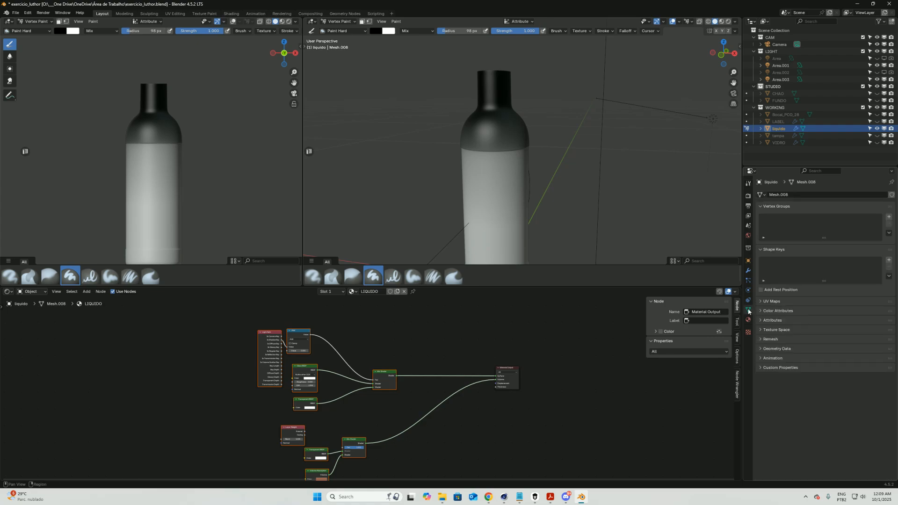
click(764, 311)
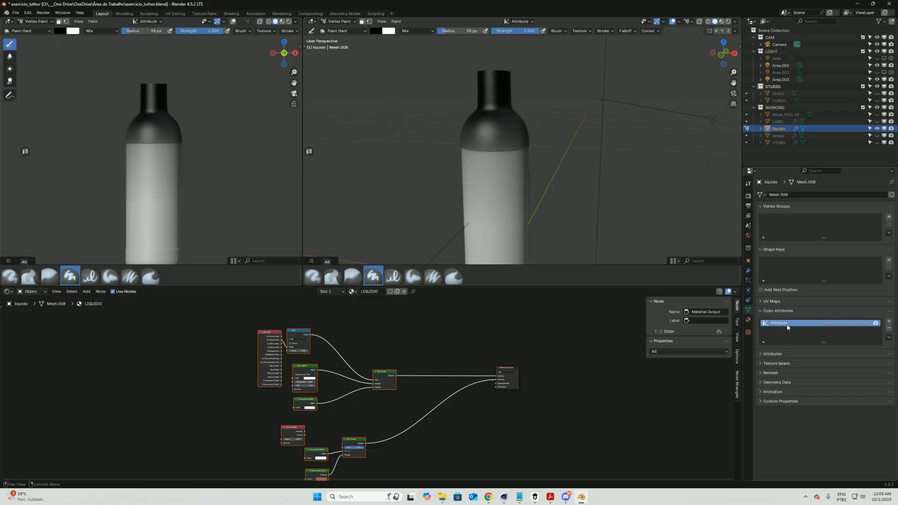
double_click(786, 323)
text(densidade)
key(Return)
middle_drag(403, 329, 396, 359)
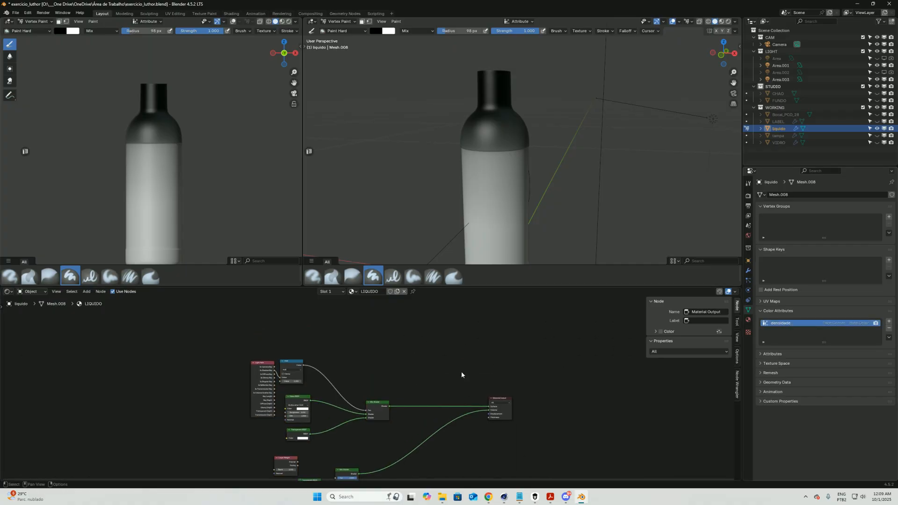
key(shift+a)
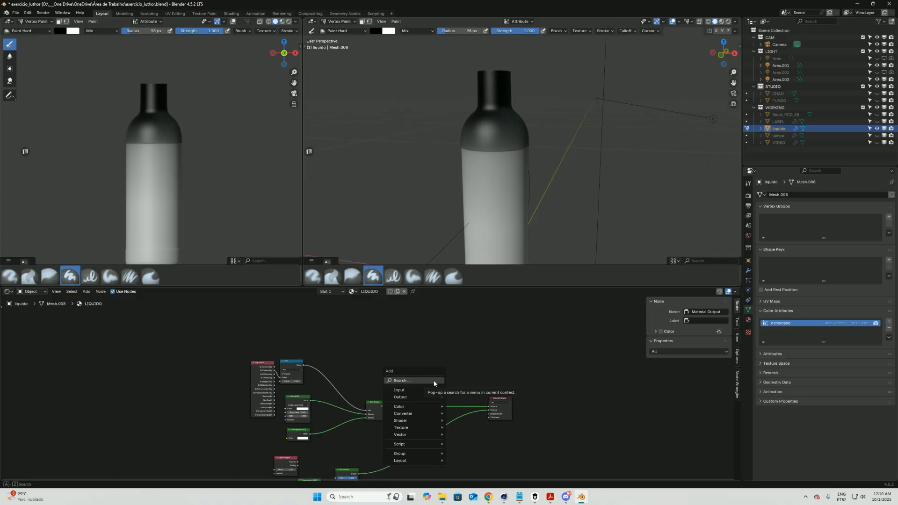
click(434, 381)
text(user)
key(BackSpace)
key(BackSpace)
key(BackSpace)
key(BackSpace)
text(data)
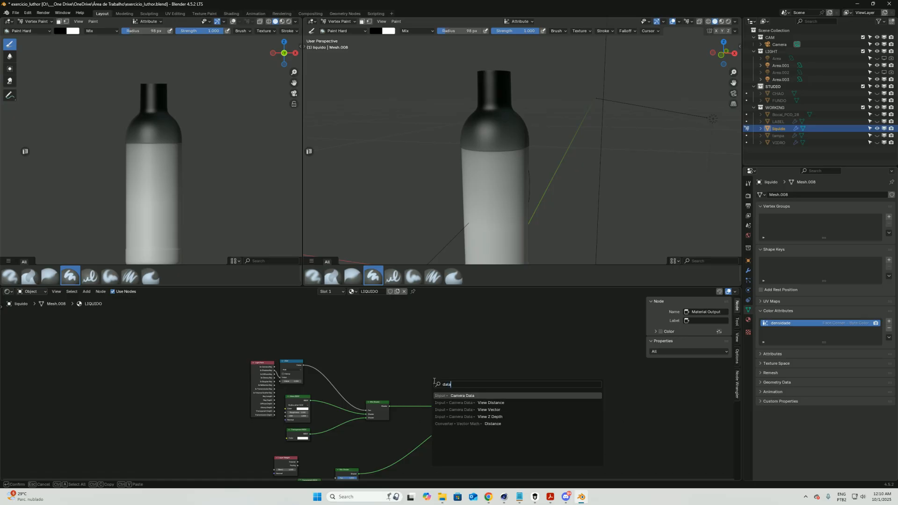
key(BackSpace)
key(BackSpace)
key(BackSpace)
key(BackSpace)
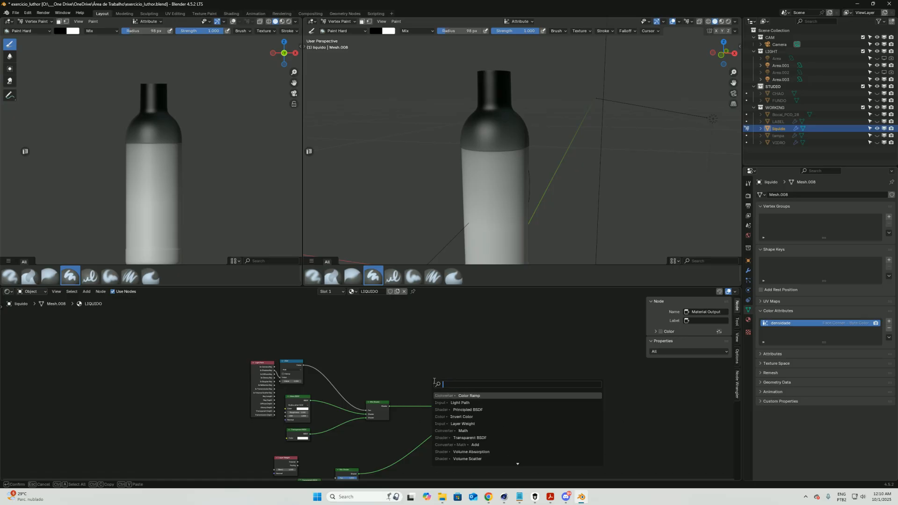
key(Escape)
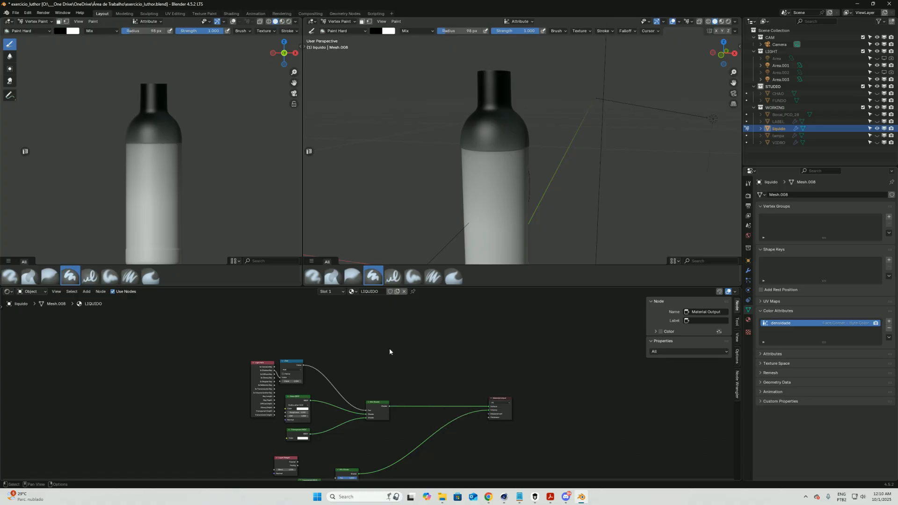
Step: Add an Attribute node to the LIQUIDO material above the free space beside the surface Mix Shader
key(shift+a)
mouse_move(399, 409)
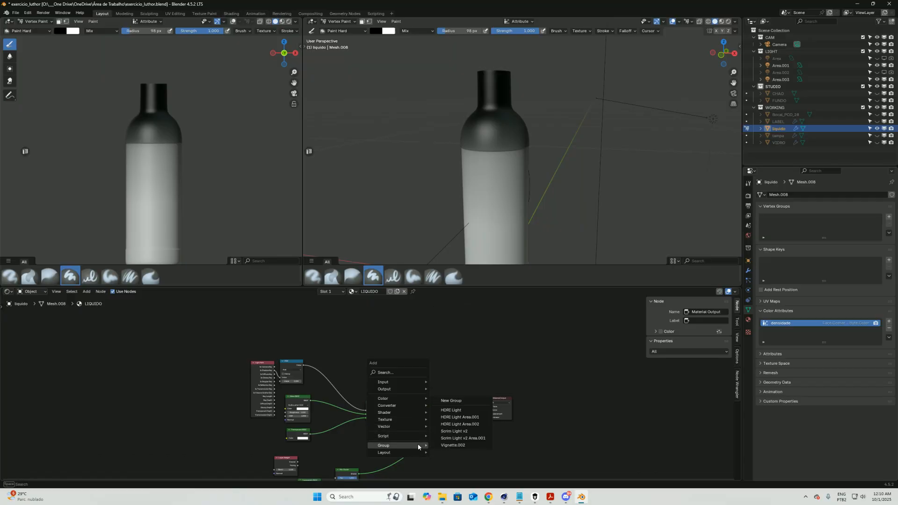
mouse_move(420, 453)
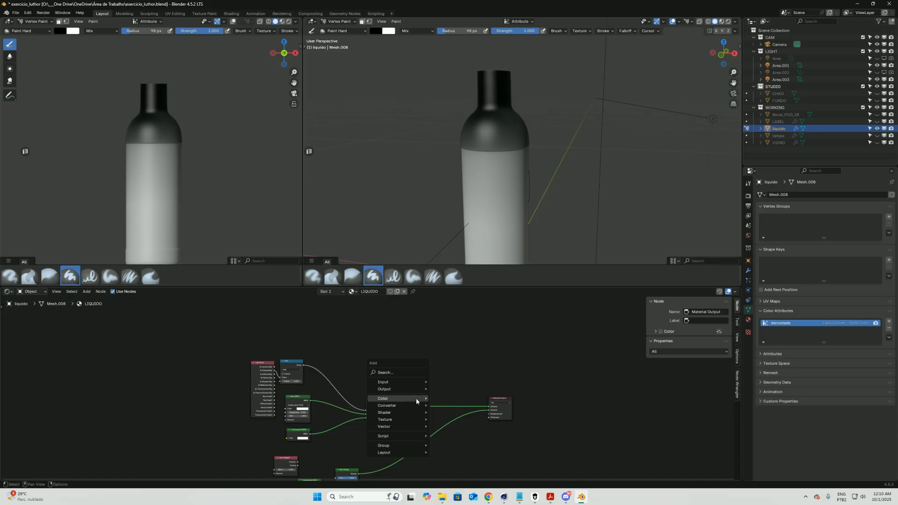
mouse_move(419, 383)
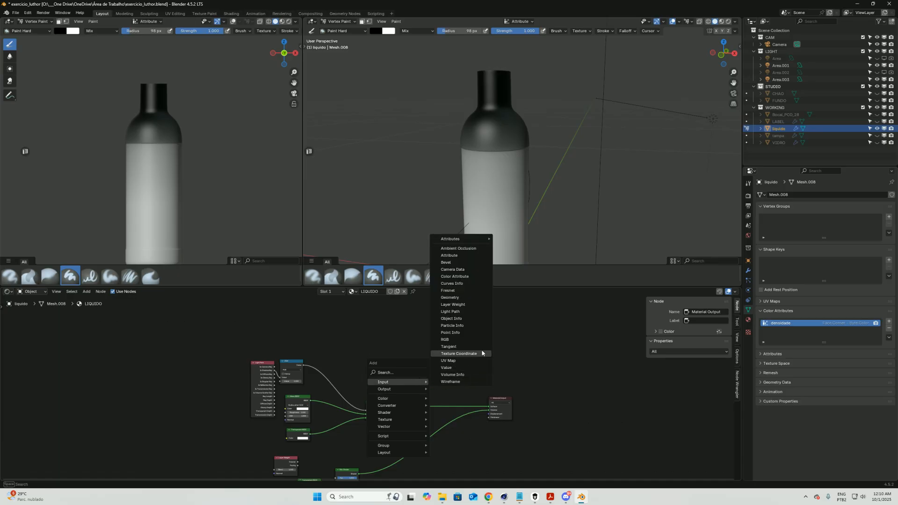
click(475, 256)
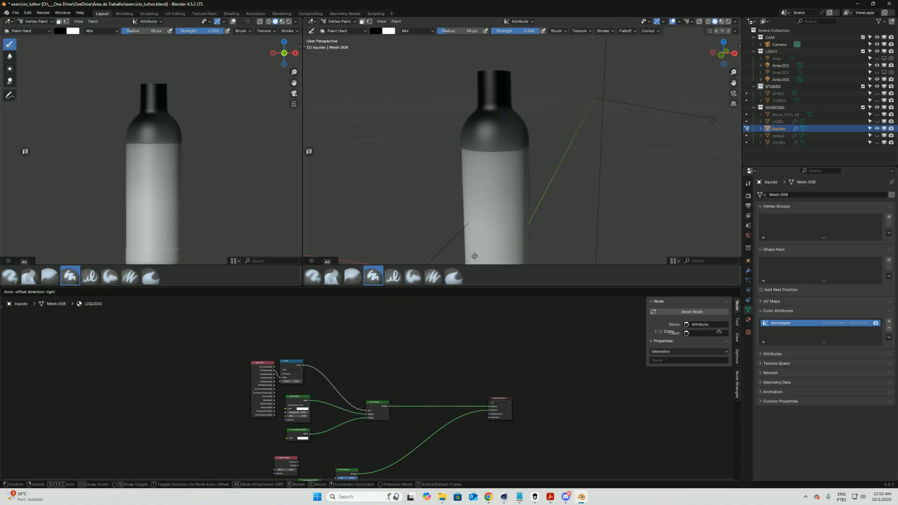
click(396, 362)
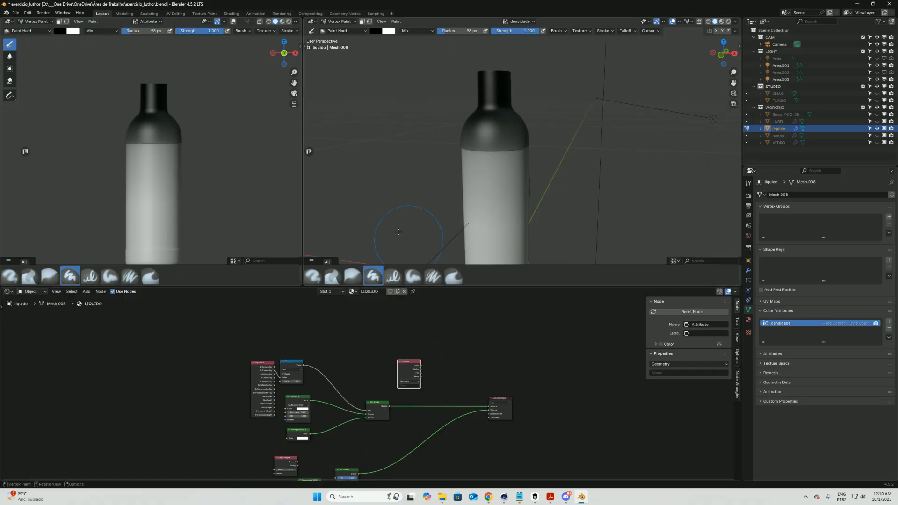
ctrl+middle_drag(411, 407, 439, 390)
middle_drag(473, 338, 475, 354)
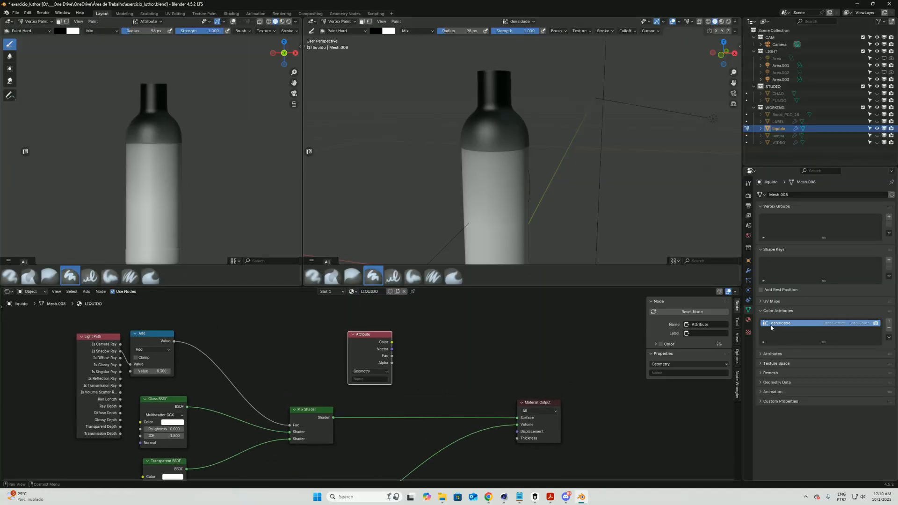
Step: Set the Attribute node's attribute name to densidade by copying the name of the liquid's color attribute
click(788, 324)
click(374, 381)
click(787, 324)
double_click(788, 323)
key(ctrl+c)
scroll(372, 403, up, 3)
key(ctrl+v)
key(Return)
scroll(433, 369, down, 5)
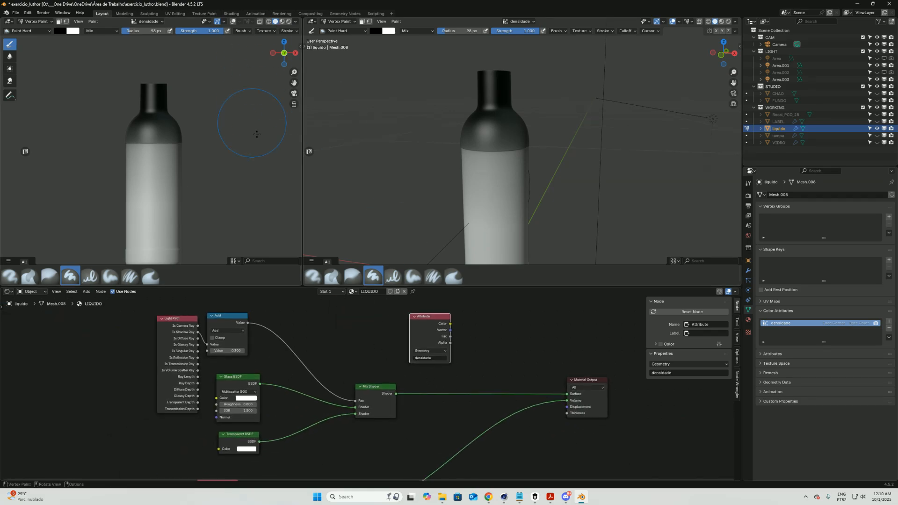
Step: Return the liquid to Object Mode, switch the work viewport to front view, and show the camera view in rendered shading
click(346, 32)
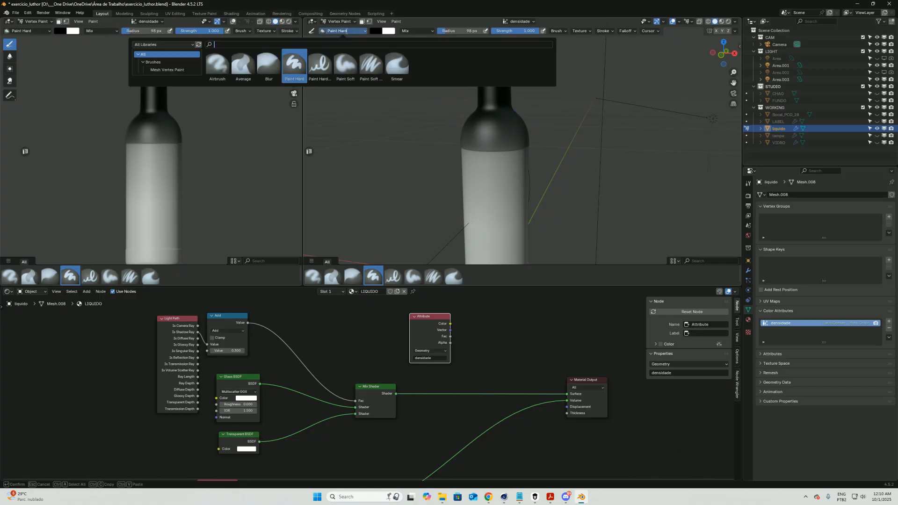
click(339, 21)
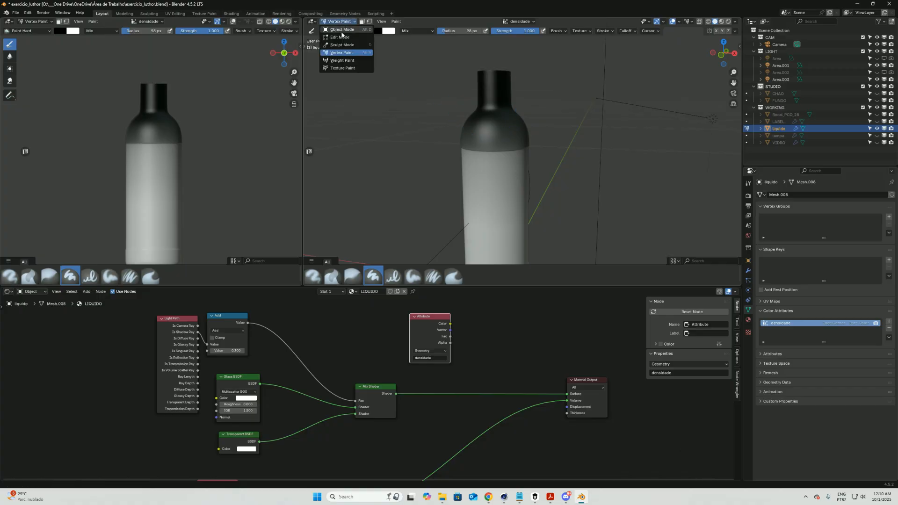
click(342, 30)
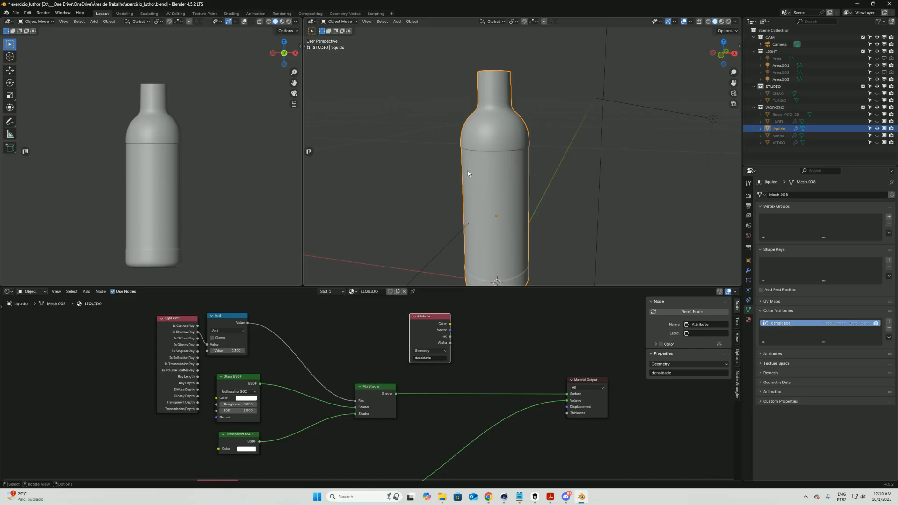
key(KP_1)
click(289, 21)
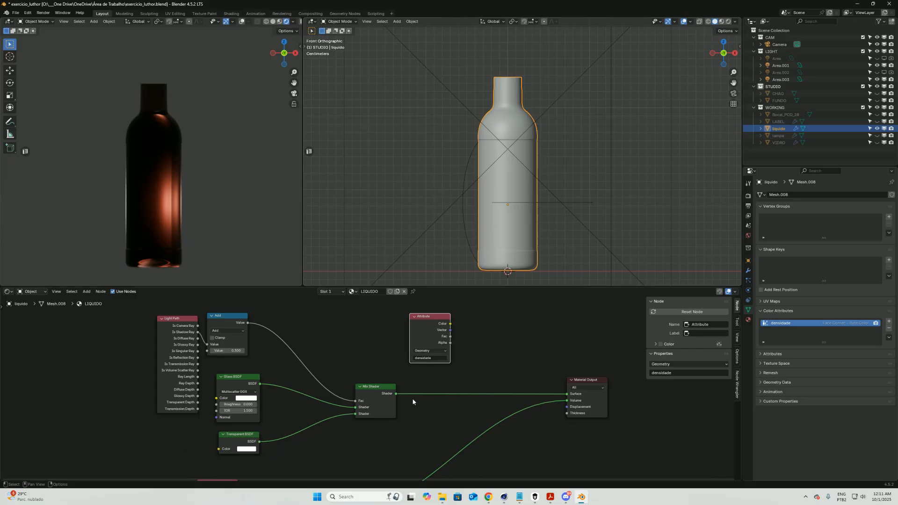
Step: Disconnect the Add node from the surface Mix Shader's factor and set the factor to 0
mouse_move(352, 401)
mouse_down()
mouse_move(335, 394)
mouse_move(347, 405)
mouse_up()
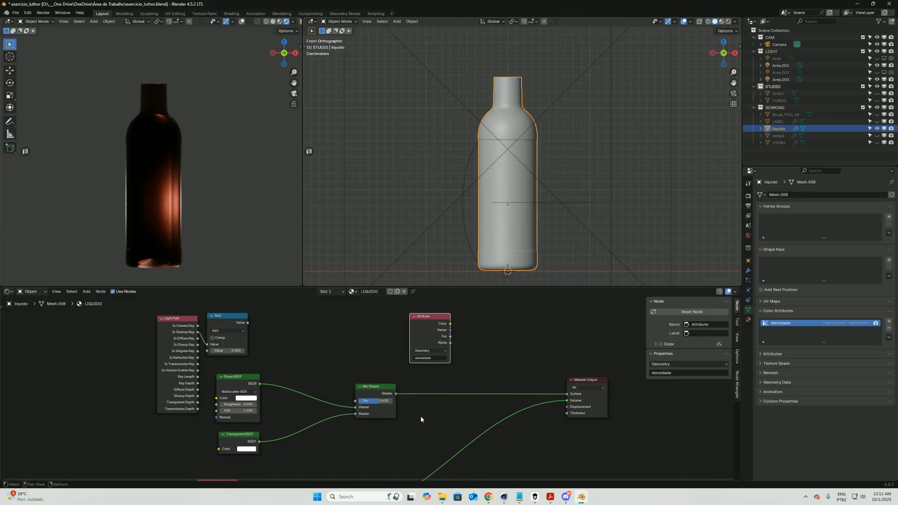
middle_drag(509, 413, 489, 395)
drag(388, 393, 351, 400)
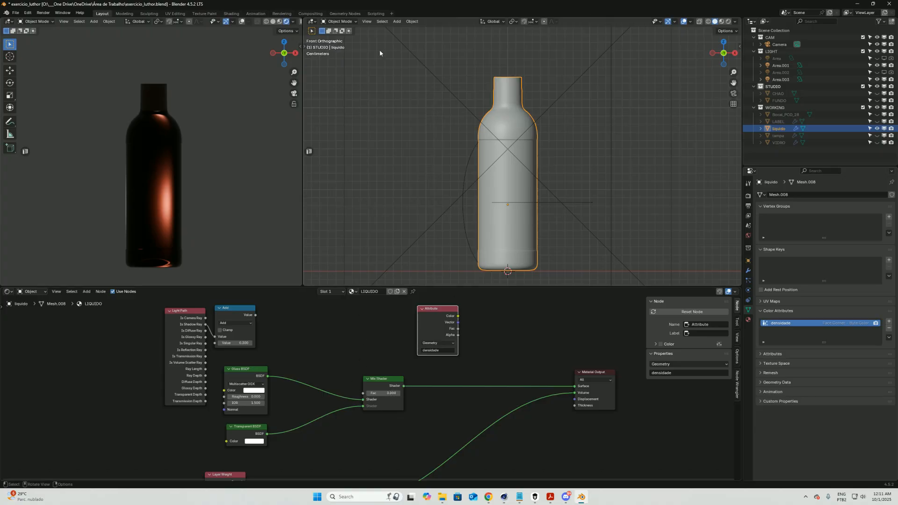
Step: Unhide the VIDRO glass and the FUNDO backdrop, and center the Area.003 disk light behind the bottle in front view
click(877, 143)
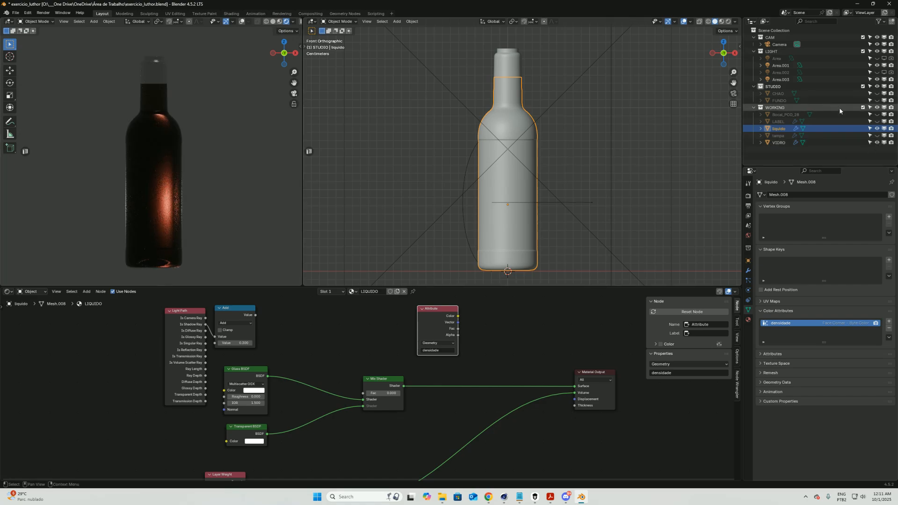
click(878, 100)
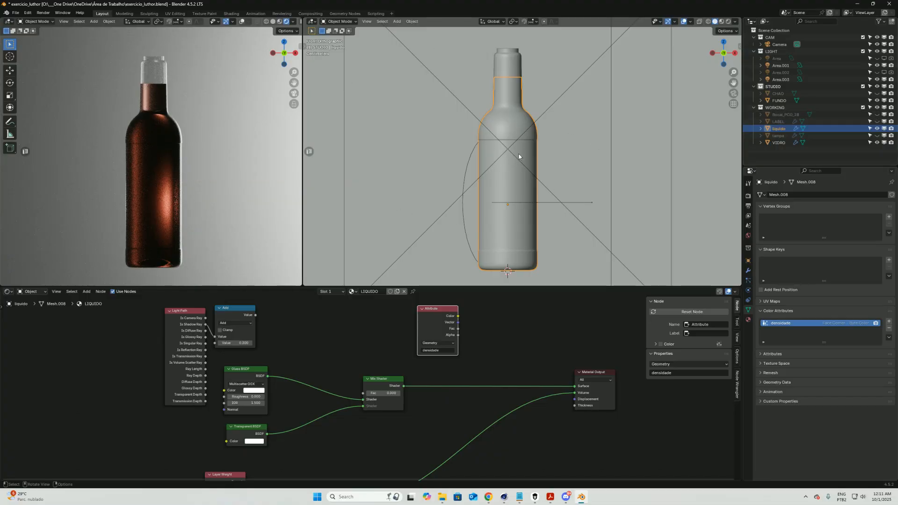
click(464, 178)
key(g)
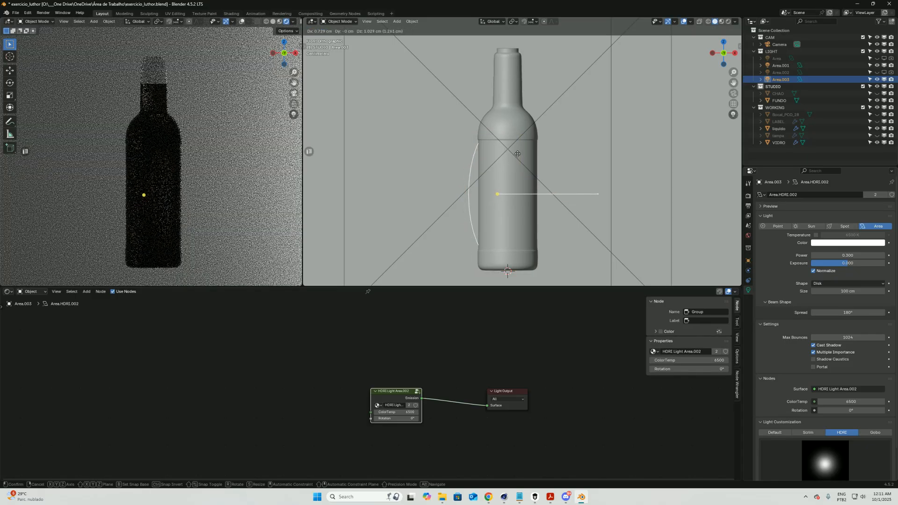
click(535, 174)
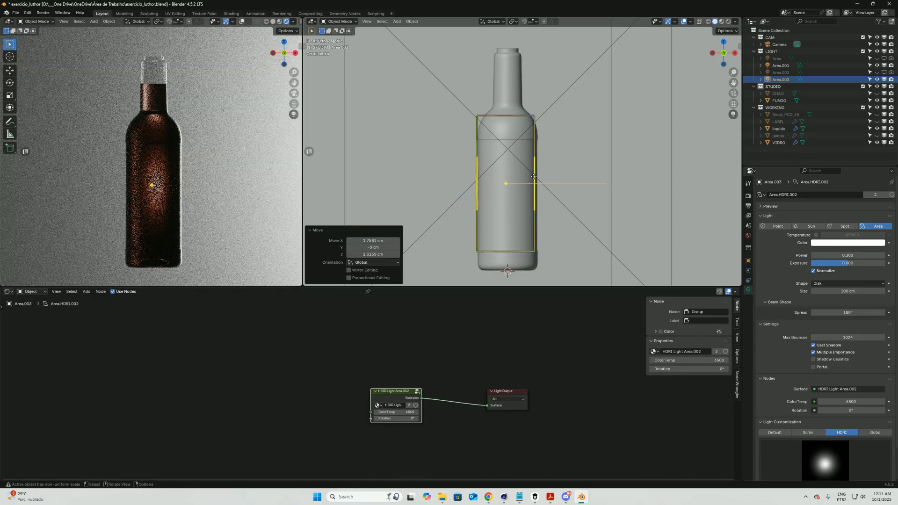
key(g)
click(539, 176)
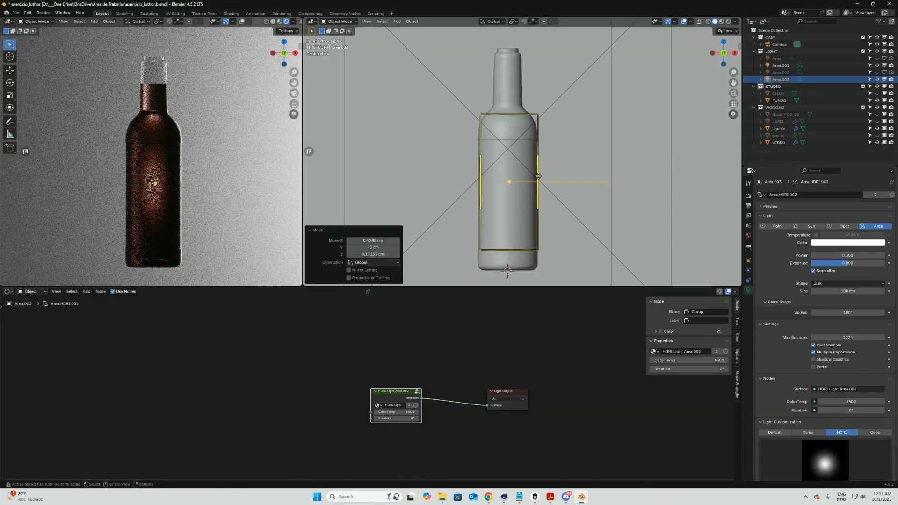
key(g)
click(535, 175)
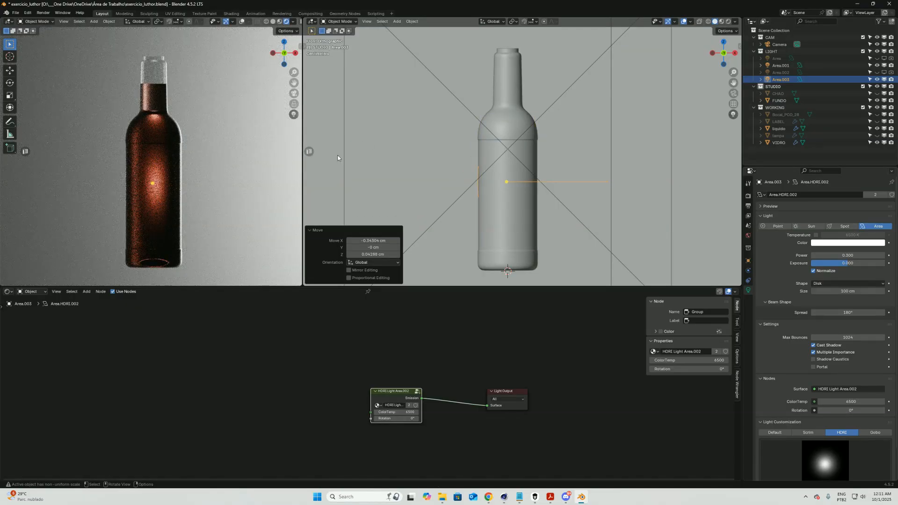
Step: Select the liquido object to bring up its LIQUIDO material nodes
click(514, 80)
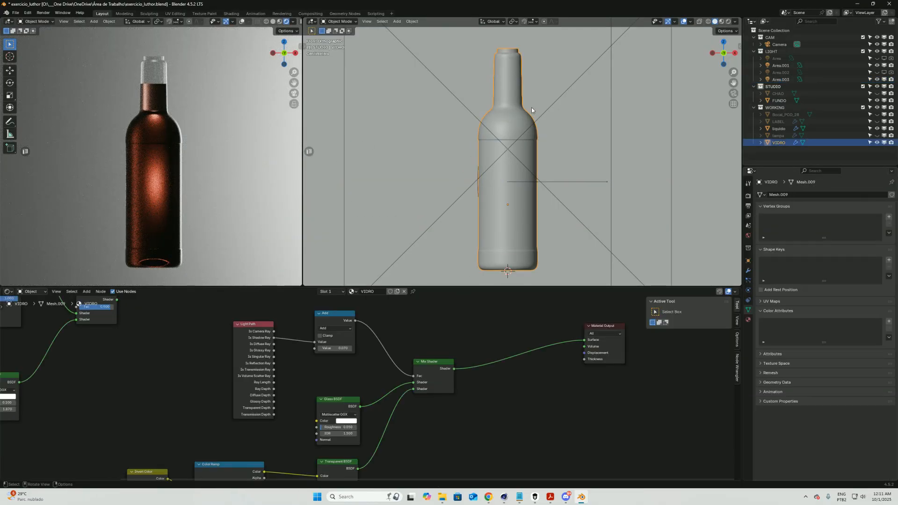
click(770, 129)
middle_drag(440, 358, 375, 369)
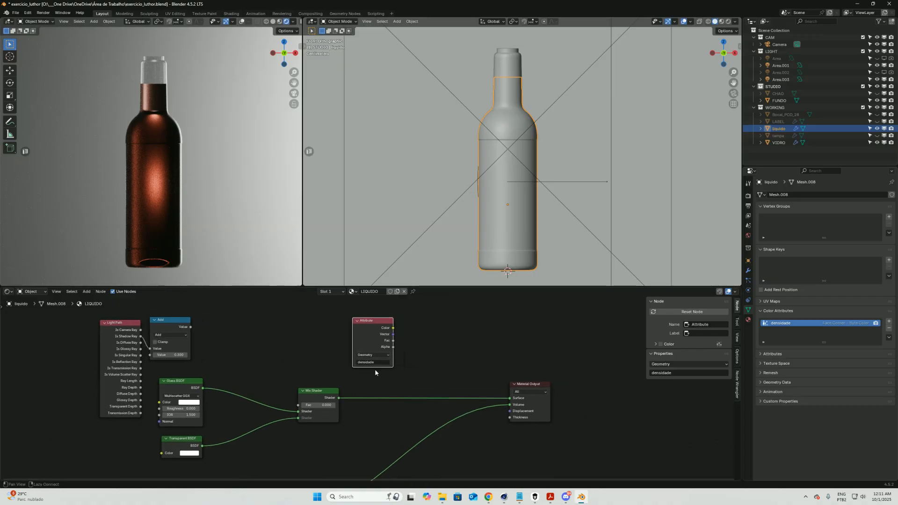
Step: Try driving the surface Mix Shader's factor with the densidade Attribute node, and undo the link
drag(371, 322, 298, 405)
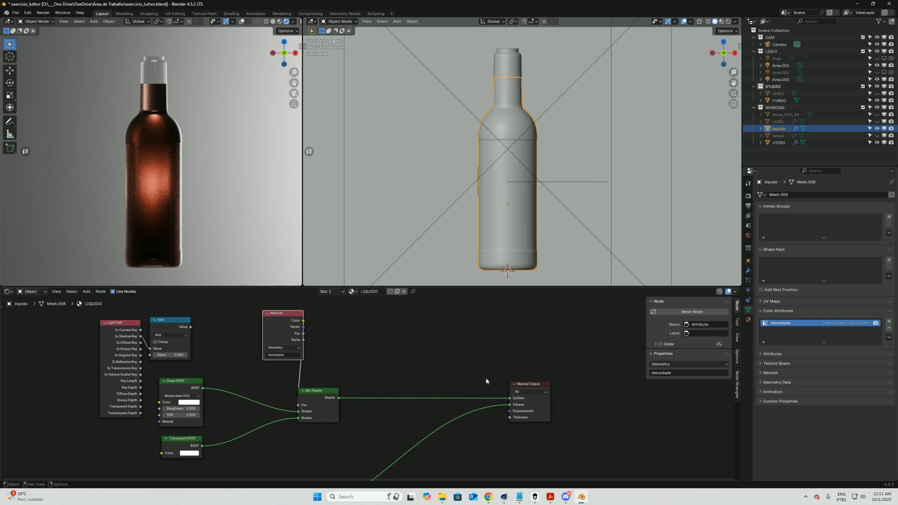
key(ctrl+z)
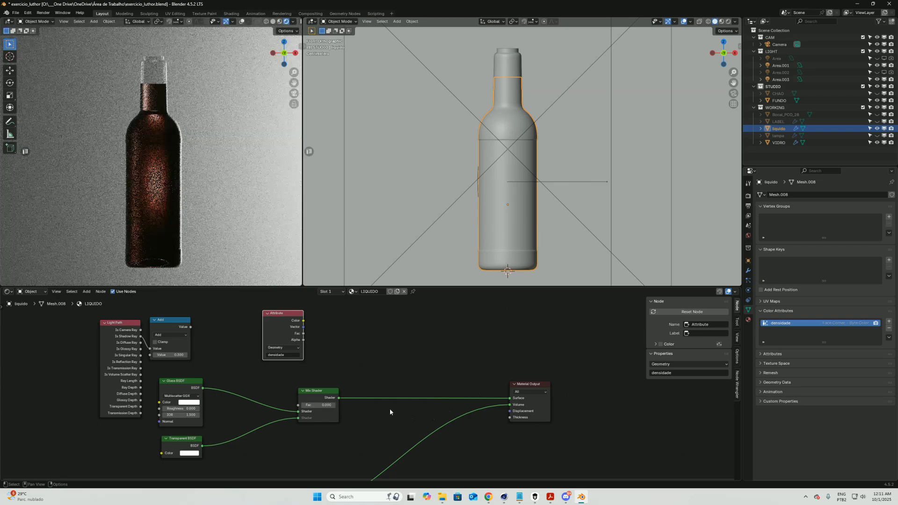
Step: Move the volume's Transparent BSDF, Volume Absorption and Mix Shader nodes together, closer to the Material Output
scroll(356, 374, down, 2)
middle_drag(353, 373, 347, 309)
middle_drag(301, 457, 300, 427)
drag(299, 374, 198, 476)
drag(269, 420, 400, 359)
Step: Try driving the volume Mix Shader's factor with the densidade Attribute node's Color, and undo the link
middle_drag(413, 297, 395, 385)
drag(275, 323, 373, 443)
scroll(381, 398, up, 7)
middle_drag(394, 404, 409, 359)
scroll(413, 374, down, 5)
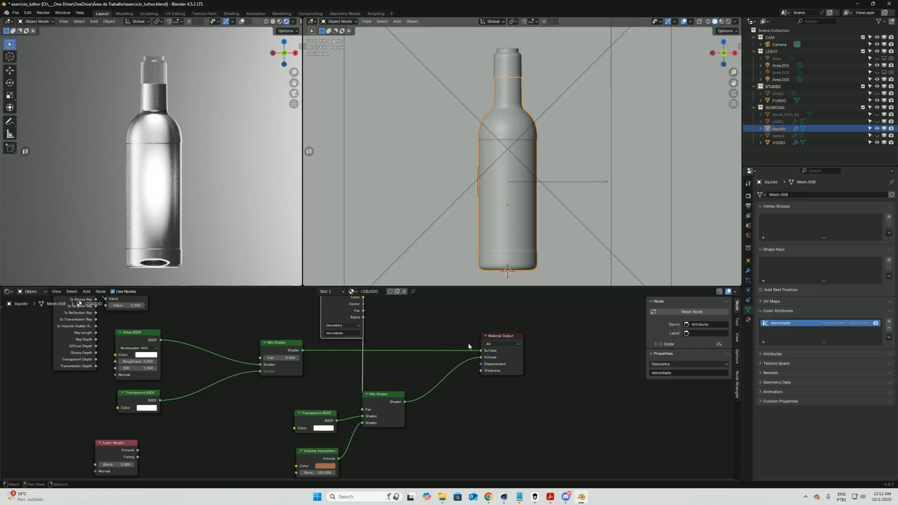
click(385, 400)
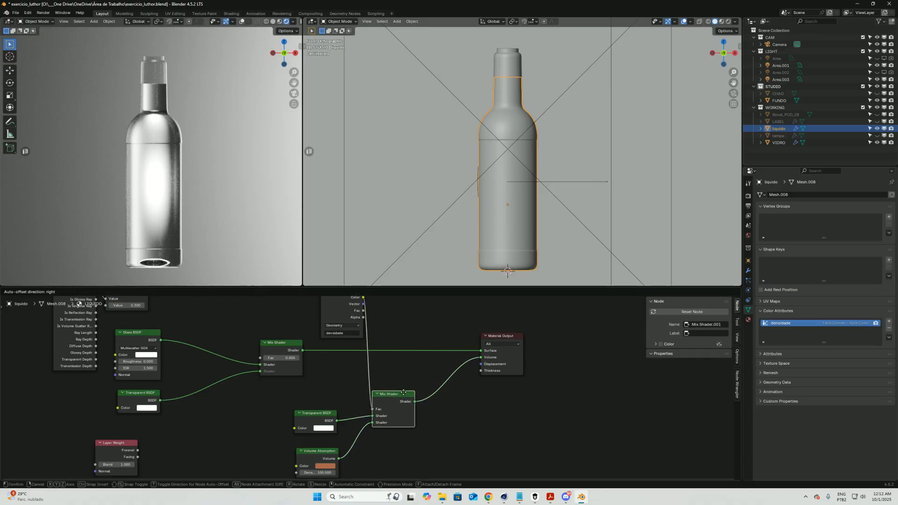
ctrl+scroll(398, 369, up, 2)
key(ctrl+z)
key(ctrl+z)
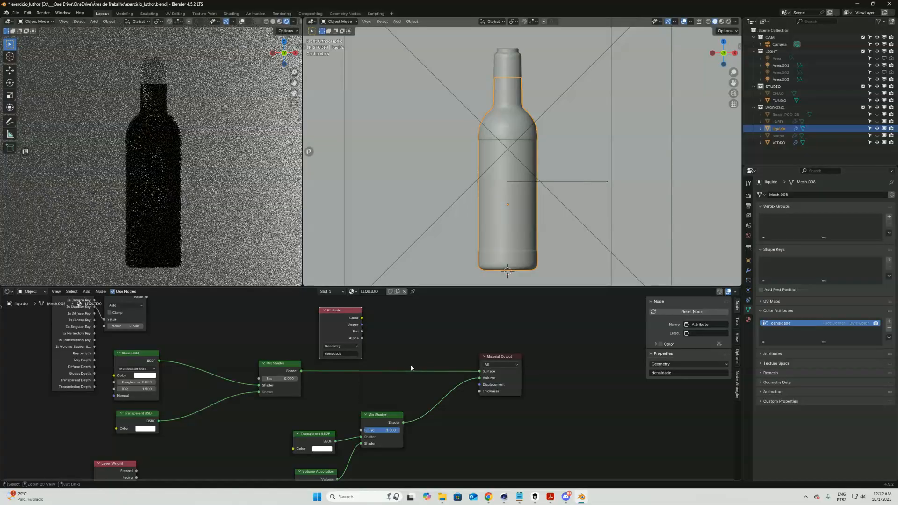
Step: Move the Material Output node slightly lower in the LIQUIDO node tree
drag(508, 359, 502, 373)
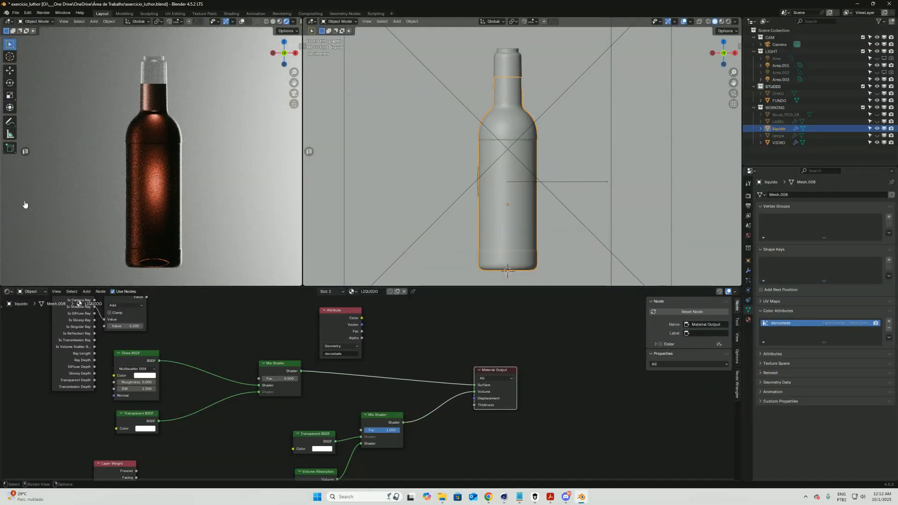